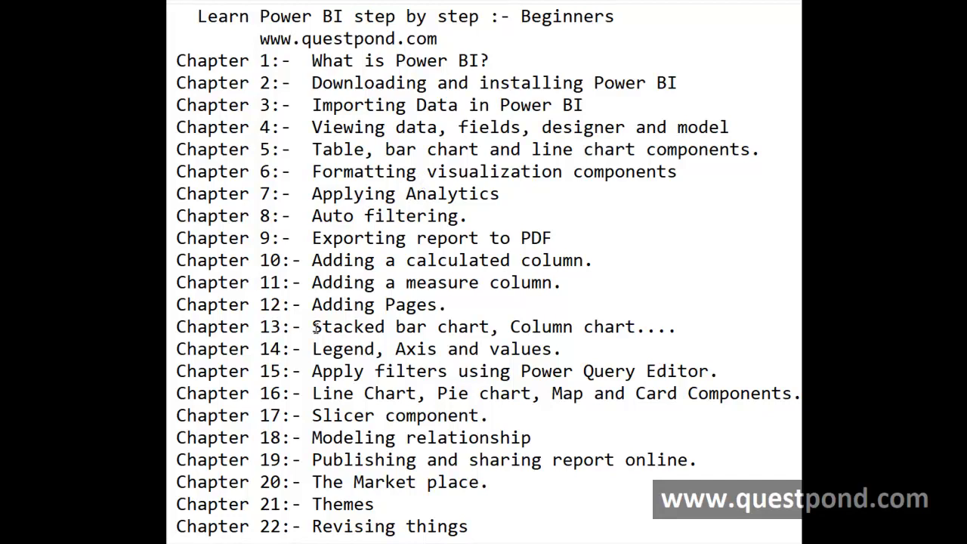
Review the course outline's chapters on chart components, modeling relationships, online publishing and the marketplace
drag(314, 327, 627, 327)
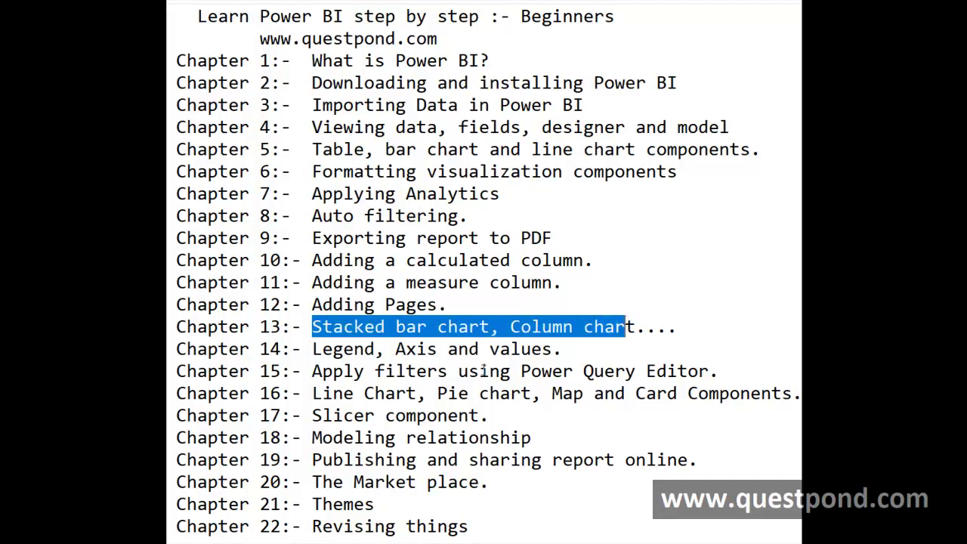
drag(386, 149, 520, 172)
drag(438, 393, 669, 391)
click(571, 352)
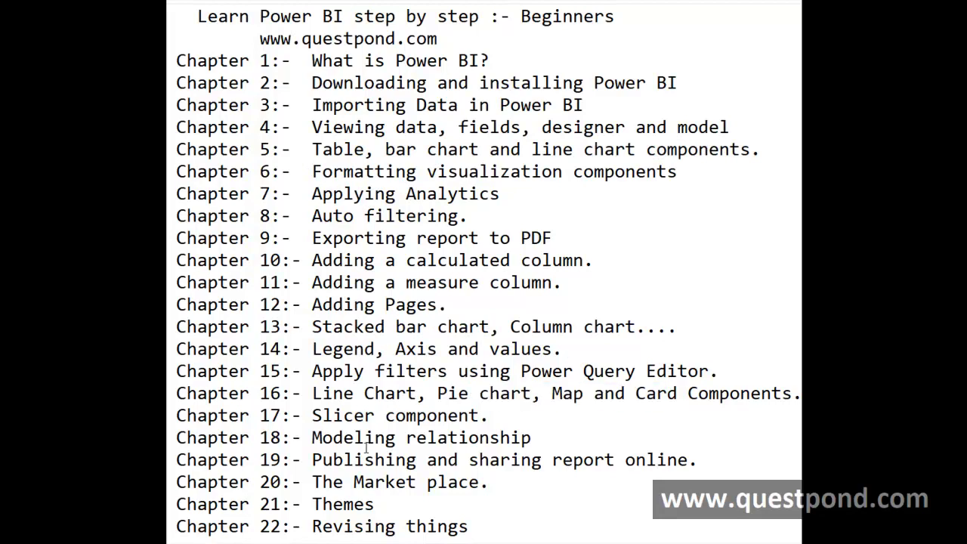
drag(323, 460, 647, 459)
drag(312, 438, 551, 440)
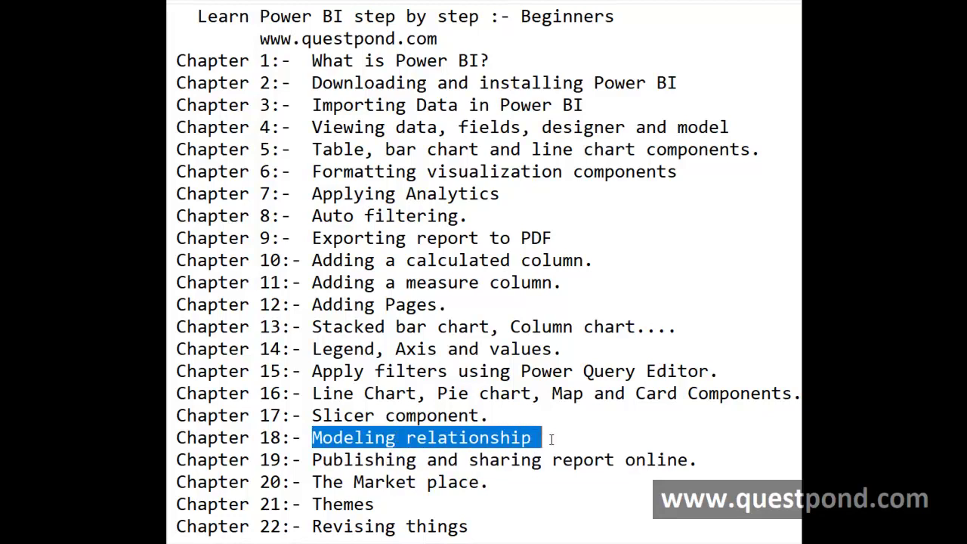
drag(352, 482, 493, 481)
click(452, 302)
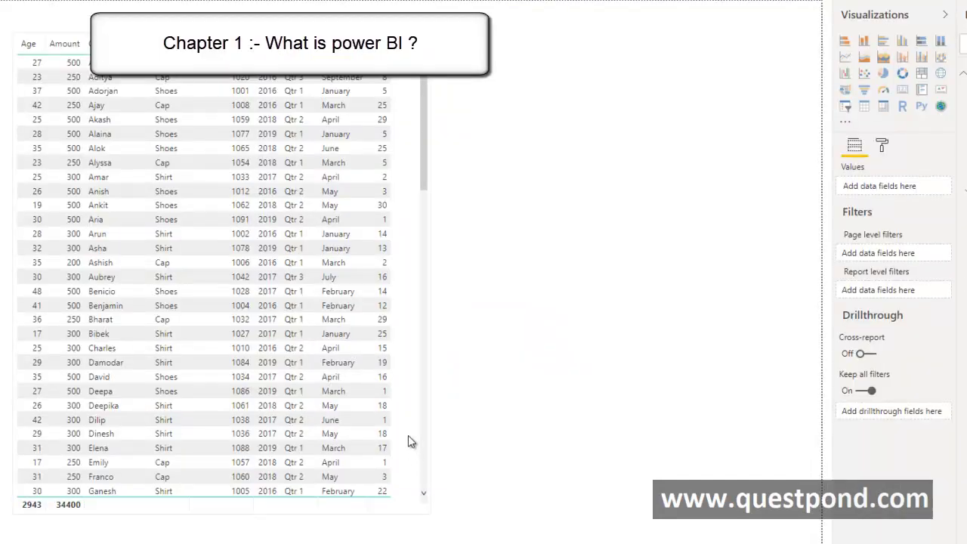
Switch the customer table visual through stacked bar, pie, funnel and table displays, ending with a stacked bar chart
click(408, 391)
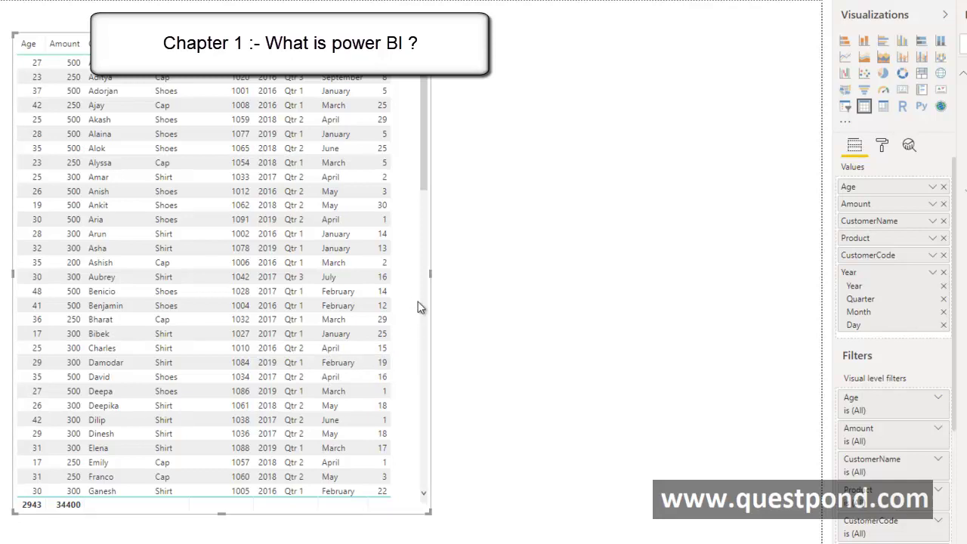
click(846, 42)
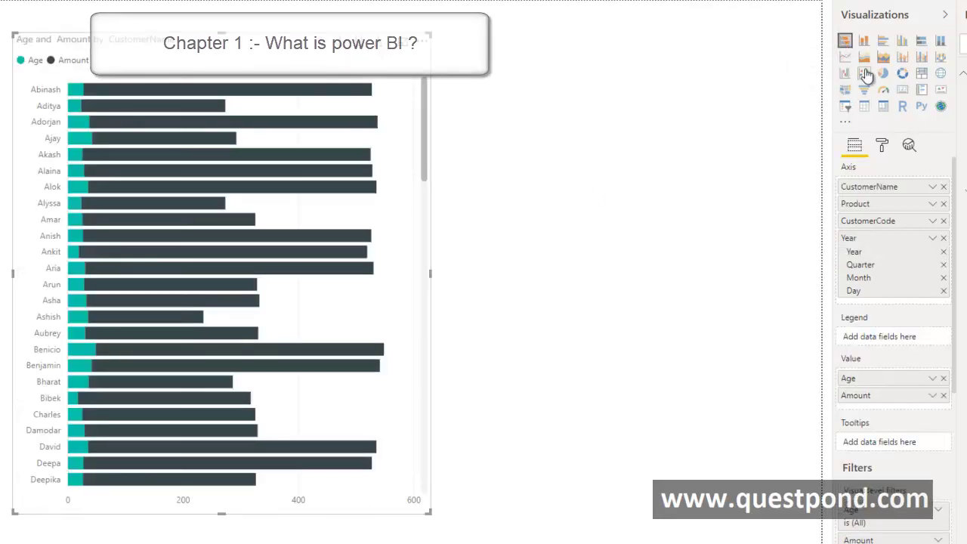
click(889, 76)
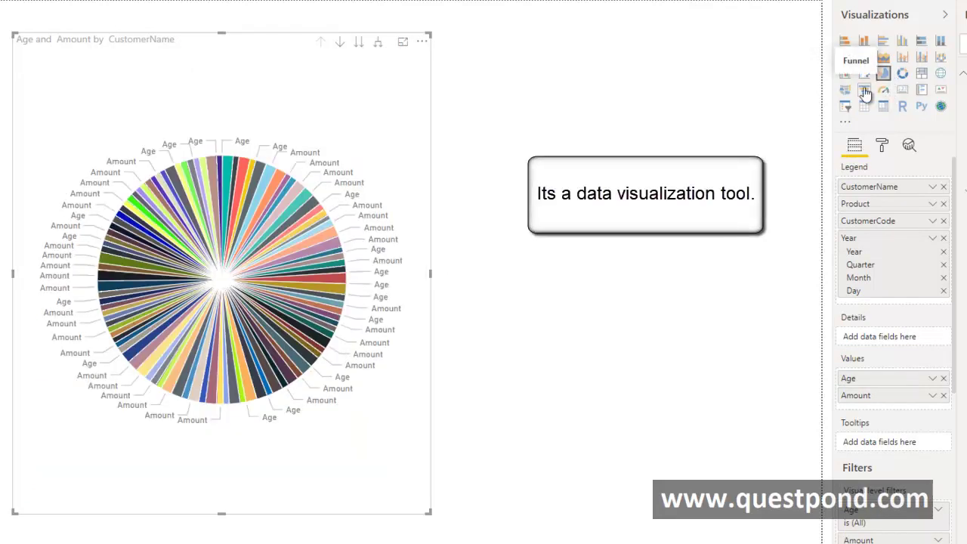
click(865, 91)
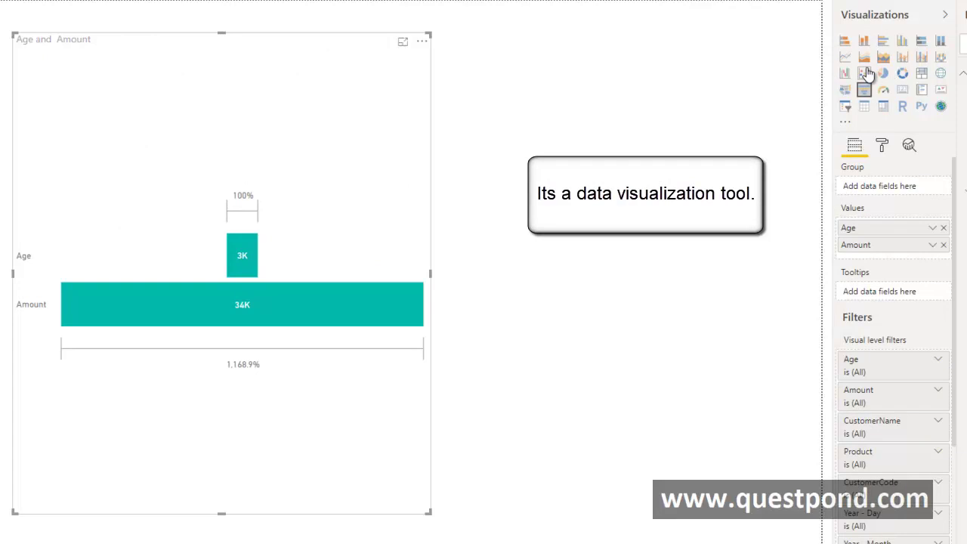
click(865, 108)
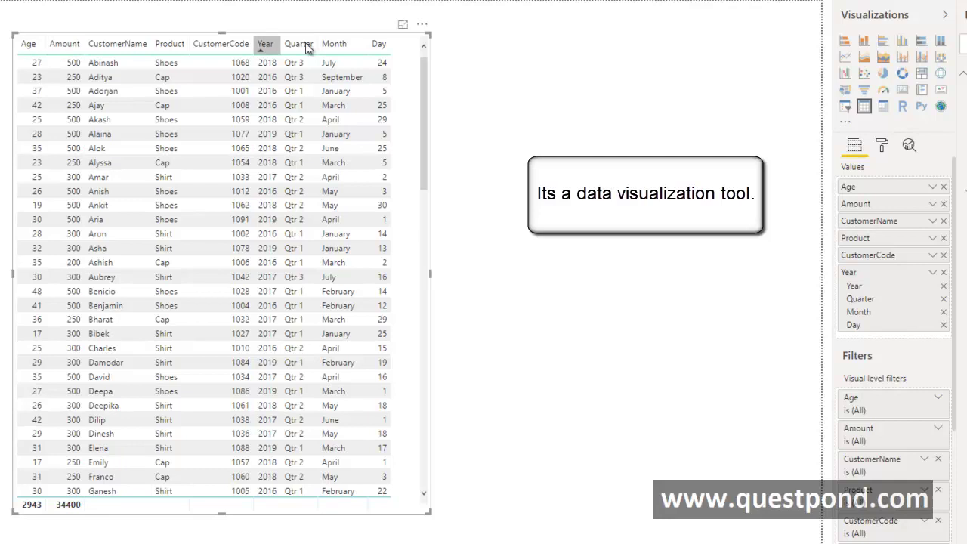
click(846, 43)
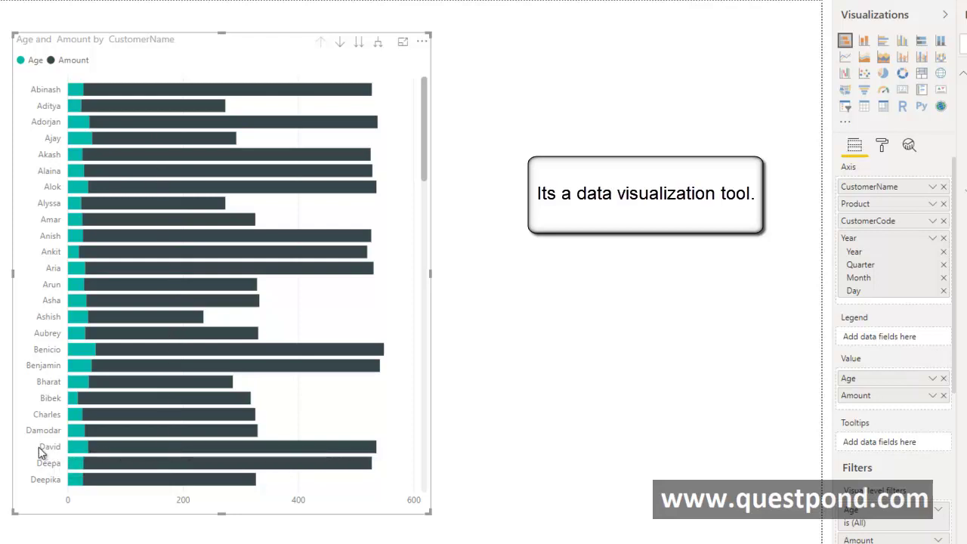
mouse_move(330, 451)
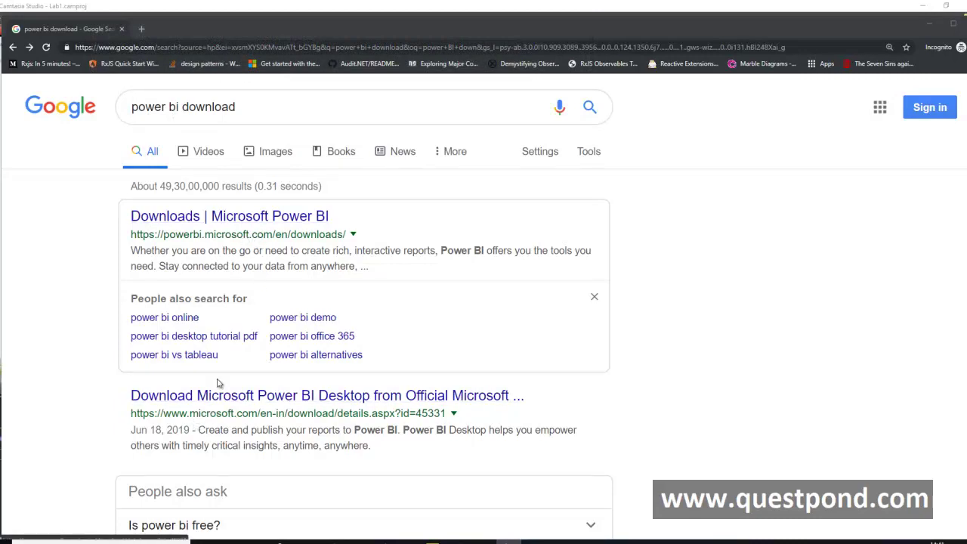
Open the Microsoft Power BI Downloads page from the web search results
click(246, 219)
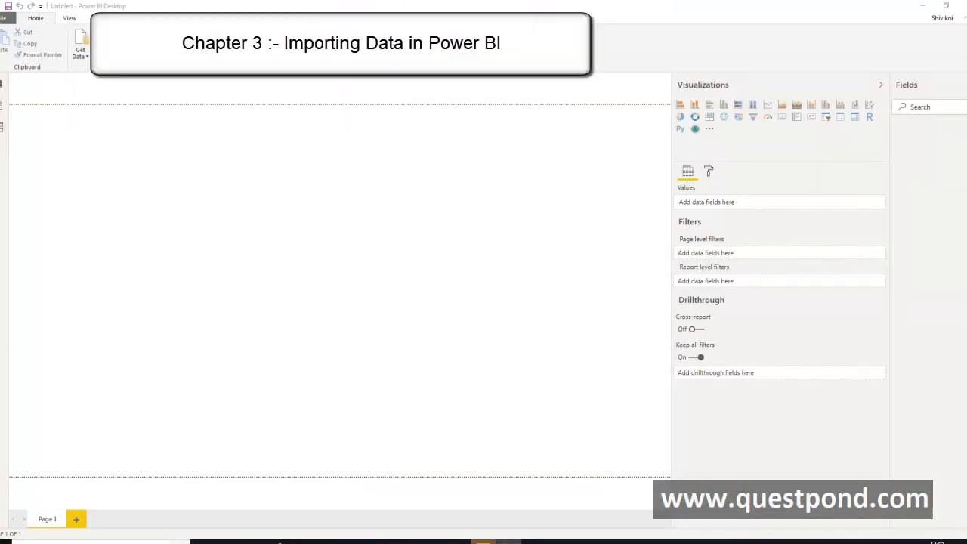
Search Windows for "power bi" to locate the Power BI Desktop app, and dismiss the search
key(super)
text(pow)
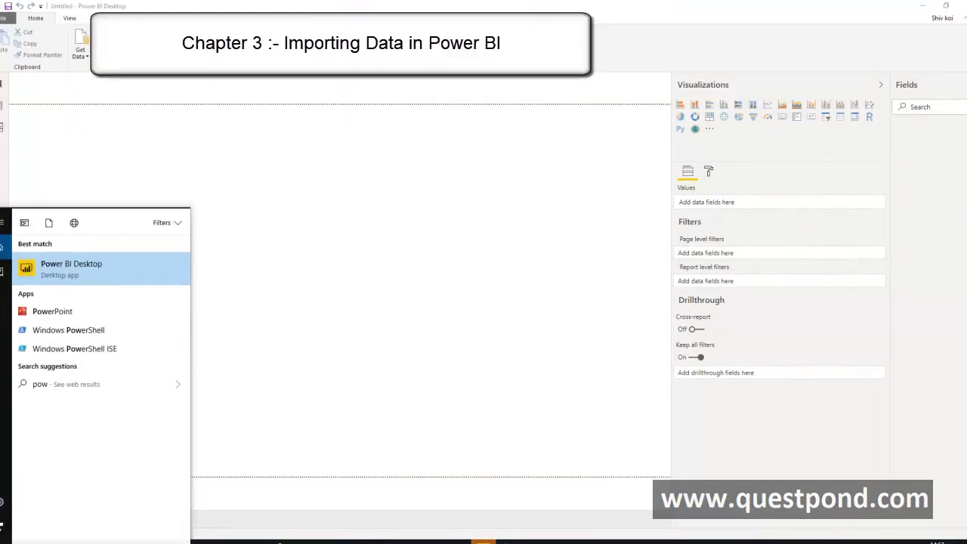
text(er bi)
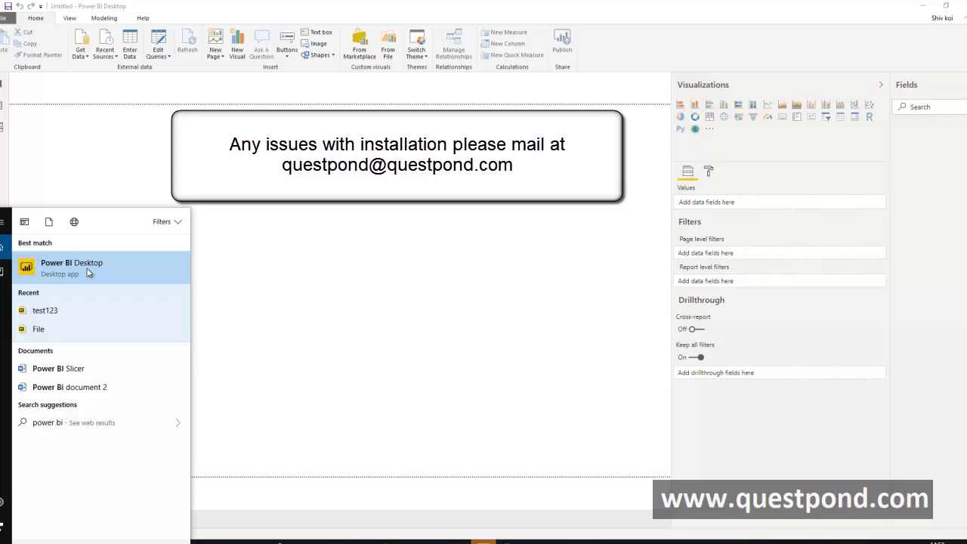
click(396, 254)
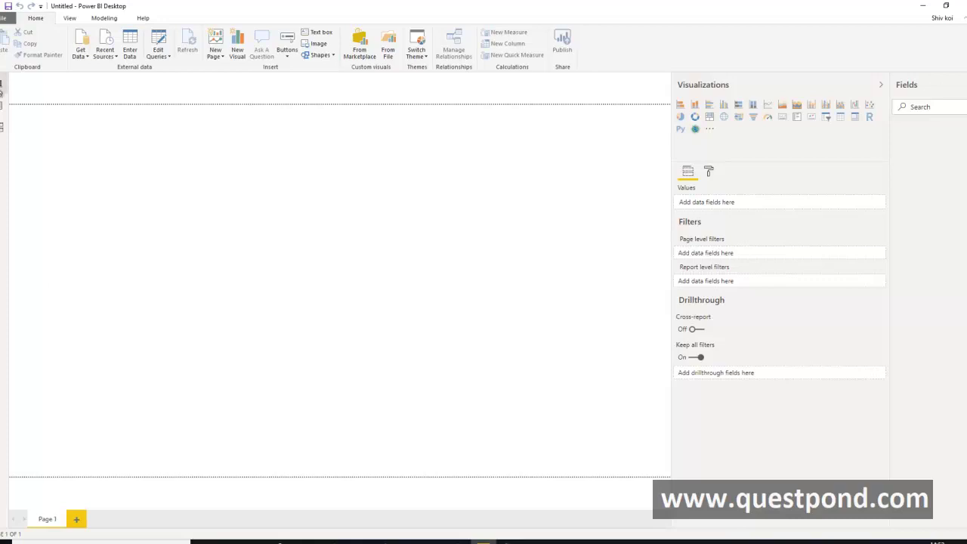
Look through the model, data and report views and the View, Modeling, Help and Home command sets
click(5, 127)
click(5, 105)
click(11, 84)
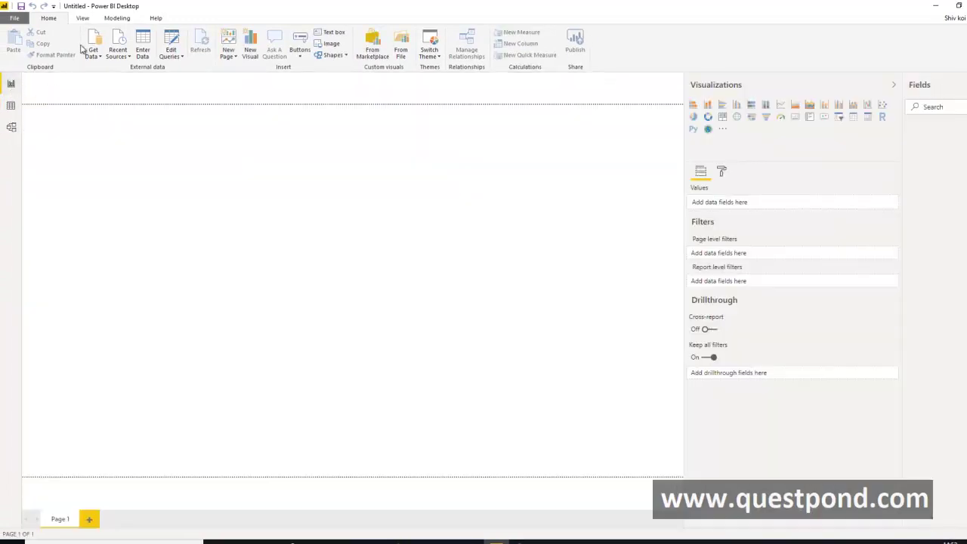
click(81, 19)
click(120, 22)
click(153, 21)
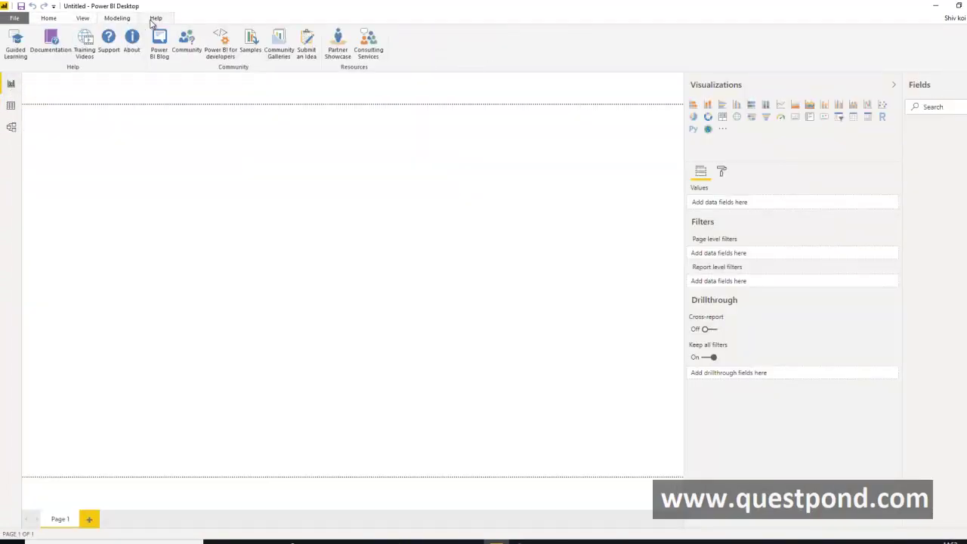
click(50, 19)
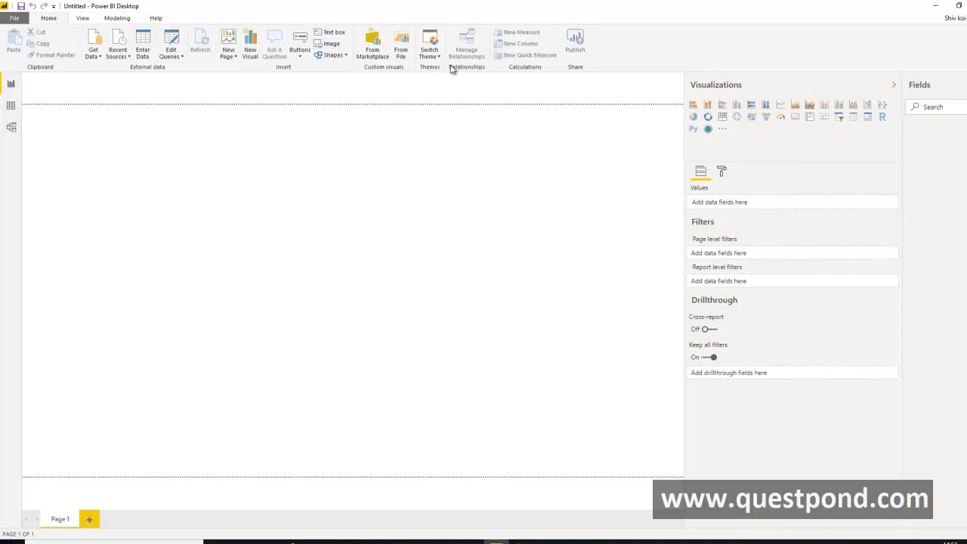
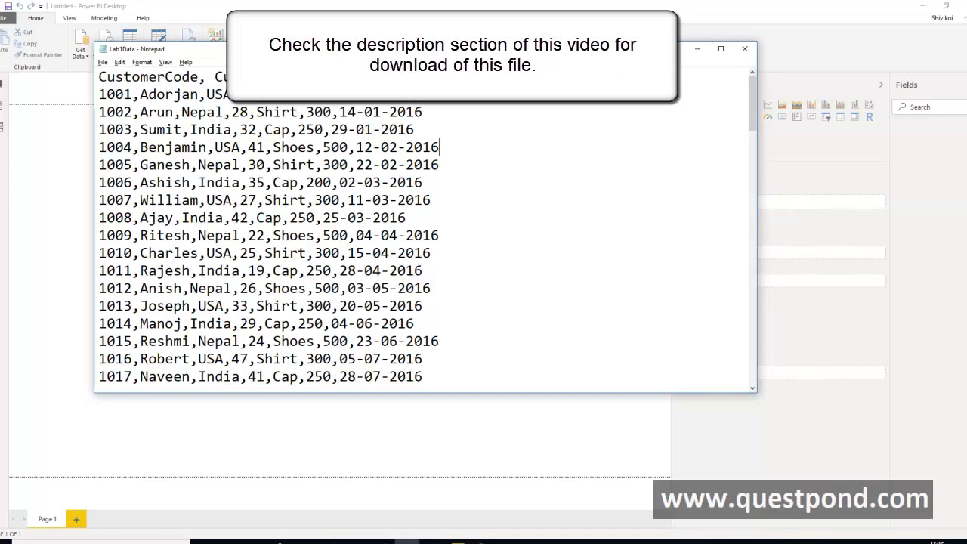
Switch from Notepad to Power BI Desktop and choose the Lab1Data text/CSV file in the Lab1 folder as data source
key(alt+Tab)
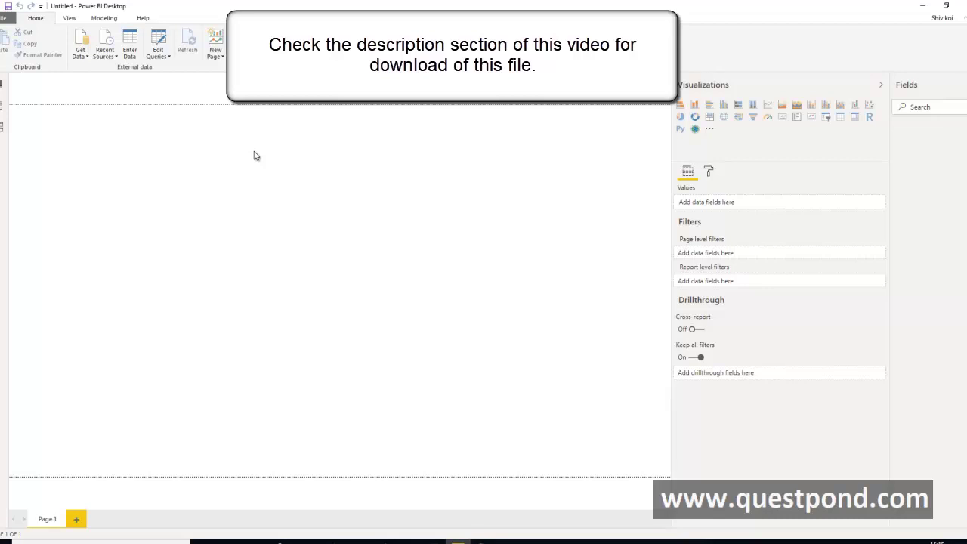
click(88, 58)
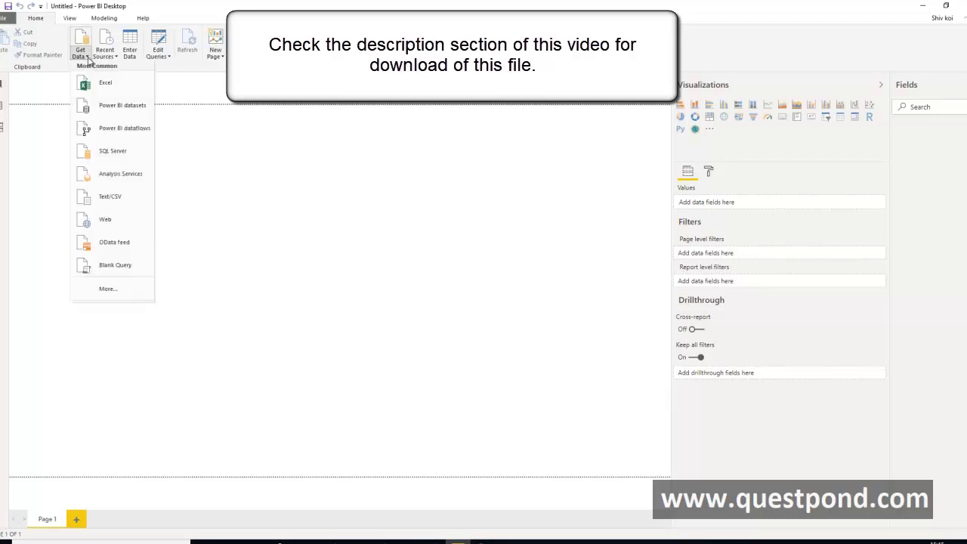
click(110, 201)
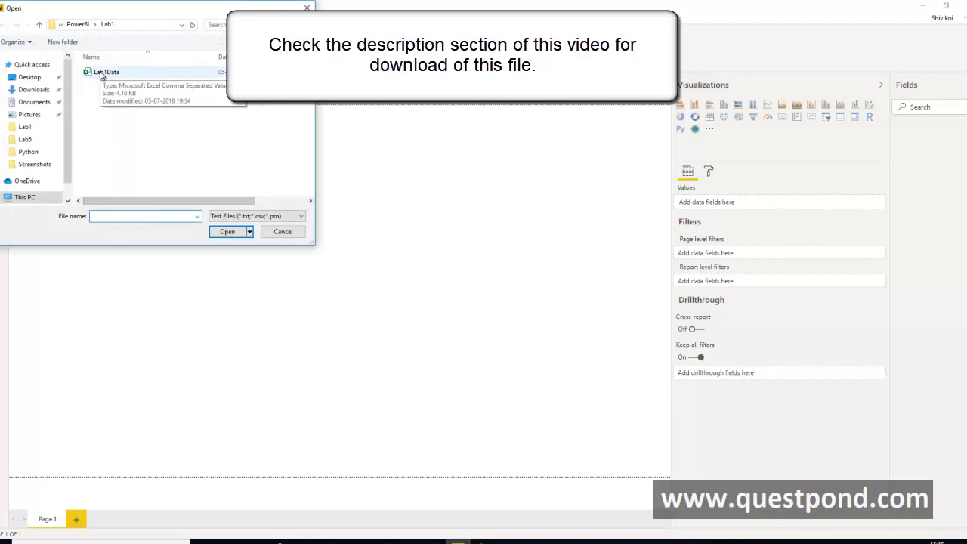
double_click(101, 75)
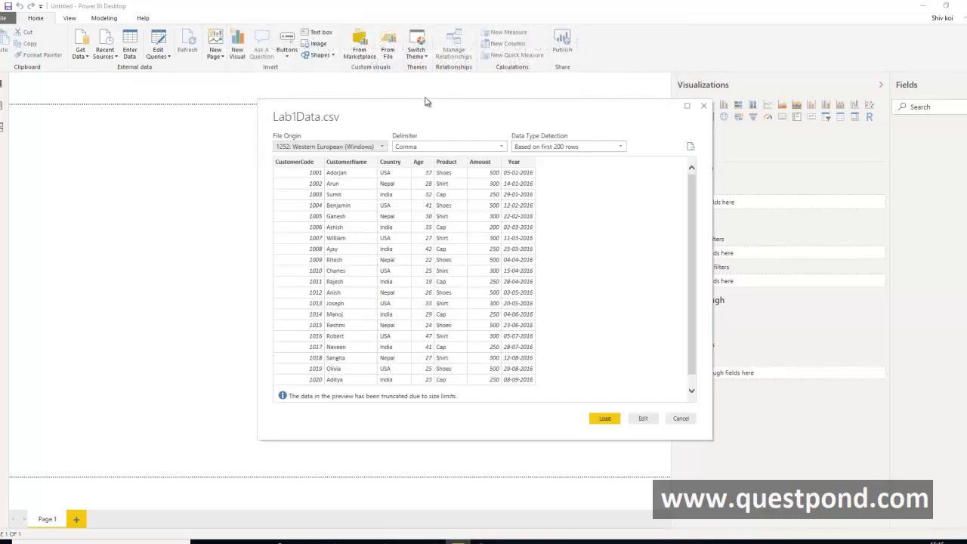
Review the delimiter options in the Lab1Data.csv preview and load the data with the Comma delimiter
drag(428, 111, 218, 90)
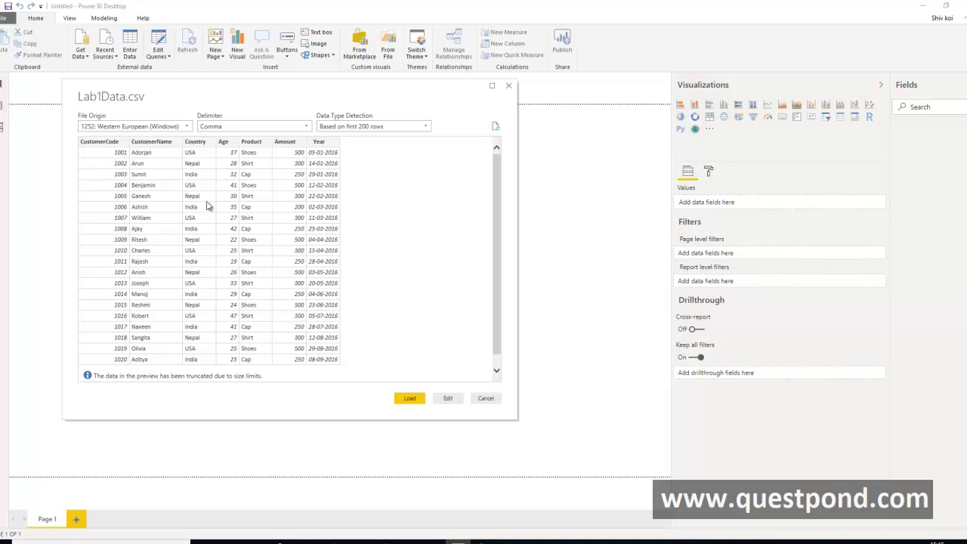
click(230, 127)
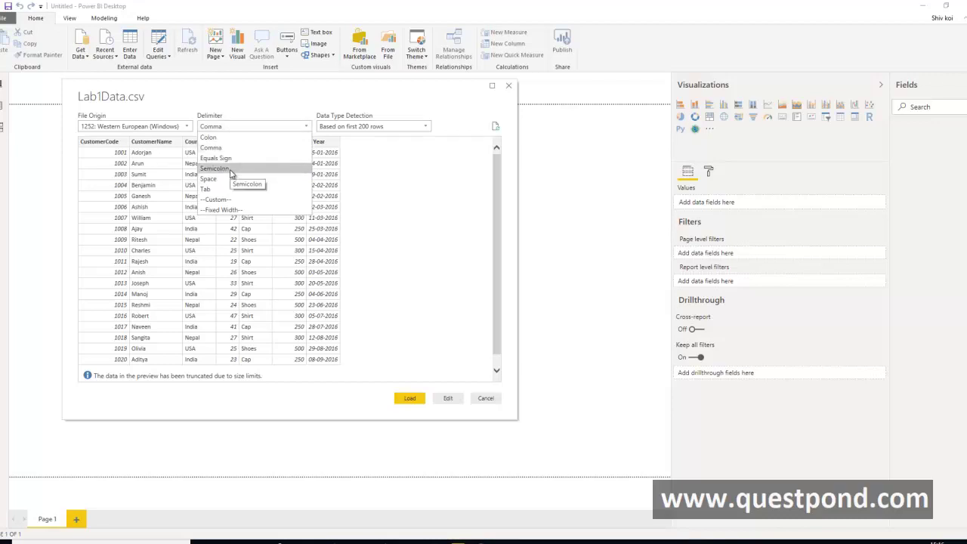
click(441, 198)
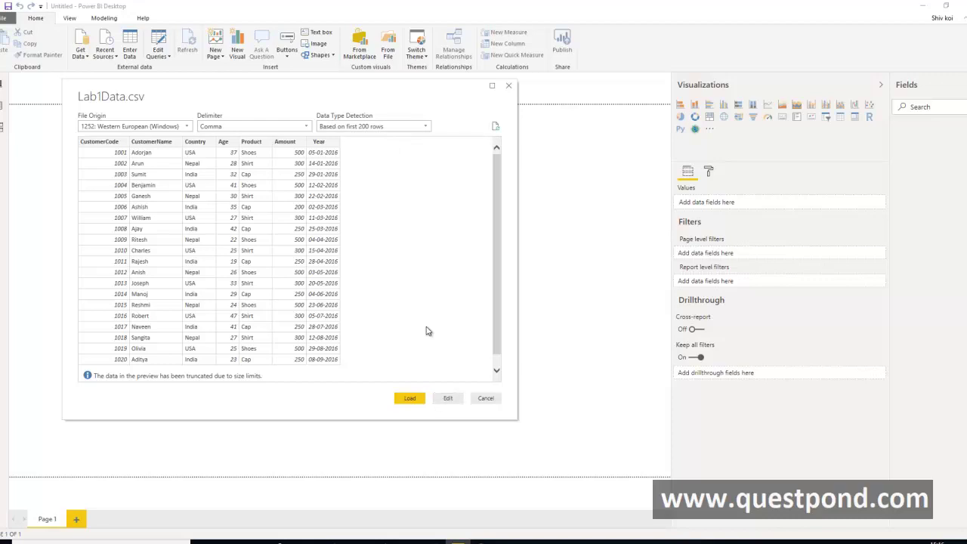
click(406, 401)
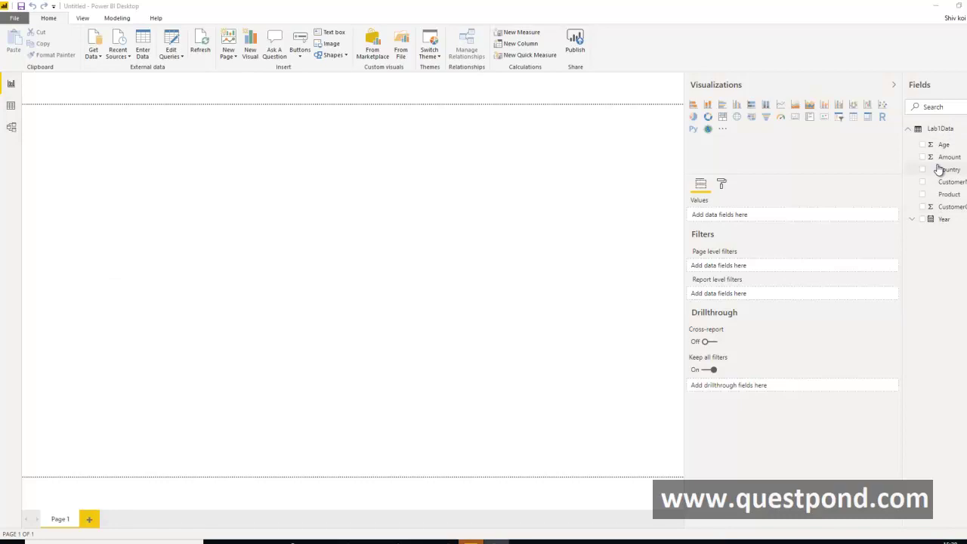
Examine the imported Lab1Data rows in the data view
click(320, 198)
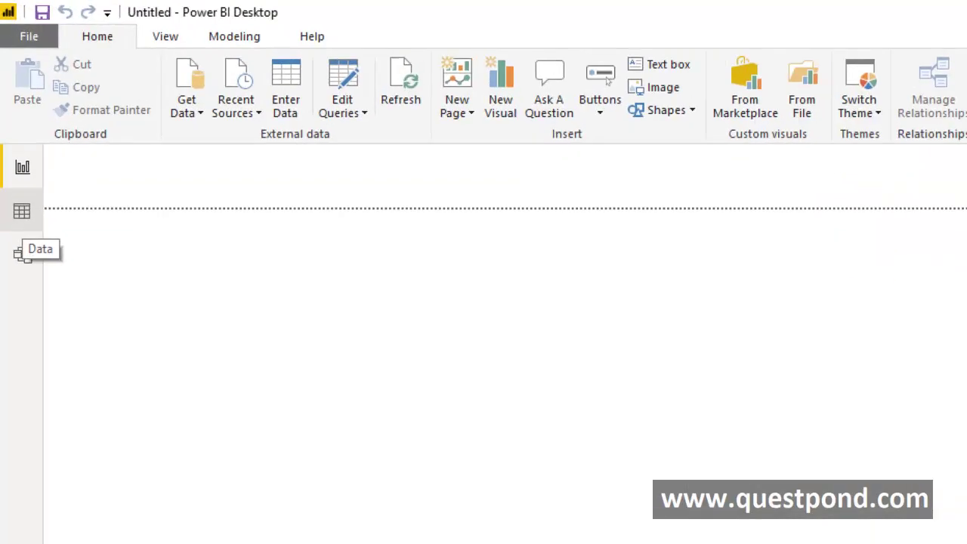
mouse_move(20, 187)
mouse_down()
mouse_move(2, 195)
mouse_move(14, 219)
mouse_move(38, 192)
mouse_up()
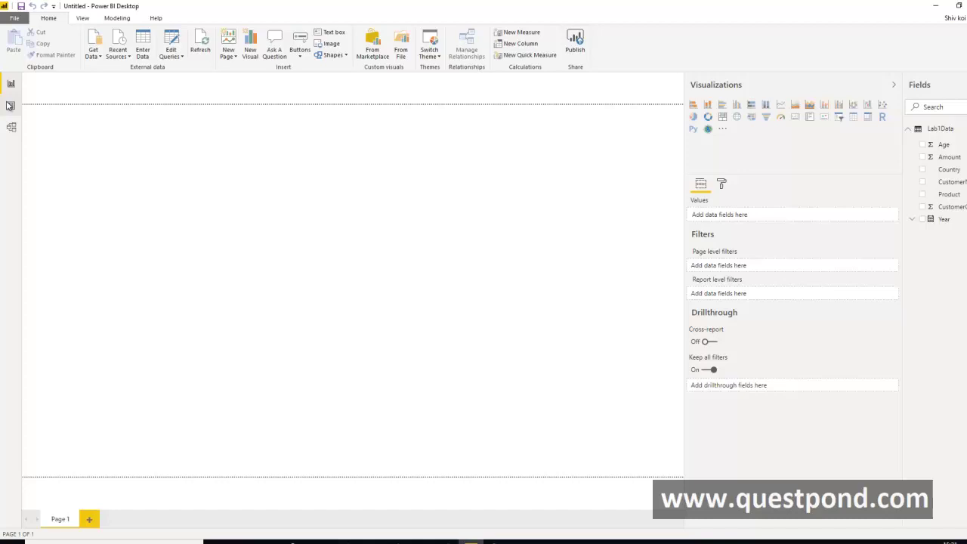
click(21, 210)
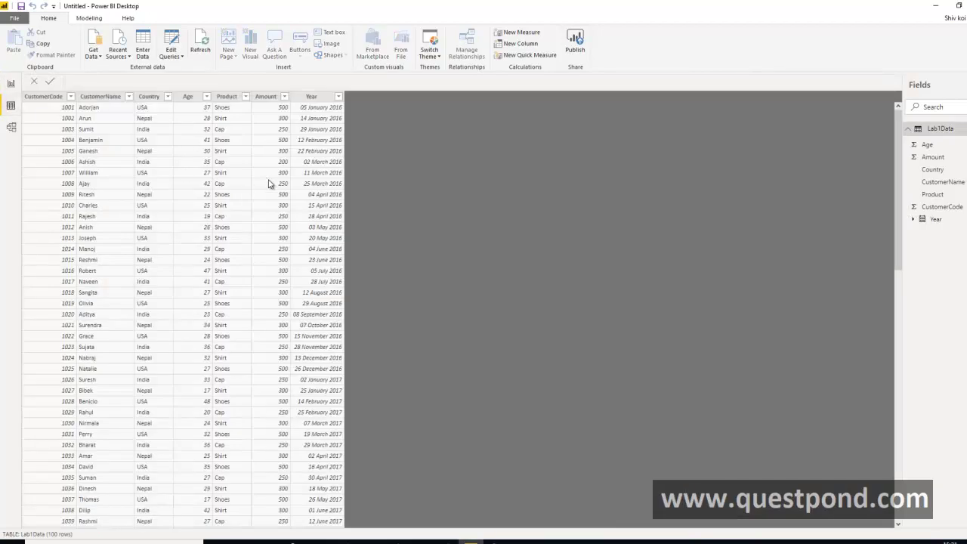
scroll(280, 189, down, 8)
scroll(283, 192, up, 8)
Compare how Lab1Data is presented in the model, report and data views, and return to the report view
click(11, 127)
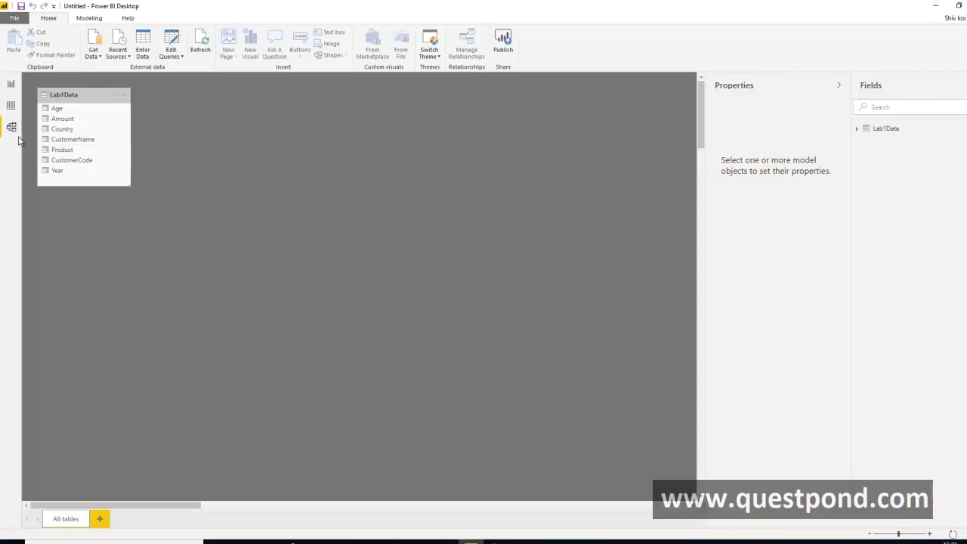
click(10, 85)
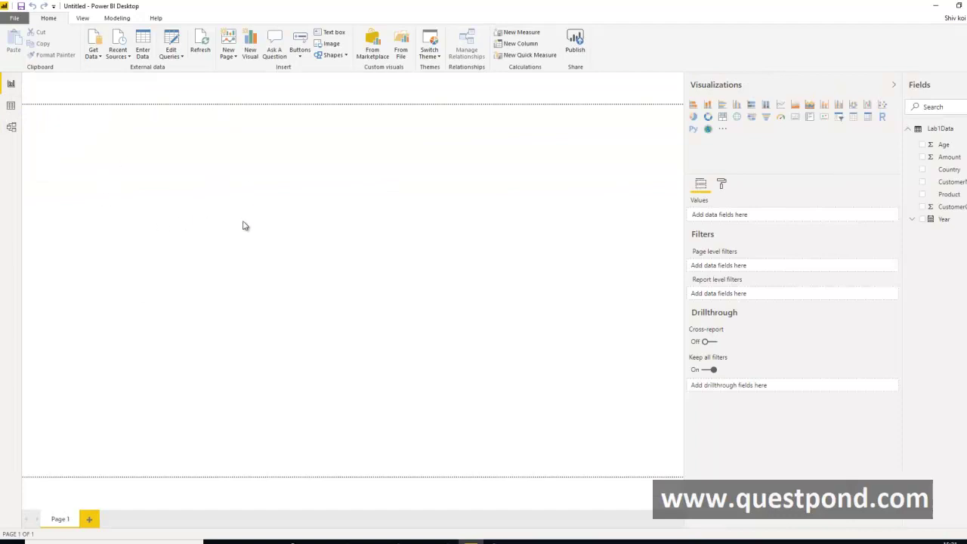
click(10, 107)
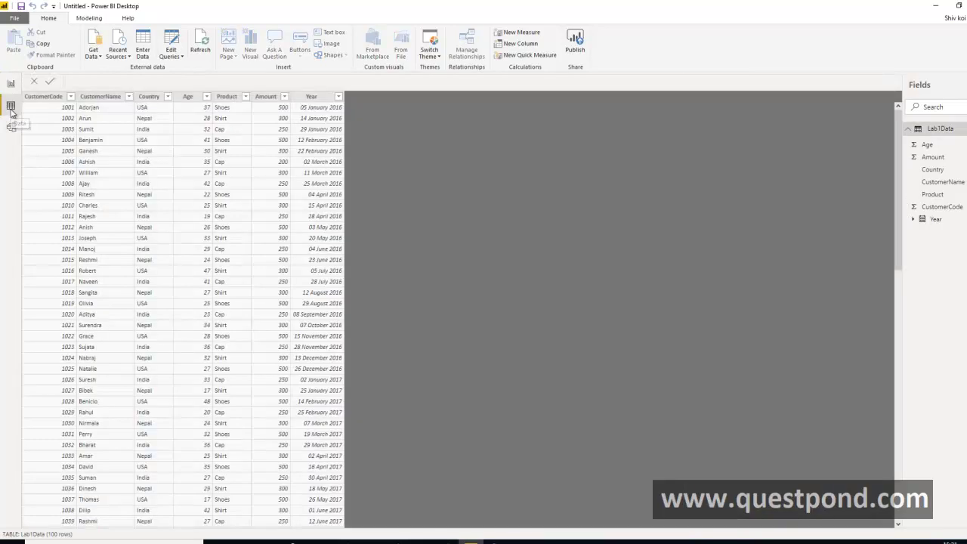
click(12, 129)
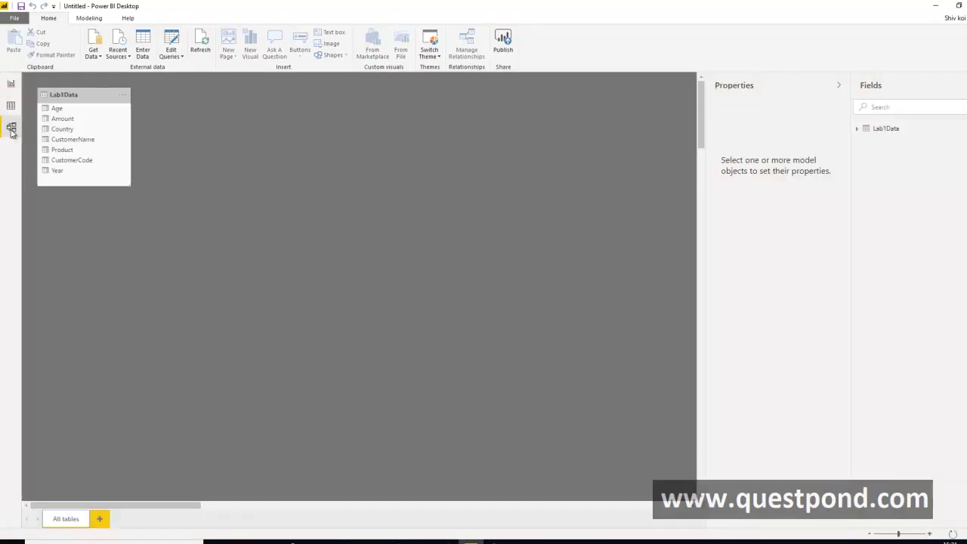
click(10, 84)
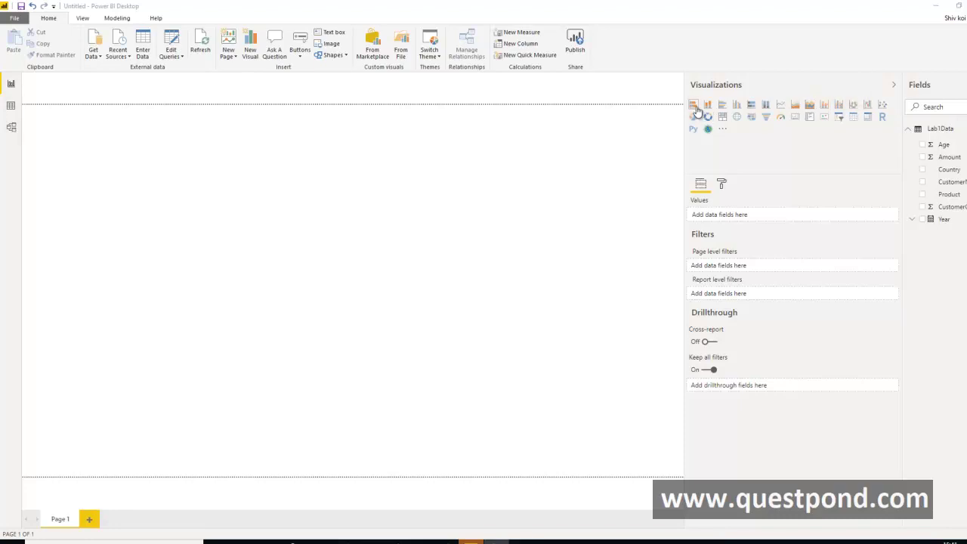
Add a table visual to the empty report page and enlarge it
click(852, 120)
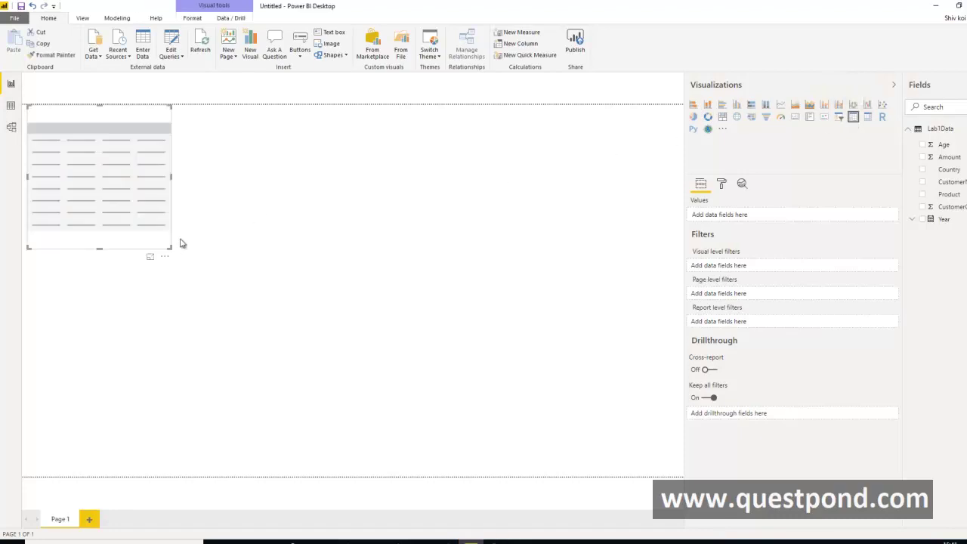
drag(170, 248, 281, 326)
click(326, 284)
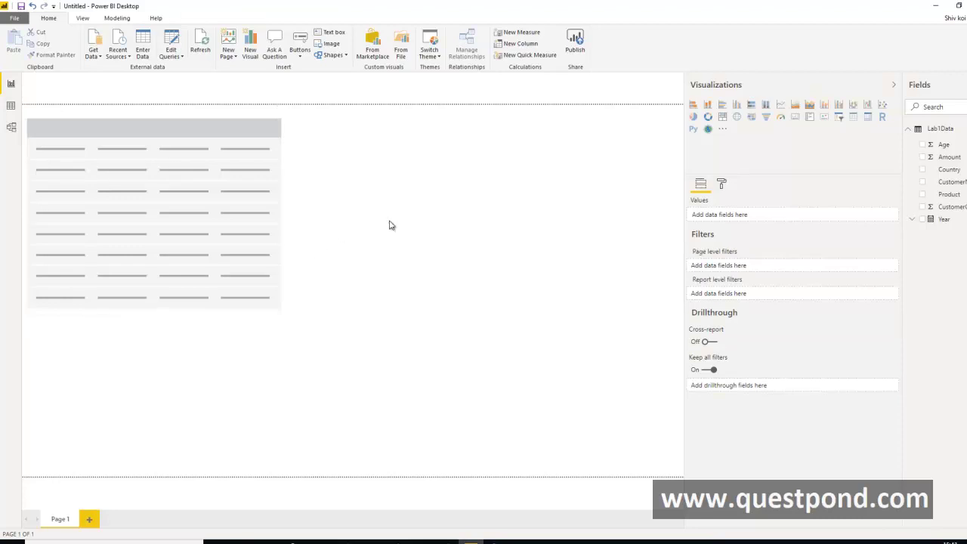
Select the table visual and add the CustomerName and Age fields of Lab1Data to it
click(234, 121)
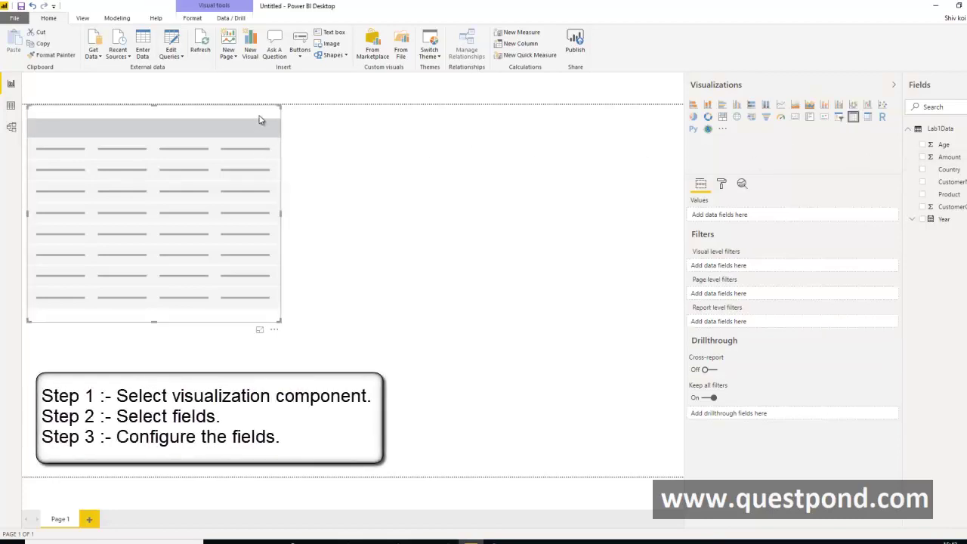
click(319, 141)
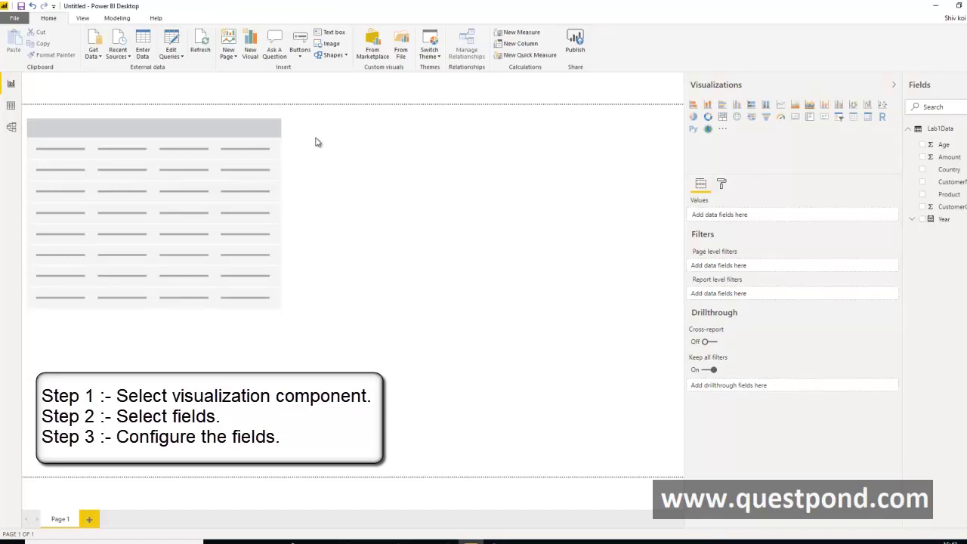
click(233, 113)
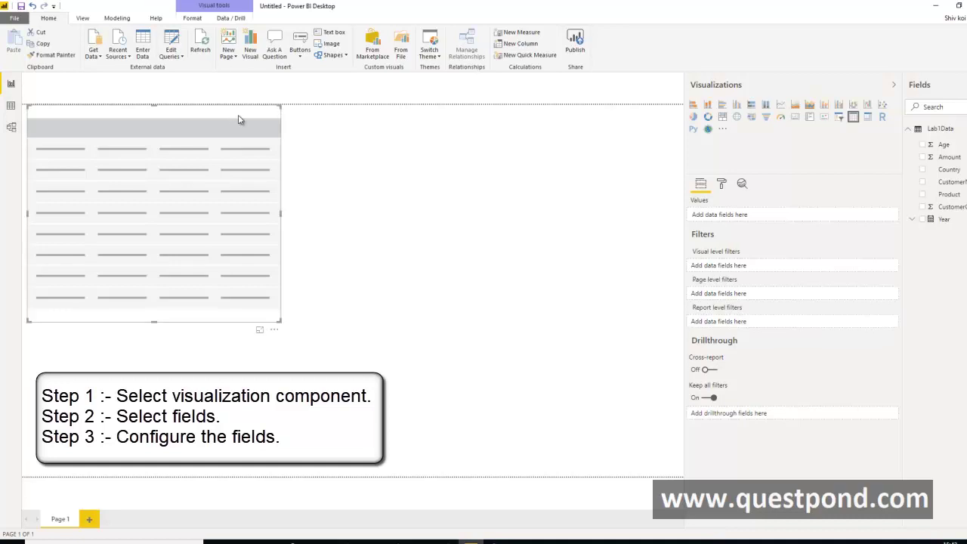
click(295, 142)
click(251, 121)
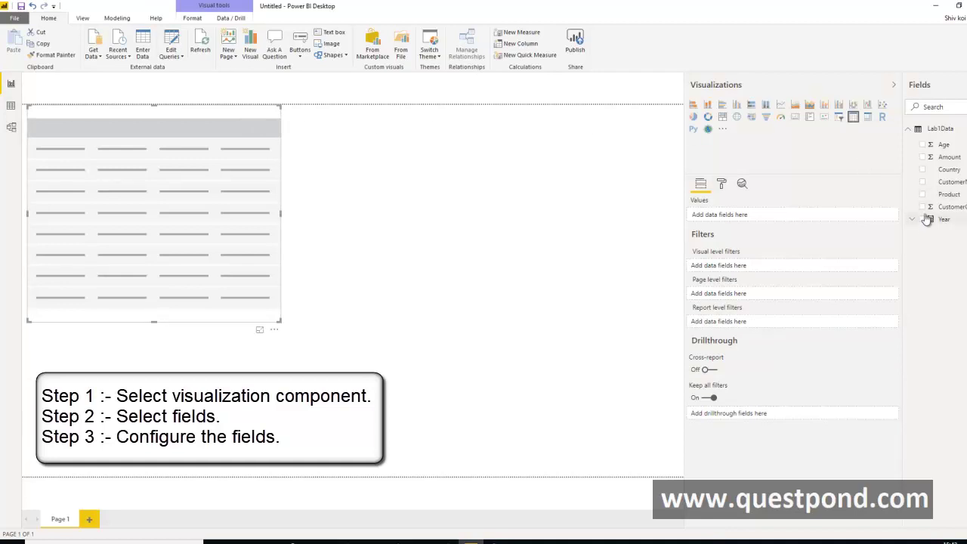
click(923, 183)
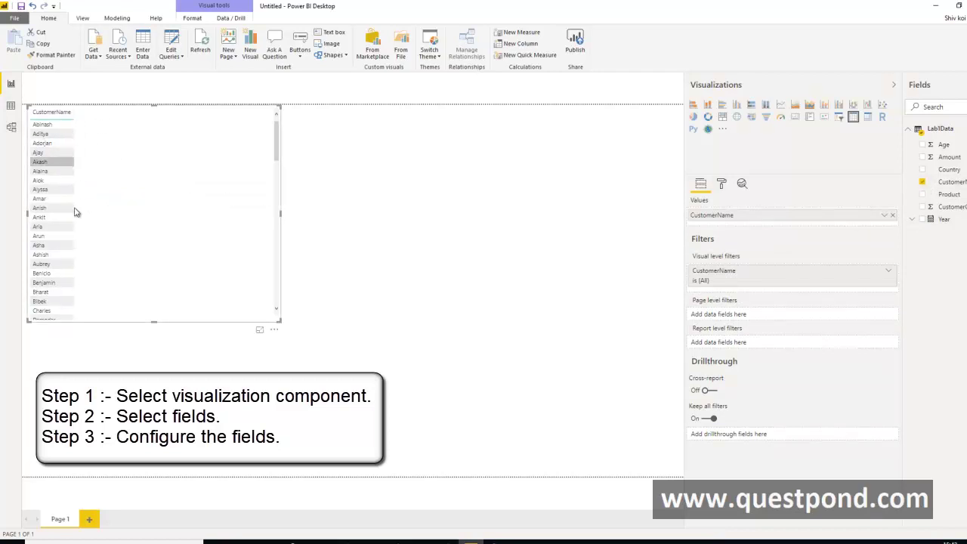
click(923, 145)
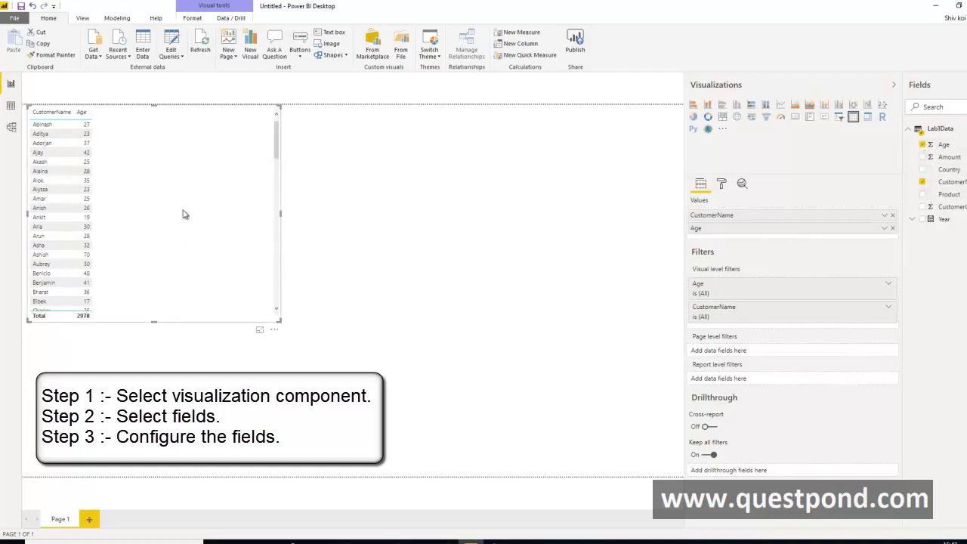
click(350, 185)
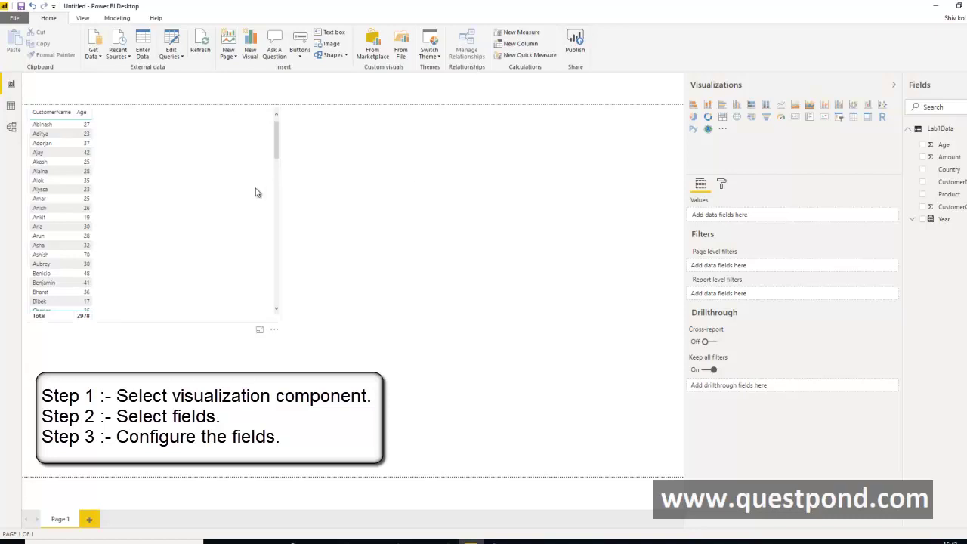
Check which summarization option is applied to the Age field of the table visual
click(231, 186)
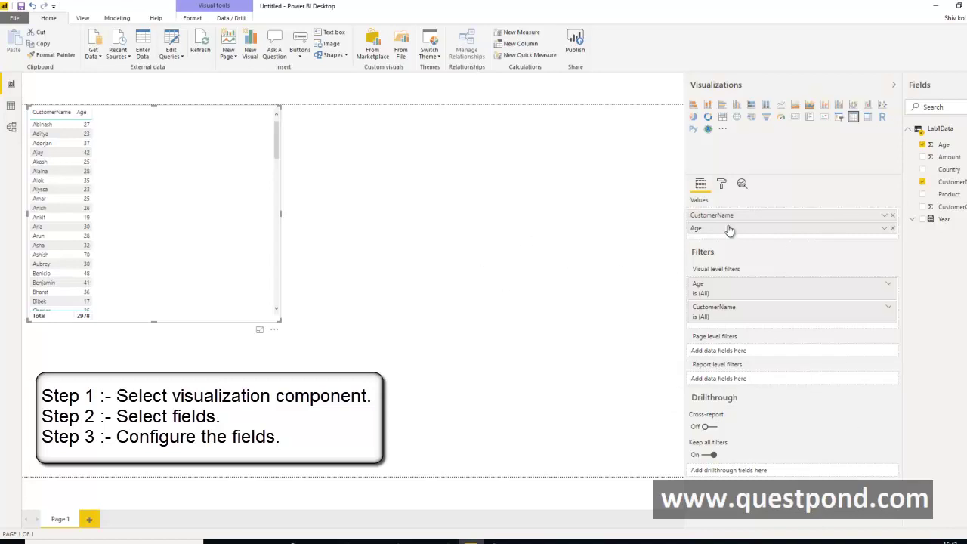
click(884, 229)
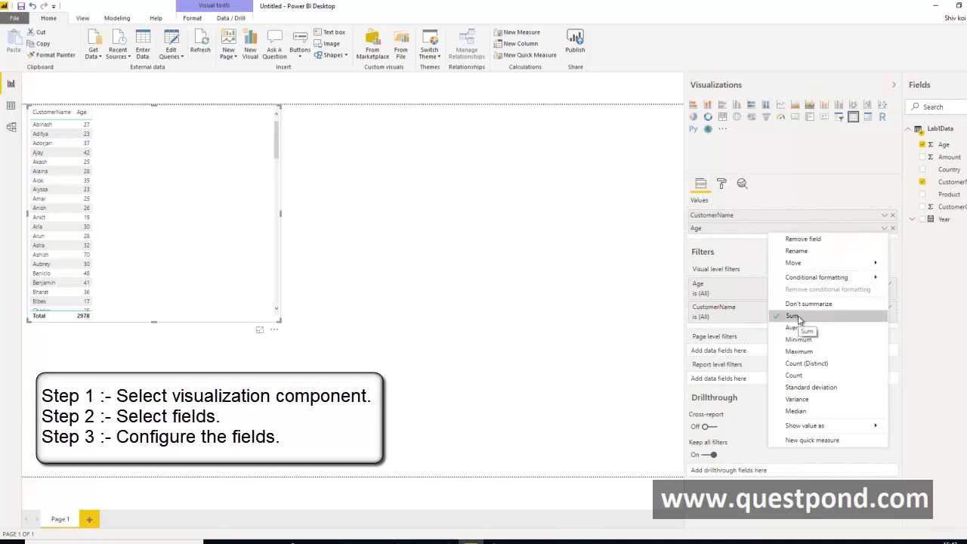
click(453, 266)
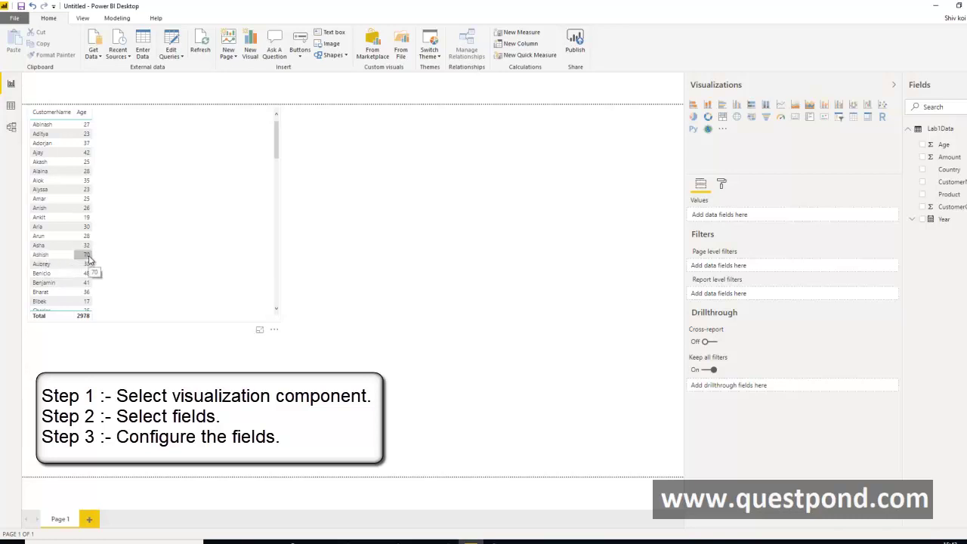
Filter the CustomerName column in the data view to only the customer whose age shows as 70 in the report table
click(11, 106)
click(420, 539)
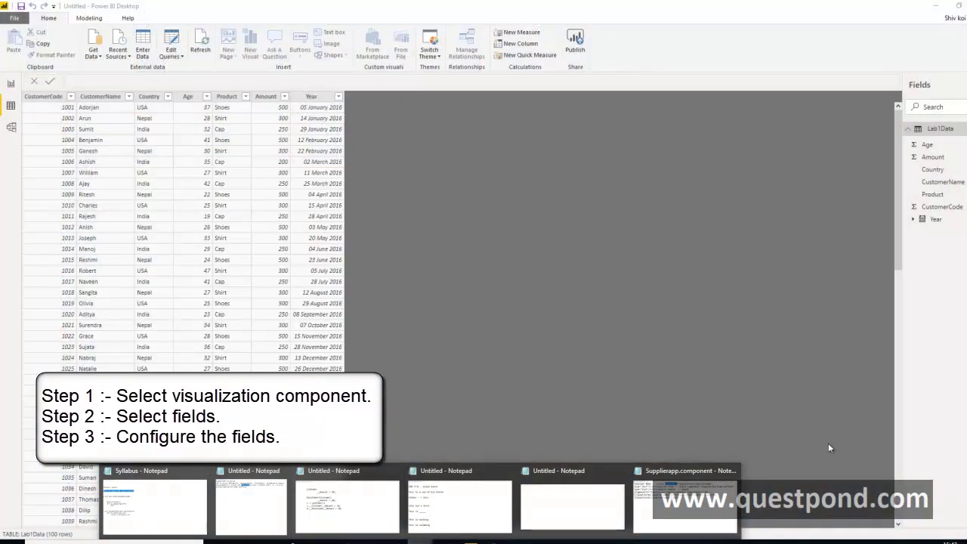
click(717, 199)
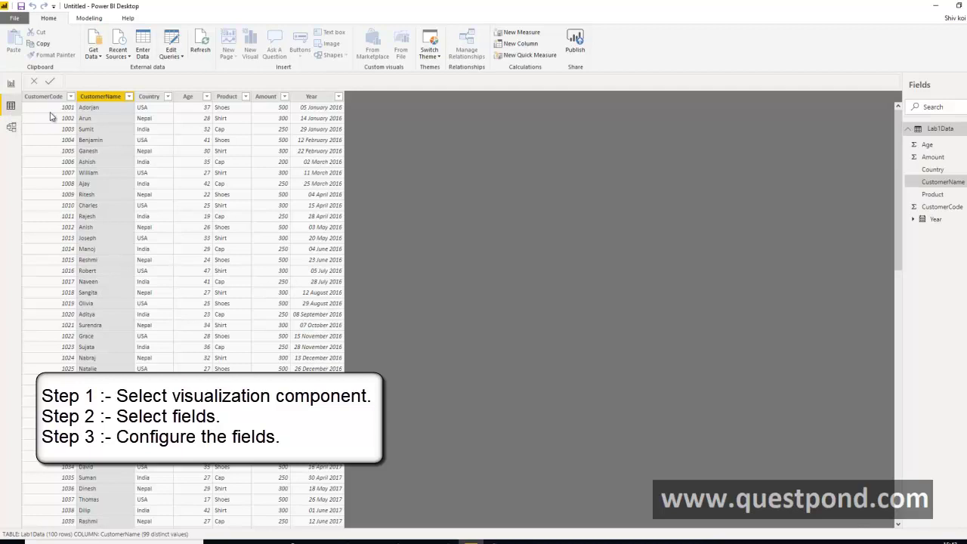
click(128, 97)
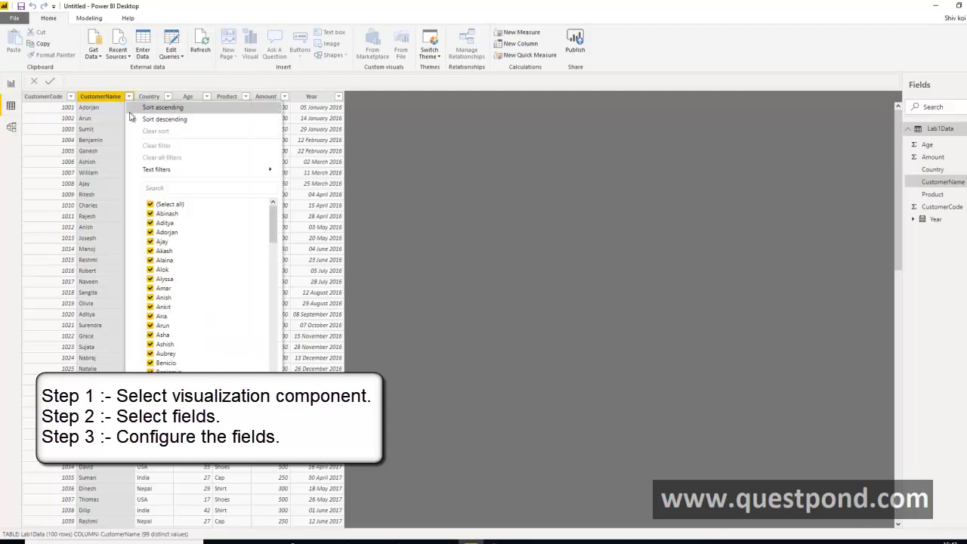
click(150, 204)
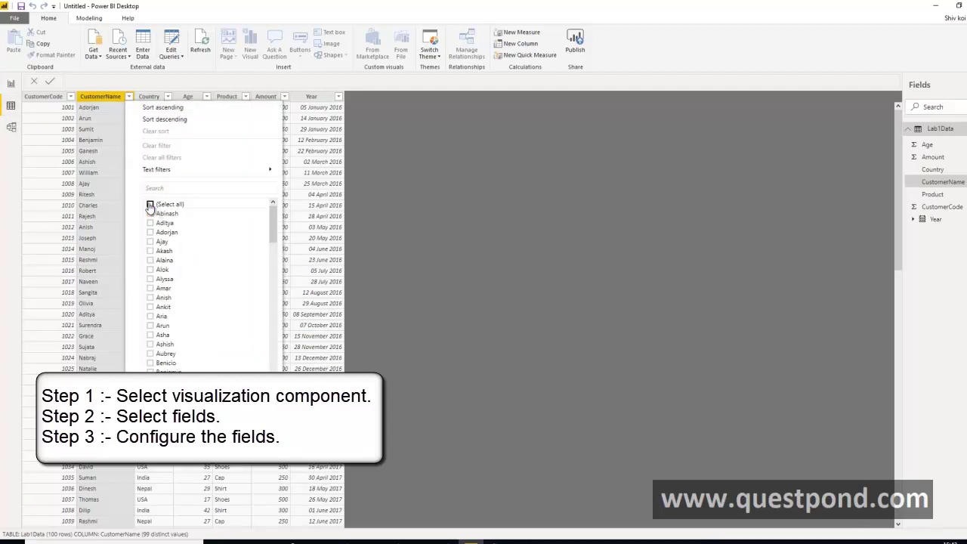
scroll(207, 283, down, 5)
scroll(205, 280, down, 1)
scroll(205, 280, up, 3)
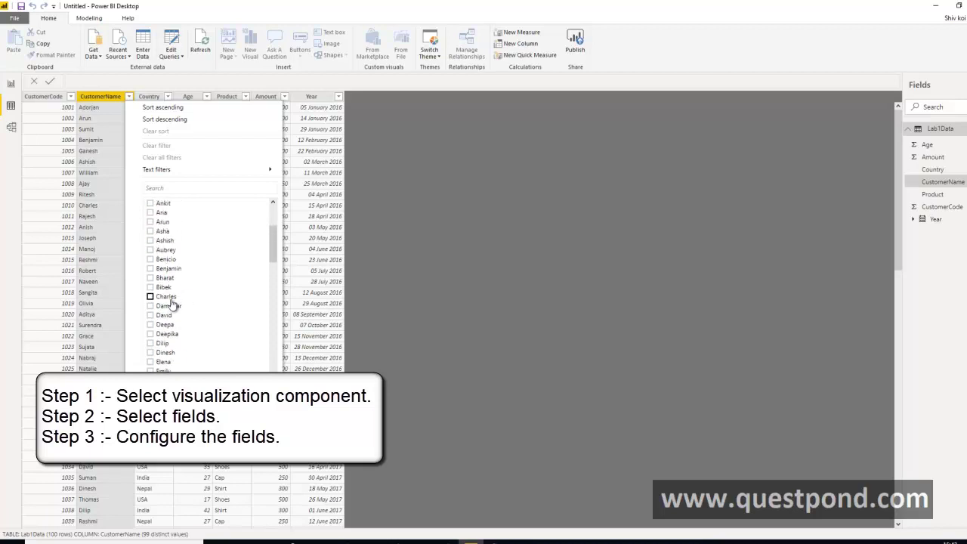
click(150, 241)
key(Return)
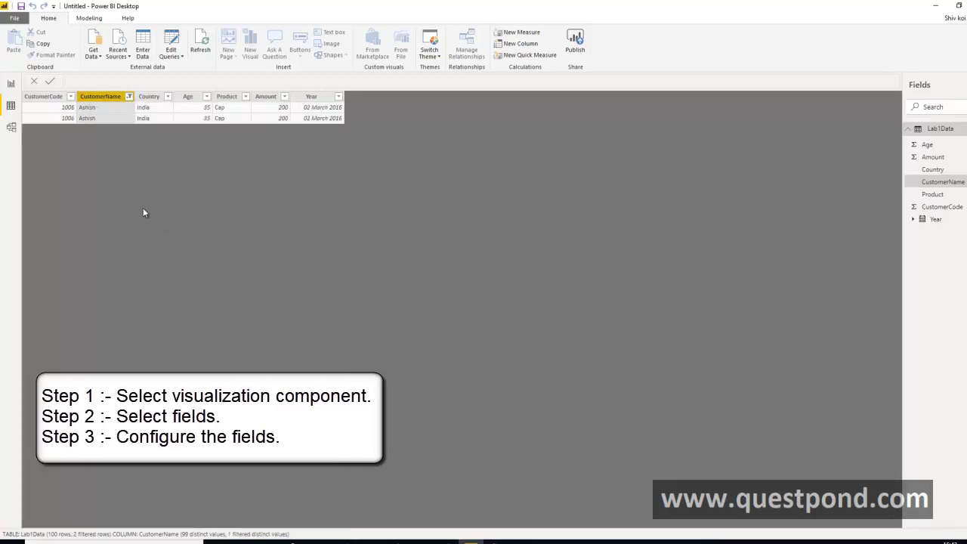
Compare the CustomerCode, CustomerName and Age values of the filtered rows with that customer's row in the report table
click(67, 112)
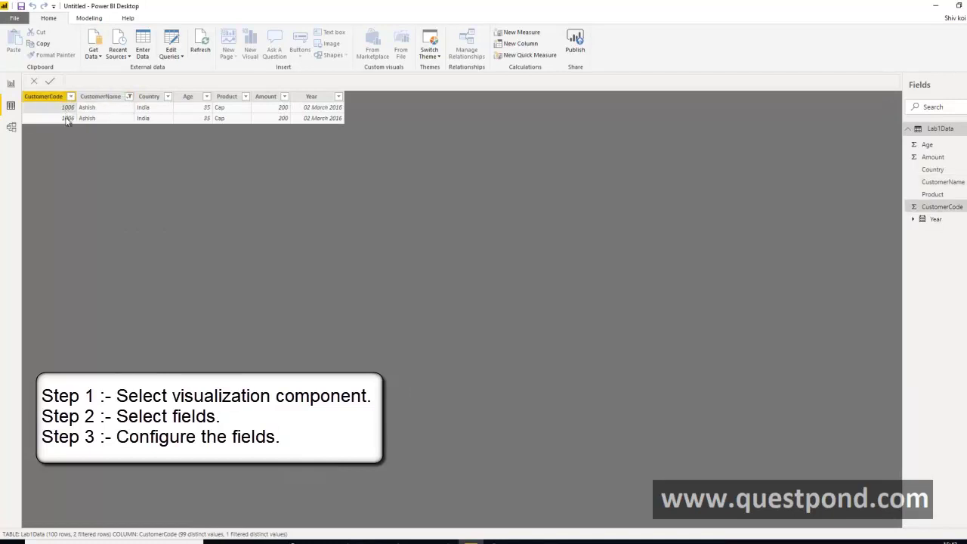
click(95, 110)
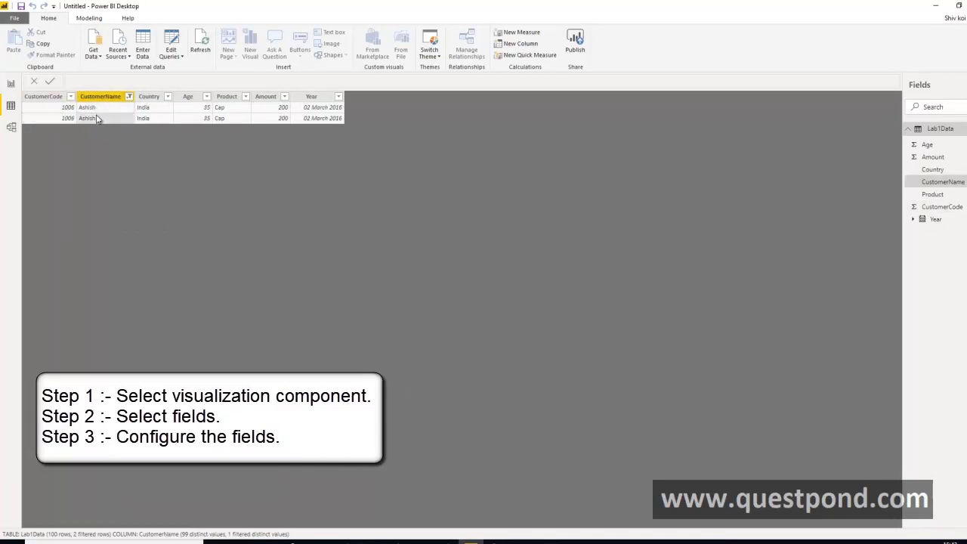
click(196, 114)
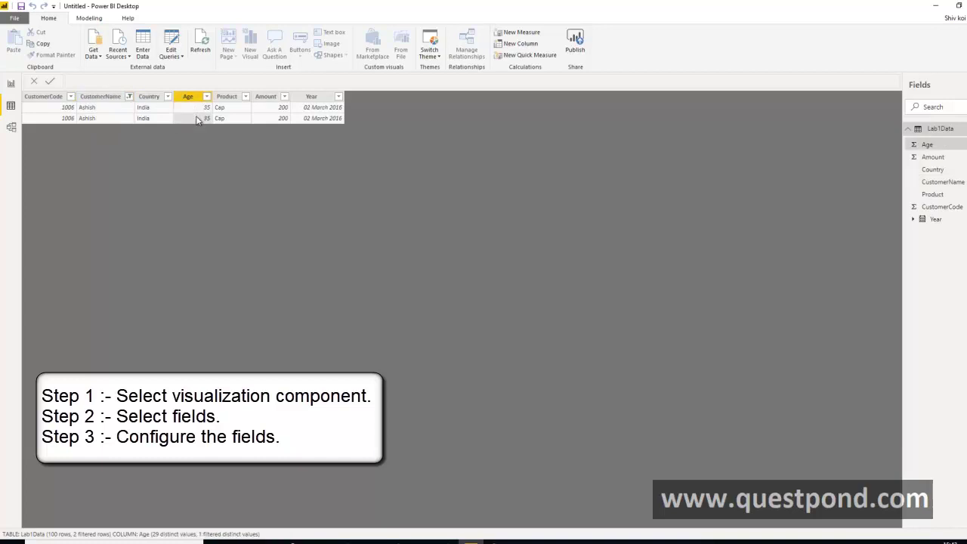
click(11, 84)
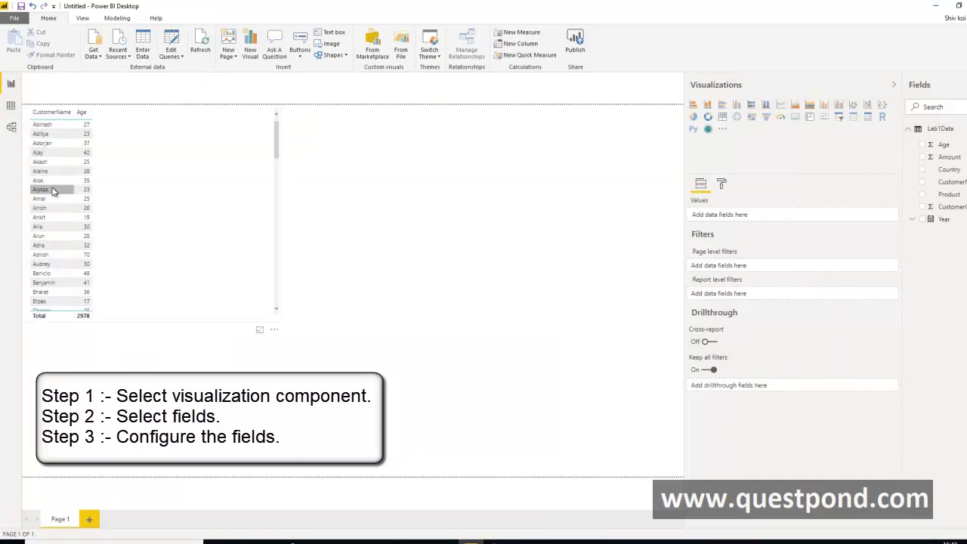
click(55, 257)
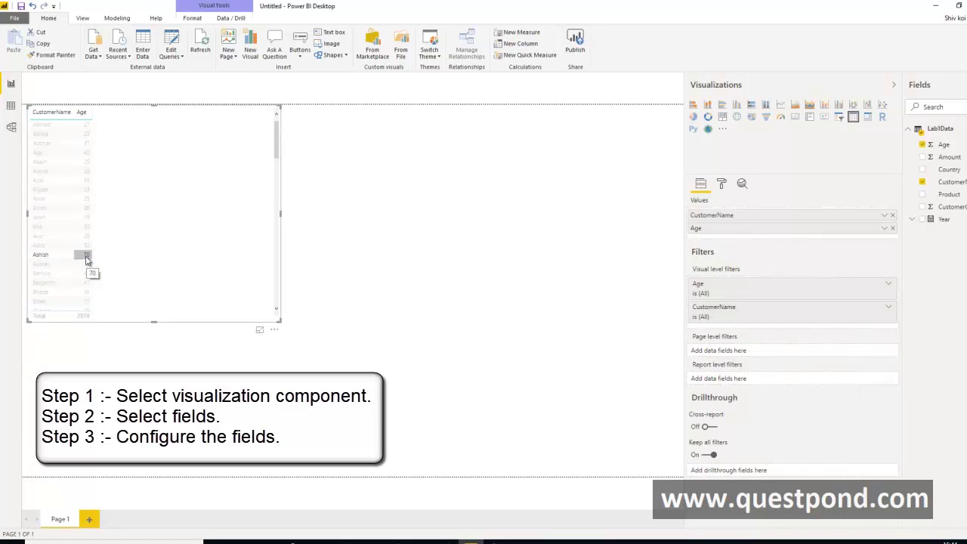
click(312, 254)
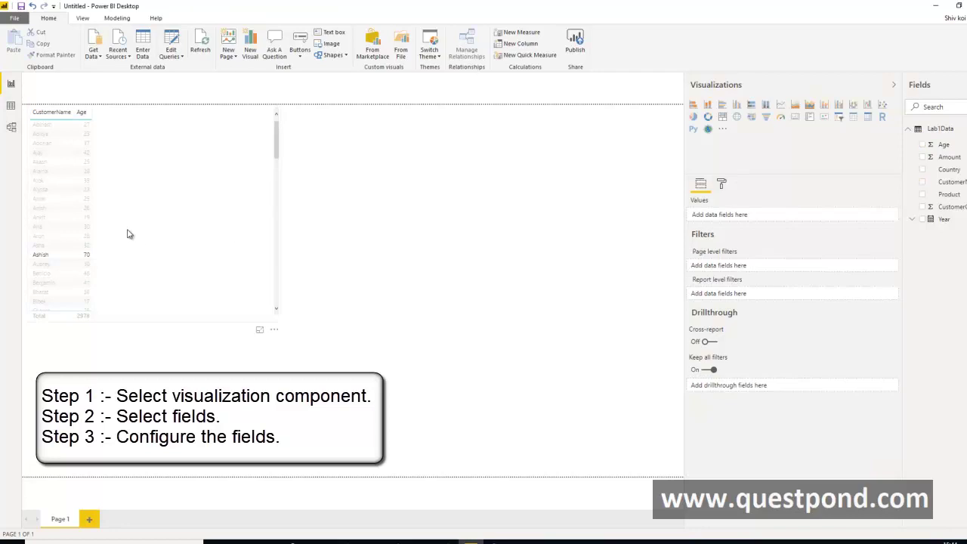
Set the Age field of the table visual to Don't summarize
click(102, 208)
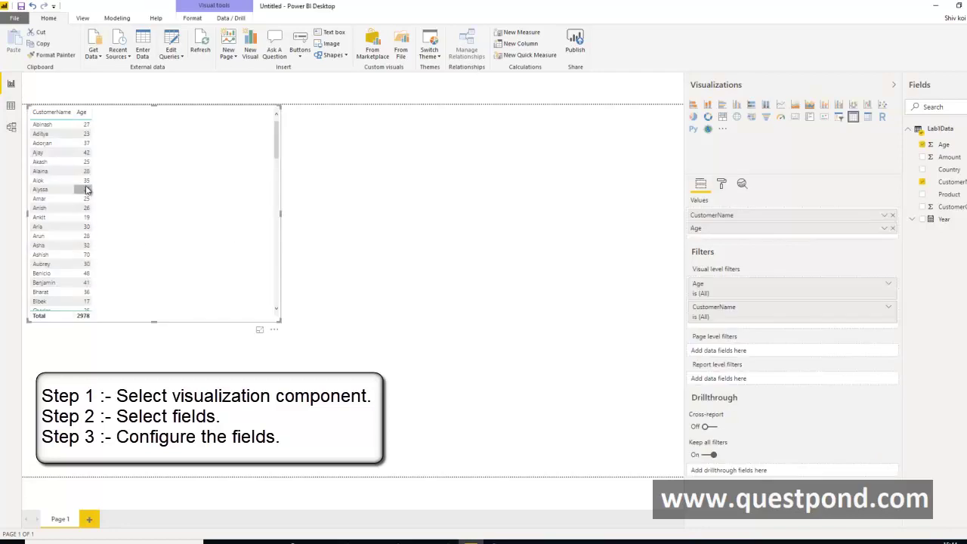
click(724, 291)
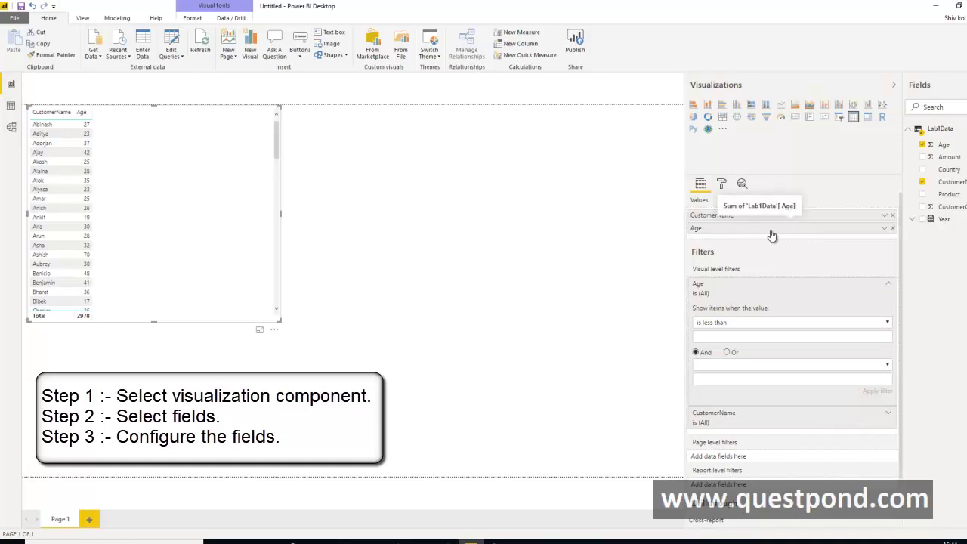
click(884, 229)
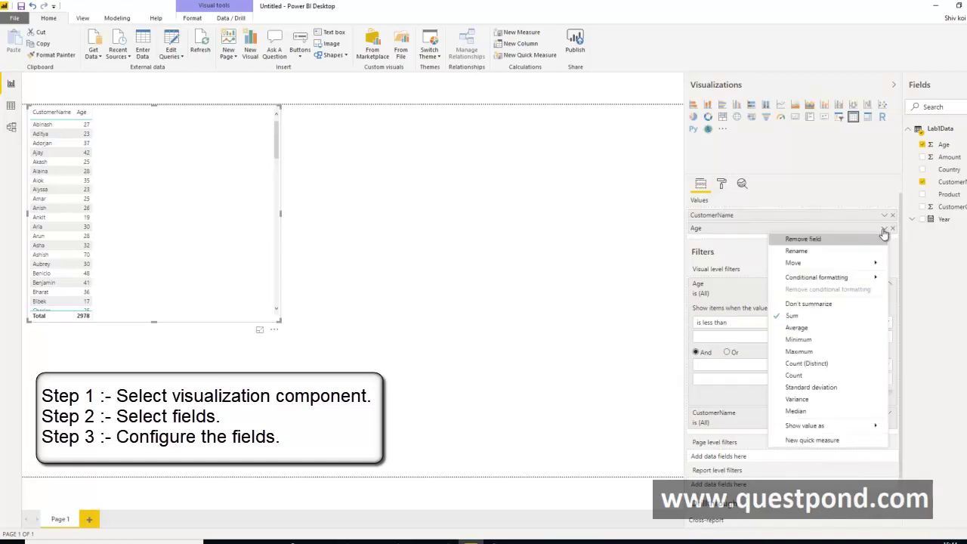
click(796, 305)
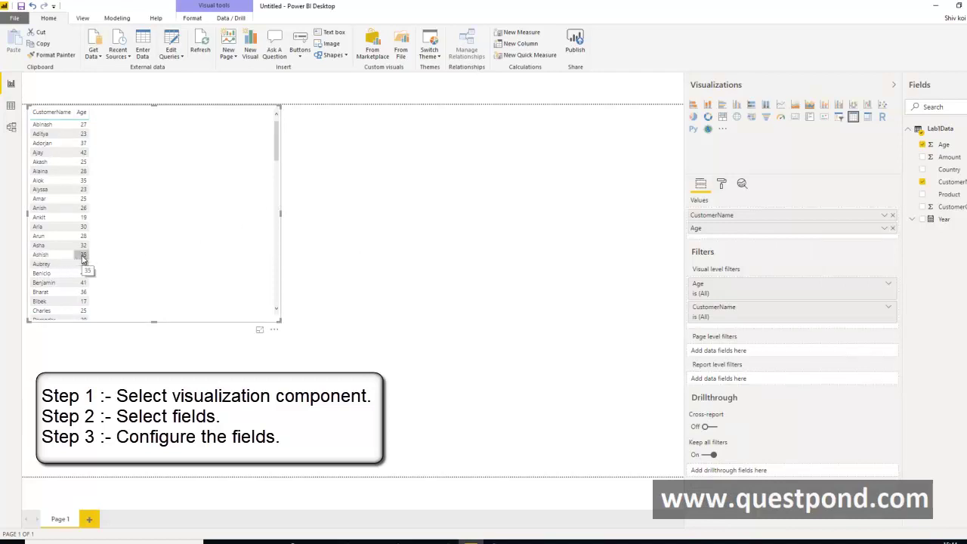
Examine the unsummarized Age of the duplicated customer by highlighting that row in the report table
mouse_move(276, 151)
mouse_down()
mouse_move(279, 306)
mouse_move(279, 153)
mouse_up()
click(59, 254)
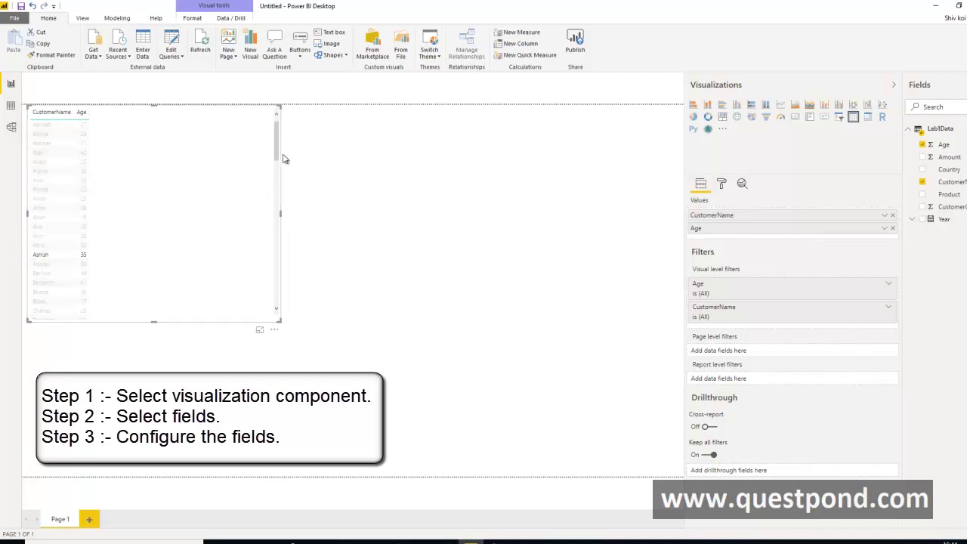
mouse_move(279, 158)
mouse_down()
mouse_move(271, 313)
mouse_move(266, 151)
mouse_up()
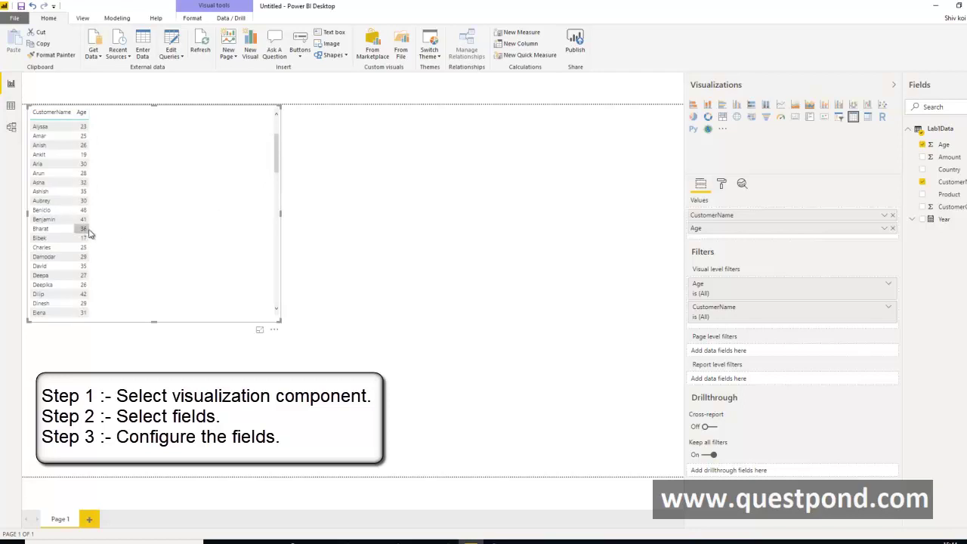
click(66, 194)
click(212, 189)
click(49, 194)
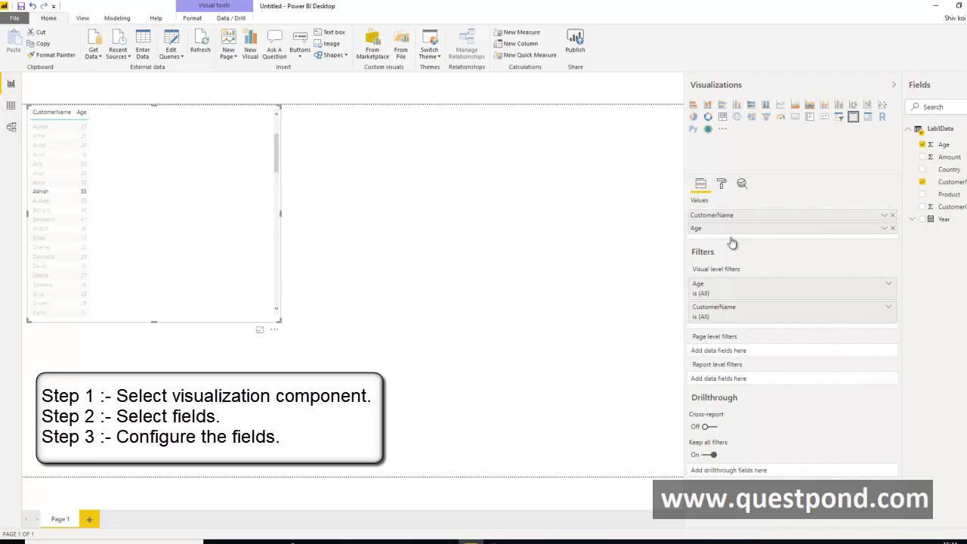
Clear the row highlight, add the Amount field to the table visual and set it to Don't summarize
click(564, 224)
click(238, 198)
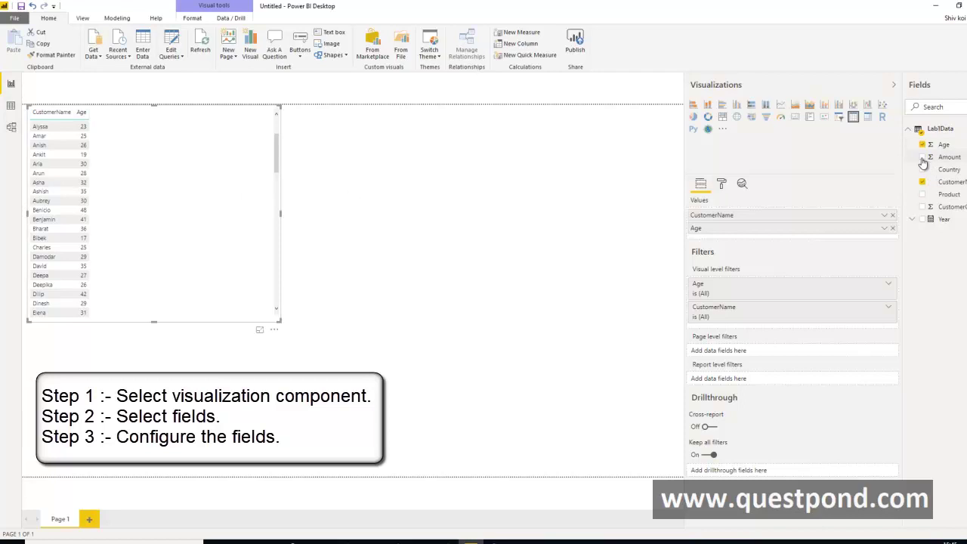
click(921, 157)
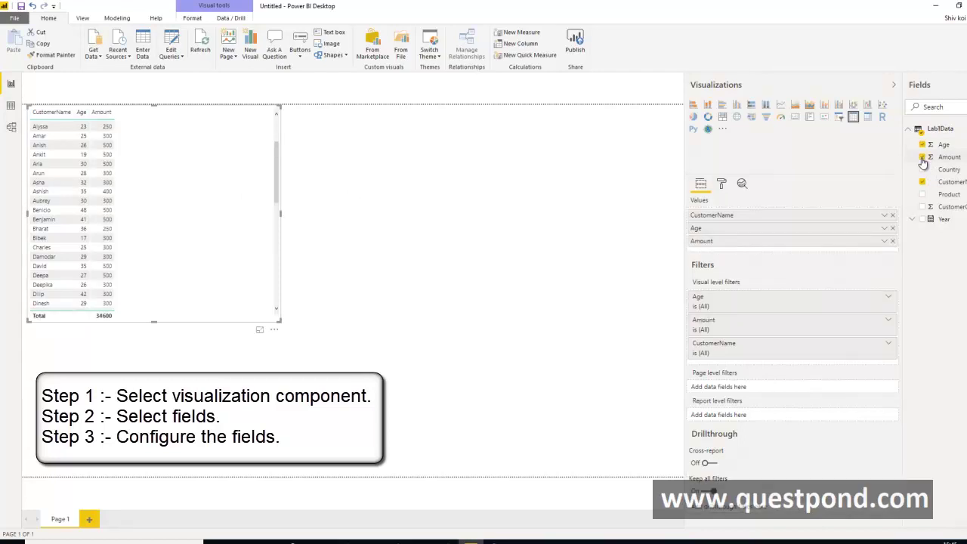
click(884, 242)
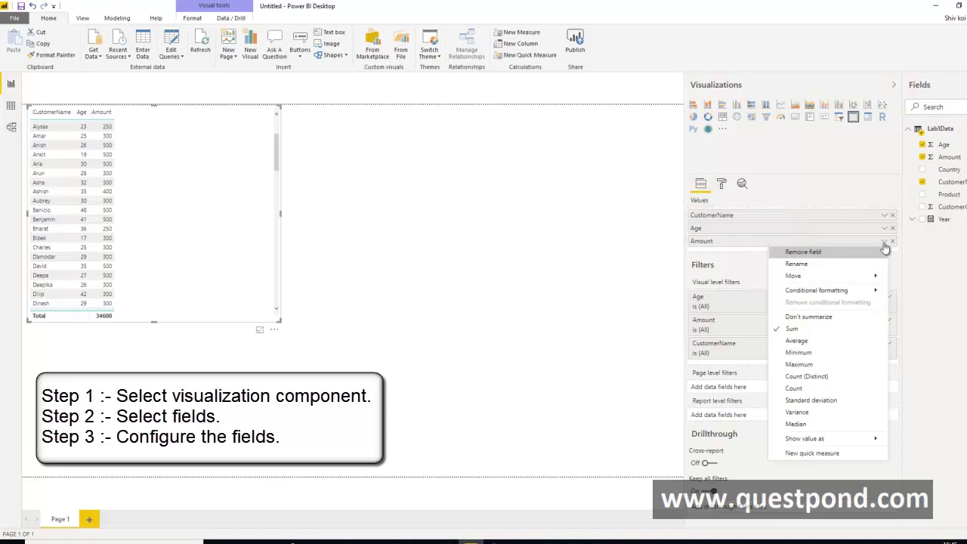
click(803, 318)
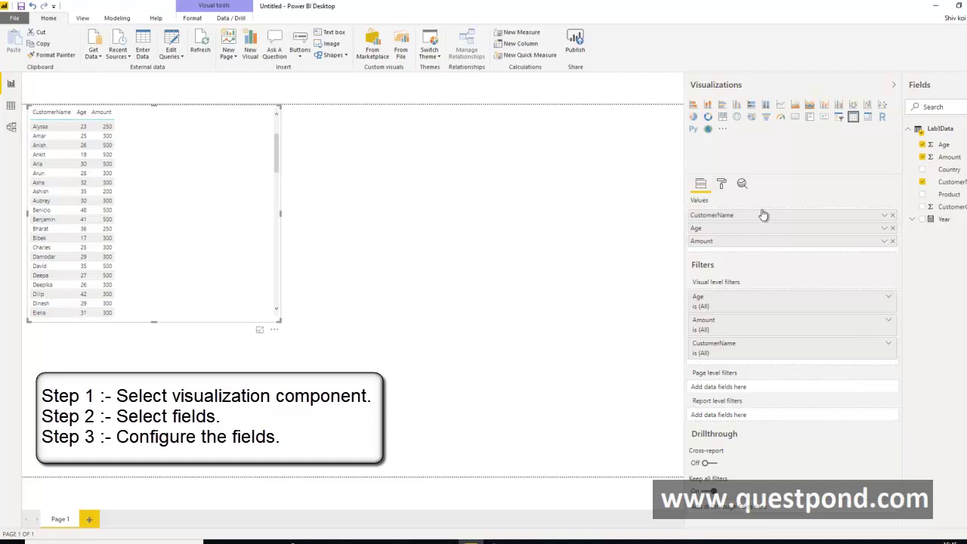
Add the Country, Product and Year fields to the CustomerName, Age and Amount table visual, leaving the visual deselected
click(922, 169)
click(923, 195)
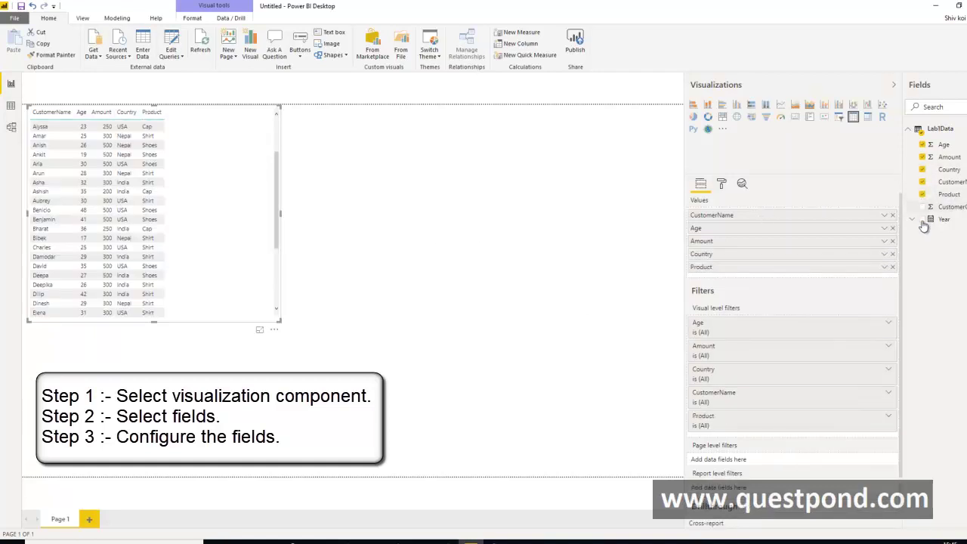
click(922, 220)
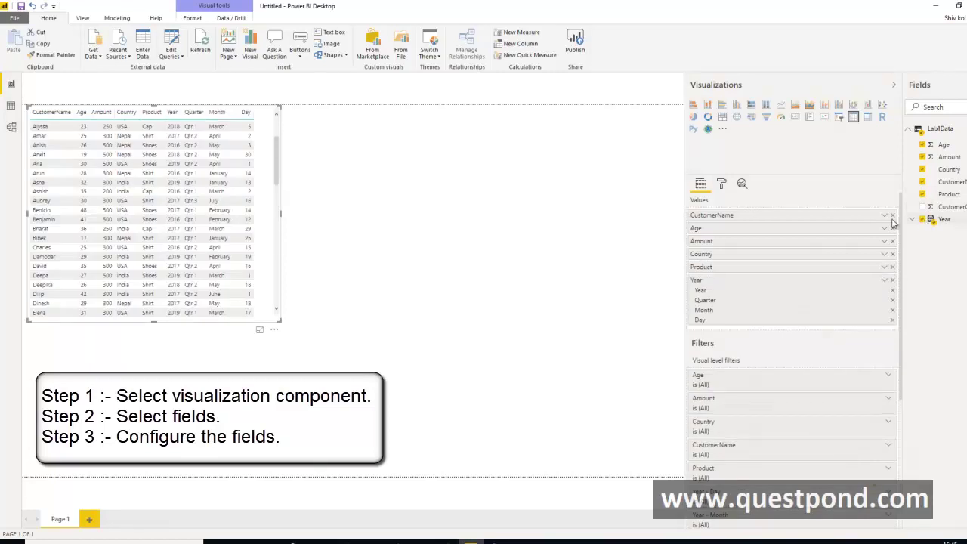
click(463, 199)
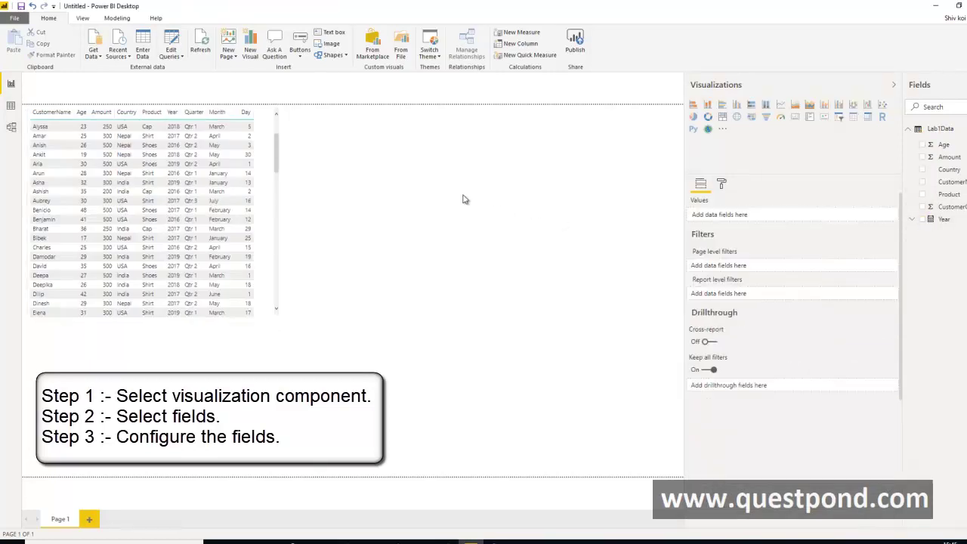
Examine the columns and first rows of the report table, including its Year, Quarter, Month and Day columns
click(265, 156)
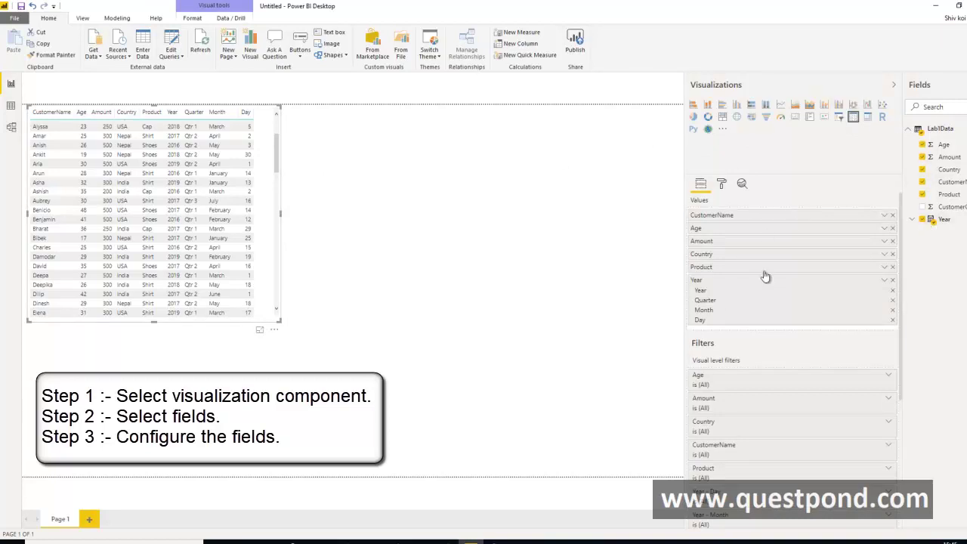
click(347, 226)
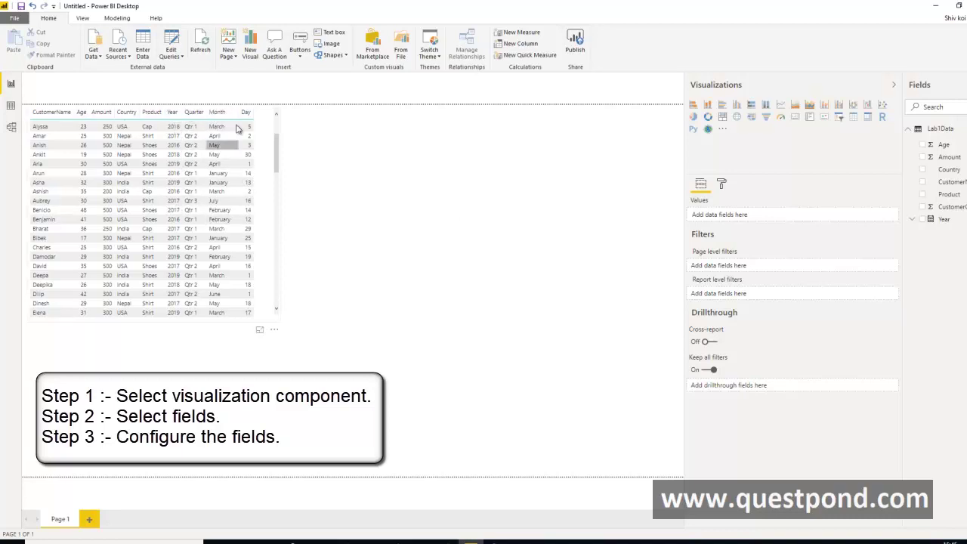
drag(278, 165, 279, 135)
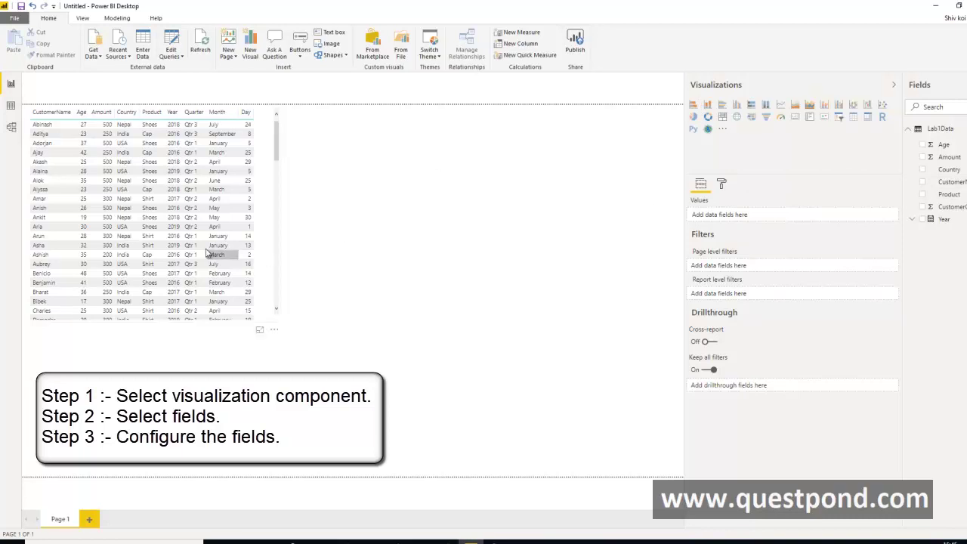
click(268, 247)
click(397, 229)
double_click(385, 224)
click(269, 213)
Create a second table visual beside the first one with the CustomerName, Product, CustomerCode and Country fields
click(386, 197)
click(922, 183)
drag(173, 356, 442, 155)
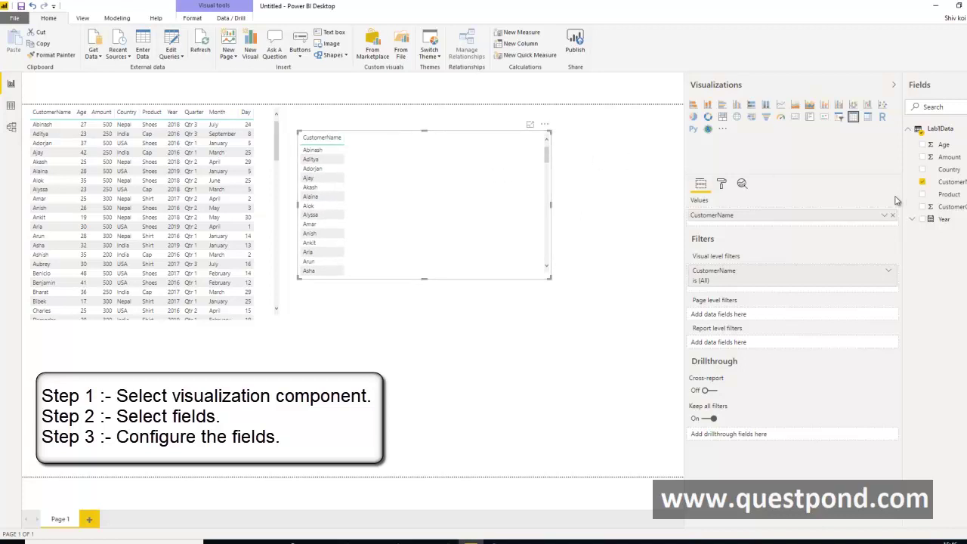
click(921, 194)
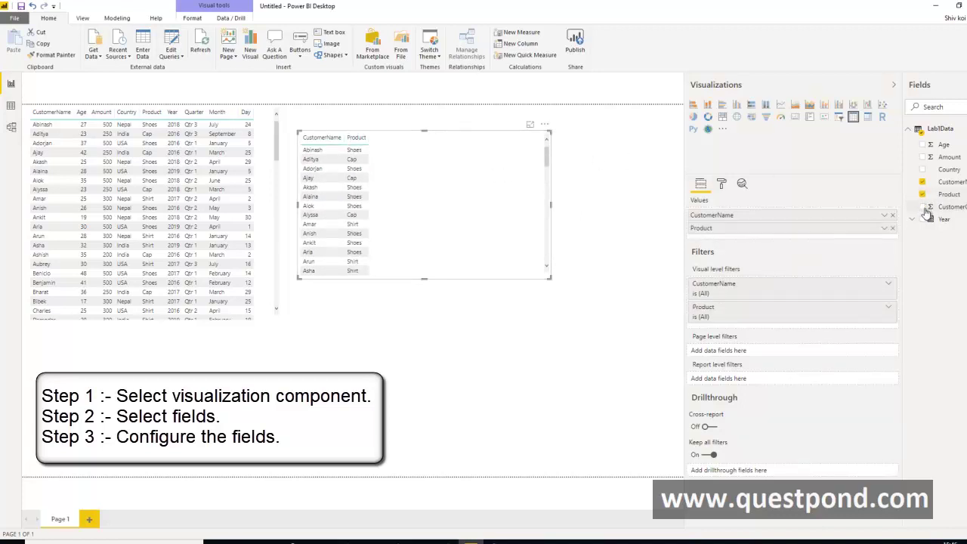
click(922, 206)
click(921, 170)
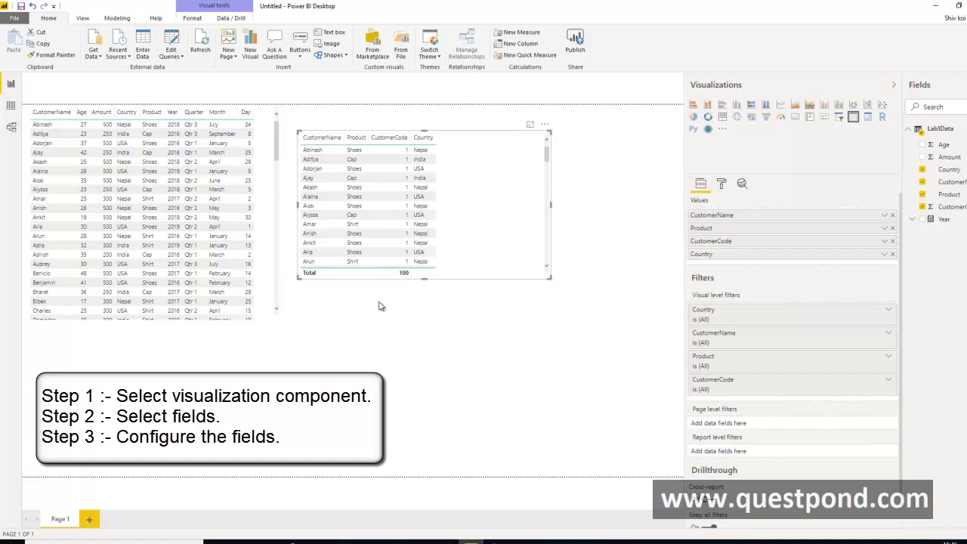
Dismiss the second table visual's options and delete that visual from the report page
right_click(479, 247)
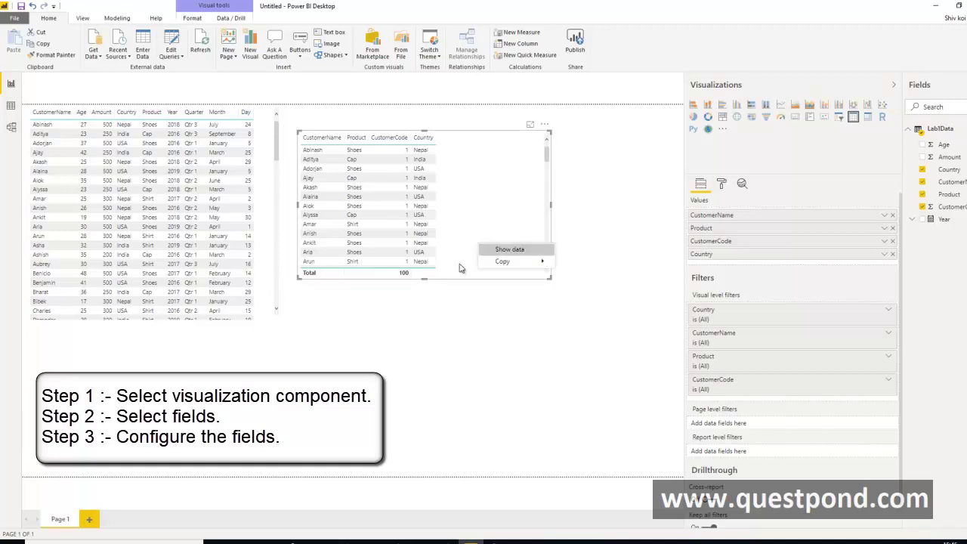
key(Escape)
key(Delete)
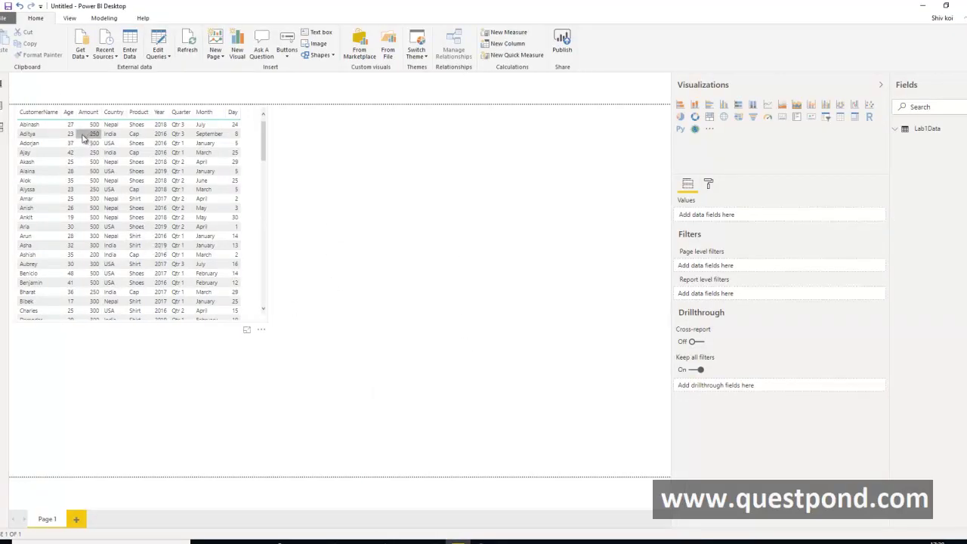
Save the report in the Lab1 folder as a Power BI file named lab1
click(8, 6)
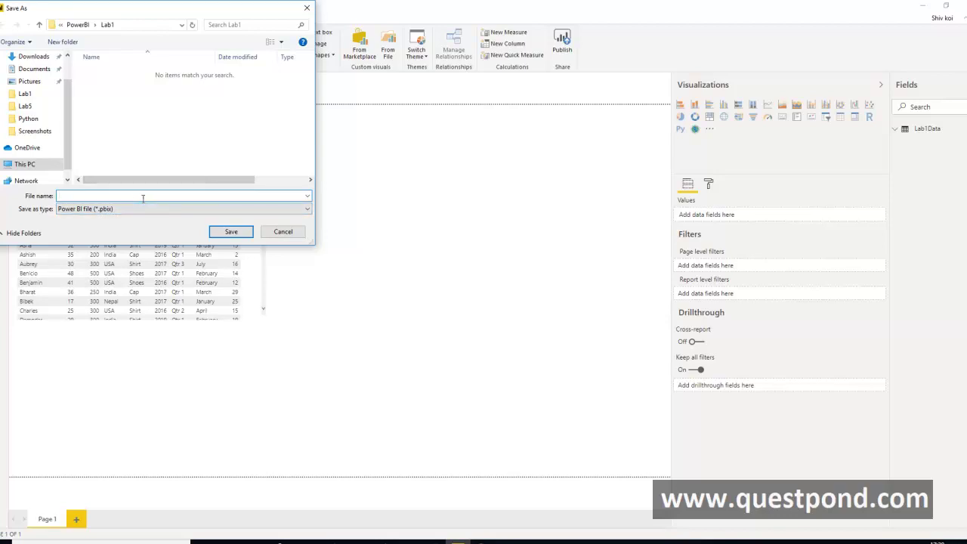
text(lab1)
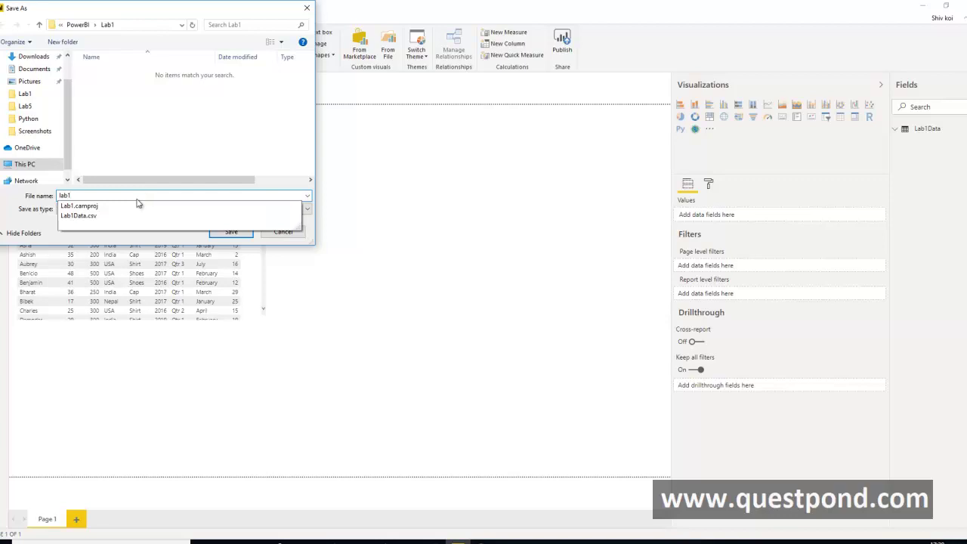
click(35, 225)
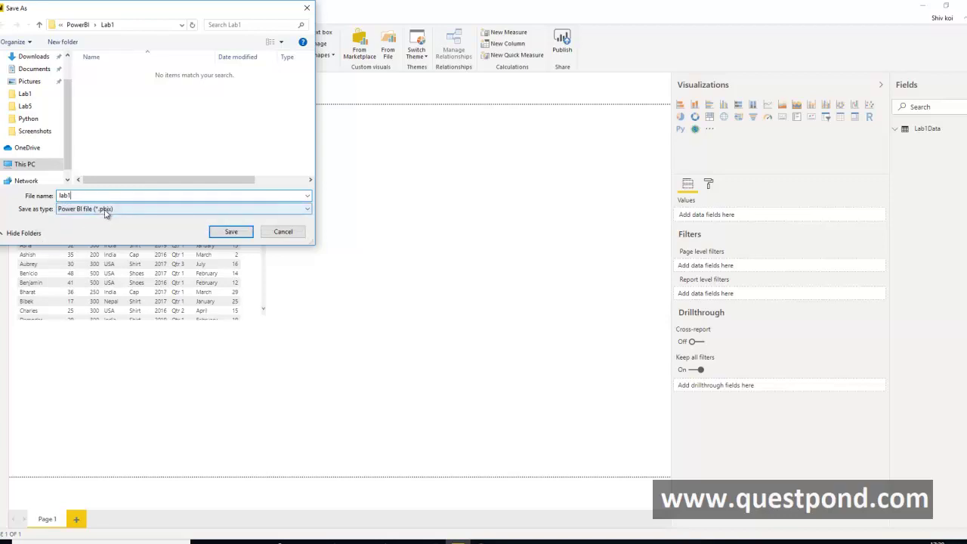
click(226, 233)
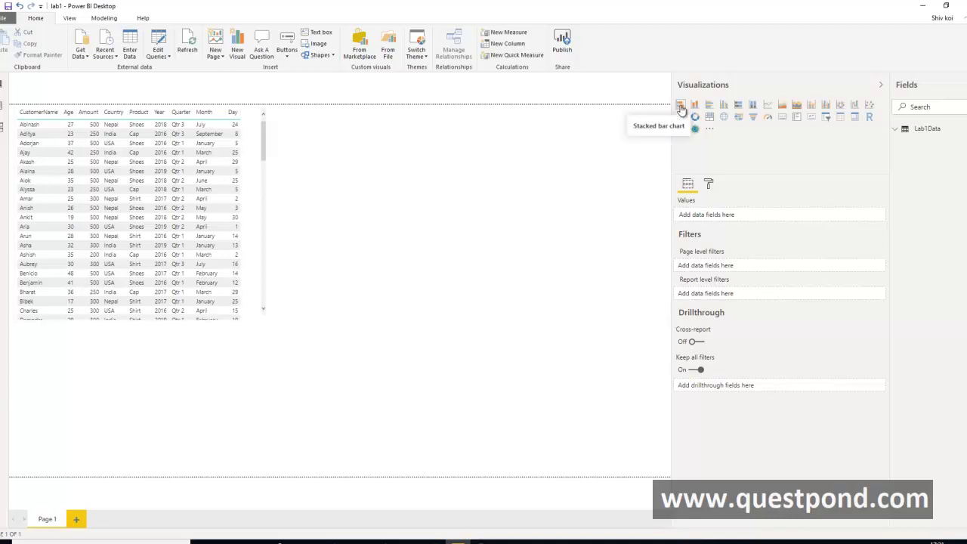
Place an empty stacked bar chart beside the table, enlarge it and expand the Lab1Data field list
click(681, 110)
drag(177, 345, 412, 143)
drag(491, 265, 546, 313)
mouse_move(539, 197)
mouse_down()
mouse_move(563, 199)
mouse_move(554, 199)
mouse_up()
click(610, 210)
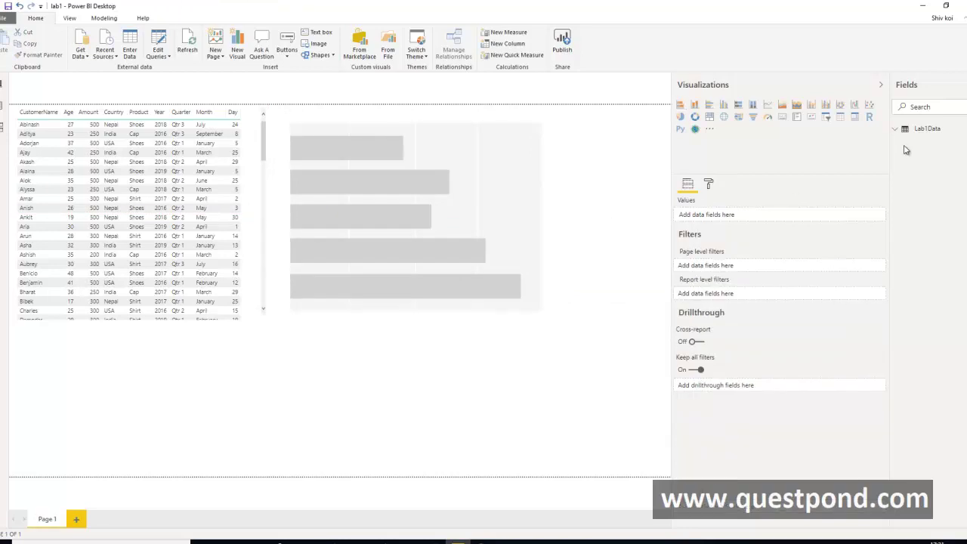
click(896, 131)
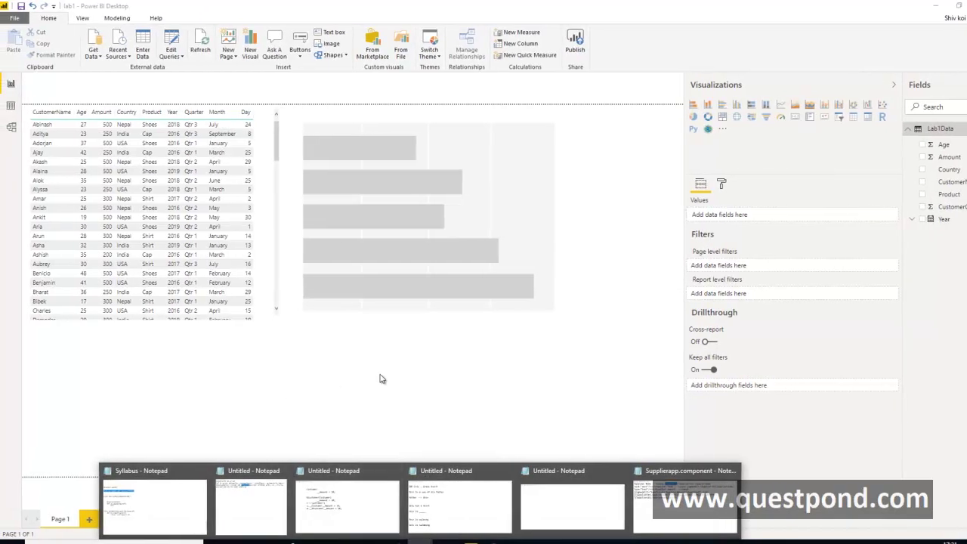
Reset the CustomerName filter in the Lab1Data data view to select all customers, and look at the Product column
click(17, 109)
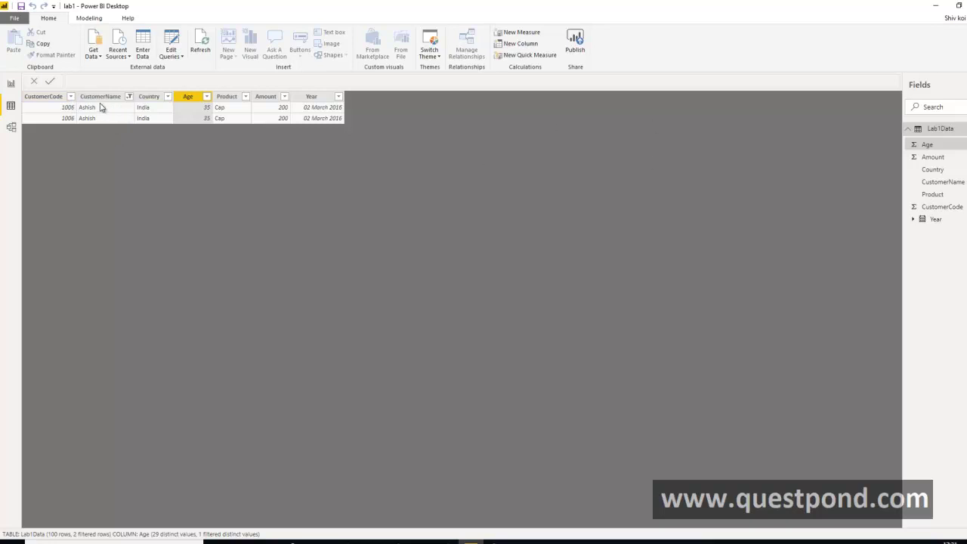
click(129, 97)
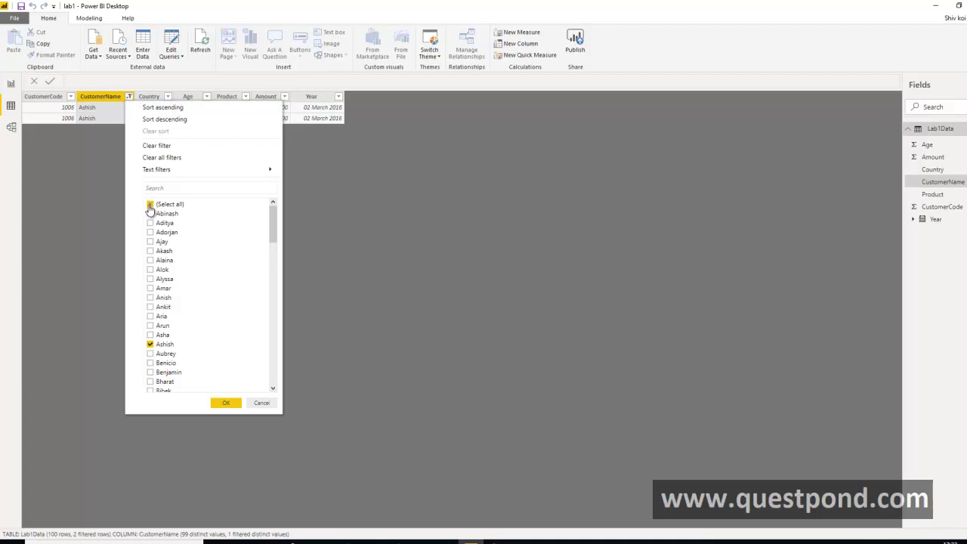
click(182, 344)
click(150, 204)
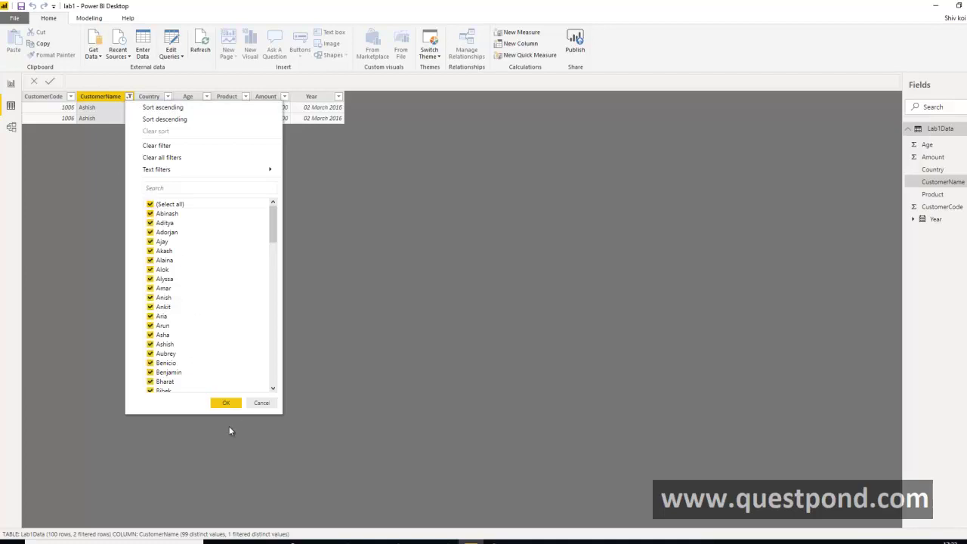
click(225, 402)
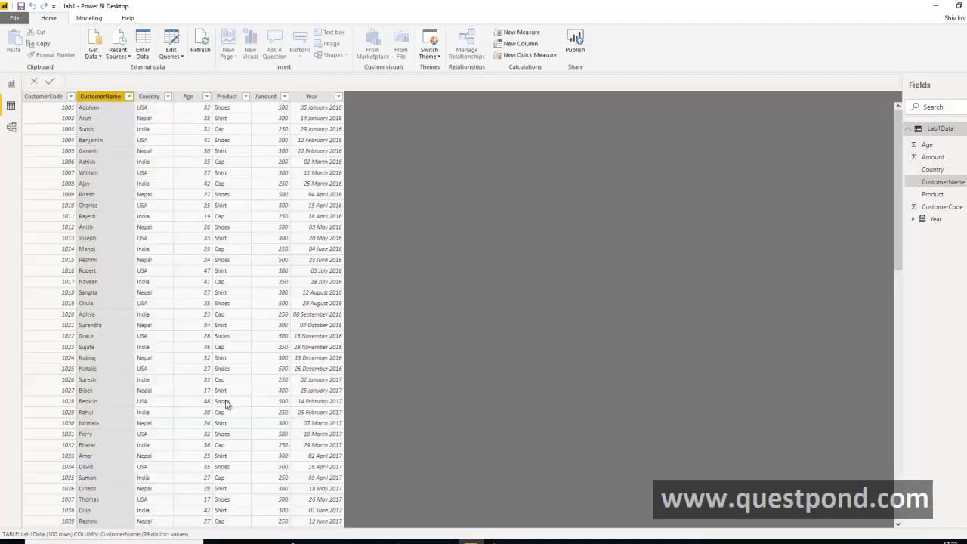
click(231, 117)
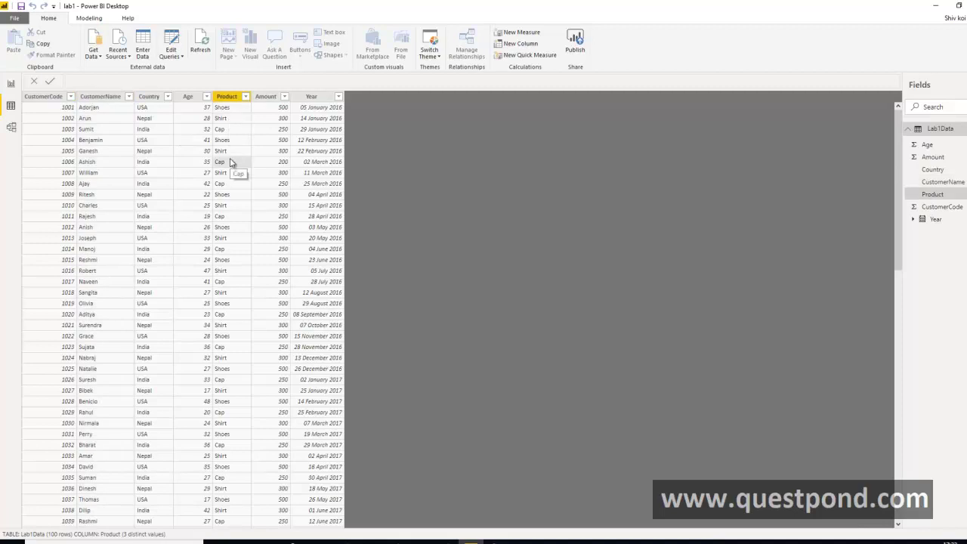
Return to the report and plot Amount by Product in the stacked bar chart
click(11, 85)
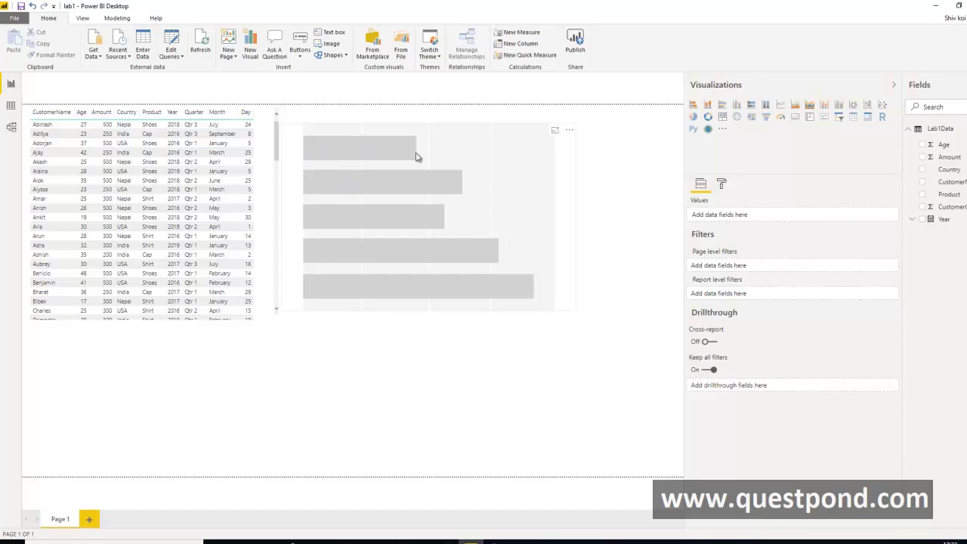
click(568, 170)
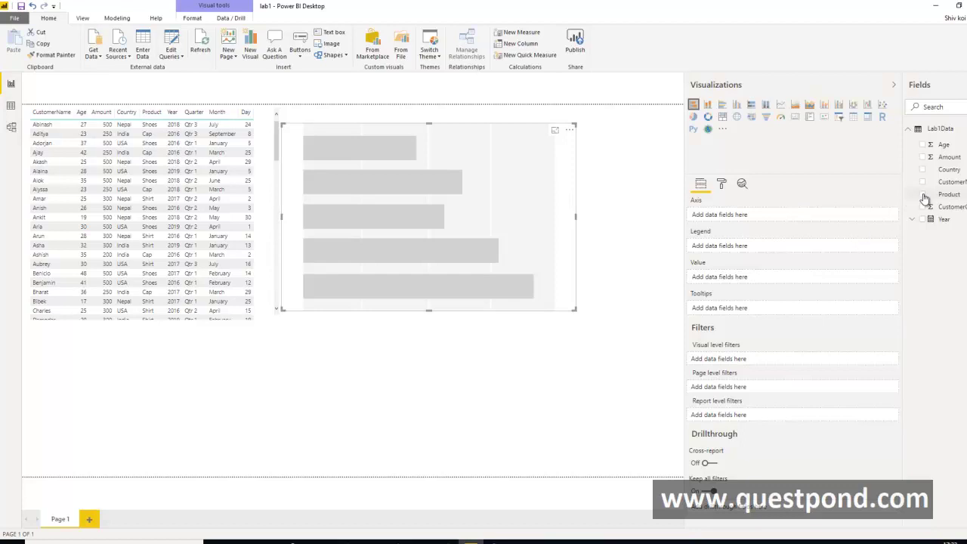
click(923, 194)
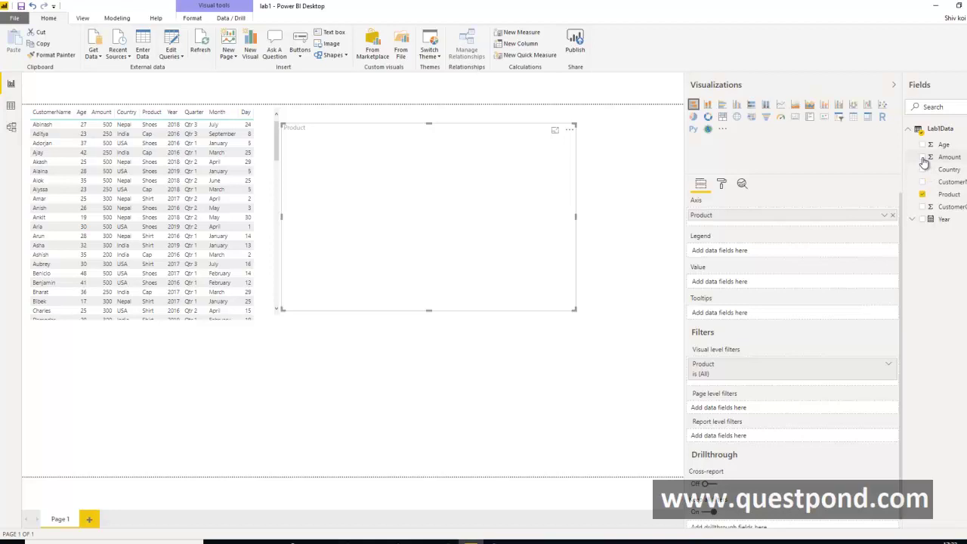
click(922, 157)
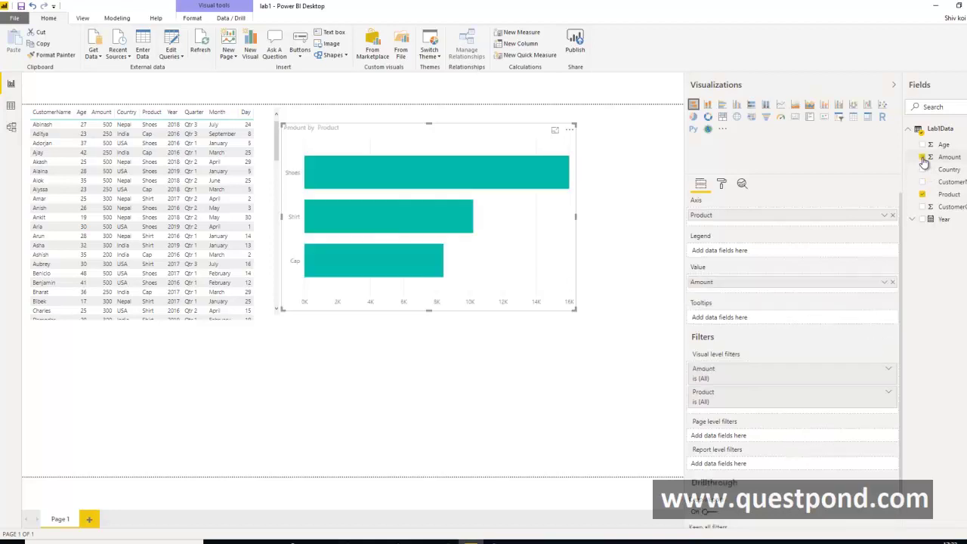
Add a line chart with Year on the axis and Amount as values, and place it below the bar chart
click(643, 237)
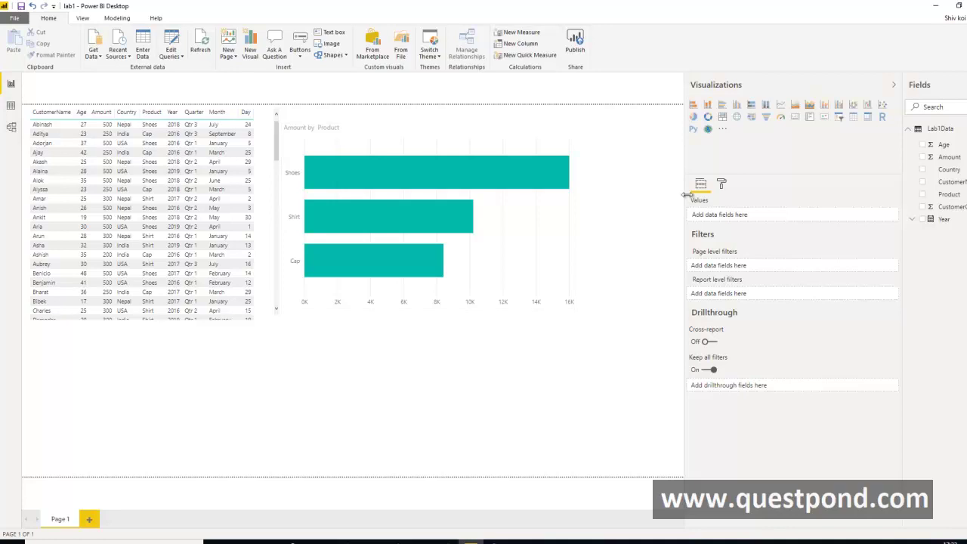
click(781, 105)
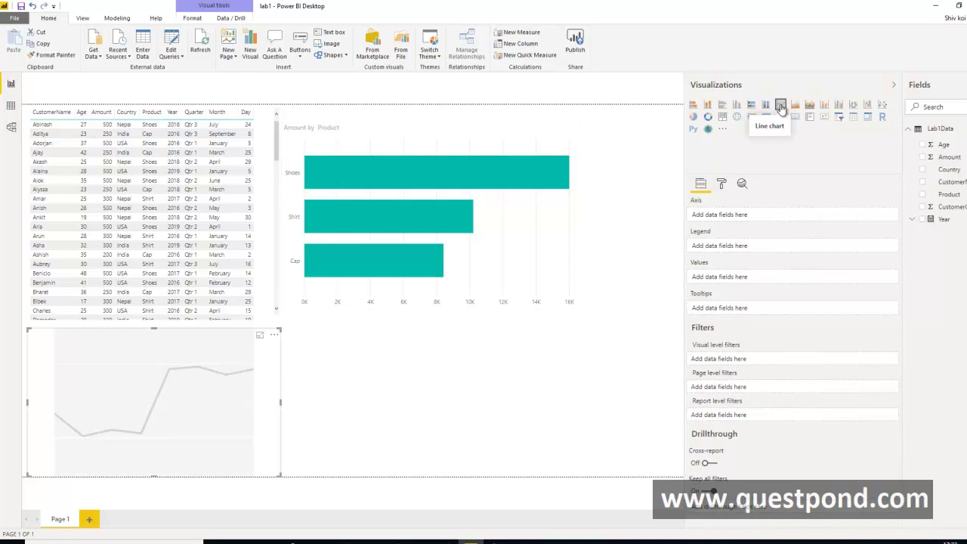
mouse_move(254, 357)
mouse_down()
mouse_move(443, 375)
mouse_move(252, 369)
mouse_up()
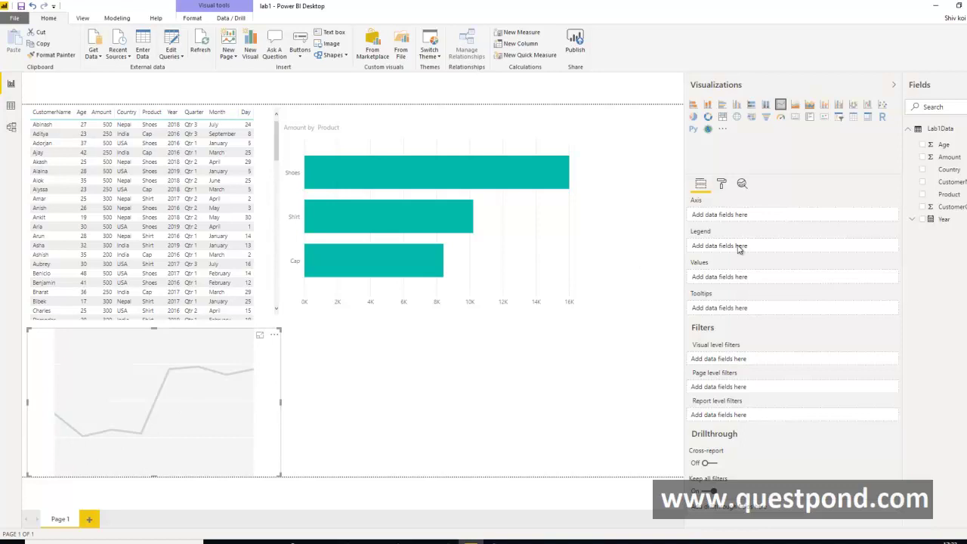
click(923, 219)
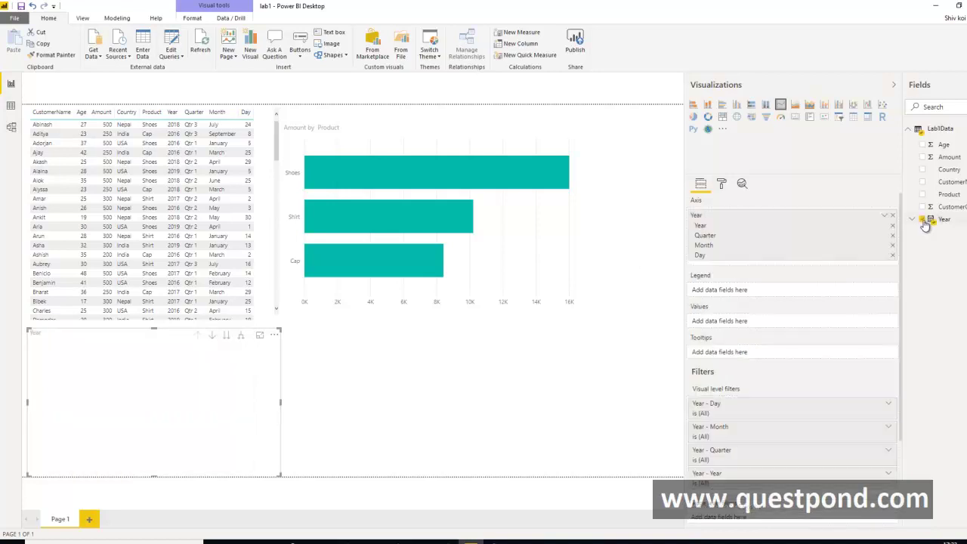
click(922, 157)
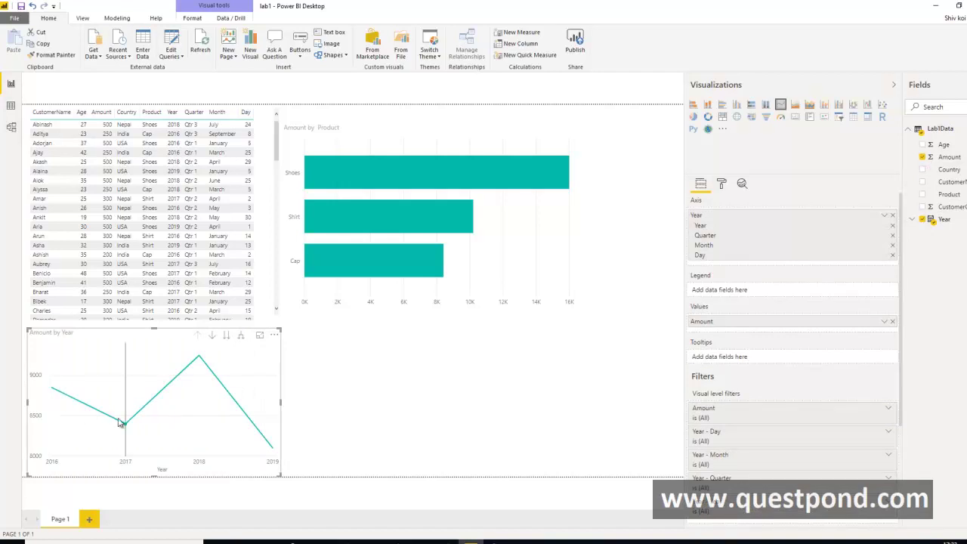
drag(242, 375, 580, 404)
click(594, 404)
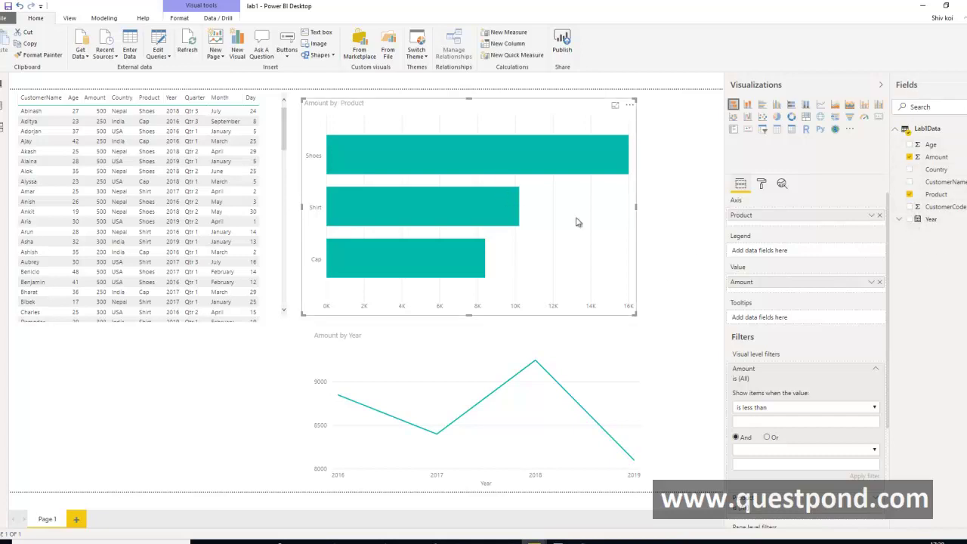
Compare the fields, format and analytics settings available for the Amount by Product bar chart
click(761, 185)
click(782, 185)
click(740, 185)
click(762, 186)
click(782, 186)
click(740, 185)
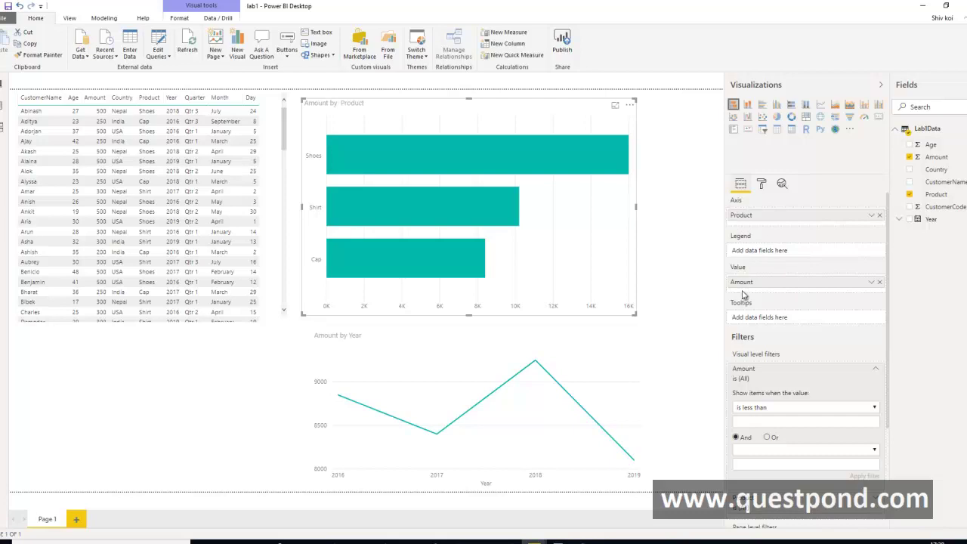
Turn on the background of the Amount by Product bar chart, with its color and transparency settings expanded
click(761, 186)
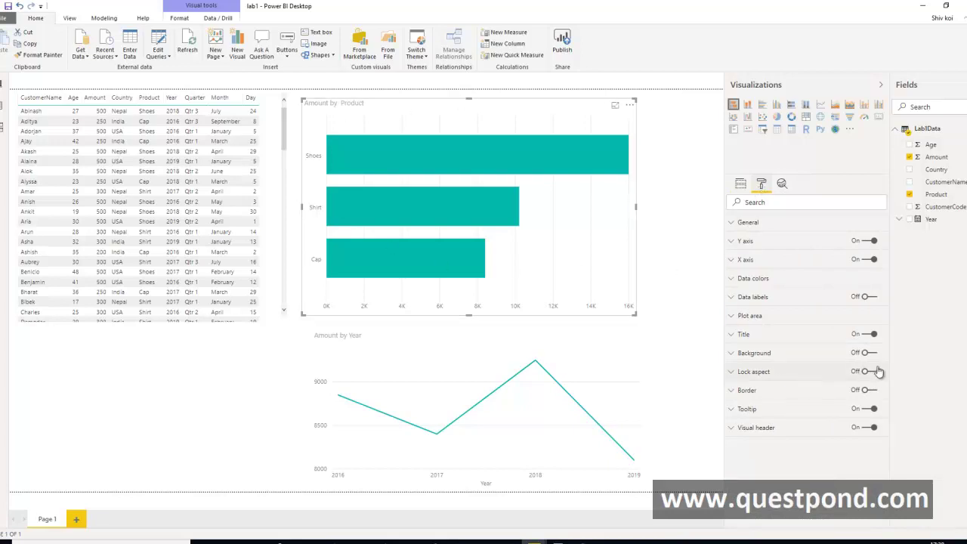
click(731, 355)
click(872, 355)
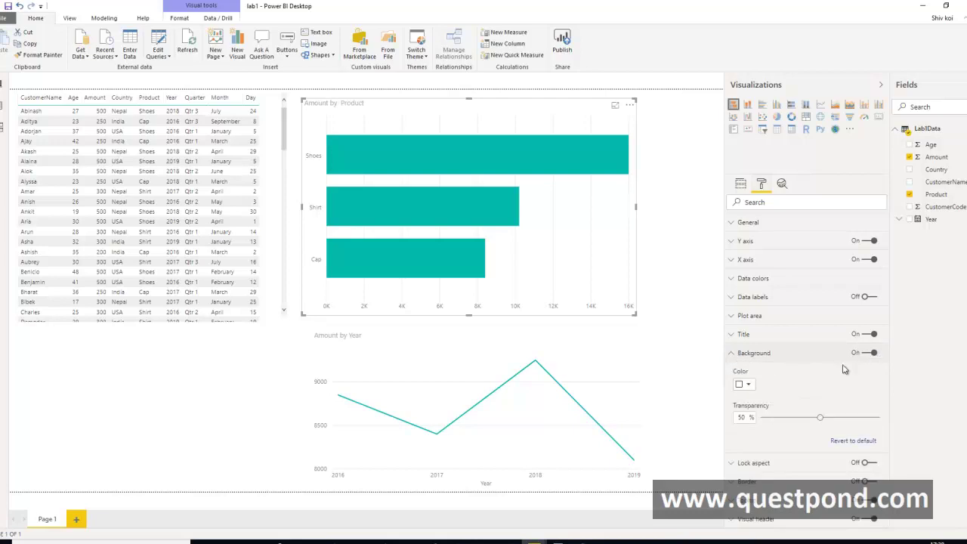
Set the background color of the Amount by Product bar chart to the red theme color and collapse the background settings
click(750, 386)
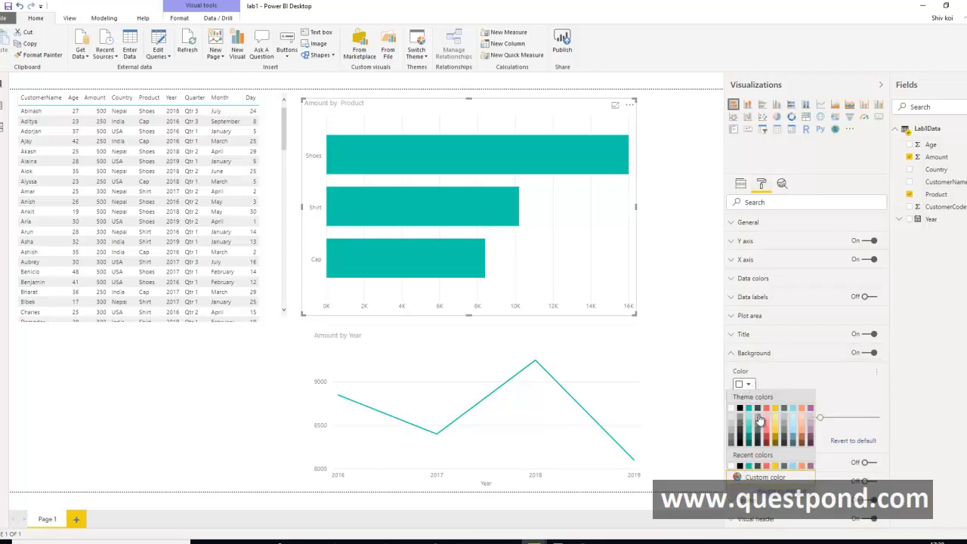
click(768, 408)
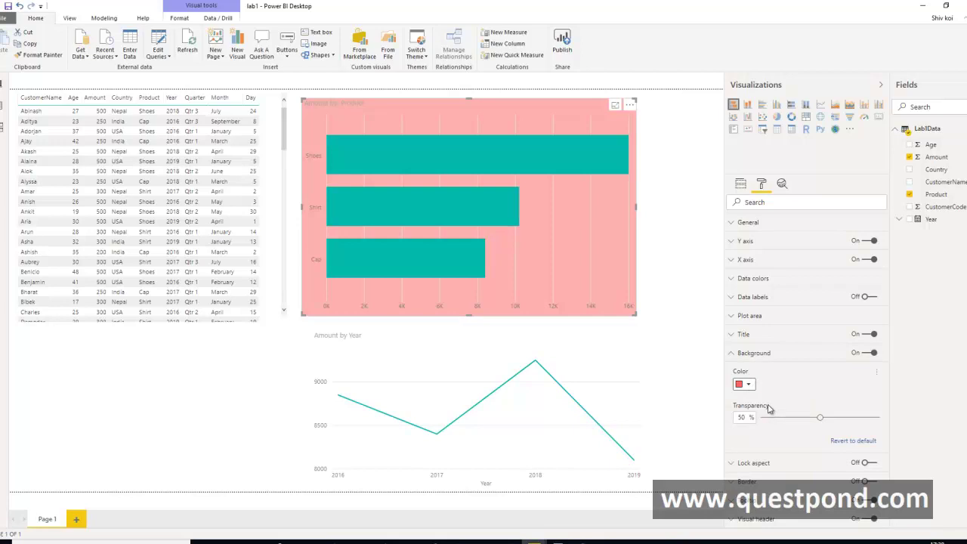
click(736, 360)
click(737, 360)
click(738, 361)
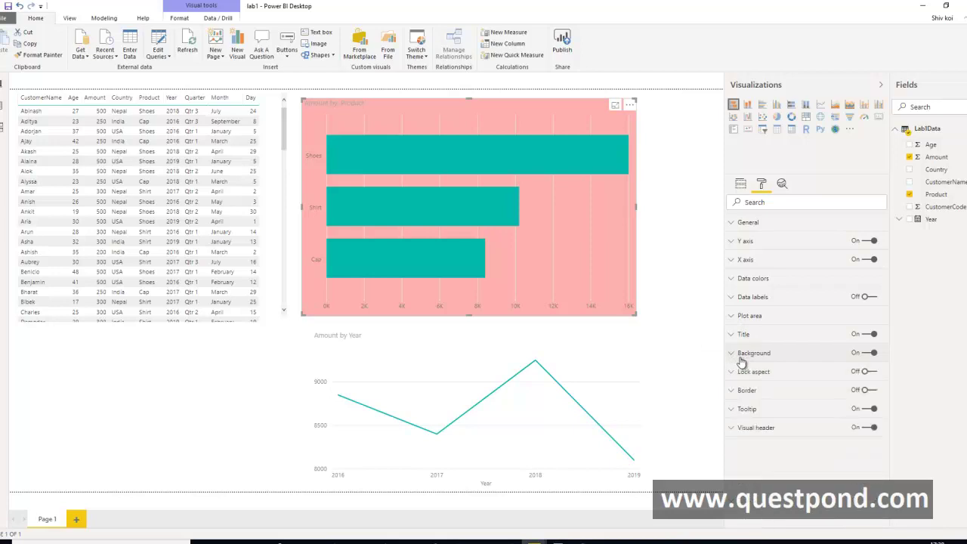
Change the default data color of the Amount by Product bars to dark purple
click(739, 278)
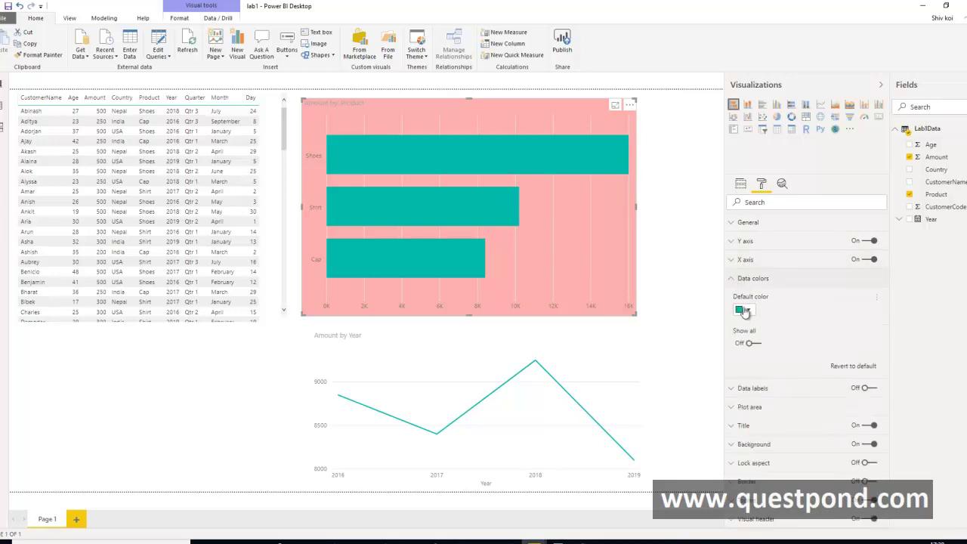
click(745, 312)
click(815, 369)
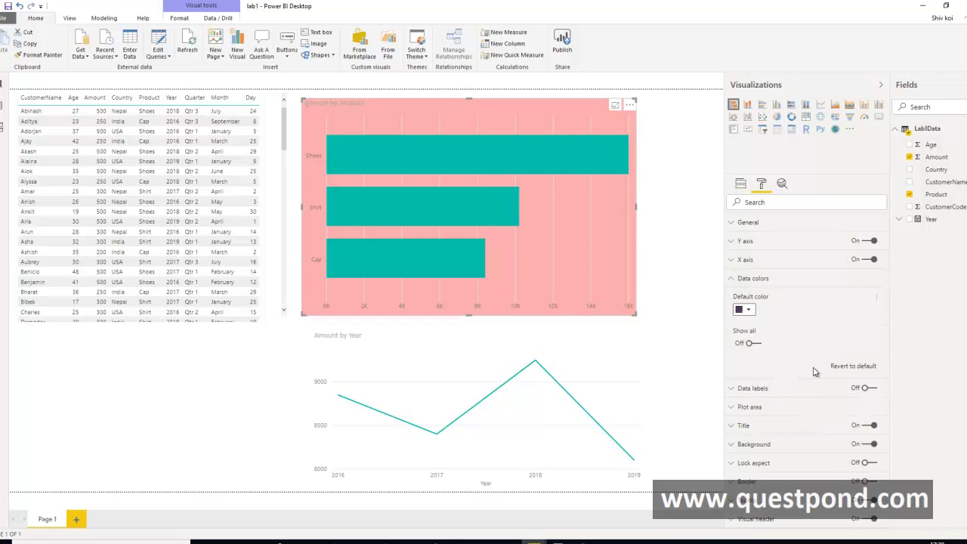
click(686, 278)
Turn on data labels for the Amount by Product bar chart
click(762, 185)
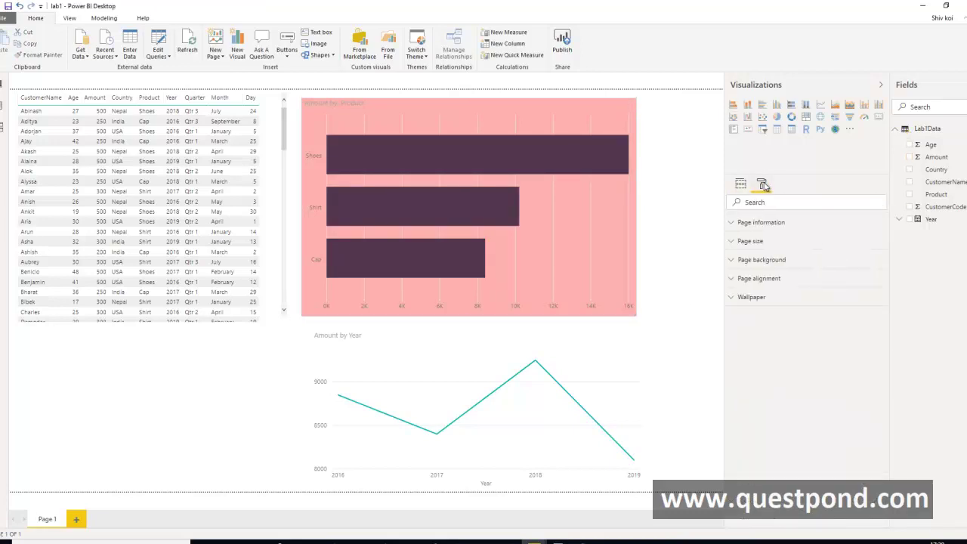
click(741, 186)
click(625, 226)
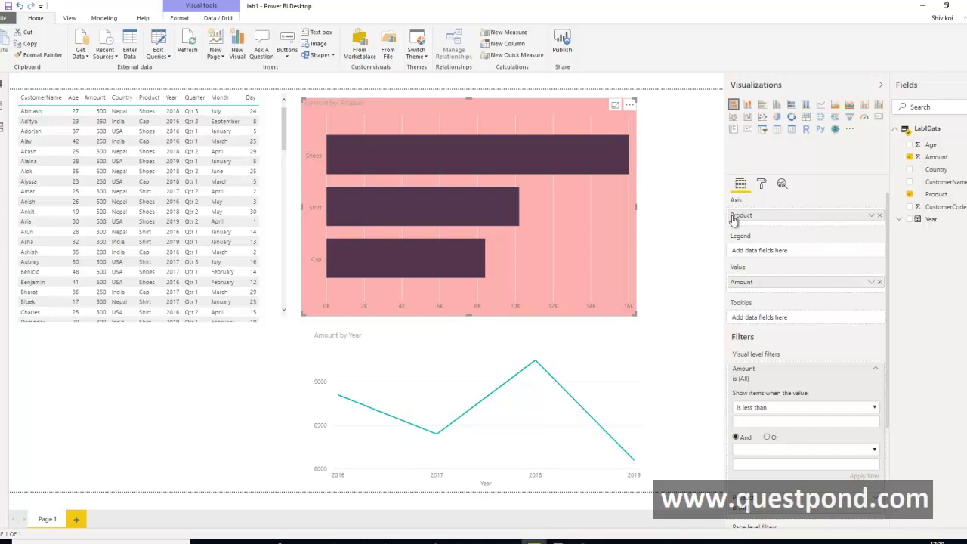
click(762, 186)
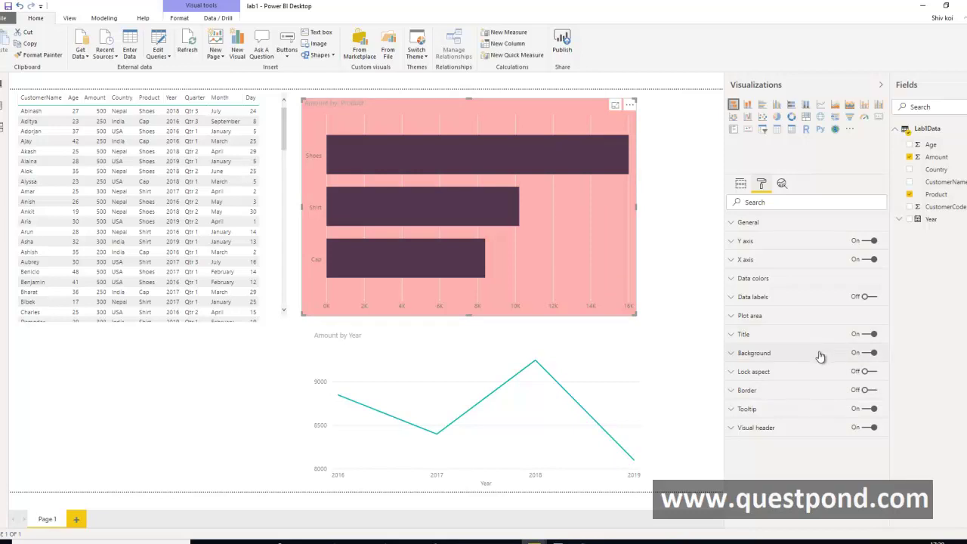
click(871, 297)
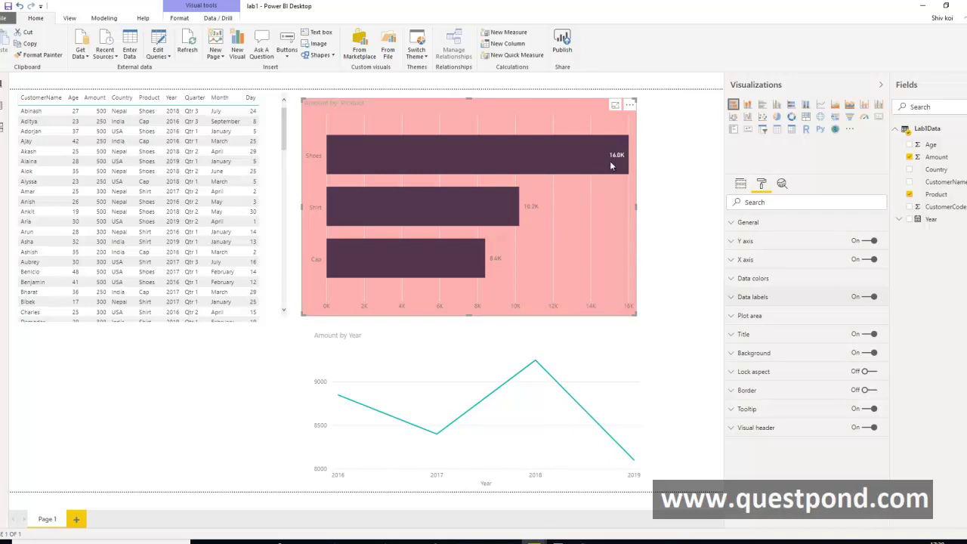
Turn on data labels for the Amount by Year line chart and check the labelled points
click(618, 385)
click(873, 299)
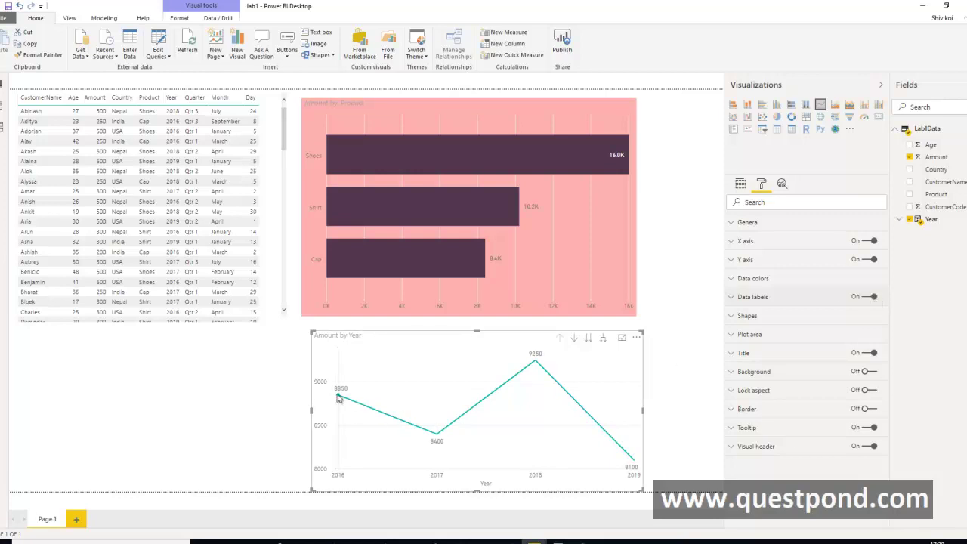
mouse_move(339, 399)
mouse_move(436, 443)
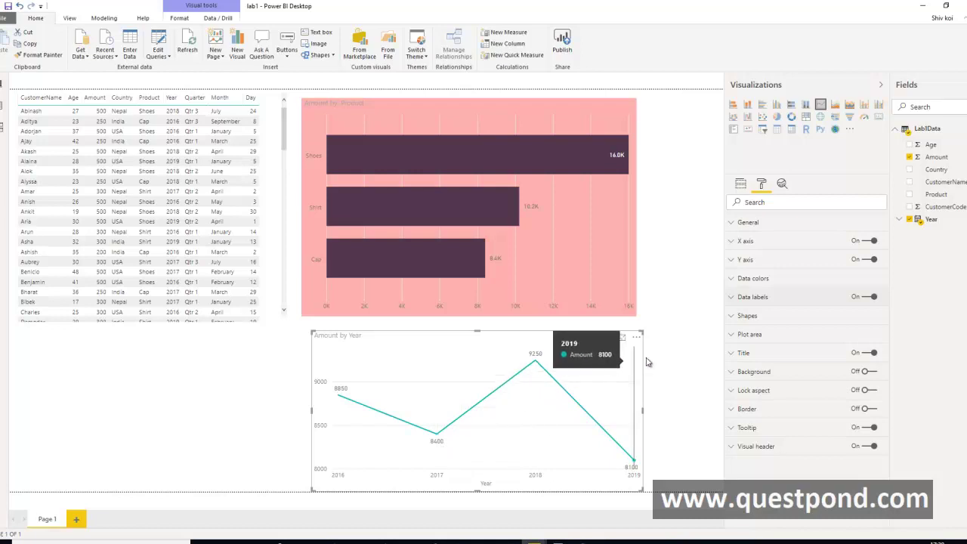
Review the fields, format and analytics options offered for the Amount by Year line chart
click(742, 186)
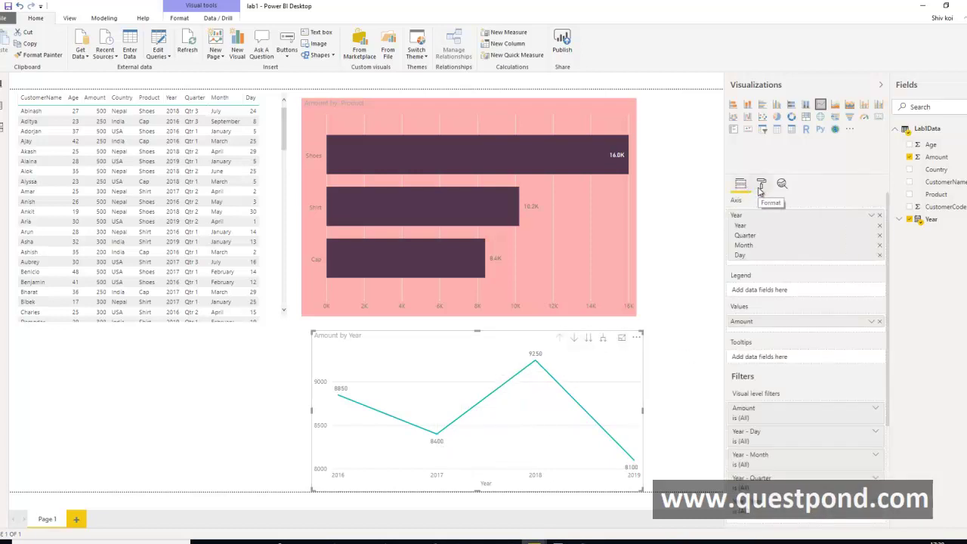
click(760, 187)
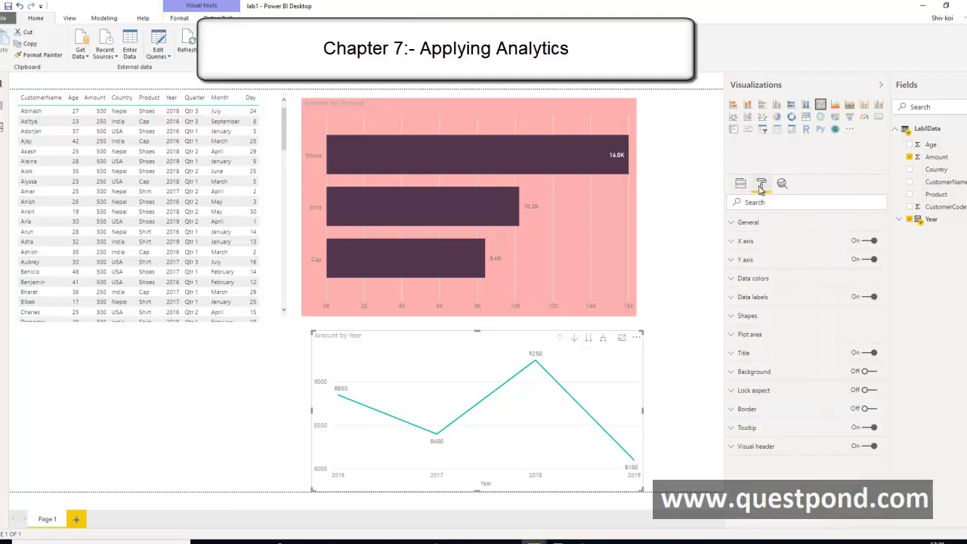
click(783, 187)
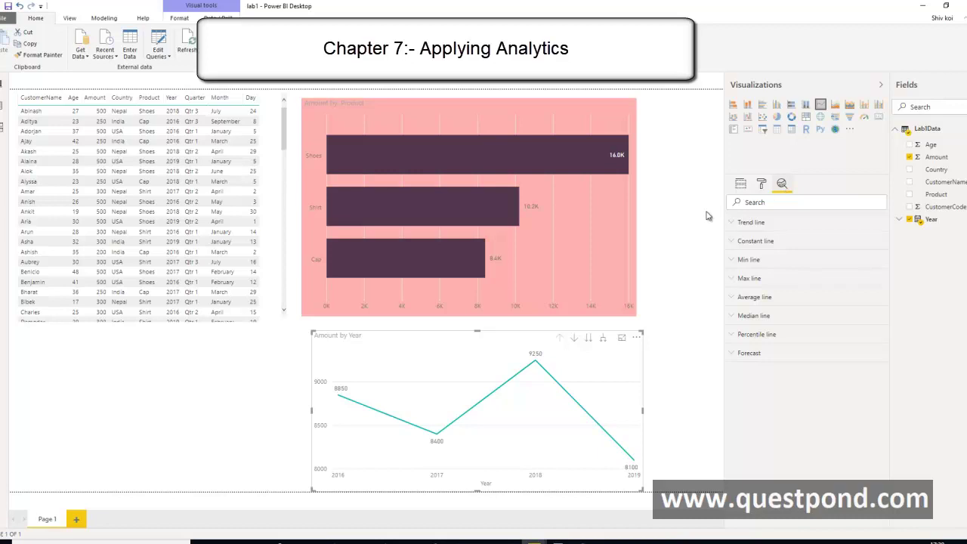
Add a constant line to the Amount by Product bar chart and set its line style to Solid
click(604, 226)
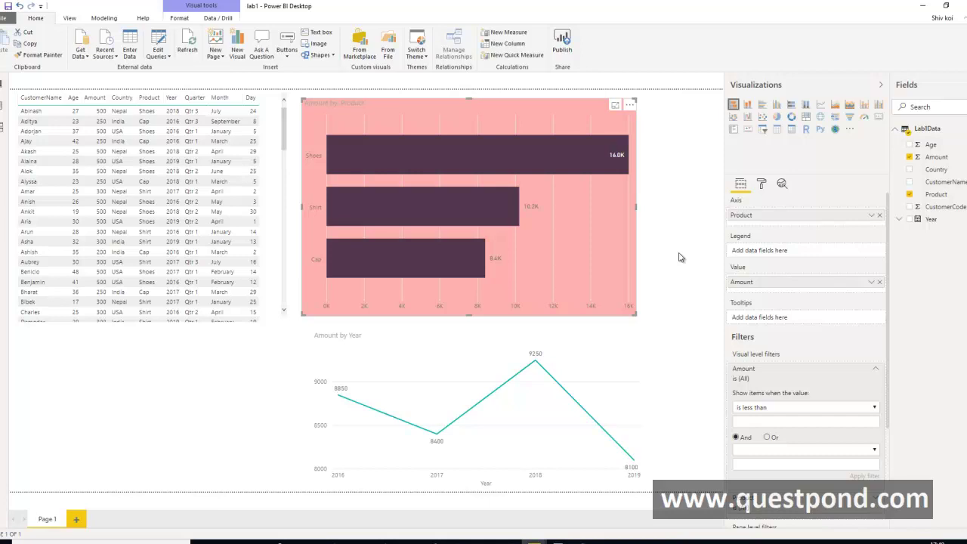
click(783, 186)
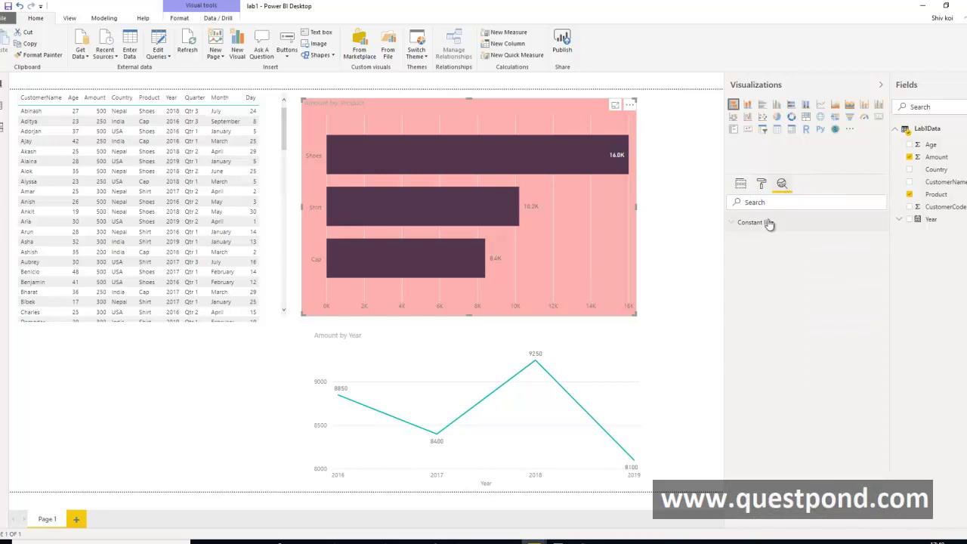
click(738, 225)
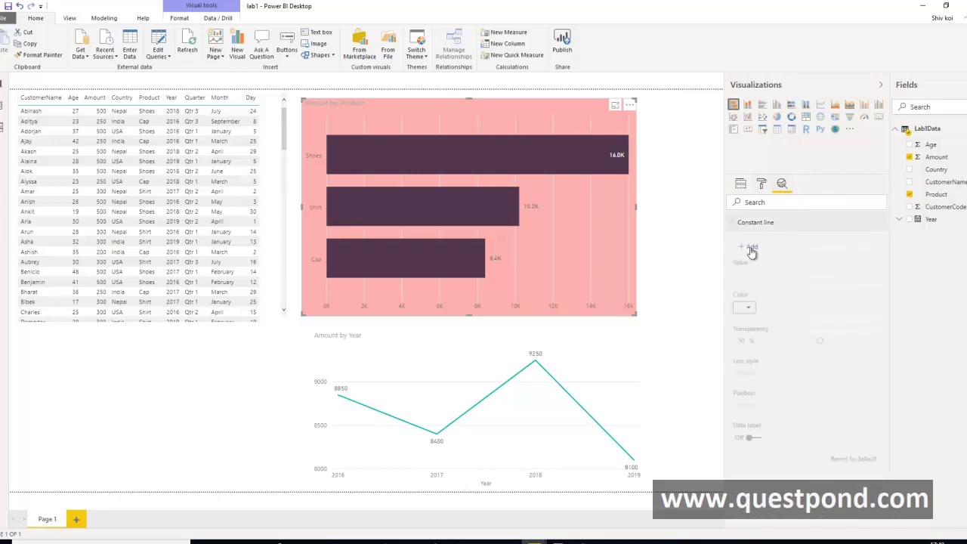
click(751, 249)
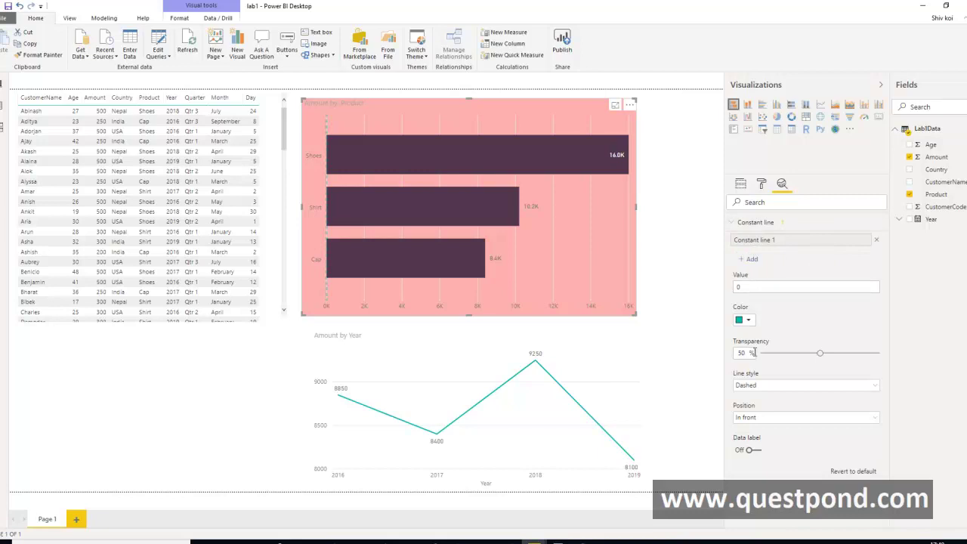
click(760, 387)
click(760, 411)
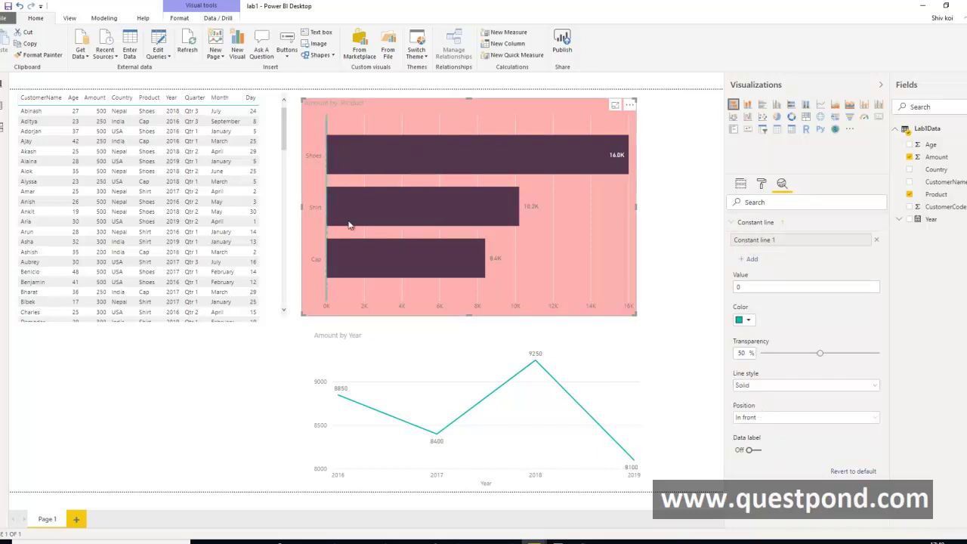
Color the bar chart's constant line black and set its transparency to 10%
click(743, 320)
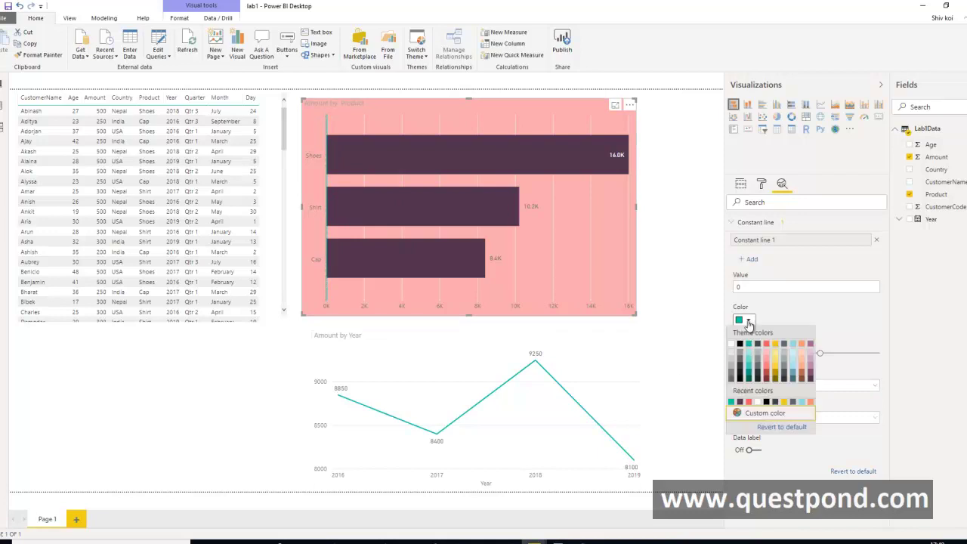
click(740, 377)
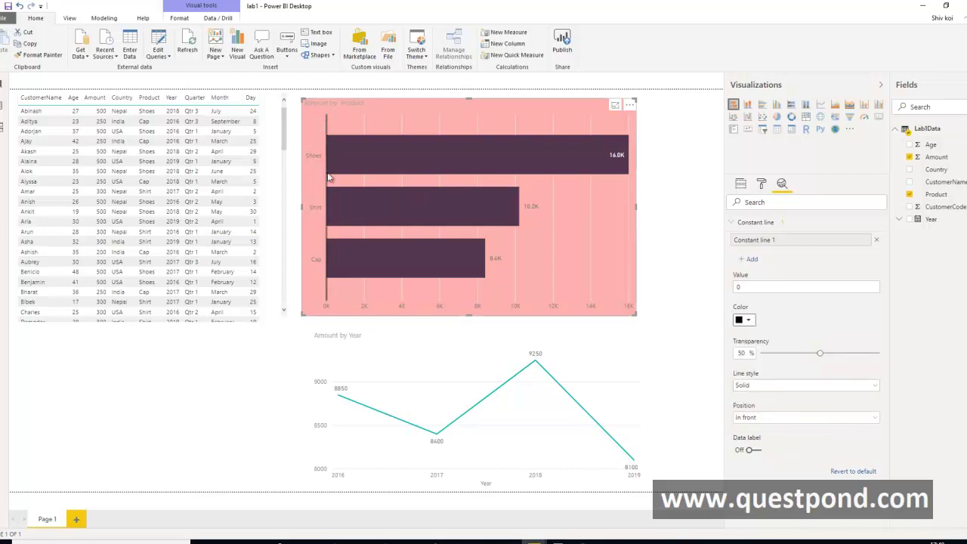
drag(821, 358, 777, 361)
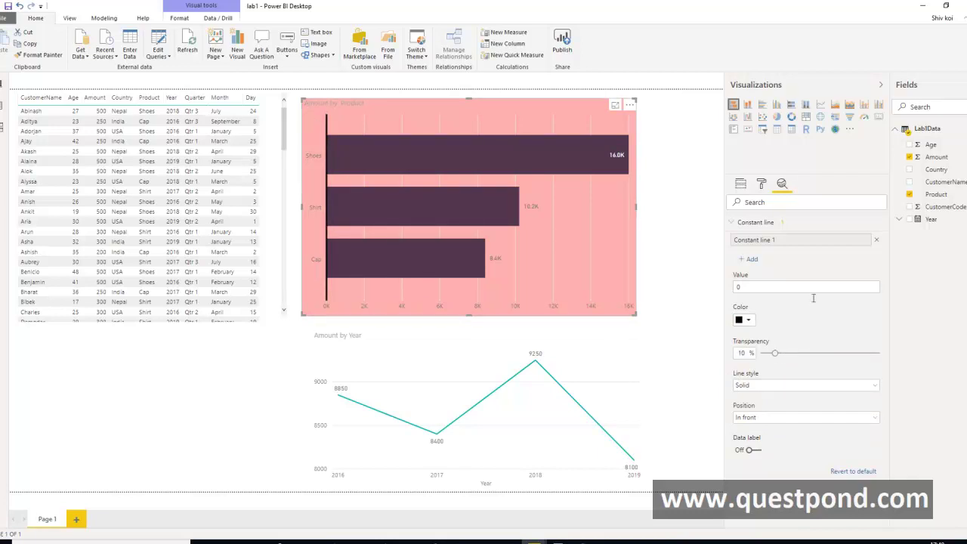
Set the bar chart's constant line value to 9000 and compare the product bars against it
click(745, 286)
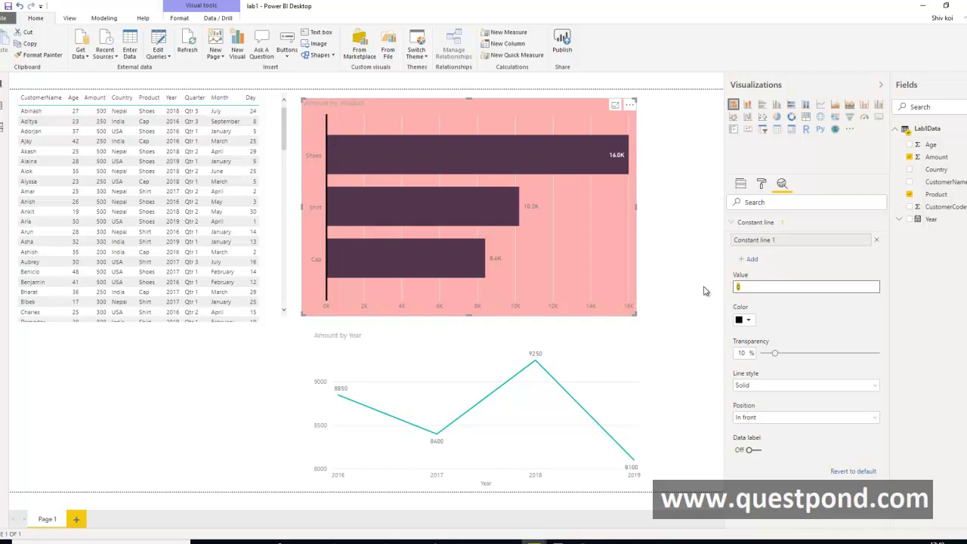
text(9000)
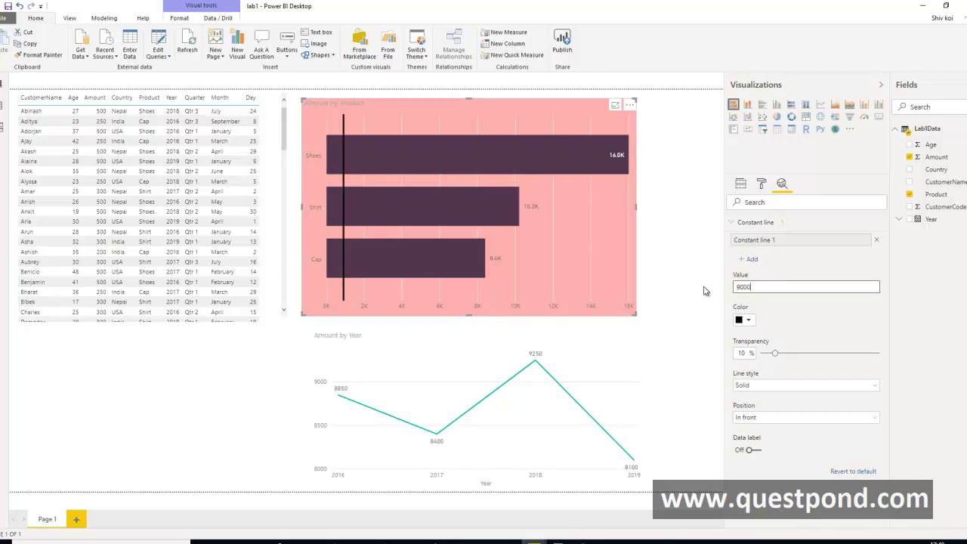
click(674, 253)
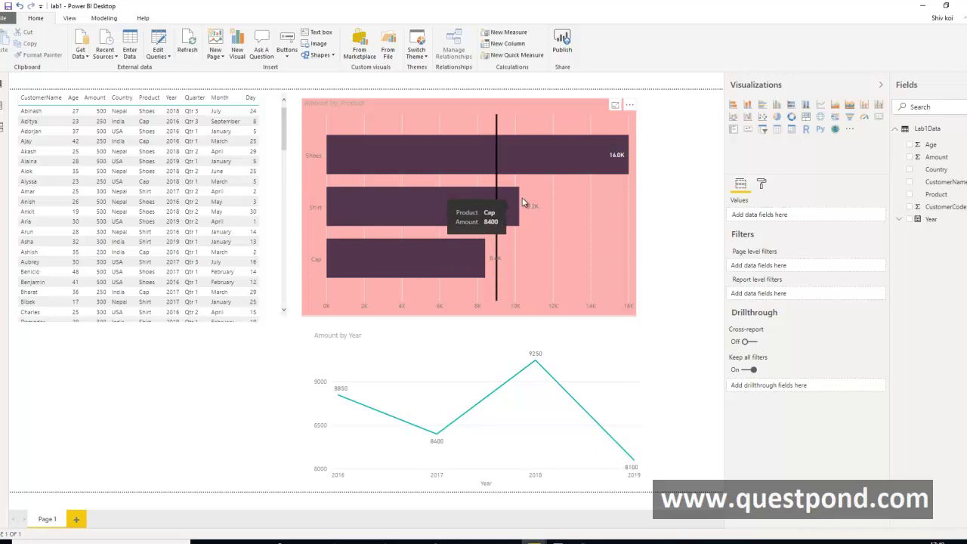
mouse_move(504, 209)
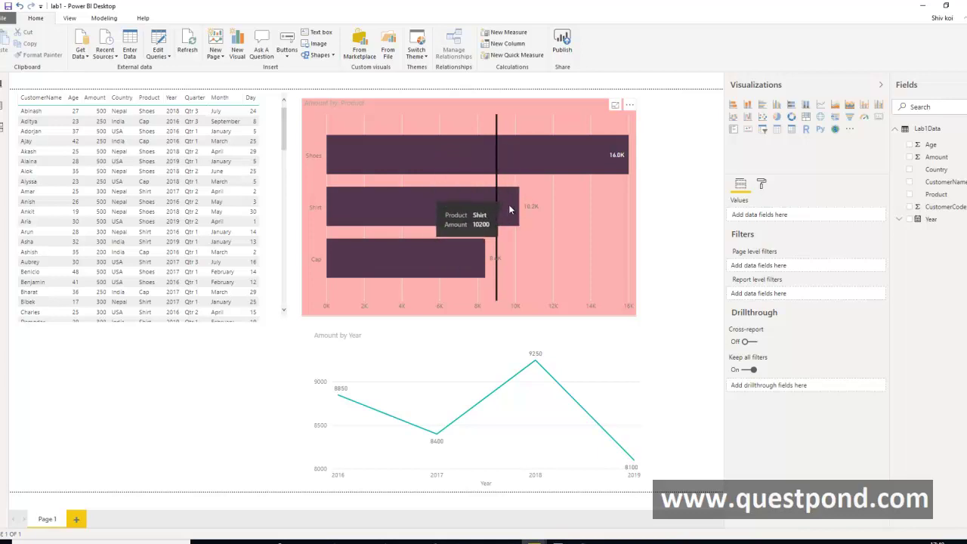
Compare the analytics lines available for the Amount by Year line chart with those of the Amount by Product bar chart
click(593, 372)
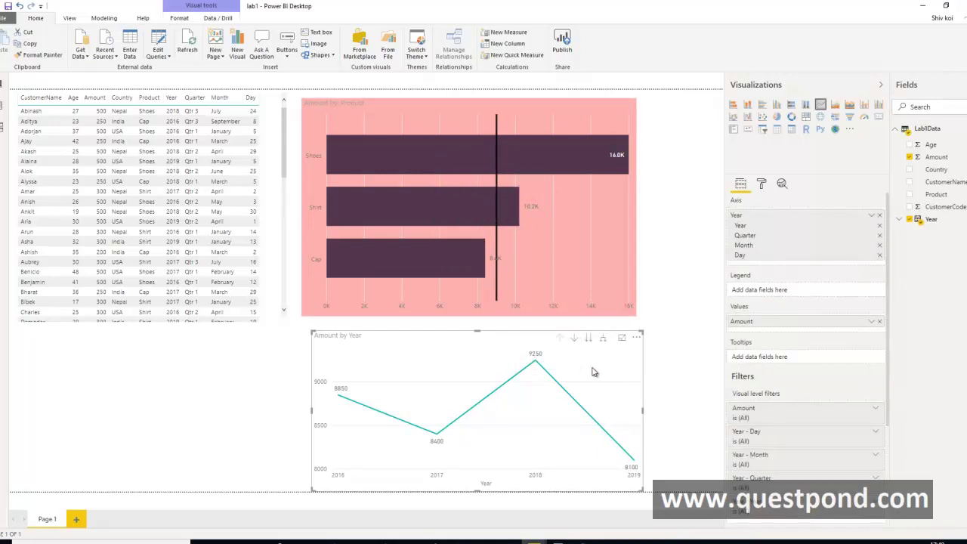
click(782, 184)
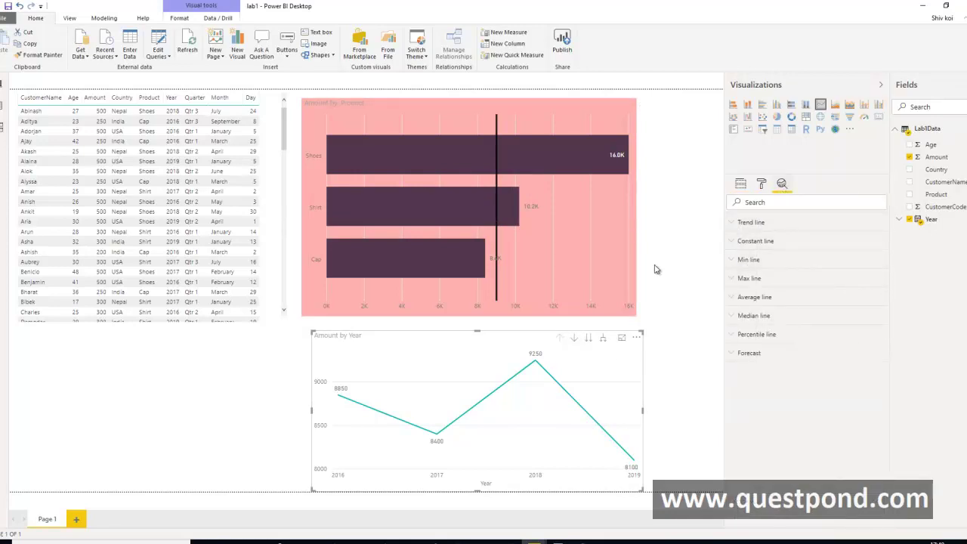
click(616, 253)
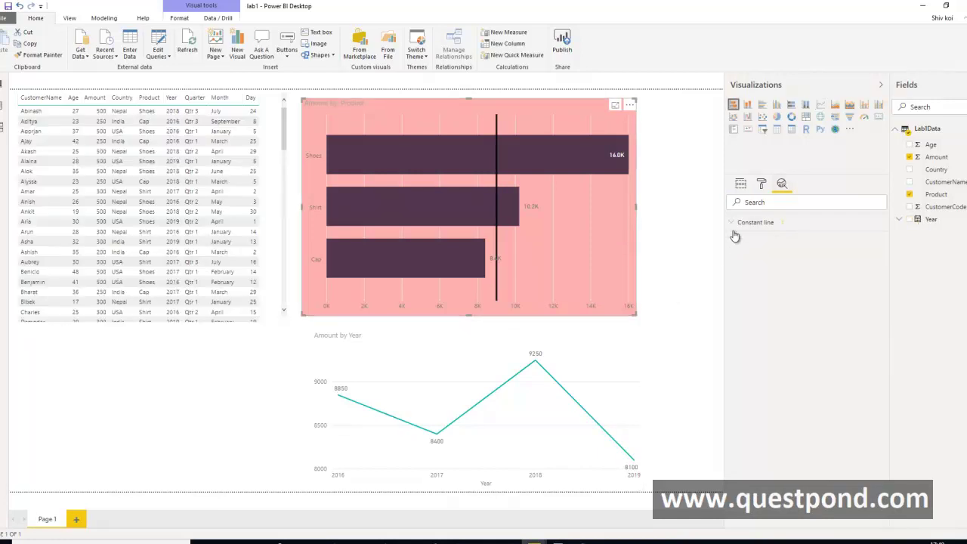
click(735, 225)
click(588, 370)
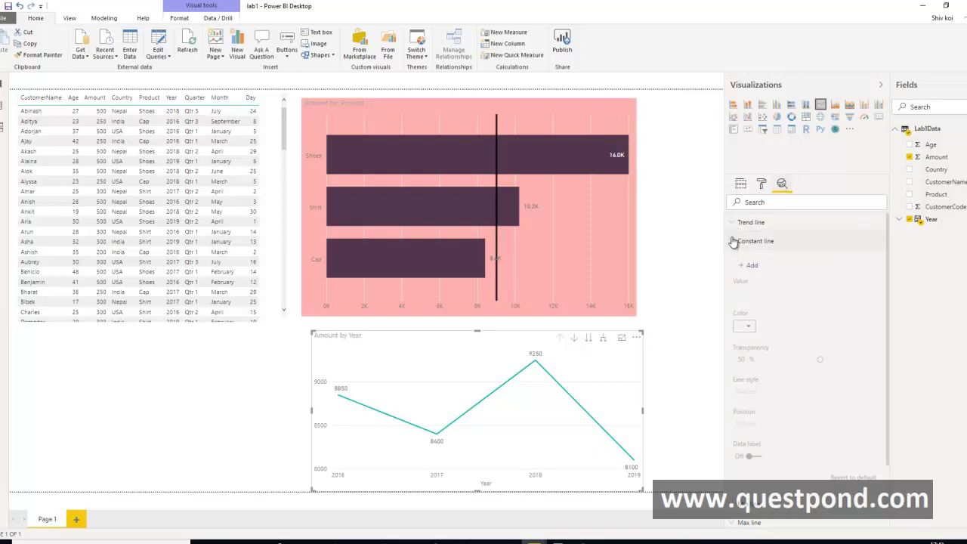
click(763, 186)
click(782, 183)
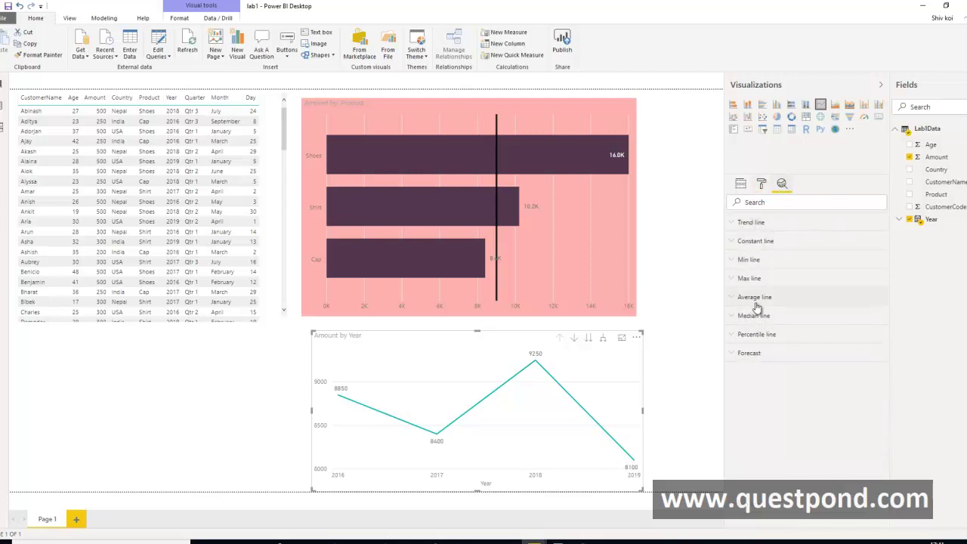
Add a constant line at value 8500 to the Amount by Year line chart
click(732, 244)
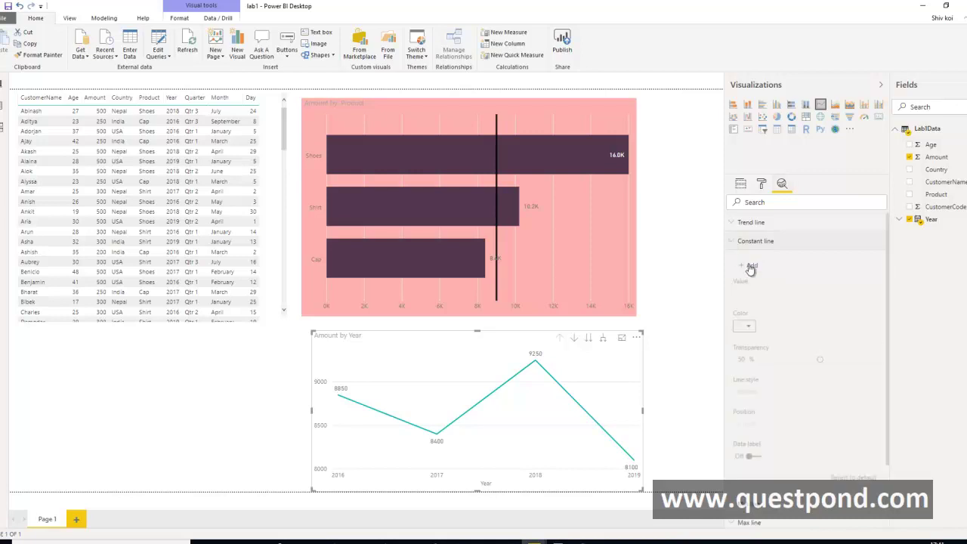
click(751, 266)
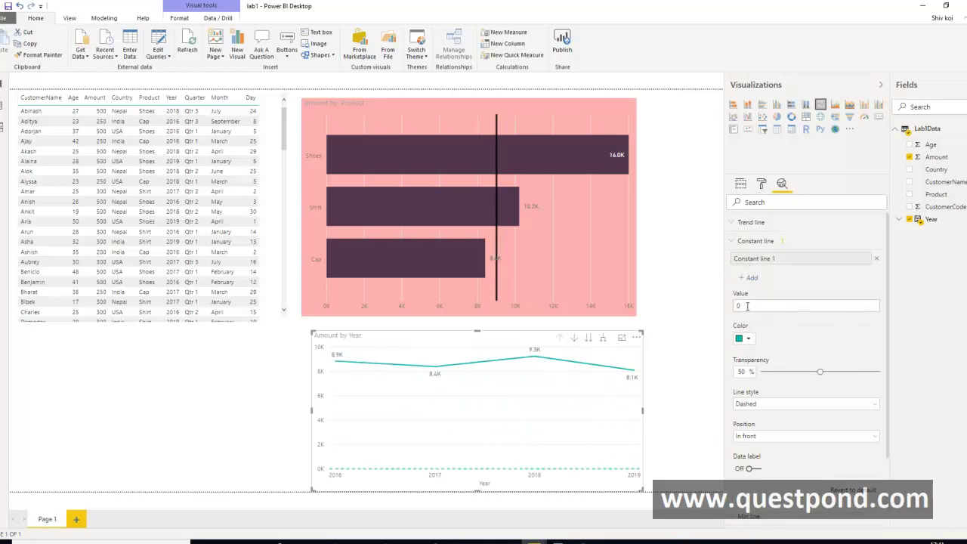
click(747, 305)
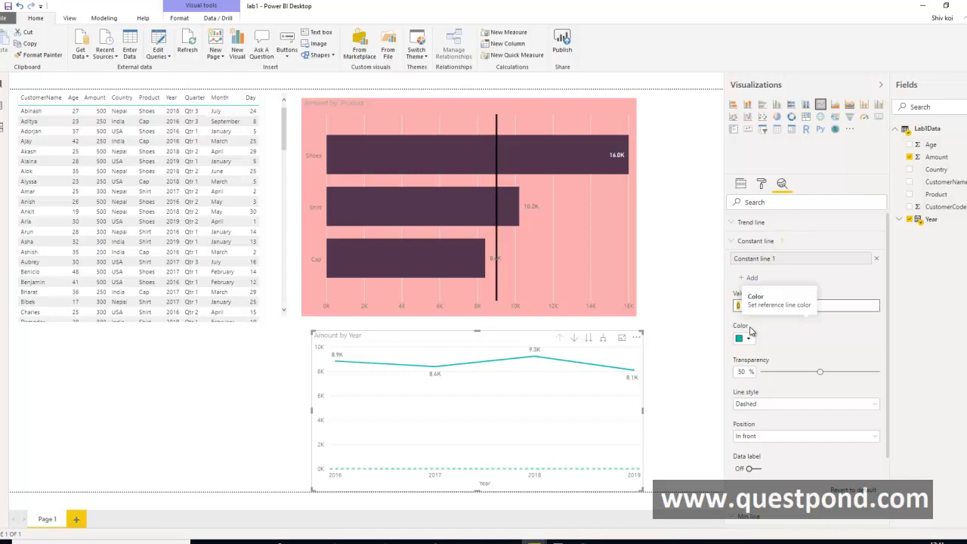
text(8500)
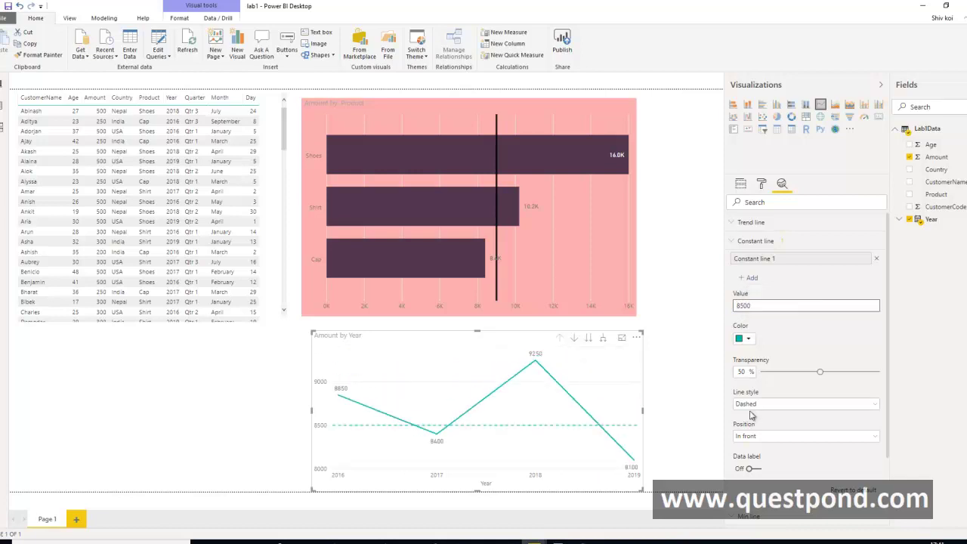
Check the Amount by Year line chart against its constant line and review its formatting and analytics settings
click(672, 367)
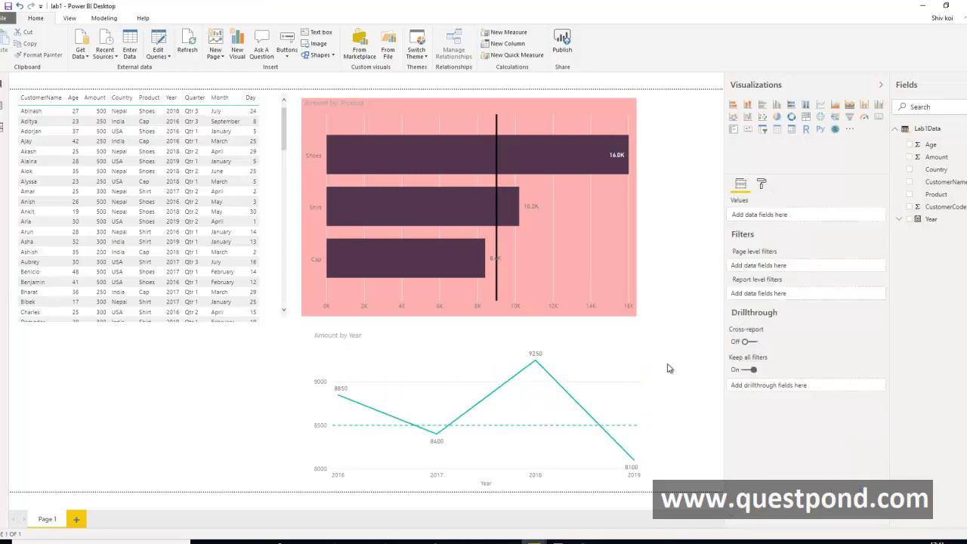
mouse_move(343, 425)
click(630, 388)
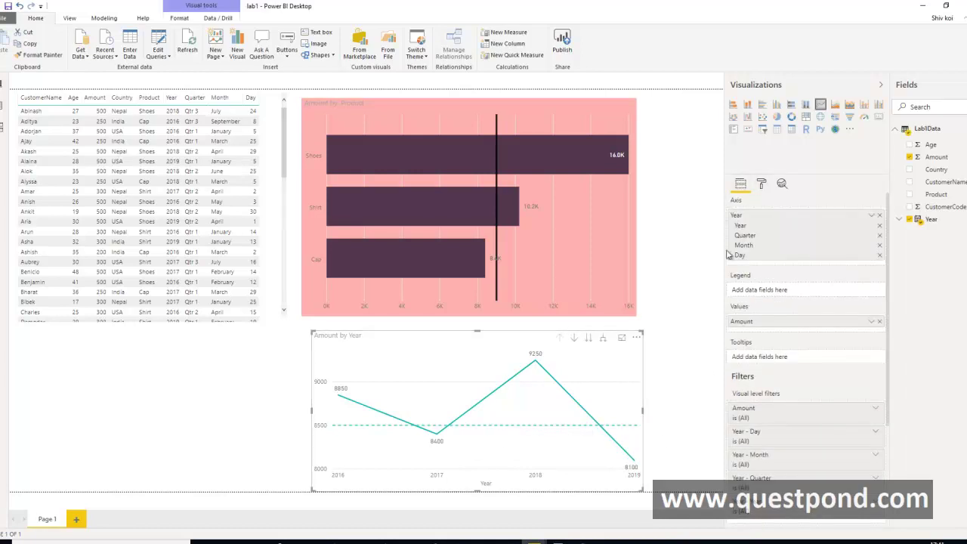
click(762, 188)
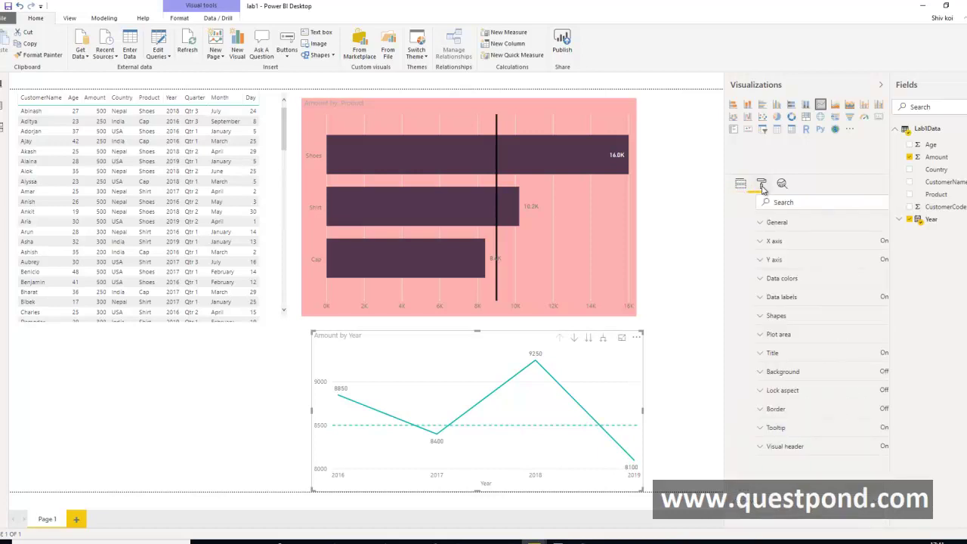
click(781, 188)
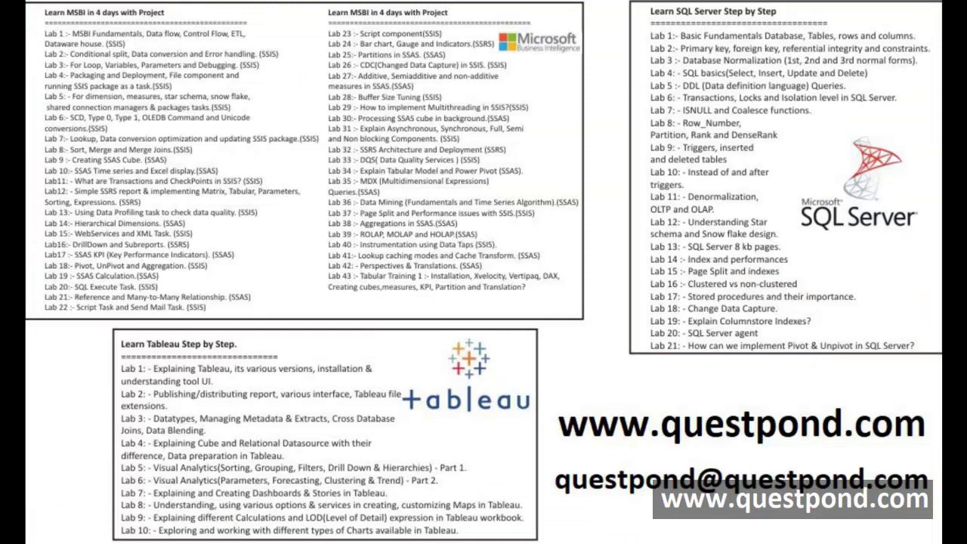
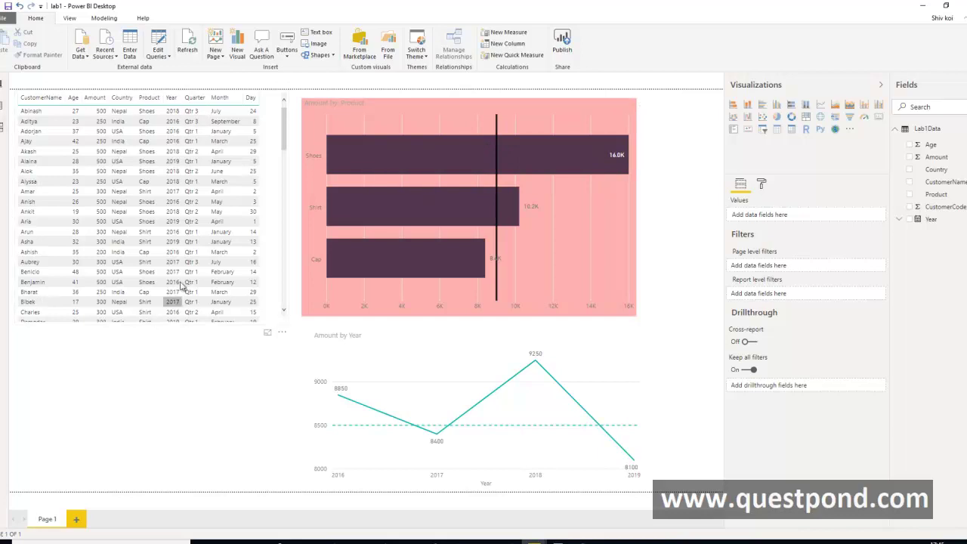
Cross-filter the table and line chart by the Shoes, Shirt and Cap bars in turn, and clear the selection
mouse_move(611, 415)
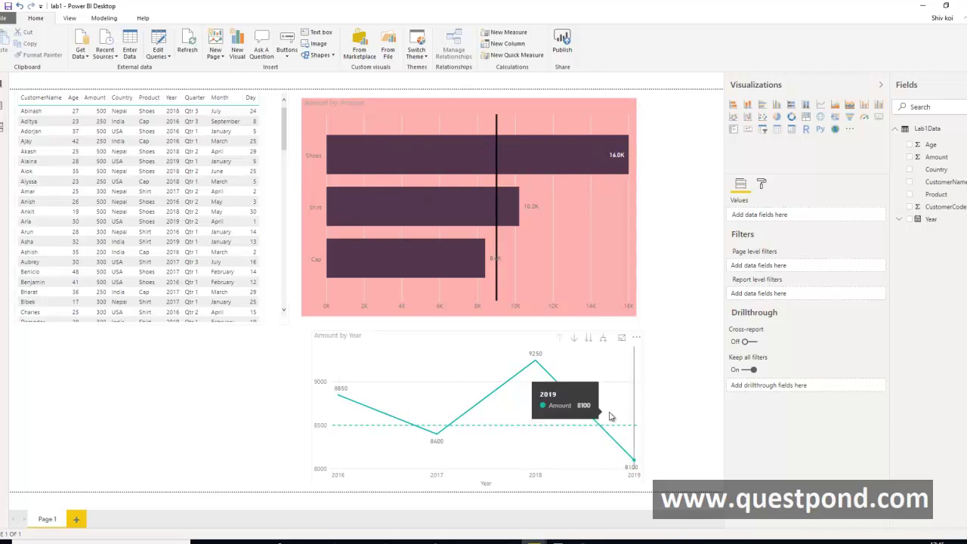
click(633, 235)
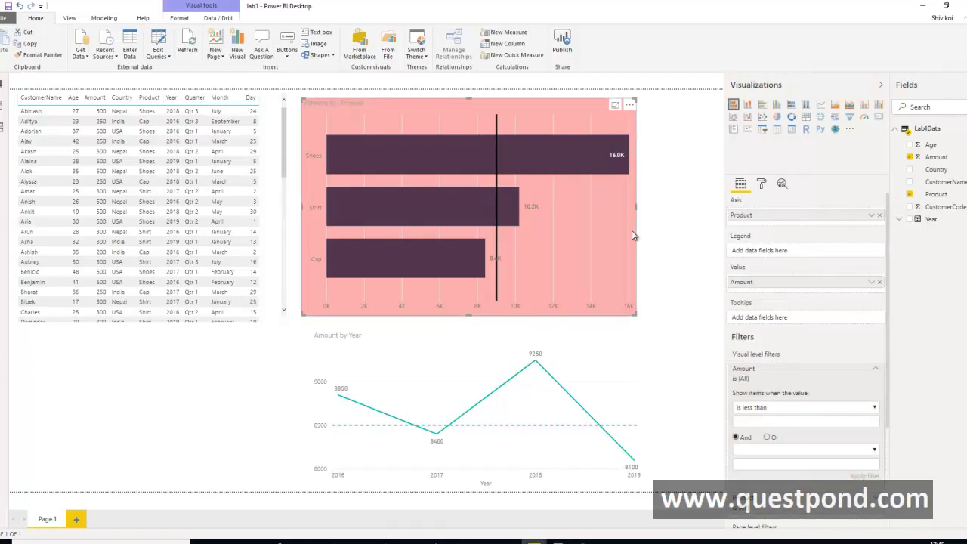
click(417, 161)
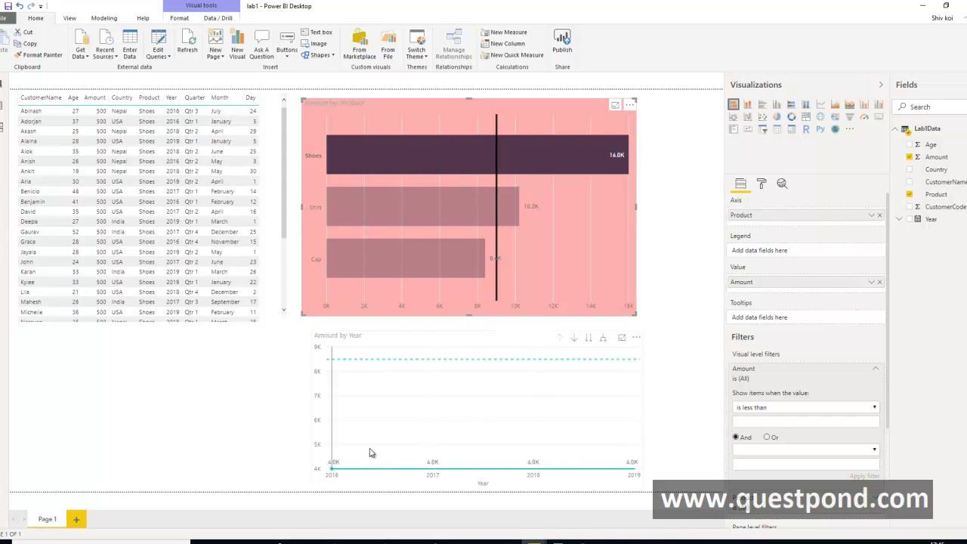
click(405, 217)
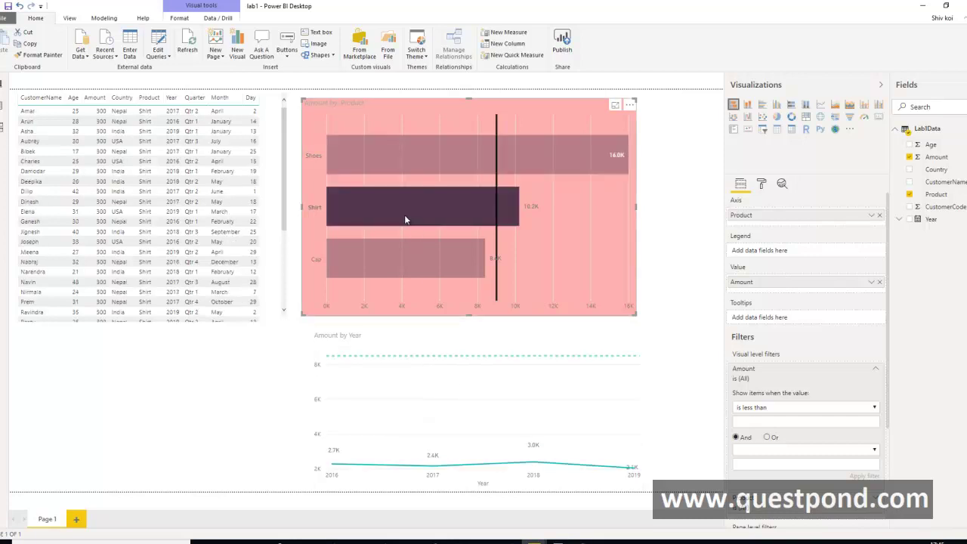
click(391, 266)
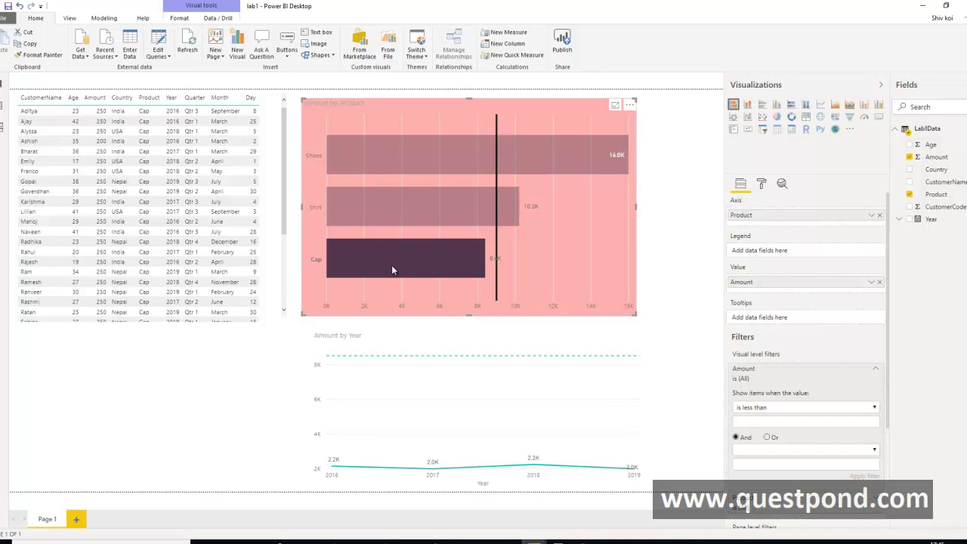
click(596, 272)
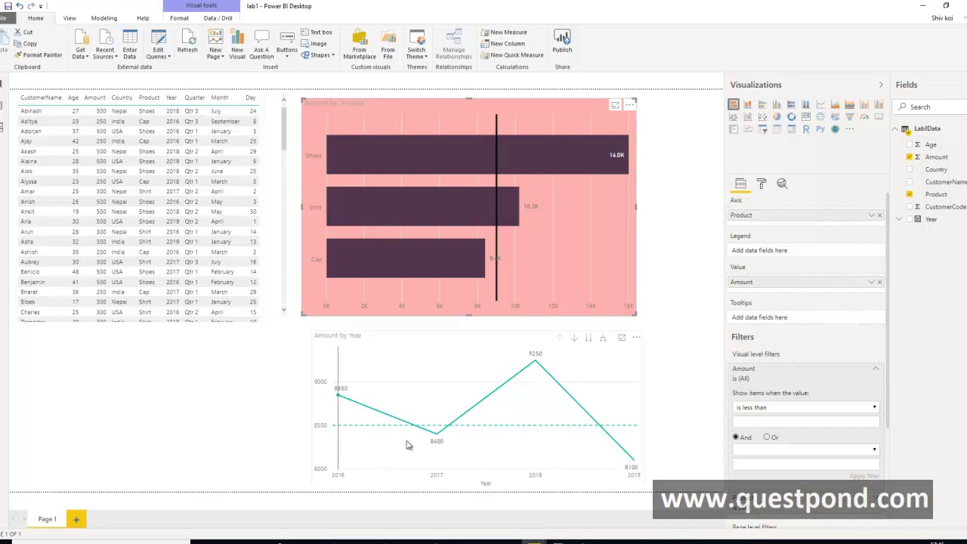
Cross-filter both charts by one customer's row dated 29 April 2018 in the table, and clear the row selection
click(36, 155)
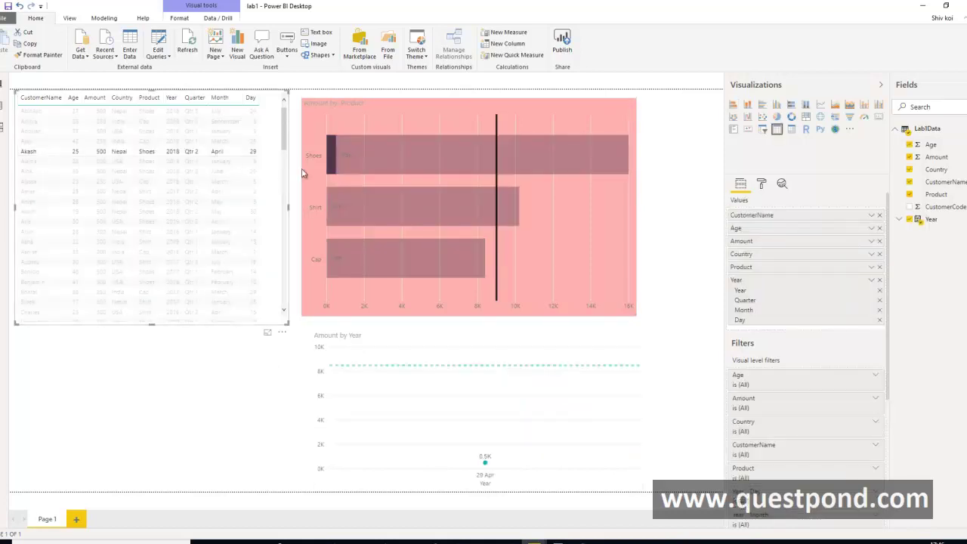
click(254, 333)
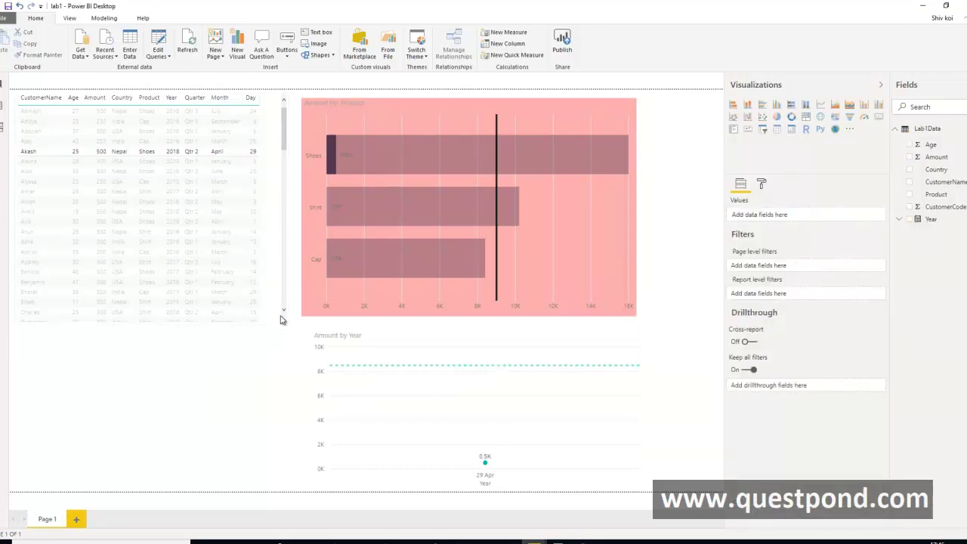
click(286, 275)
click(363, 323)
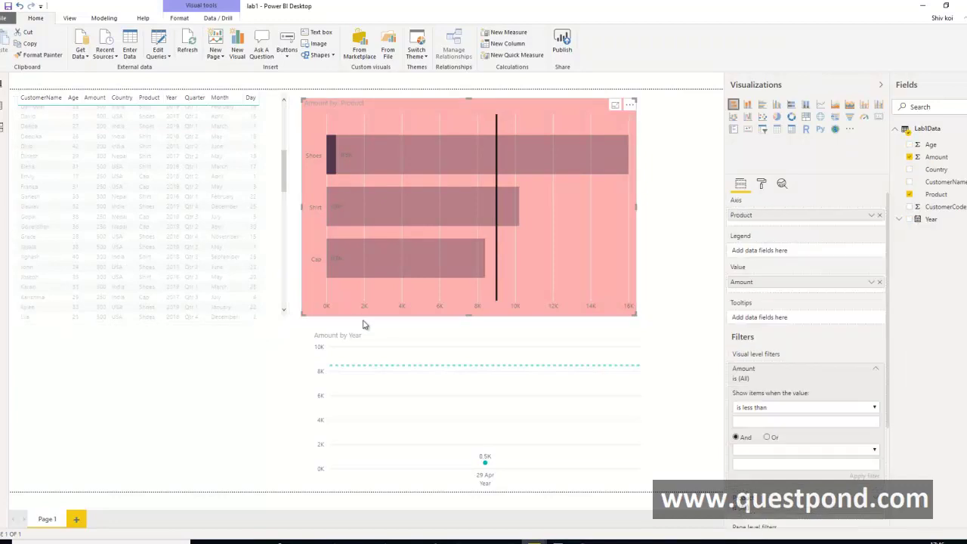
click(559, 333)
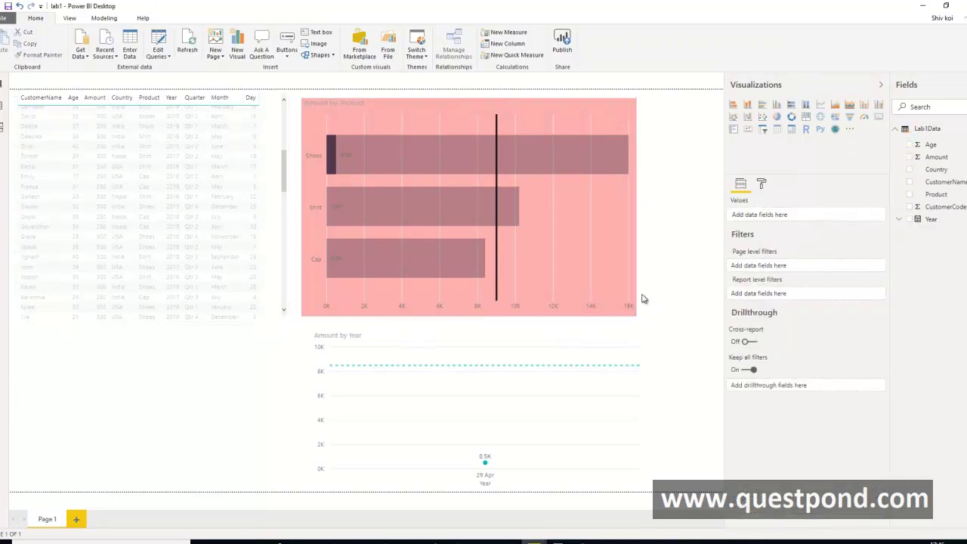
click(512, 342)
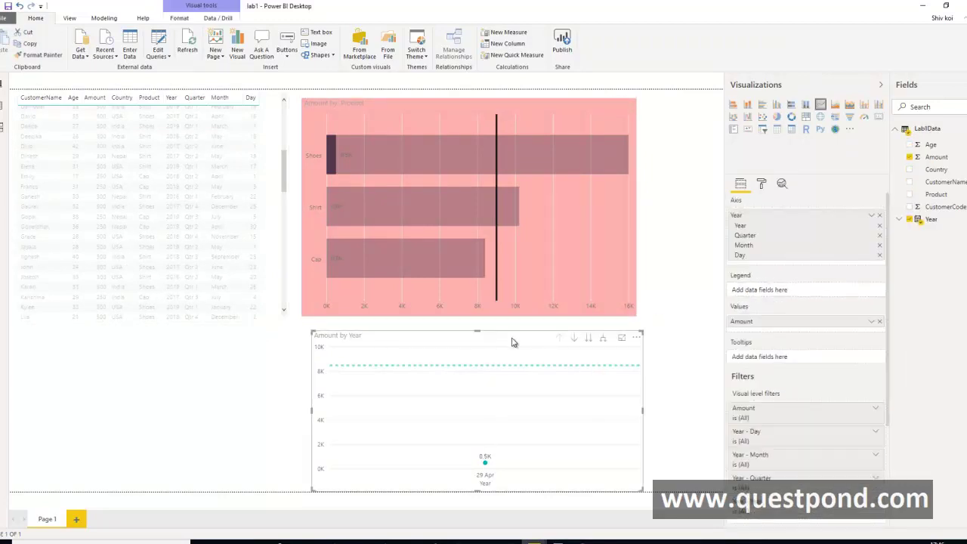
click(642, 286)
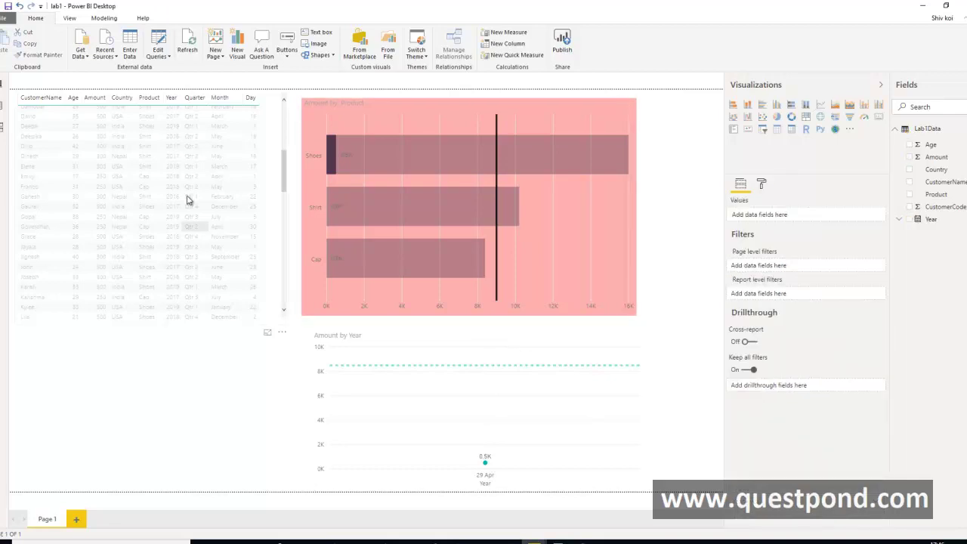
click(285, 116)
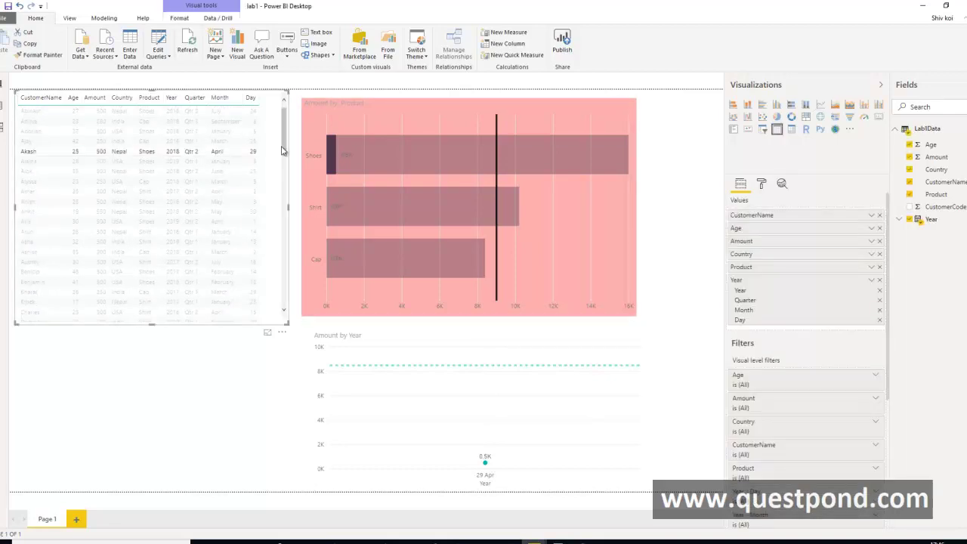
click(280, 151)
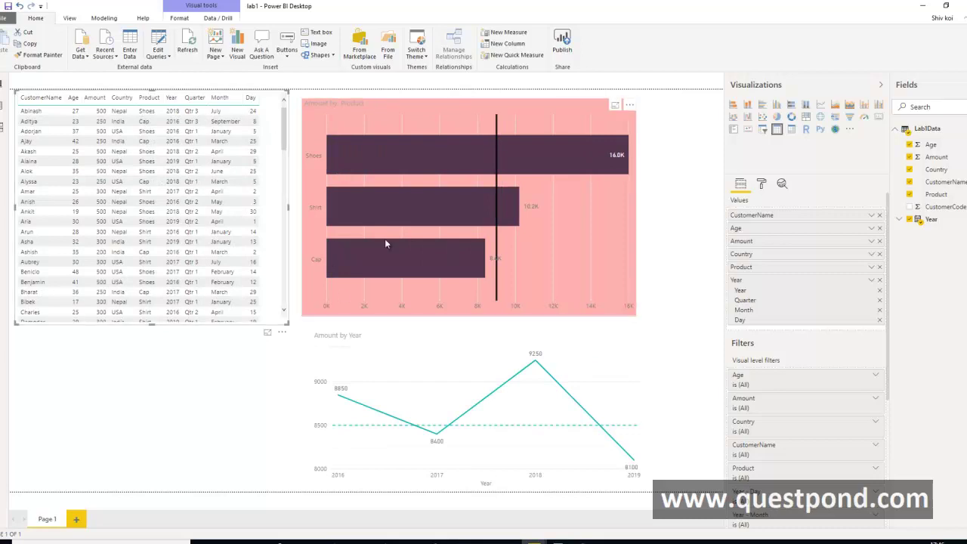
Cross-filter the report by the line chart's 2018 point and the bar chart's Shoes bar, and clear the selection
click(536, 363)
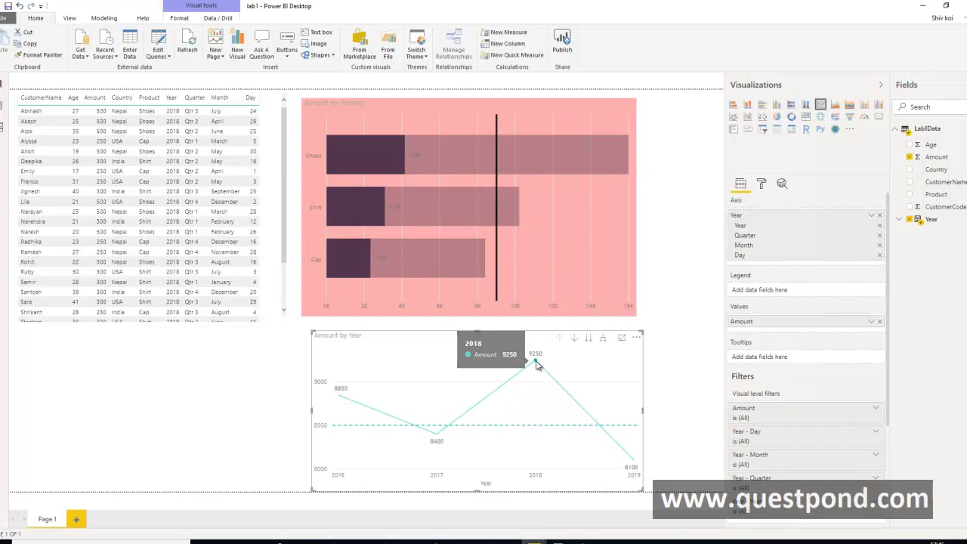
click(351, 258)
click(347, 153)
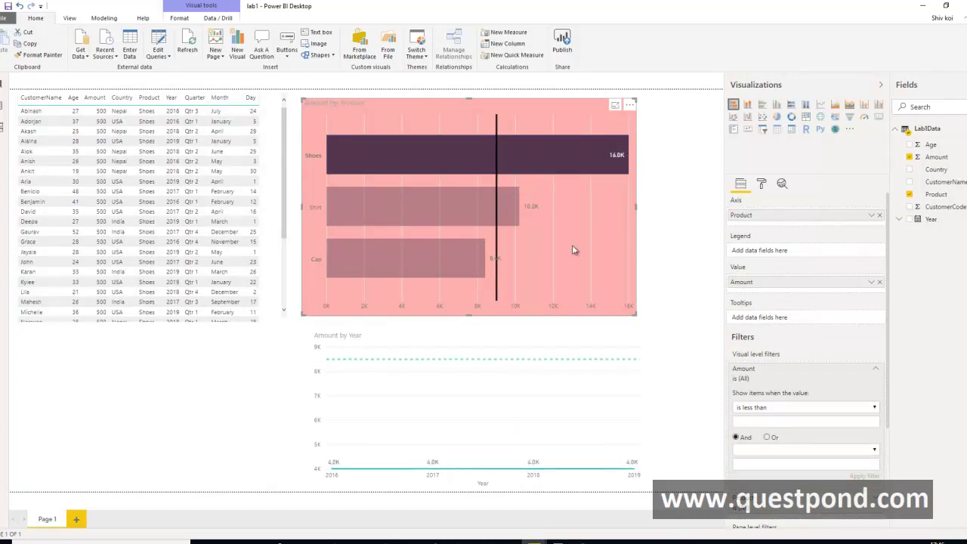
click(315, 304)
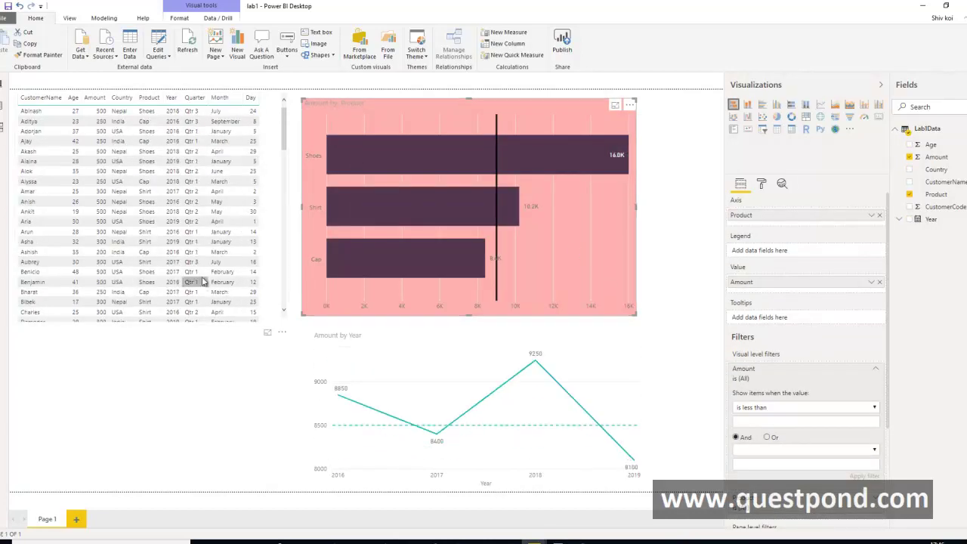
Select a customer row to filter the charts, sort the table by Country in ascending order, and clear the cross-filter
click(42, 263)
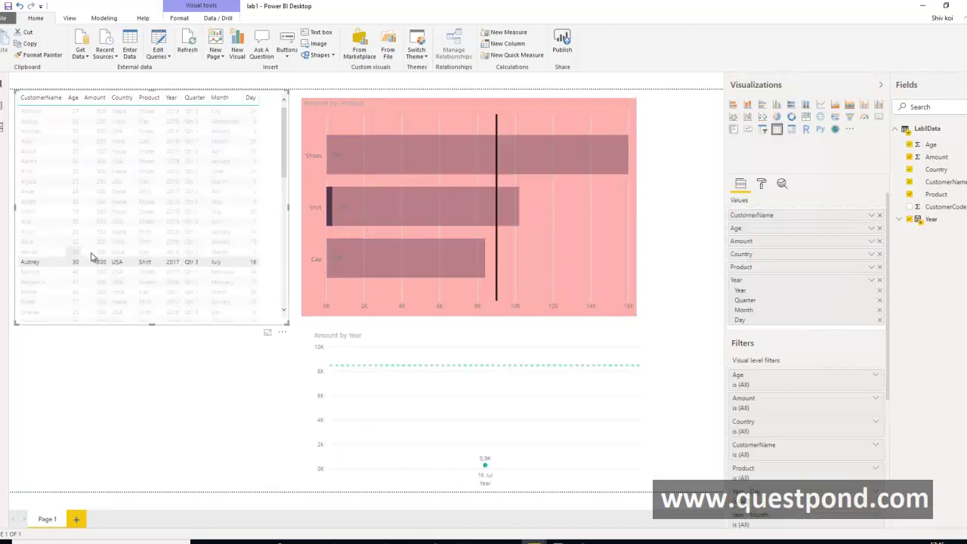
click(122, 97)
click(680, 271)
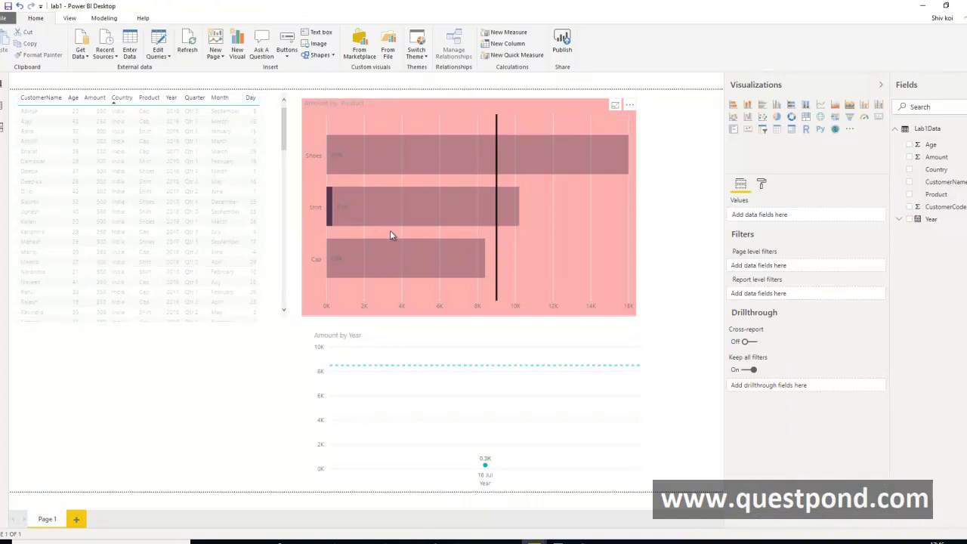
click(390, 231)
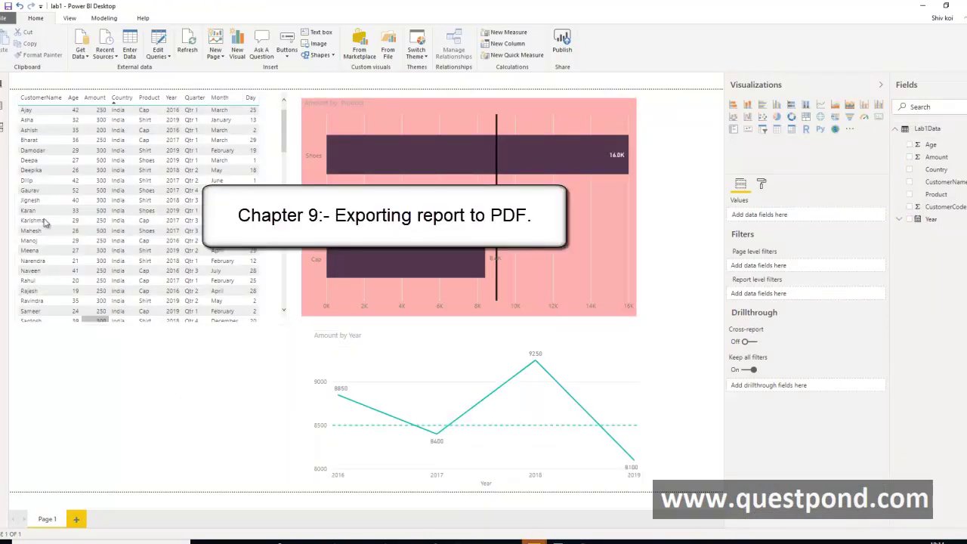
Export the report to PDF, view the generated lab1.pdf in the browser and close it
click(3, 18)
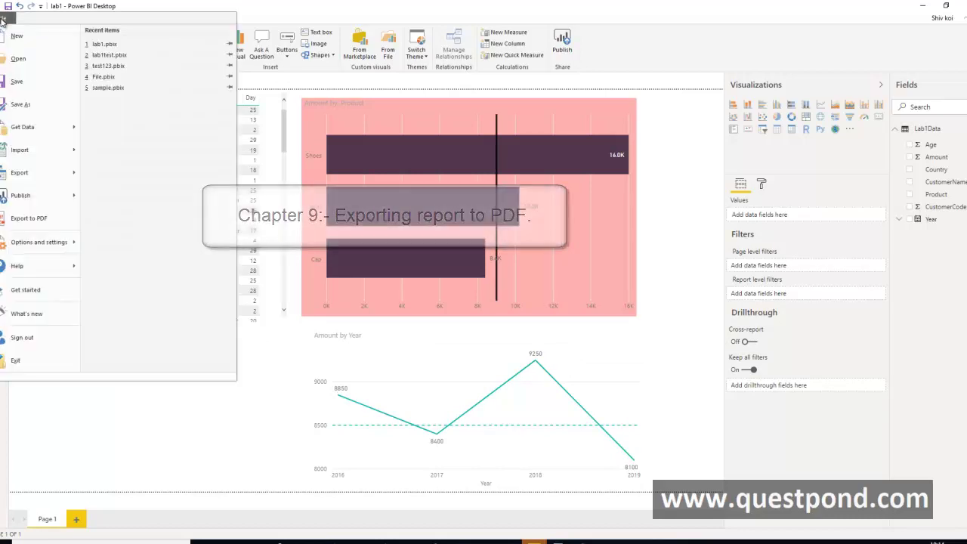
click(29, 225)
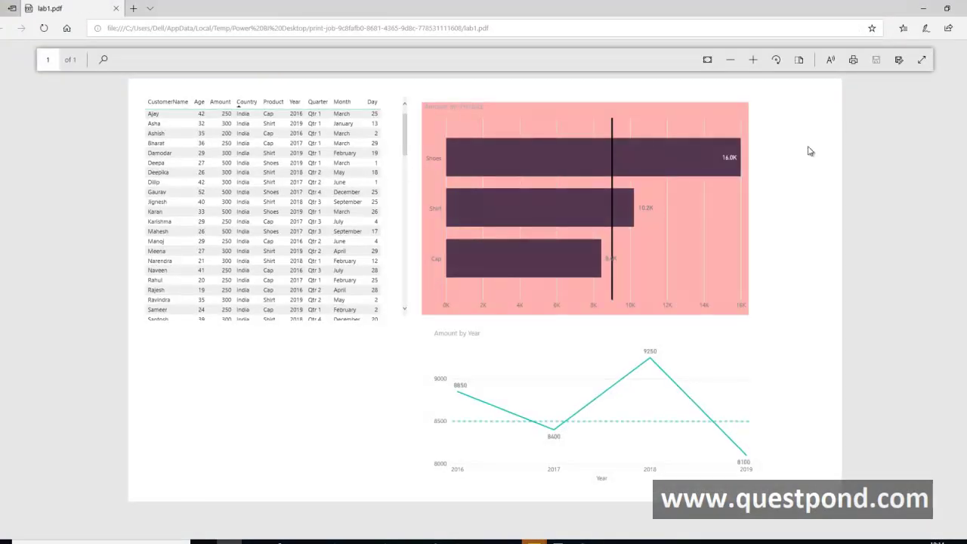
click(960, 7)
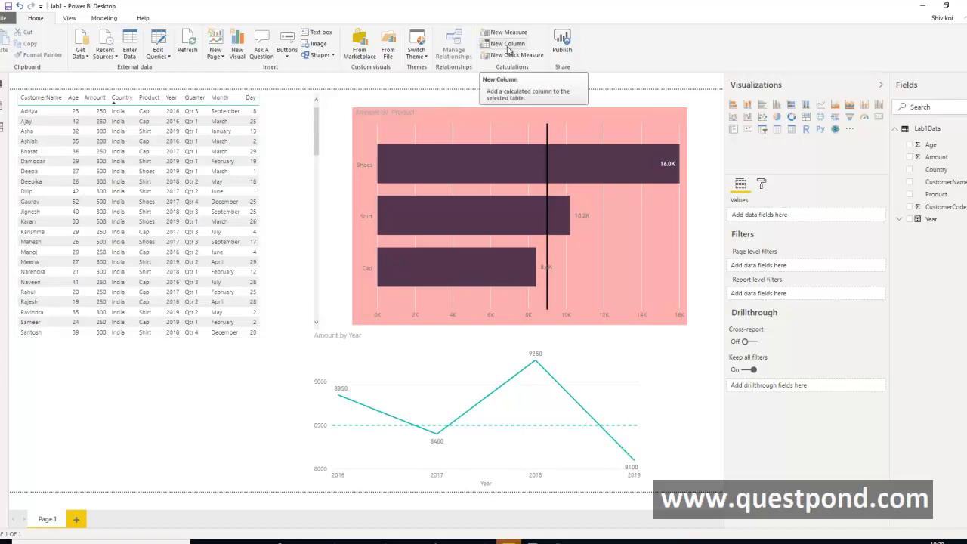
Add a calculated column to the Lab1Data table and name it DiscountedAmount in its formula
click(934, 130)
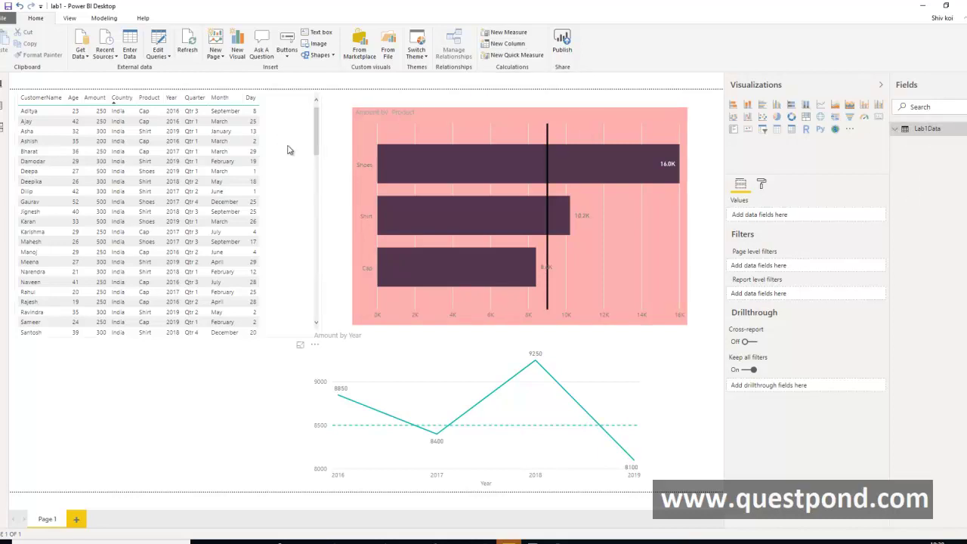
click(510, 44)
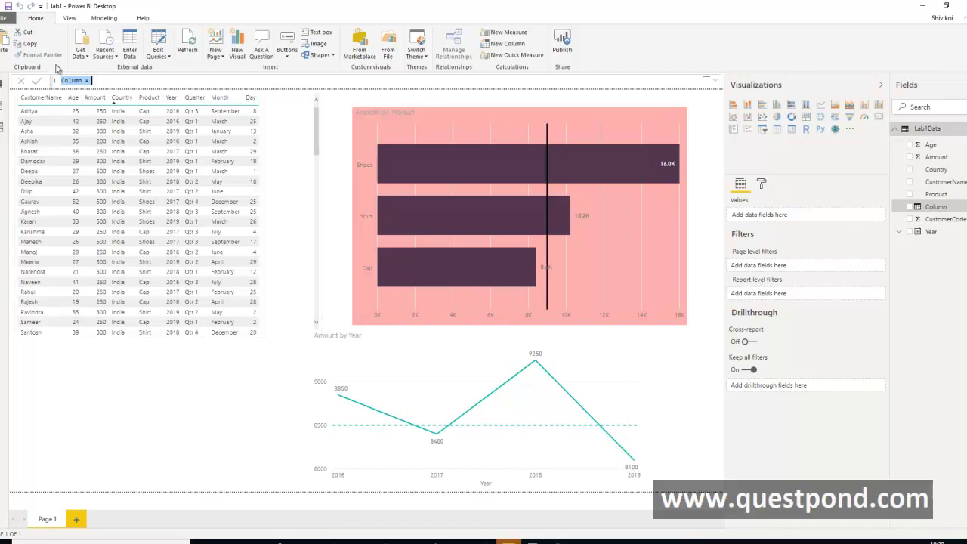
click(96, 80)
double_click(69, 80)
text(DiscountedAmount)
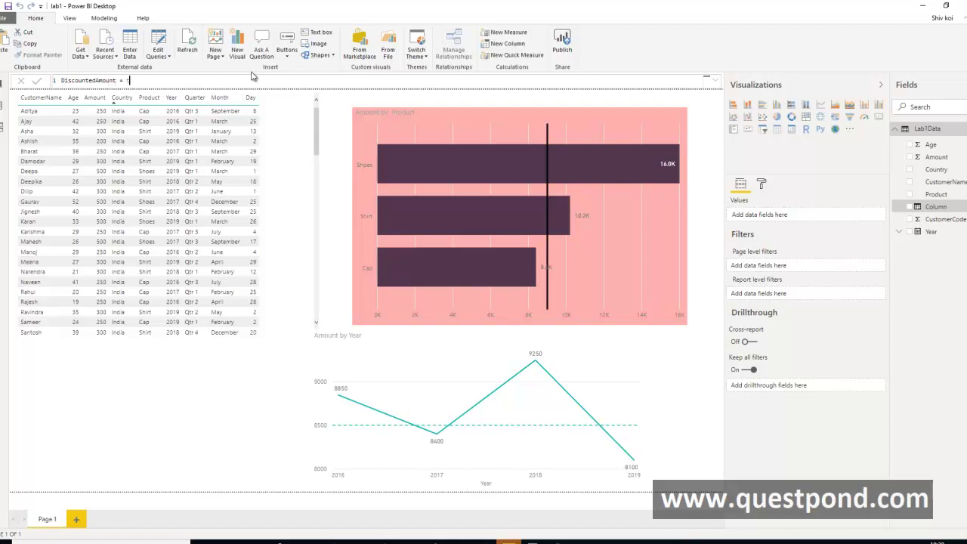
Complete the DiscountedAmount formula as Lab1Data[ Amount]-10 and commit the calculated column
key(BackSpace)
text(Lab)
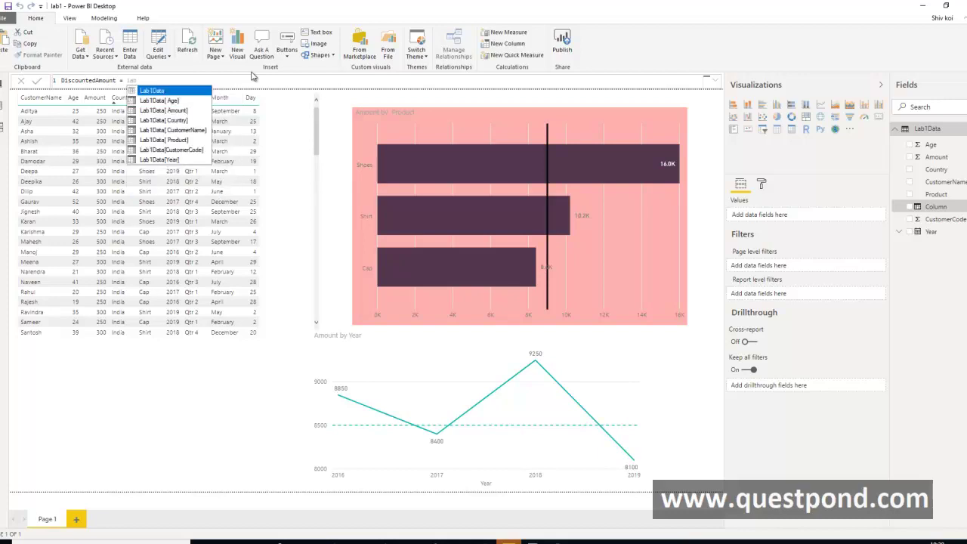
key(Down)
key(Down)
key(Tab)
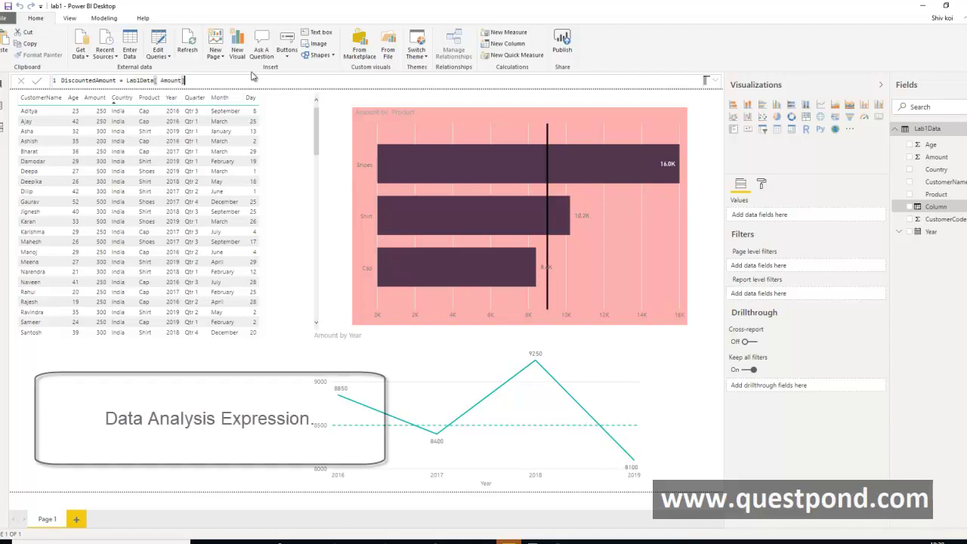
text(-10)
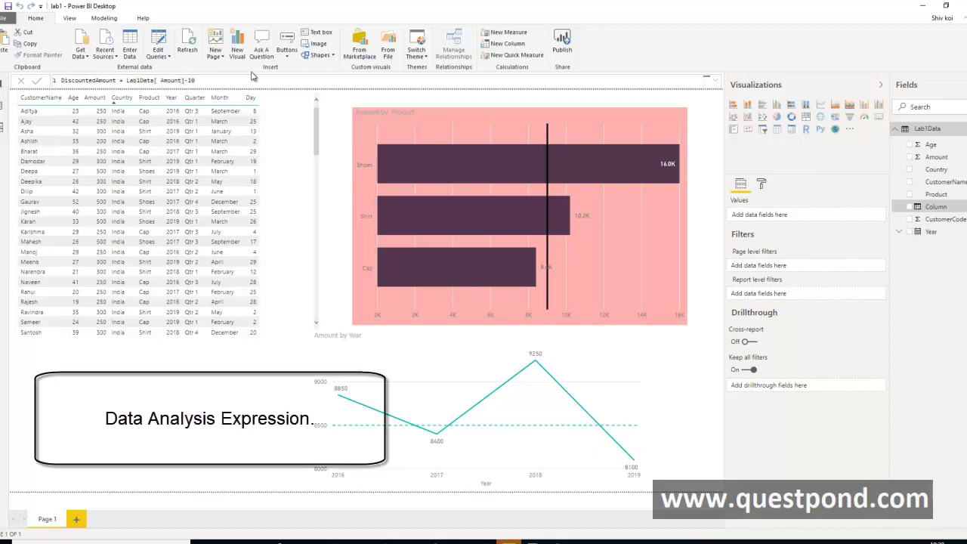
double_click(144, 80)
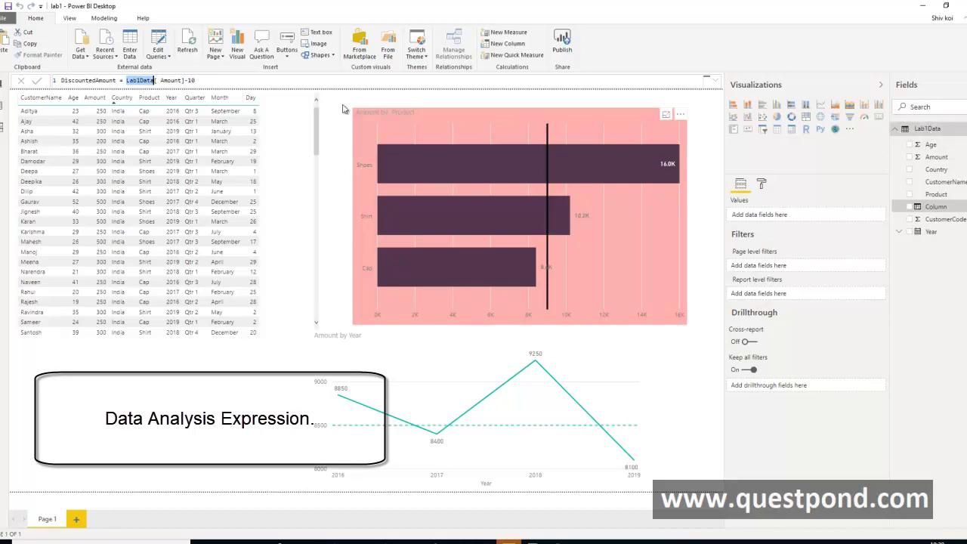
click(163, 80)
click(206, 79)
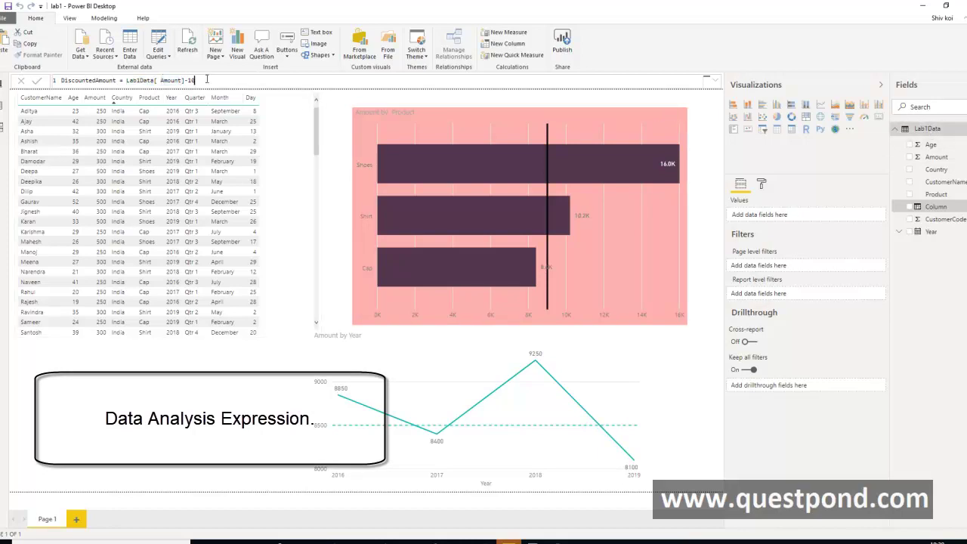
drag(198, 80, 56, 79)
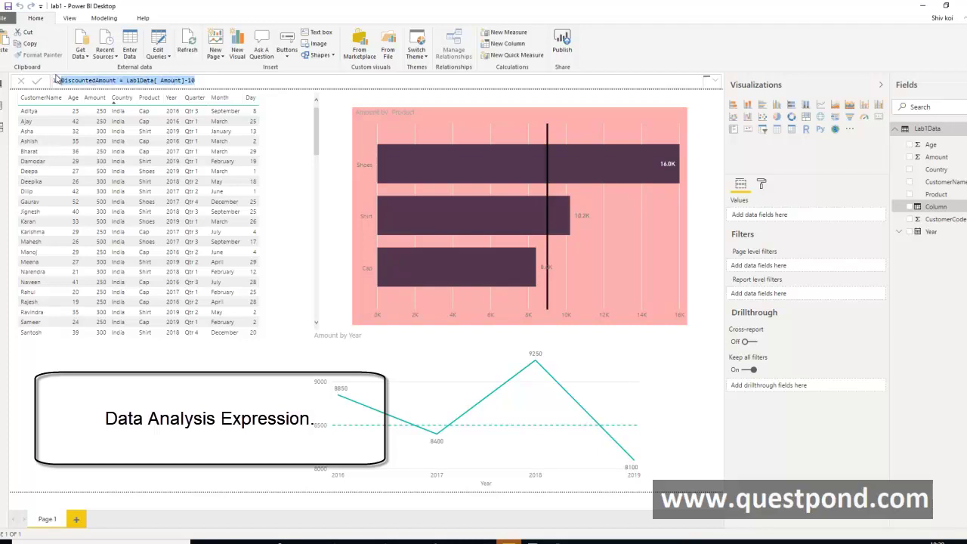
click(202, 79)
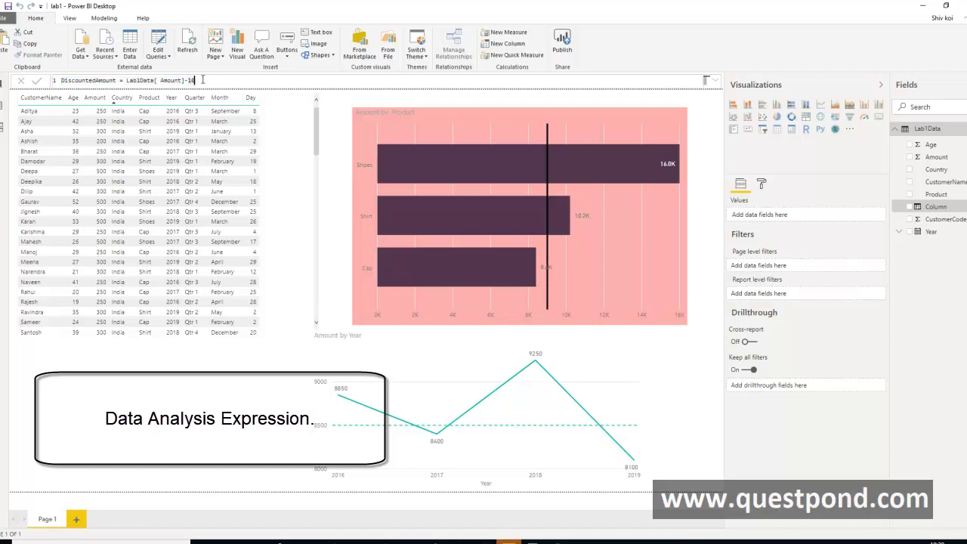
key(Return)
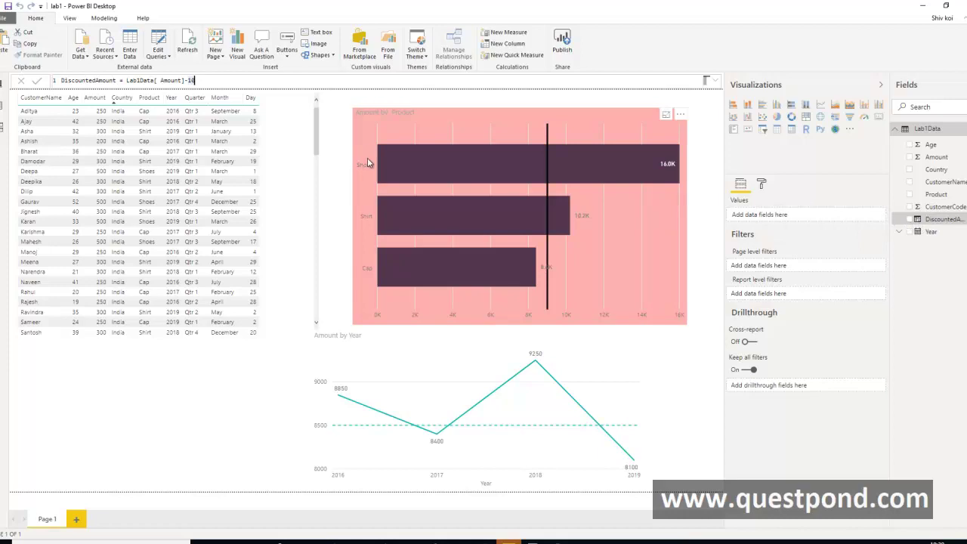
Add the DiscountedAmount field to the customer table visual and deselect the visual
click(330, 184)
click(299, 282)
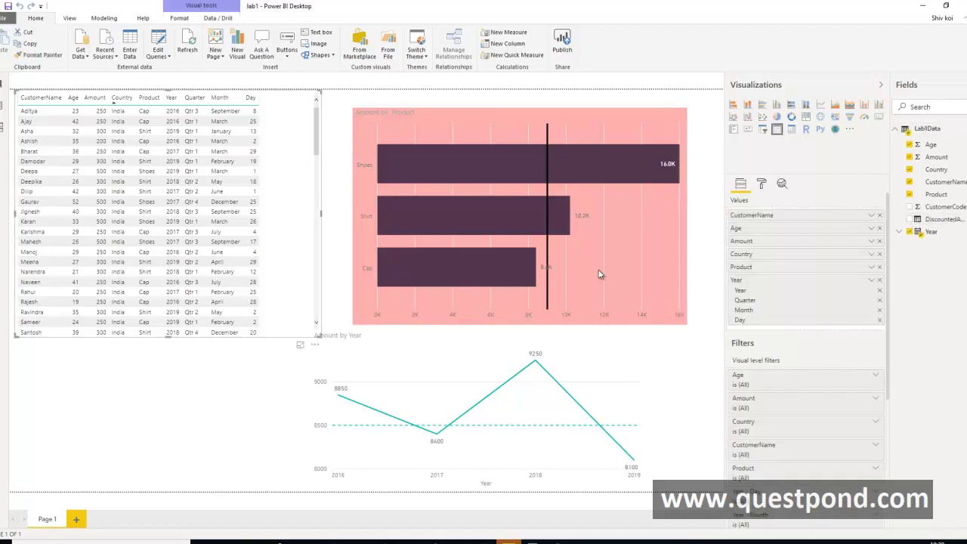
click(910, 220)
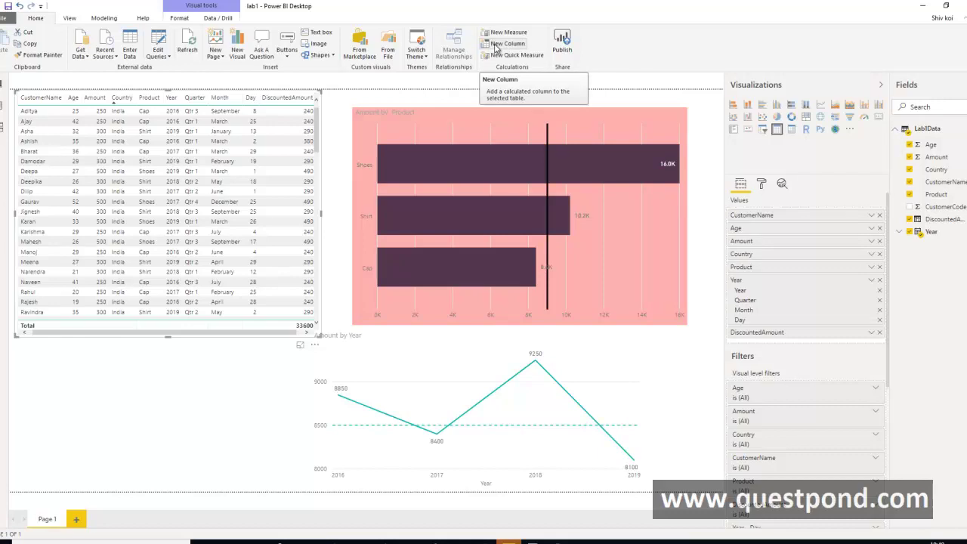
click(210, 365)
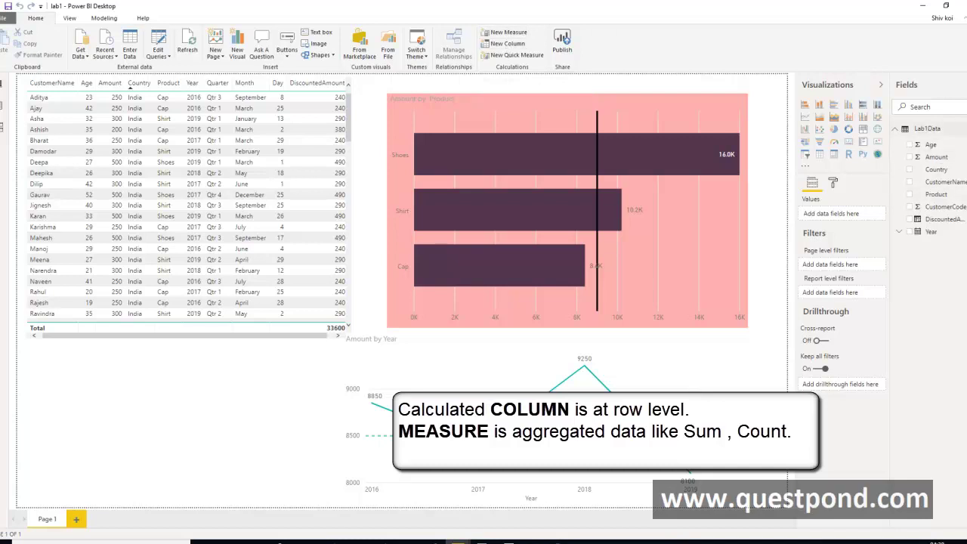
click(956, 129)
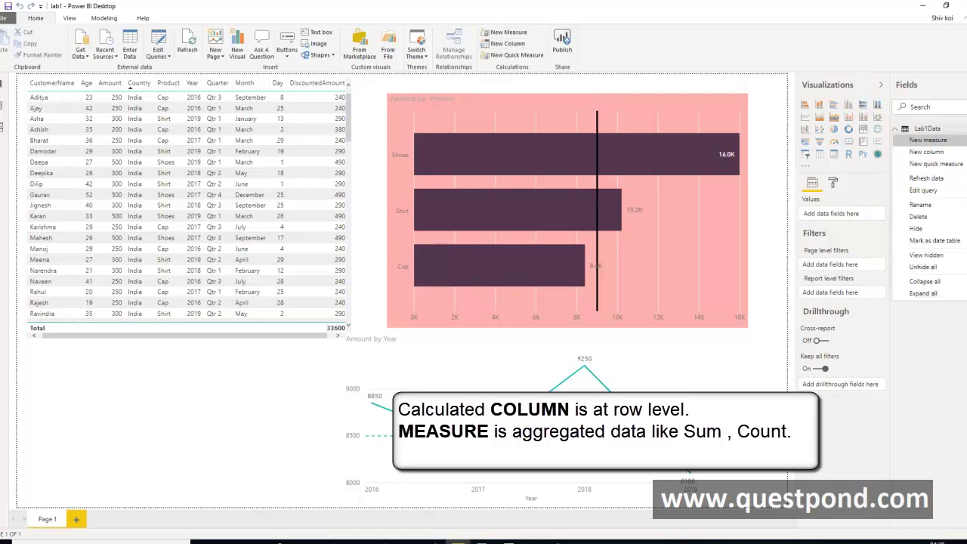
click(934, 142)
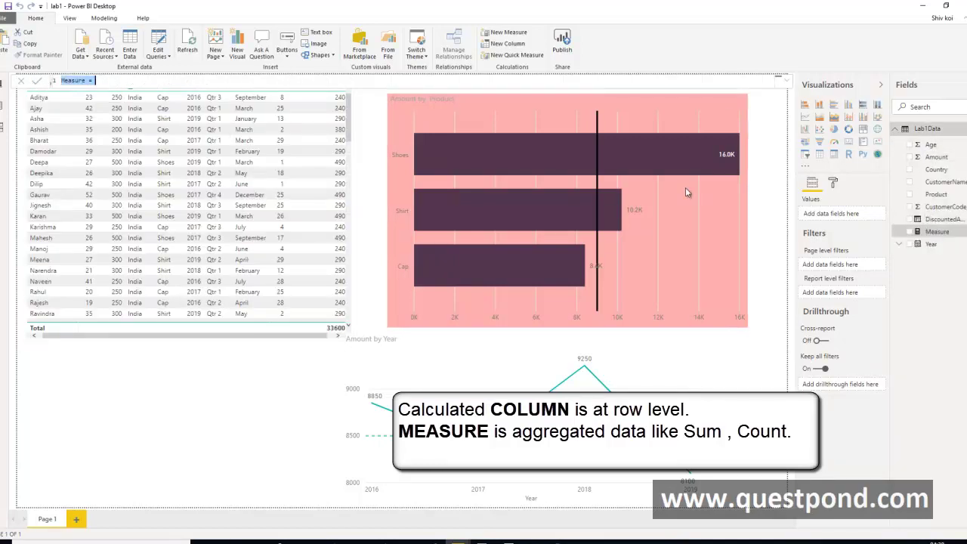
click(104, 81)
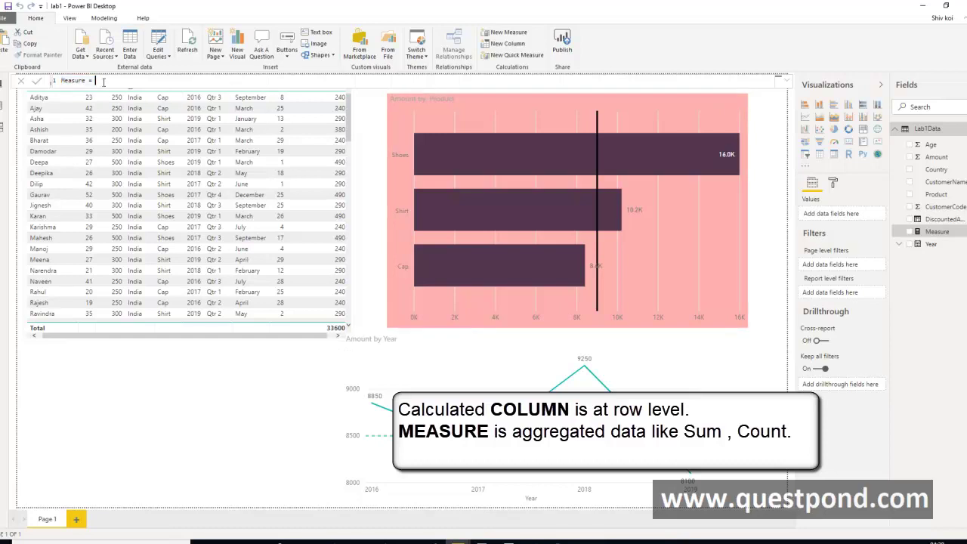
key(ctrl+a)
key(BackSpace)
key(Return)
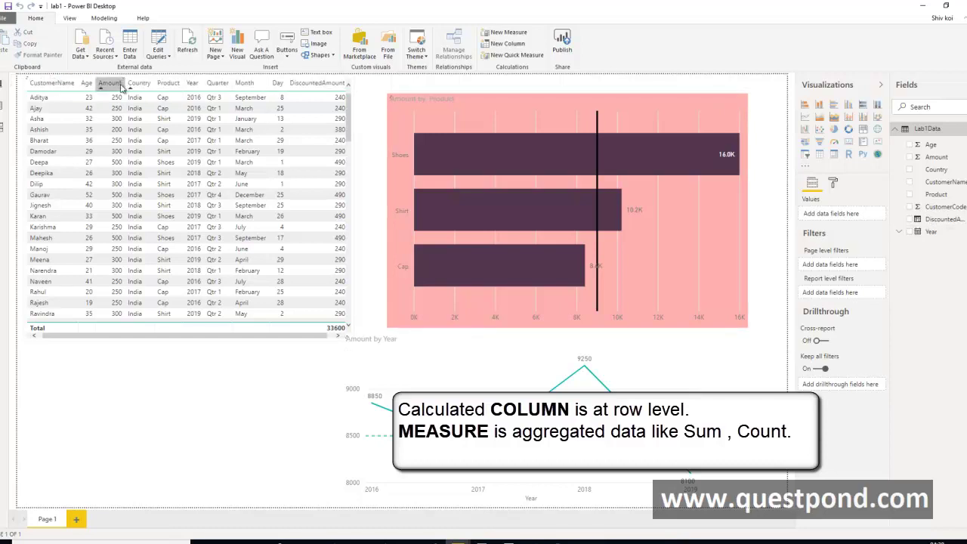
click(120, 87)
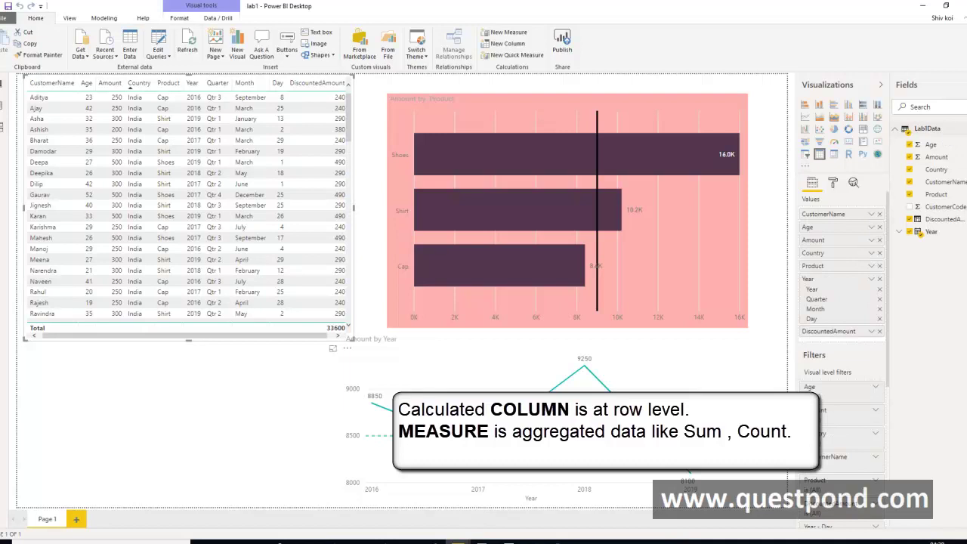
Create a new measure in the Lab1Data table and name it AverageSales in its formula
right_click(928, 129)
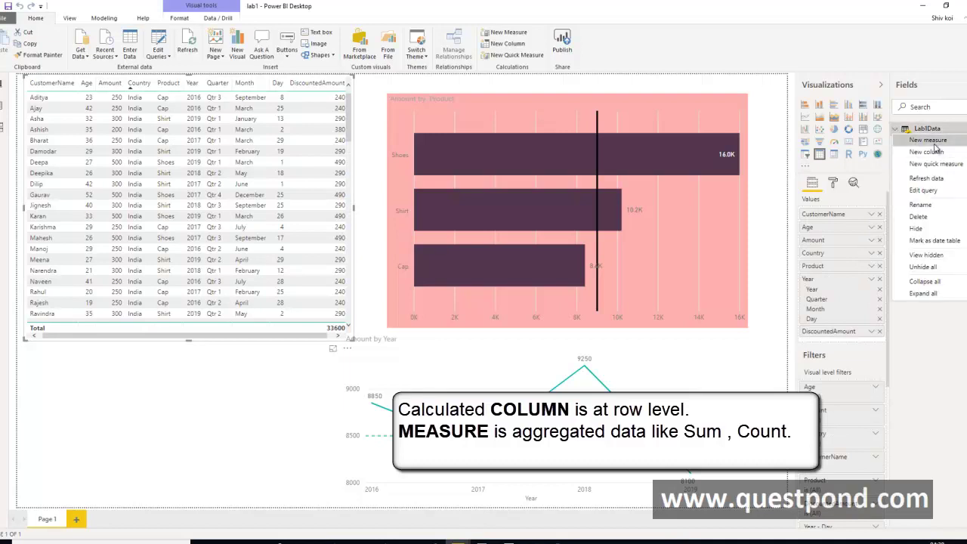
key(Escape)
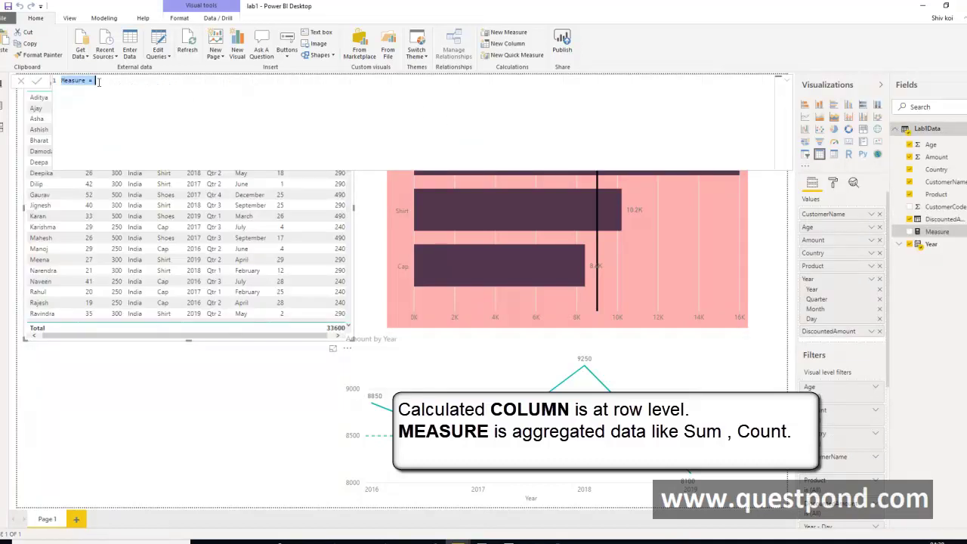
double_click(70, 81)
text(AverageSales = )
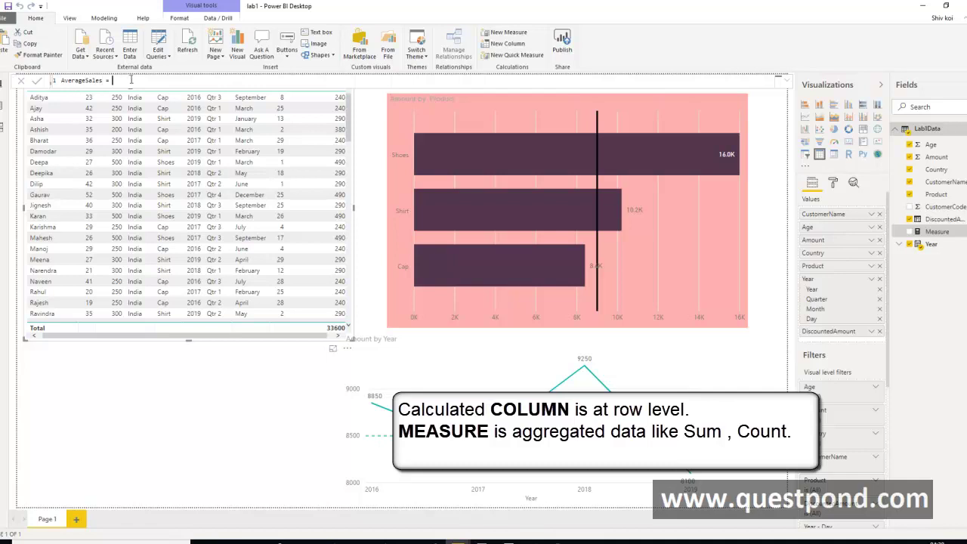
Define the AverageSales measure as AVERAGE(Lab1Data[ Amount]) and commit the formula
text(ave)
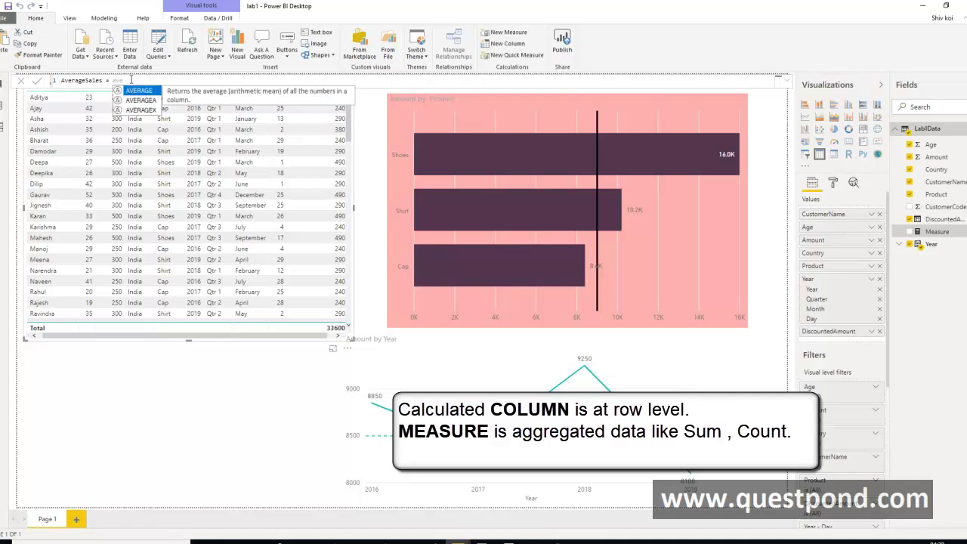
key(BackSpace)
key(BackSpace)
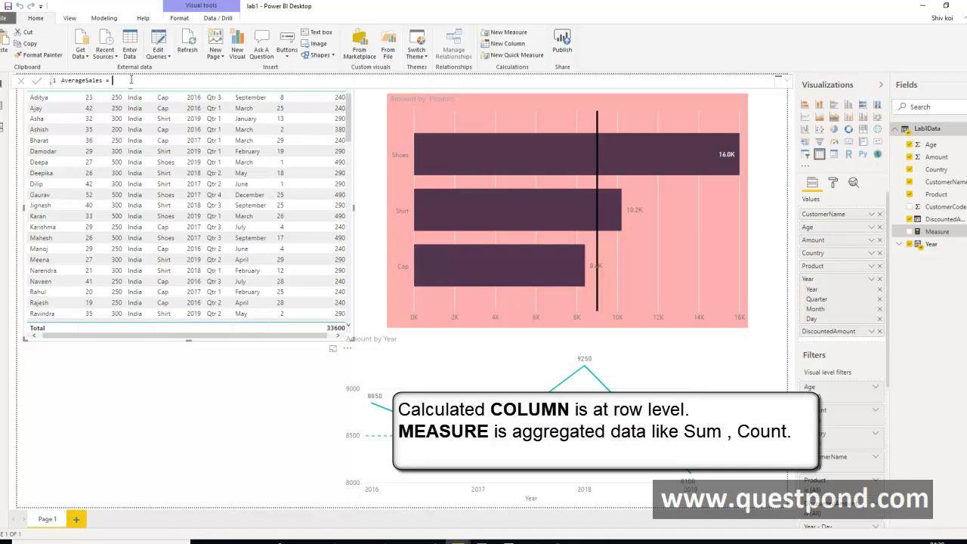
text(AVERAGE()
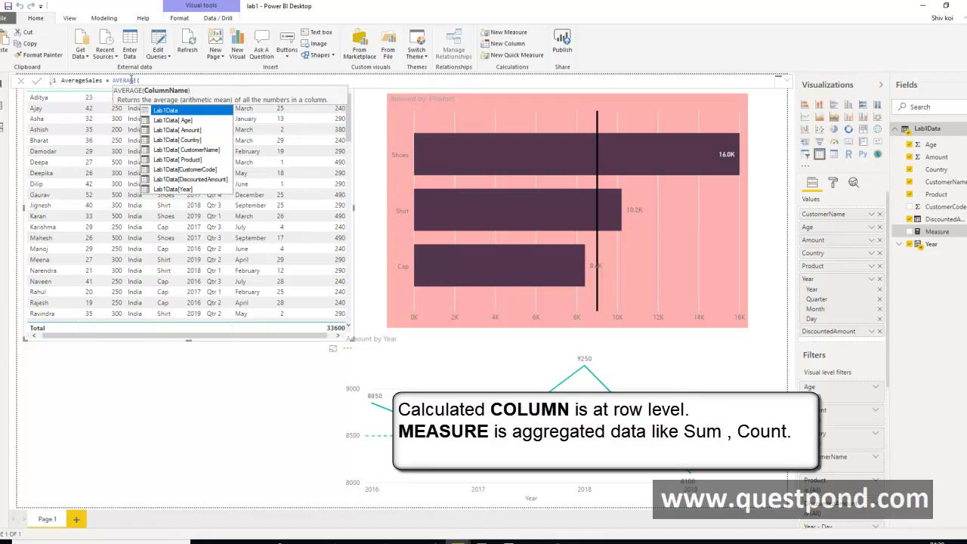
key(Down)
key(Down)
key(Down)
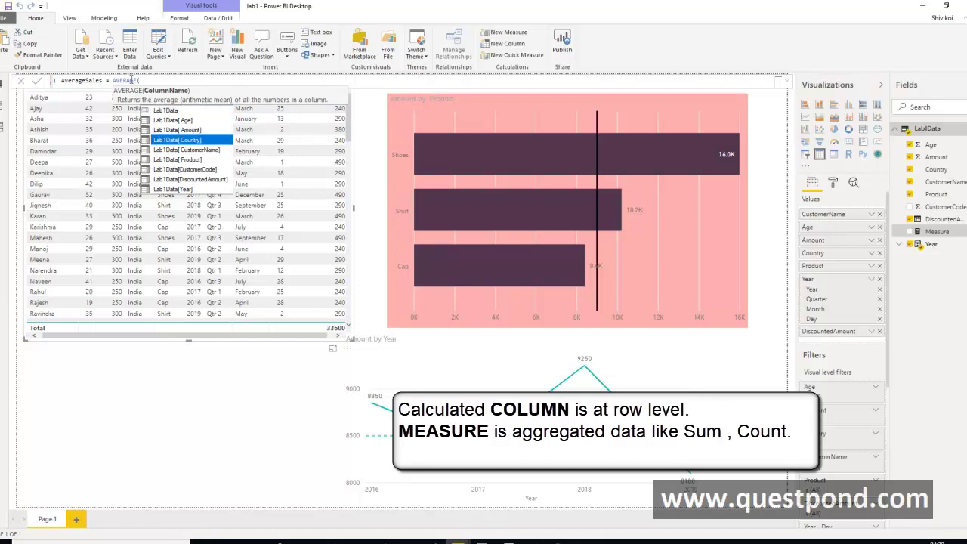
key(Up)
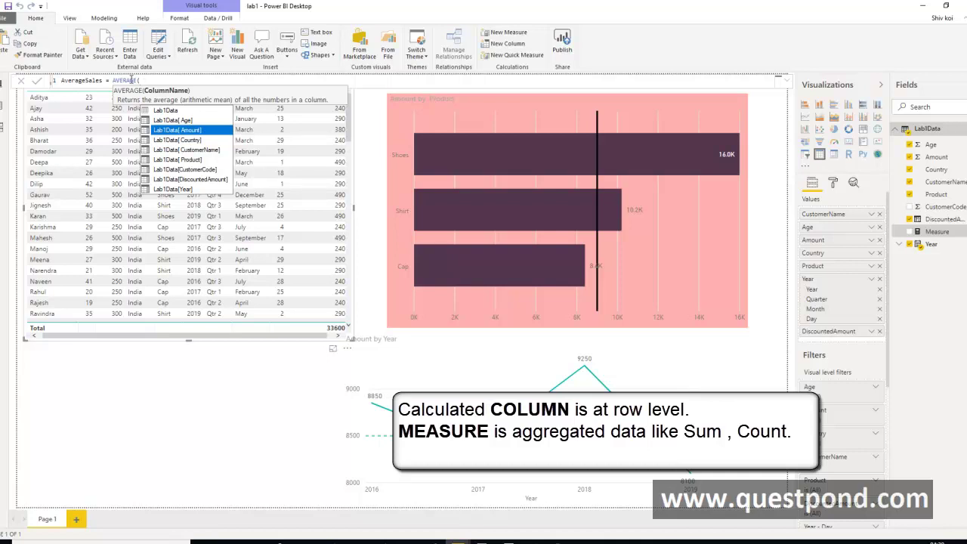
key(Tab)
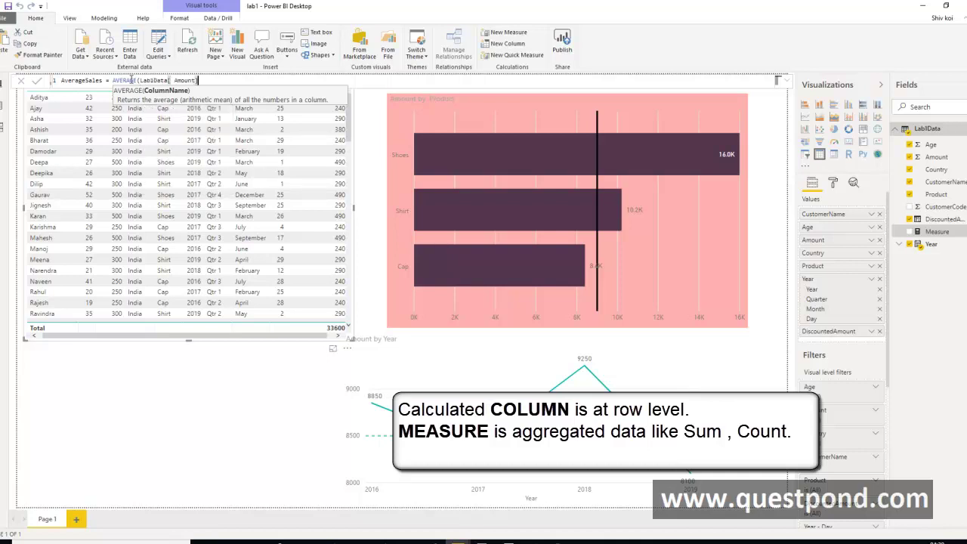
text())
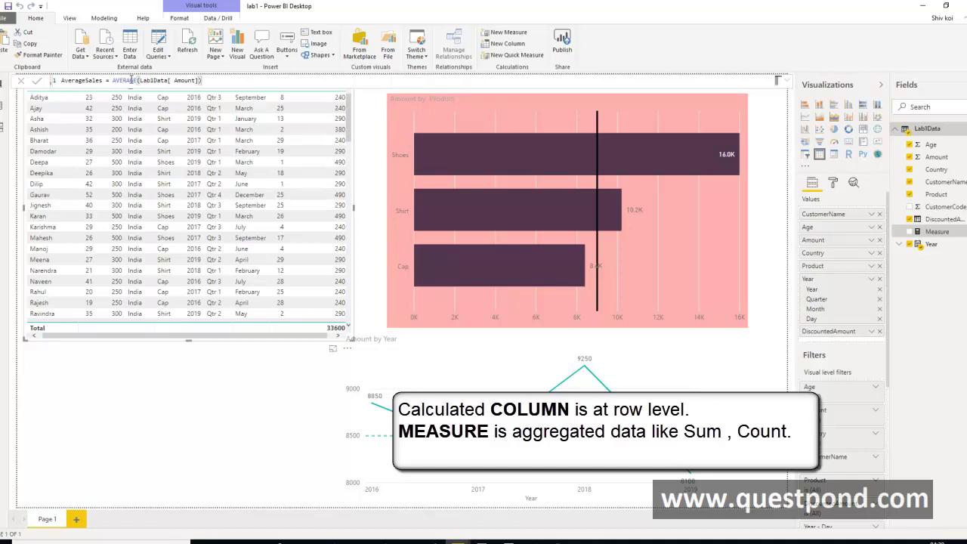
key(Return)
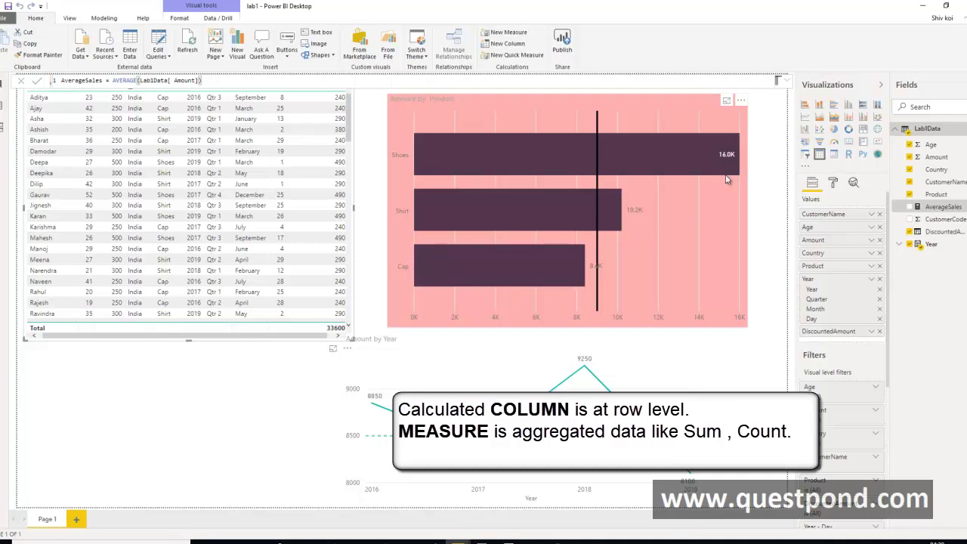
Add a clustered bar chart below the customer table with Amount and AverageSales as its values
click(835, 105)
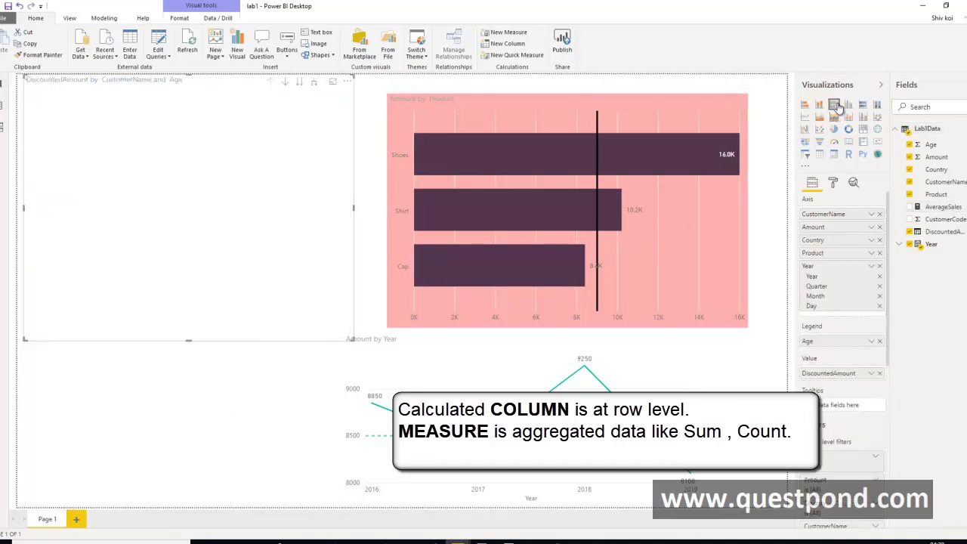
key(ctrl+z)
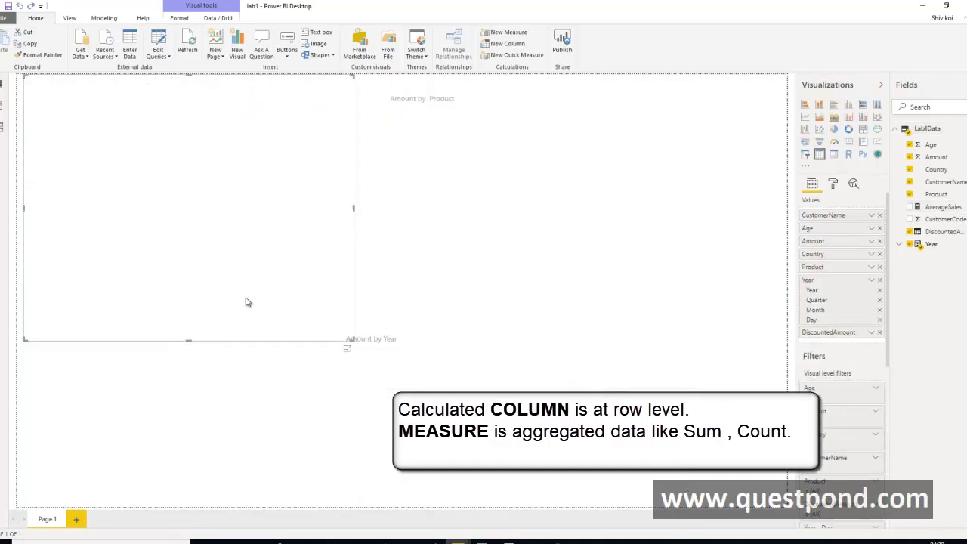
click(221, 394)
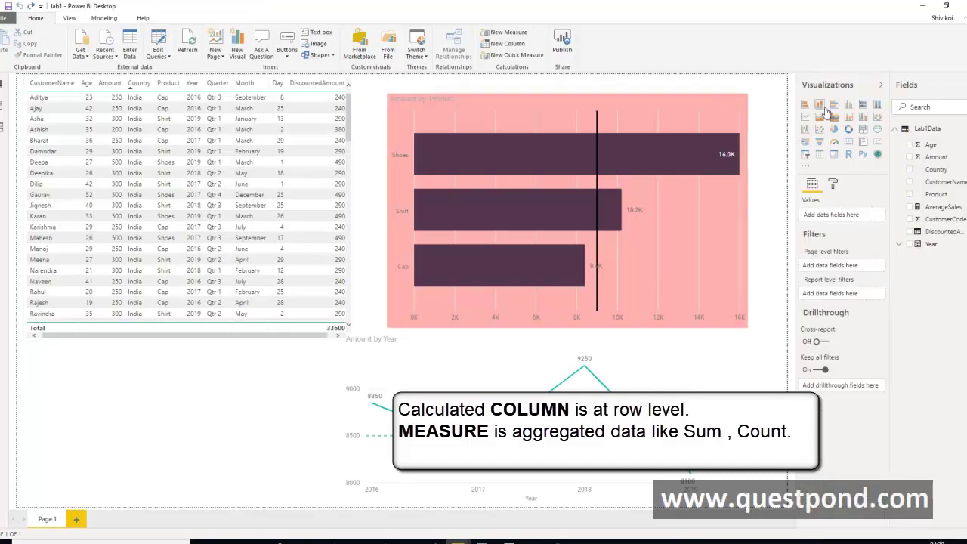
click(834, 106)
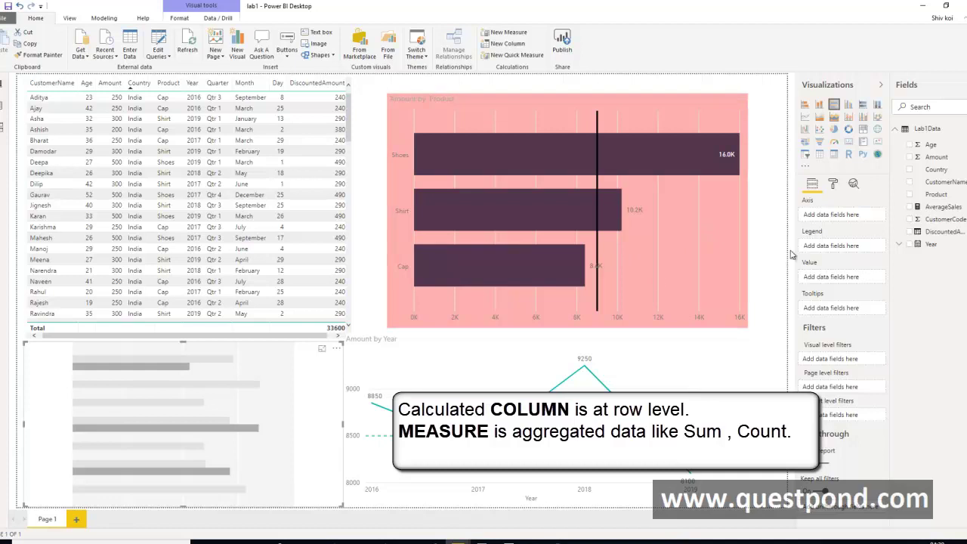
click(909, 157)
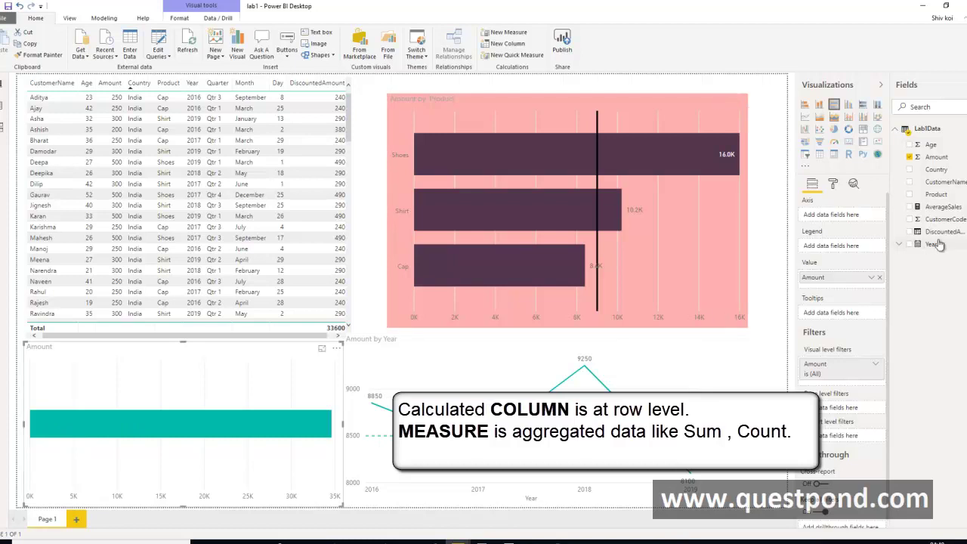
click(909, 206)
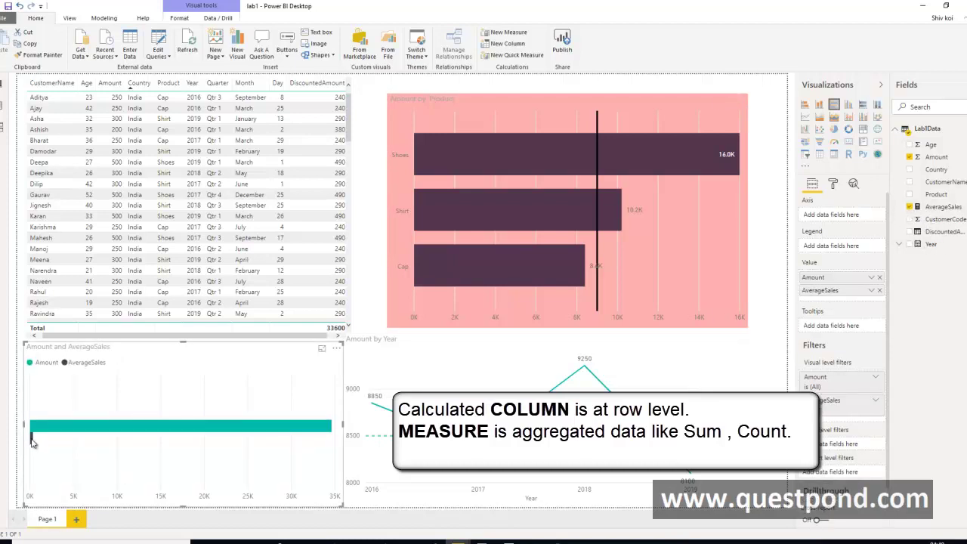
mouse_move(32, 442)
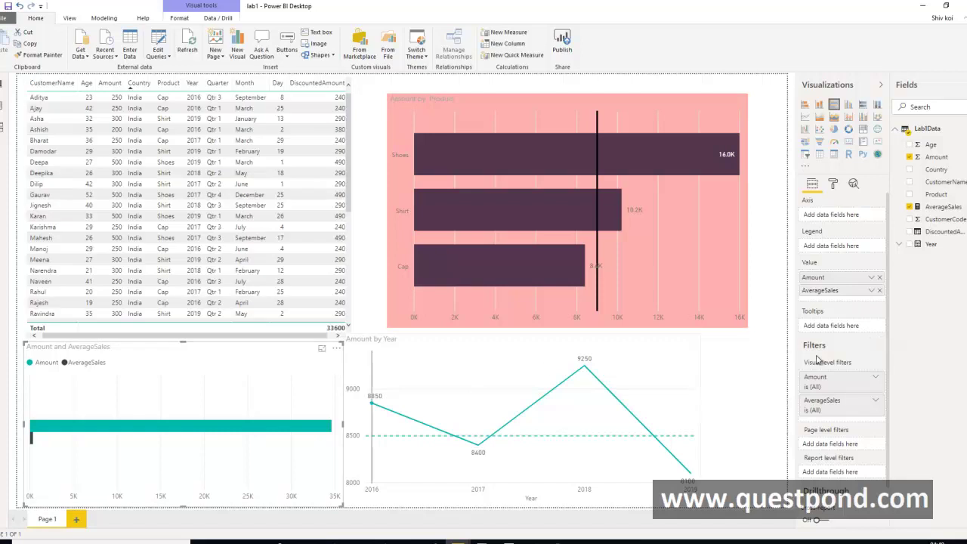
Turn on data labels for the Amount and AverageSales bar chart and move the Amount by Year chart slightly to the right
click(832, 184)
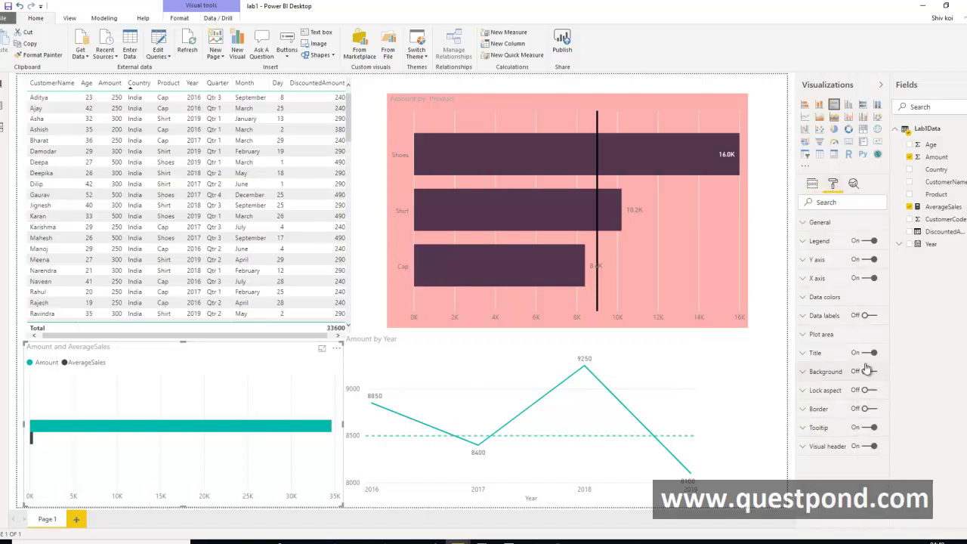
click(869, 316)
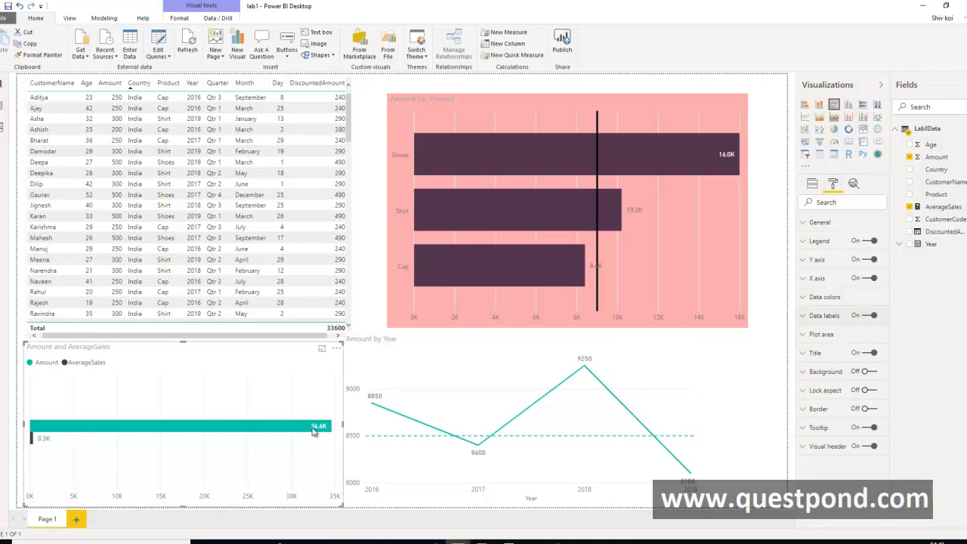
mouse_move(320, 432)
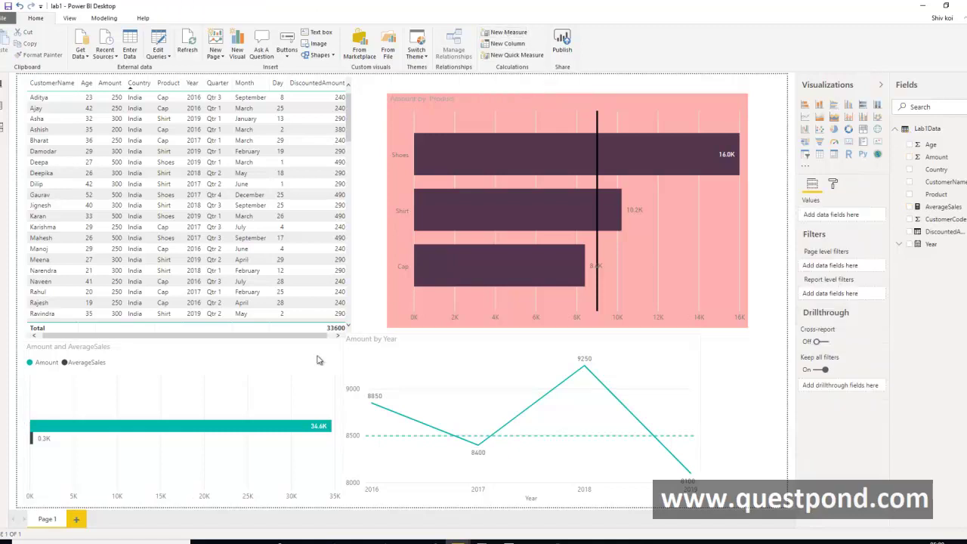
click(534, 383)
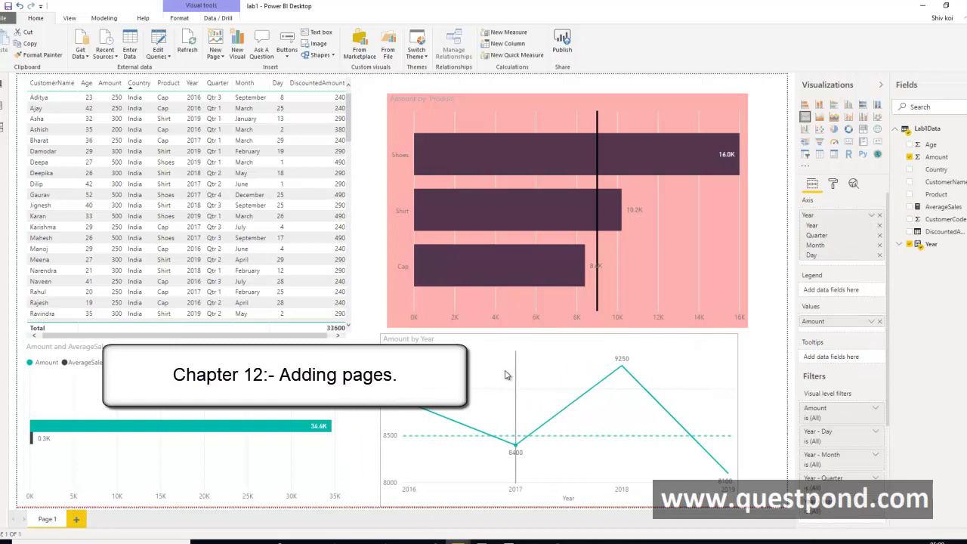
click(777, 303)
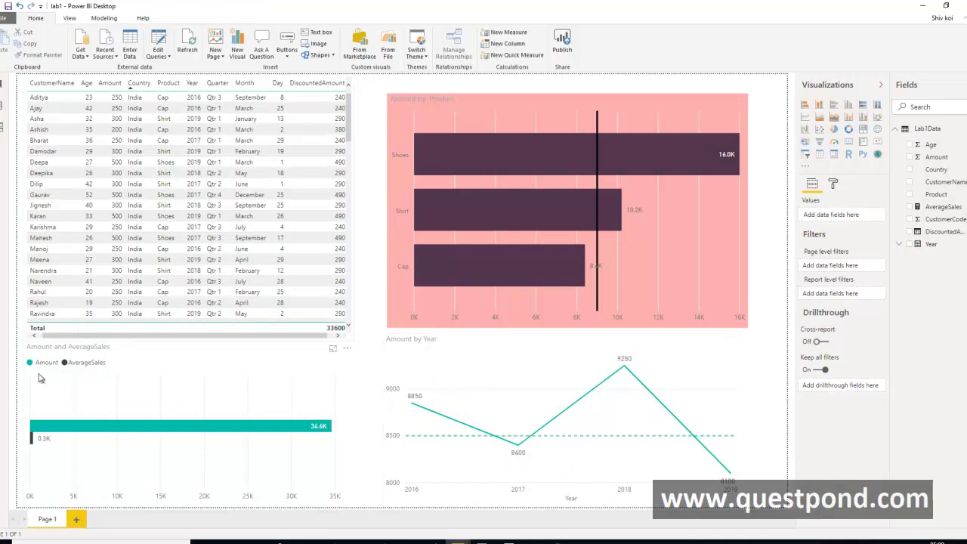
Rename the report page Page 1 as DashBoard
double_click(47, 519)
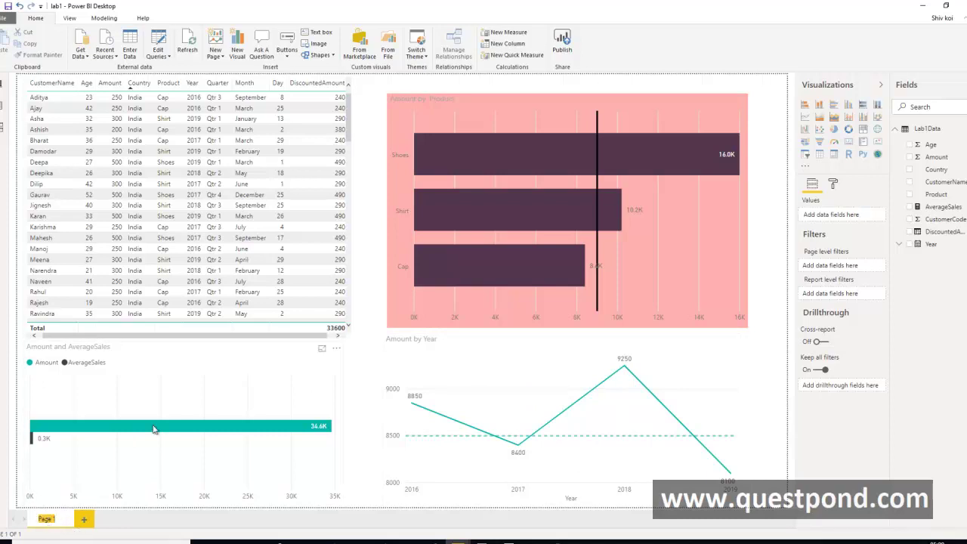
text(D)
text(ashBoard)
key(Return)
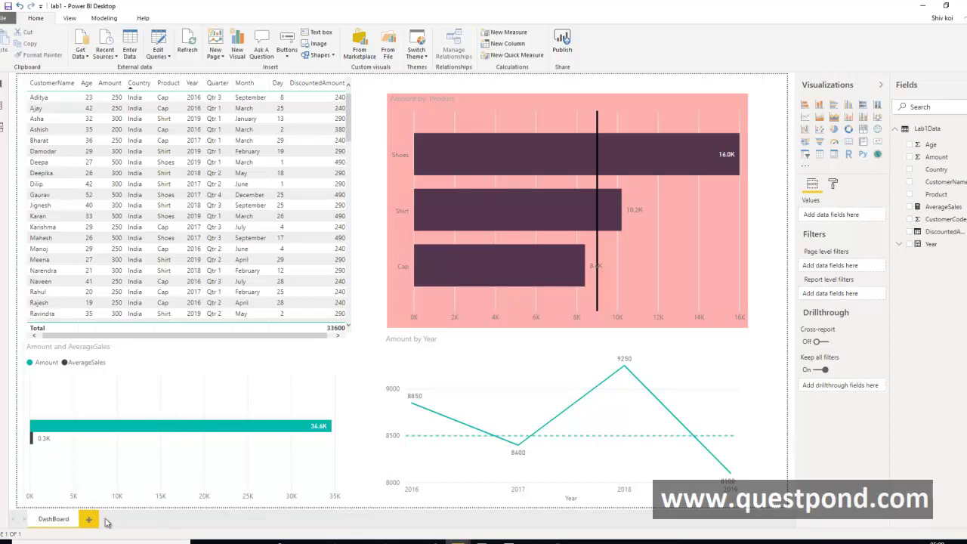
Add two new report pages named Inventory and Accounting
click(88, 521)
double_click(97, 523)
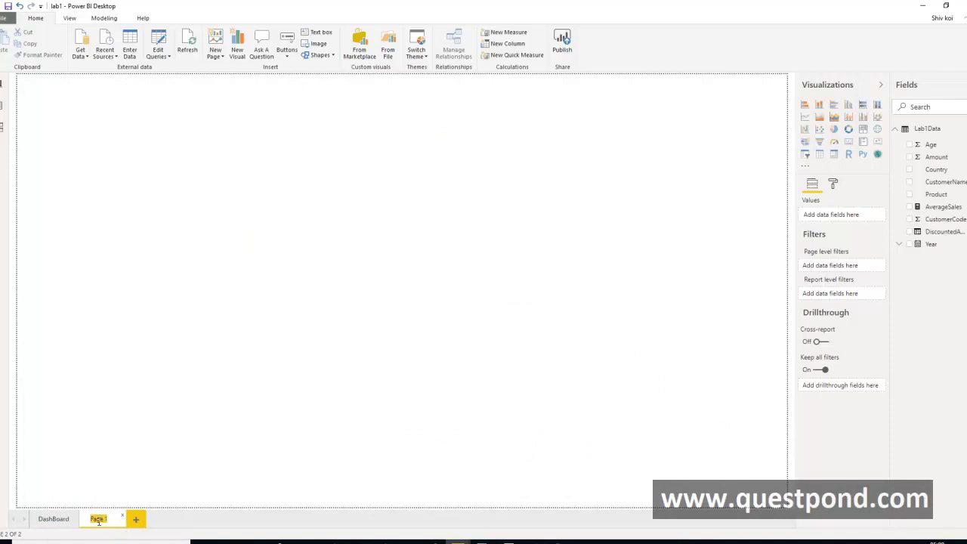
text(S)
click(137, 520)
double_click(147, 521)
text(Accounting)
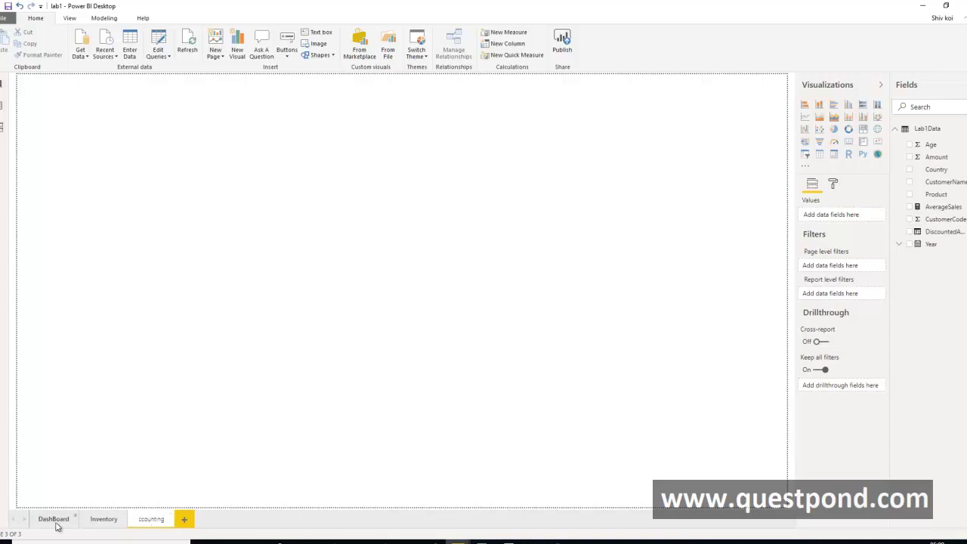
key(Return)
Look through the DashBoard, Inventory and Accounting pages of the report
click(95, 521)
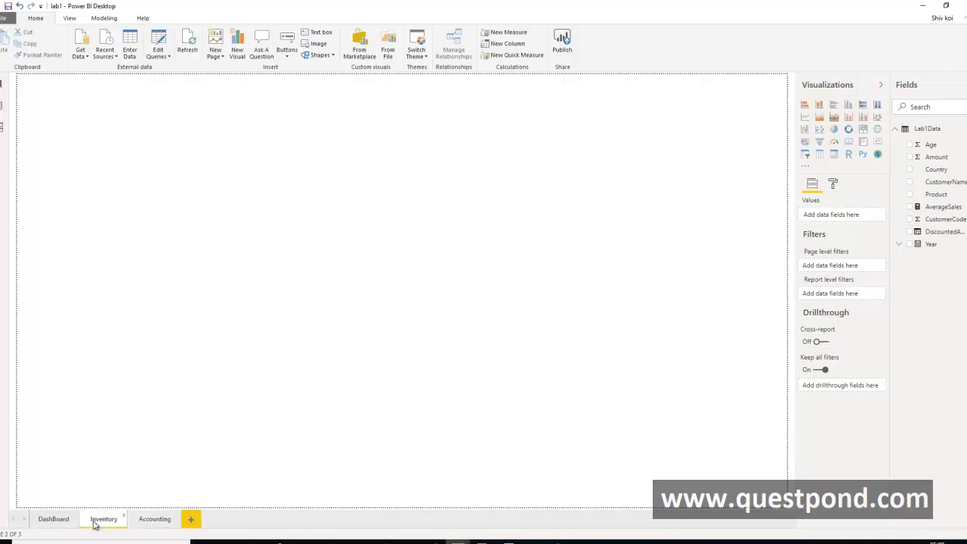
click(54, 520)
click(104, 521)
click(154, 519)
click(54, 521)
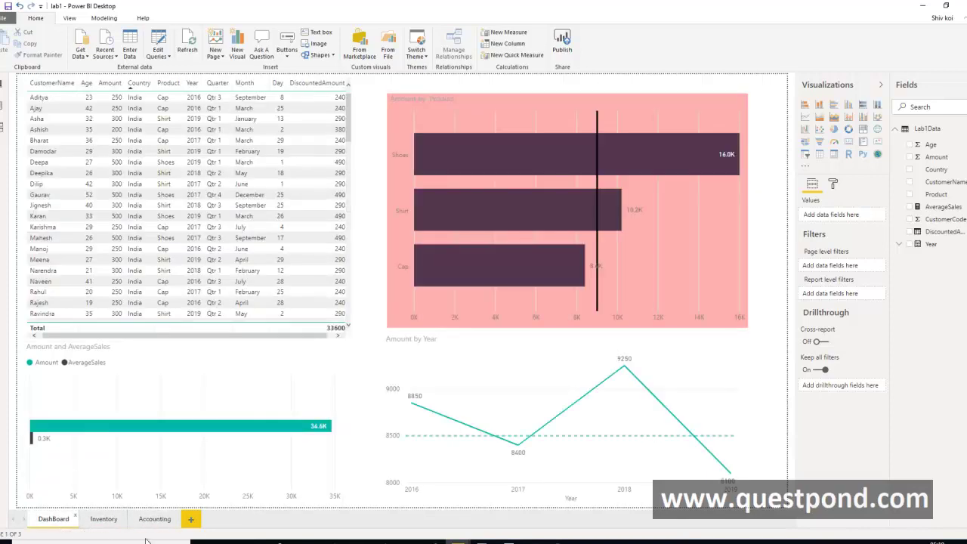
click(104, 521)
click(54, 520)
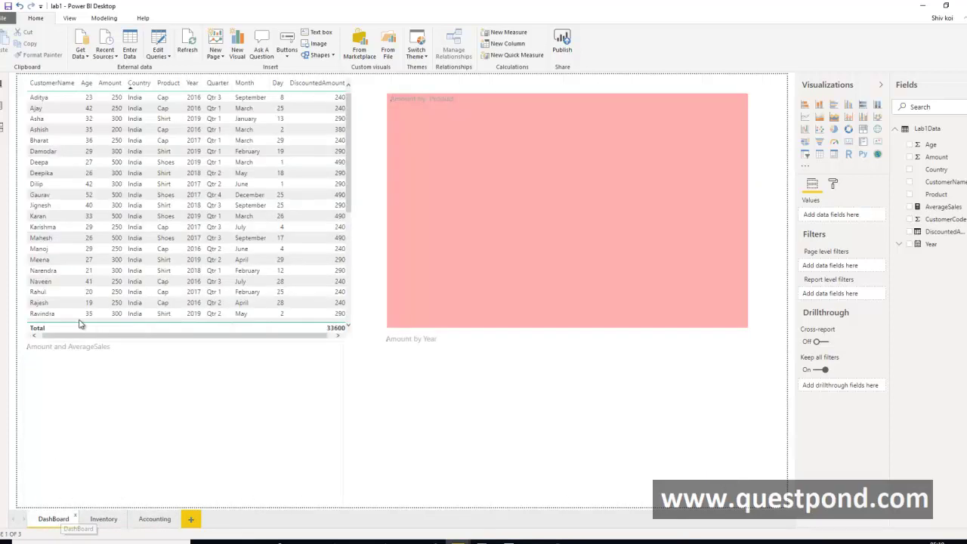
mouse_move(515, 274)
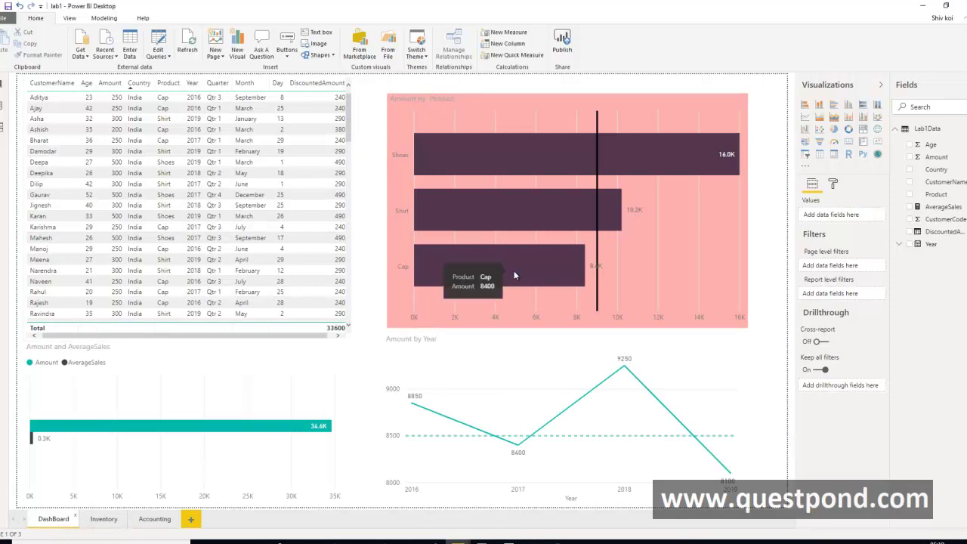
click(104, 520)
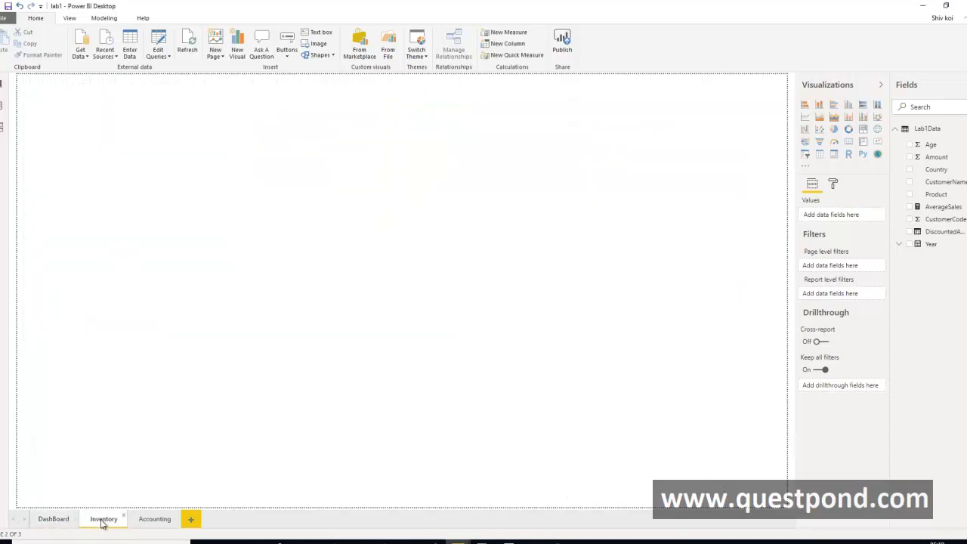
click(149, 521)
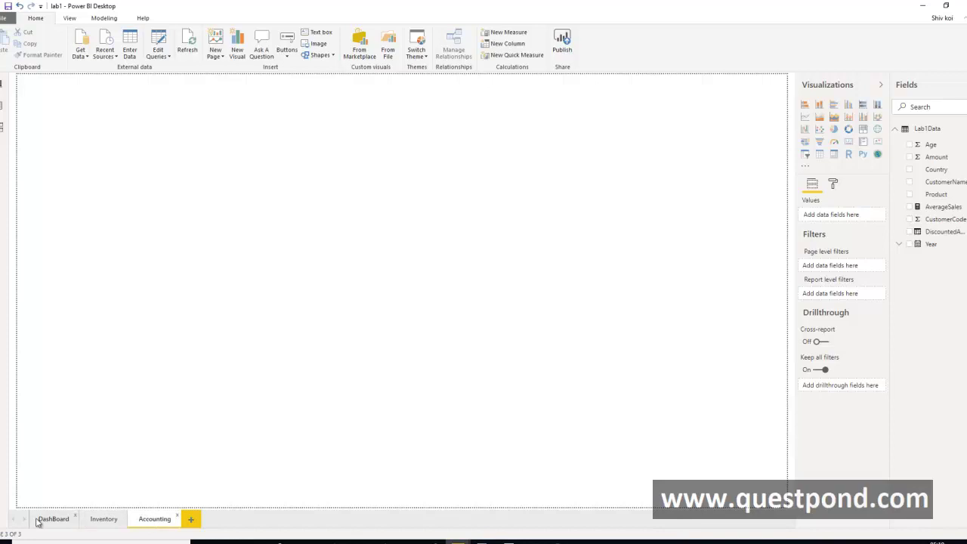
click(51, 519)
Rename the Inventory page as Bar charts
click(102, 521)
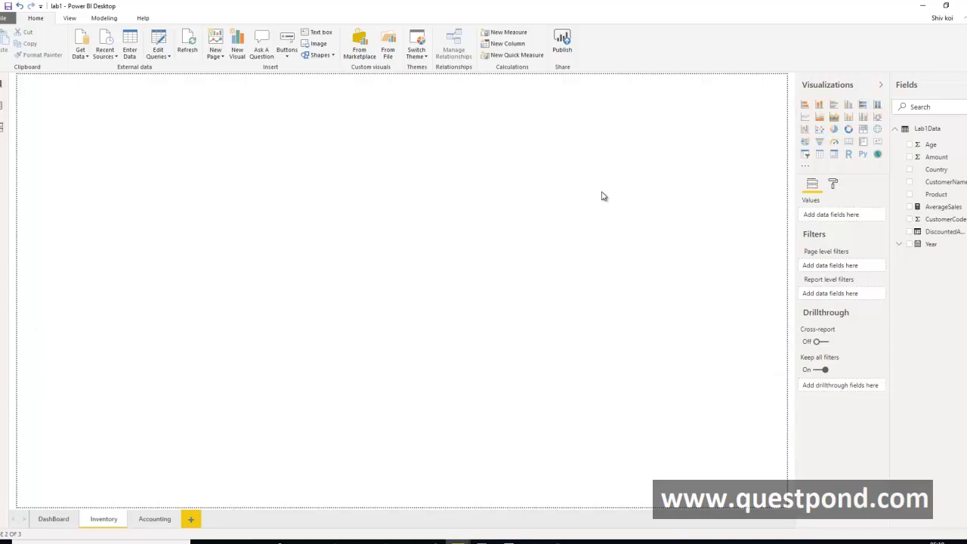
double_click(102, 519)
text(B)
key(Return)
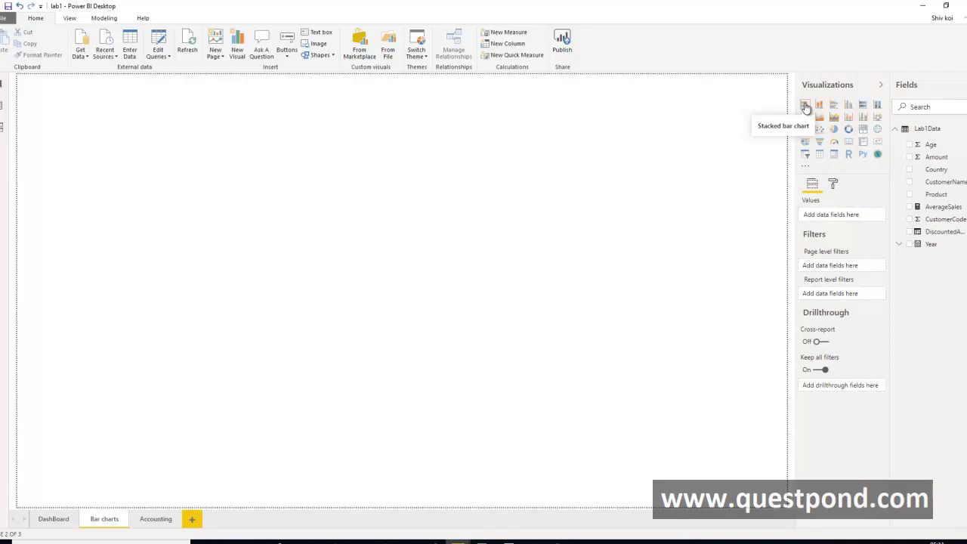
Add a stacked bar chart to the Bar charts page showing Amount by Product
click(805, 106)
drag(170, 107, 188, 140)
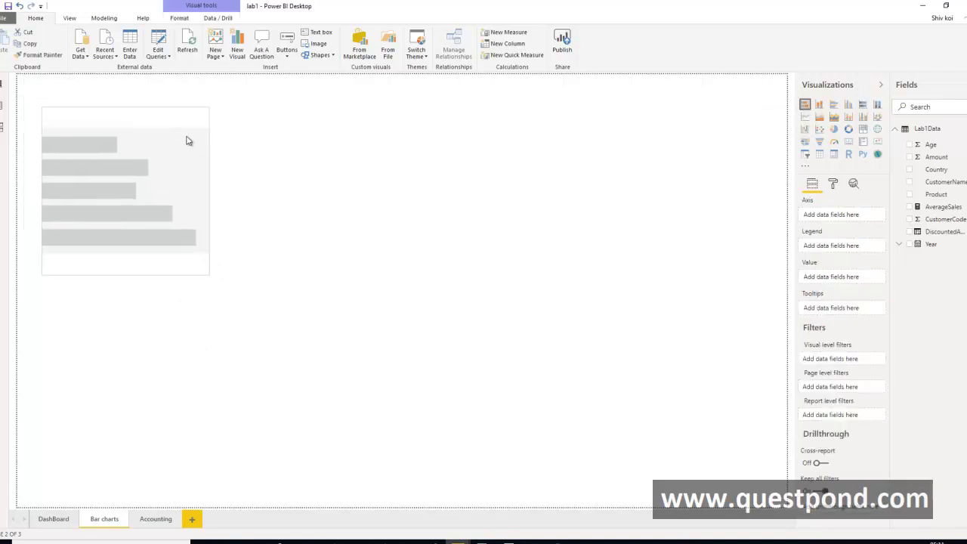
click(320, 151)
click(159, 130)
click(910, 158)
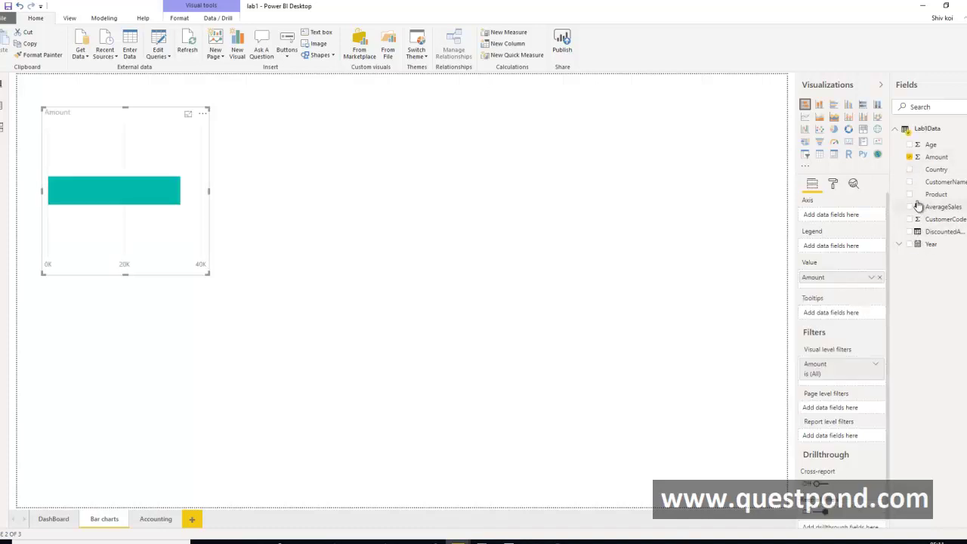
click(910, 195)
click(411, 236)
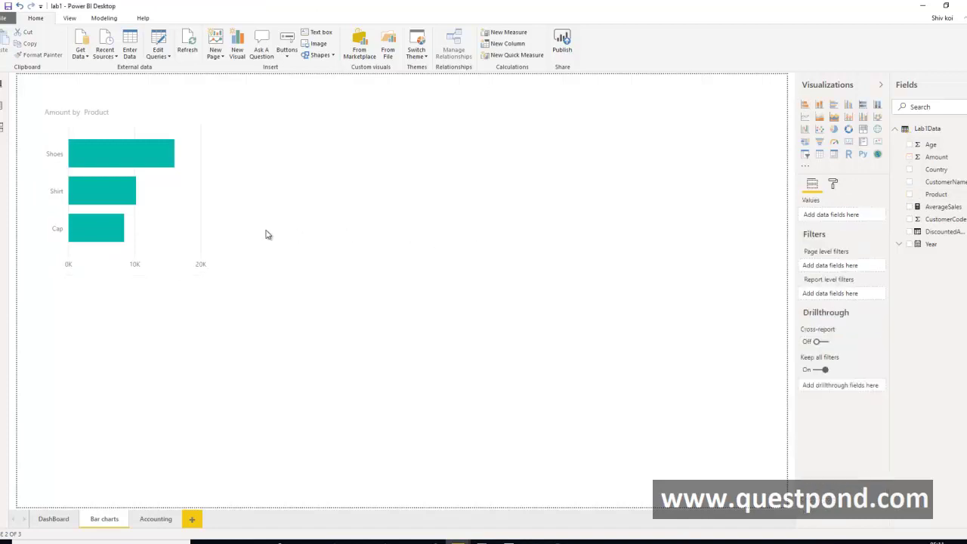
Shift the Amount by Product chart slightly and enlarge it, mainly in width
click(189, 206)
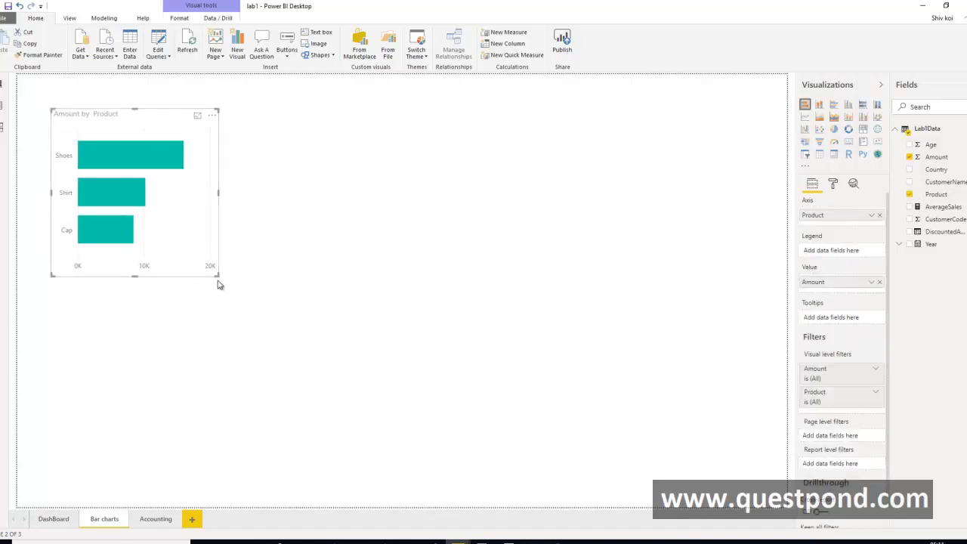
drag(217, 277, 275, 289)
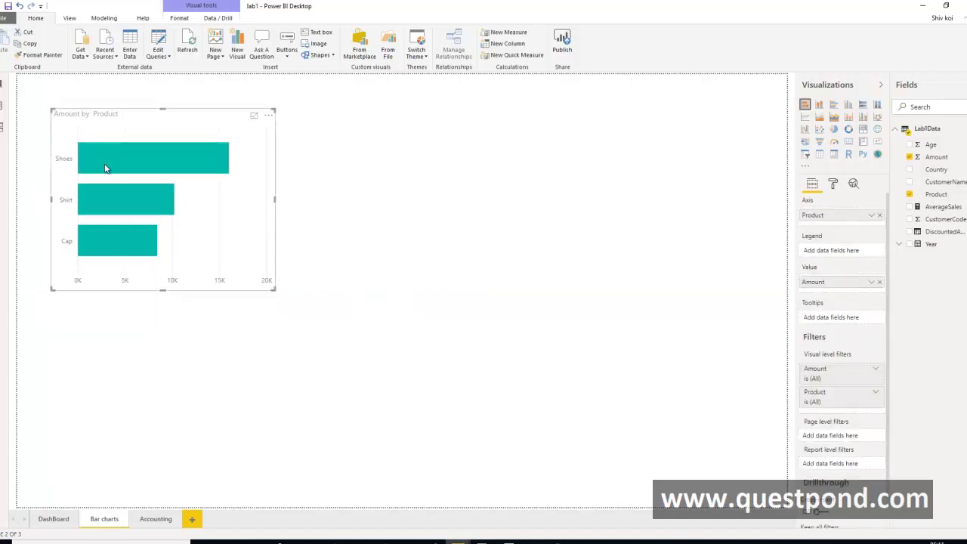
click(371, 216)
Add Country as the legend of the Amount by Product chart to split its bars by country
click(234, 210)
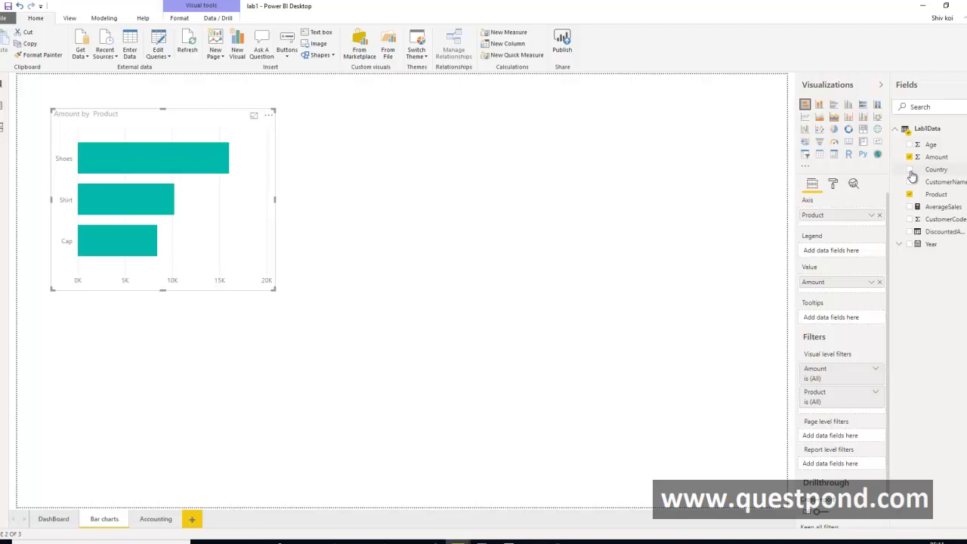
click(911, 170)
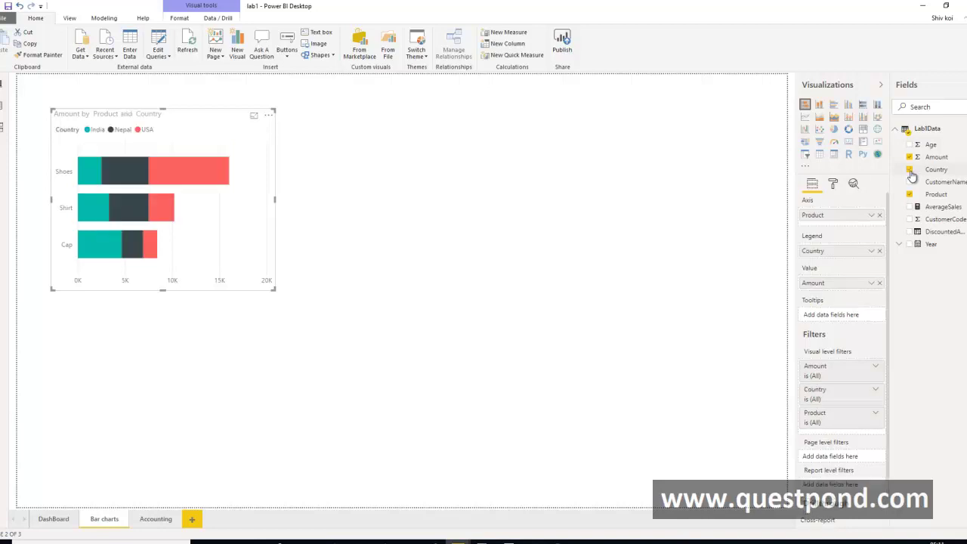
click(559, 225)
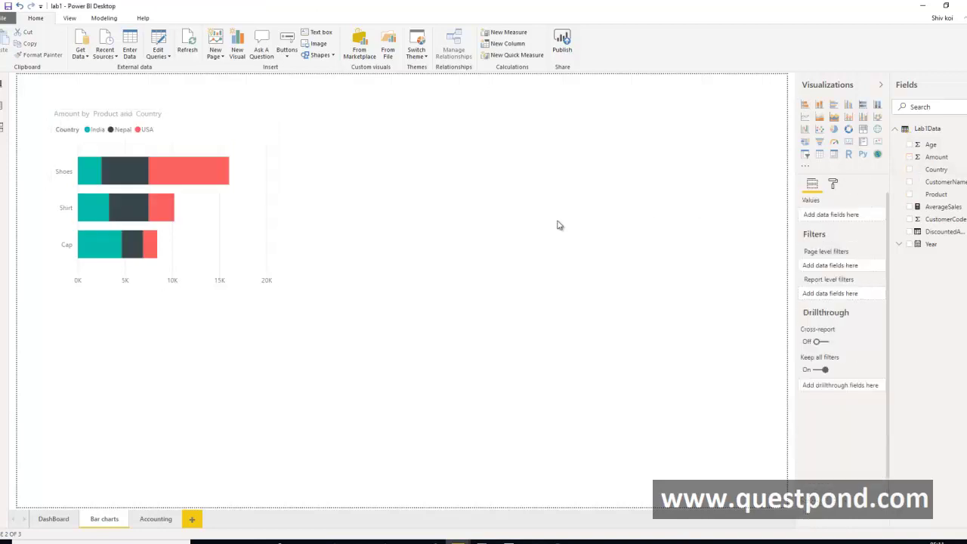
Compare the chart as stacked bar and stacked column, leave it as a stacked column chart, and move it slightly up
click(262, 225)
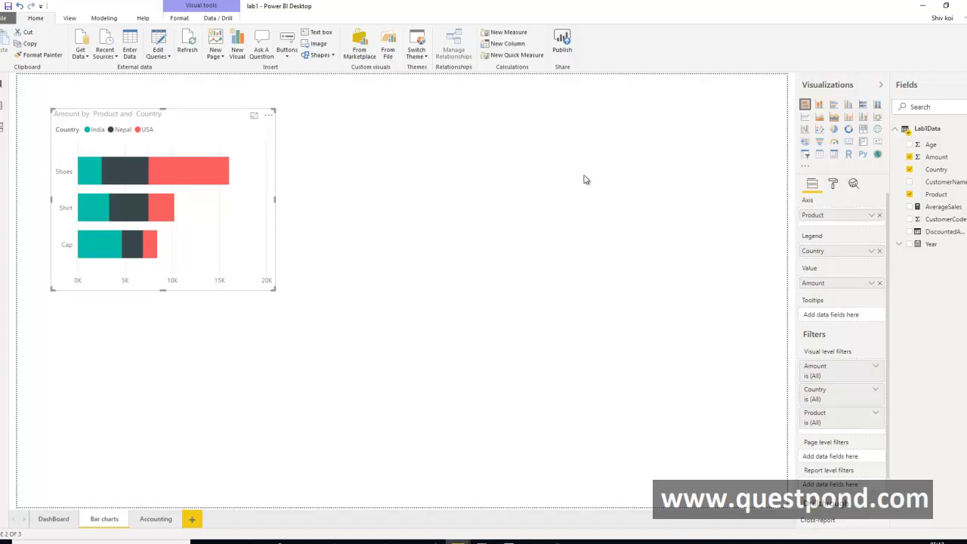
click(819, 107)
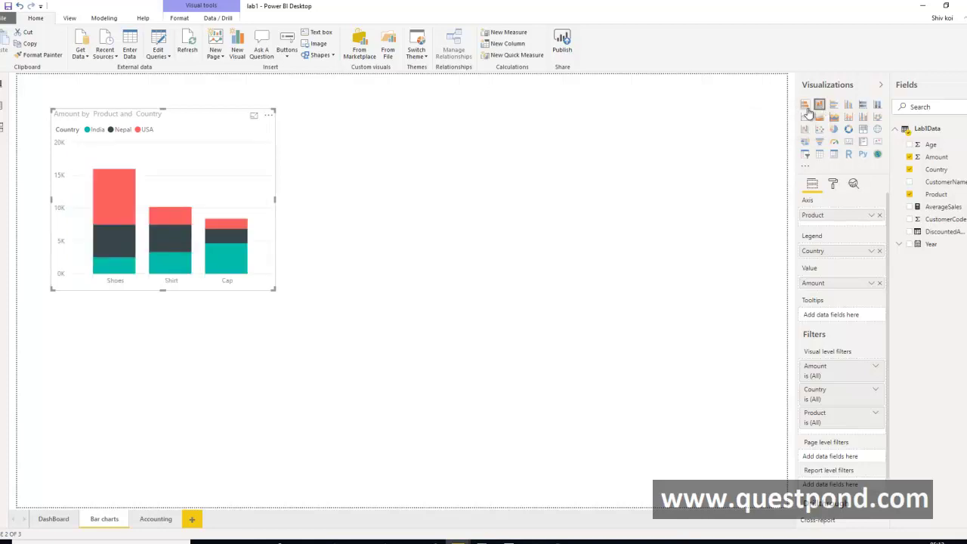
click(805, 106)
click(817, 106)
click(805, 107)
click(820, 106)
click(805, 107)
click(819, 107)
click(806, 108)
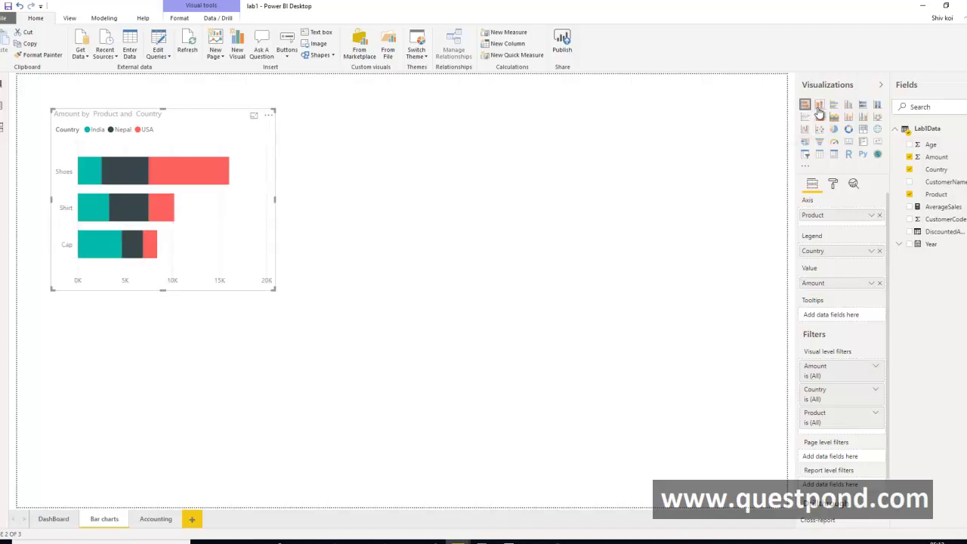
click(820, 107)
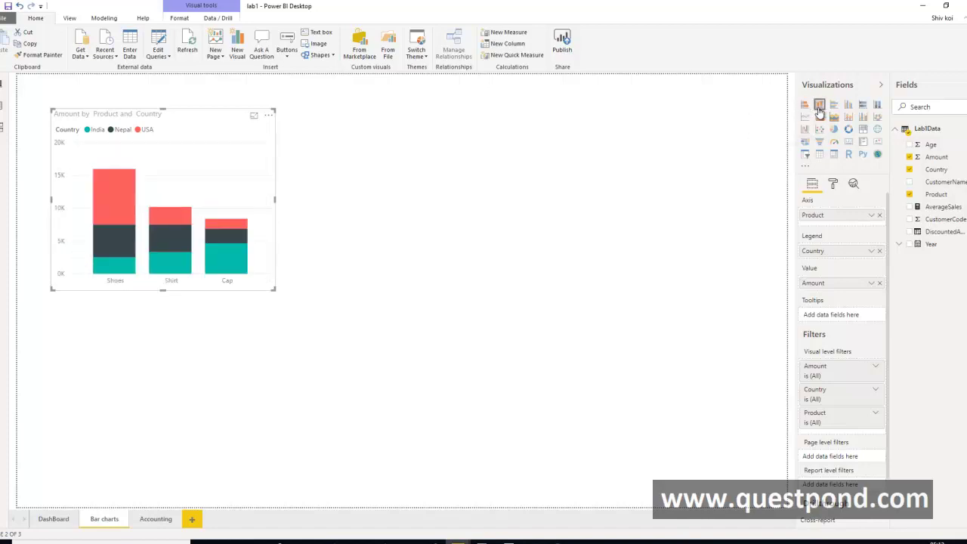
click(452, 189)
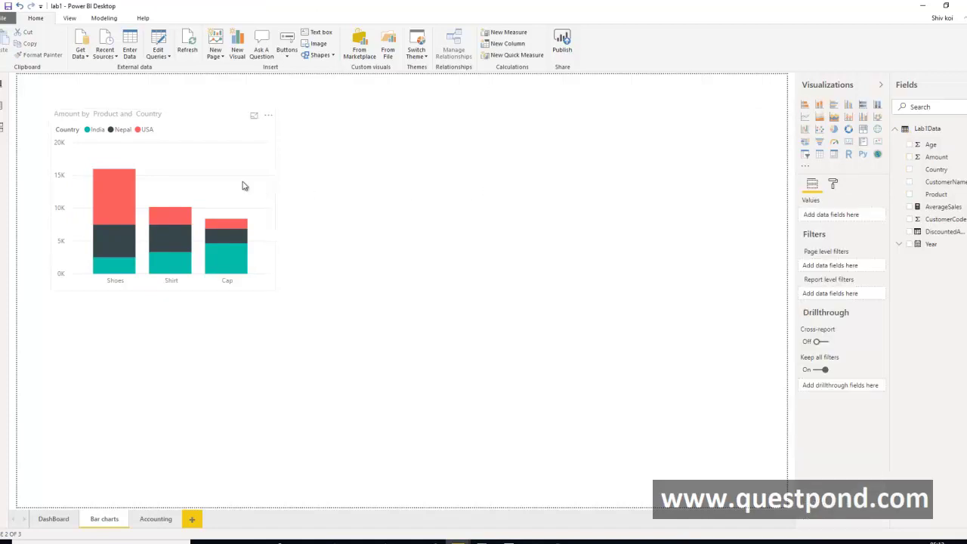
click(245, 151)
click(340, 168)
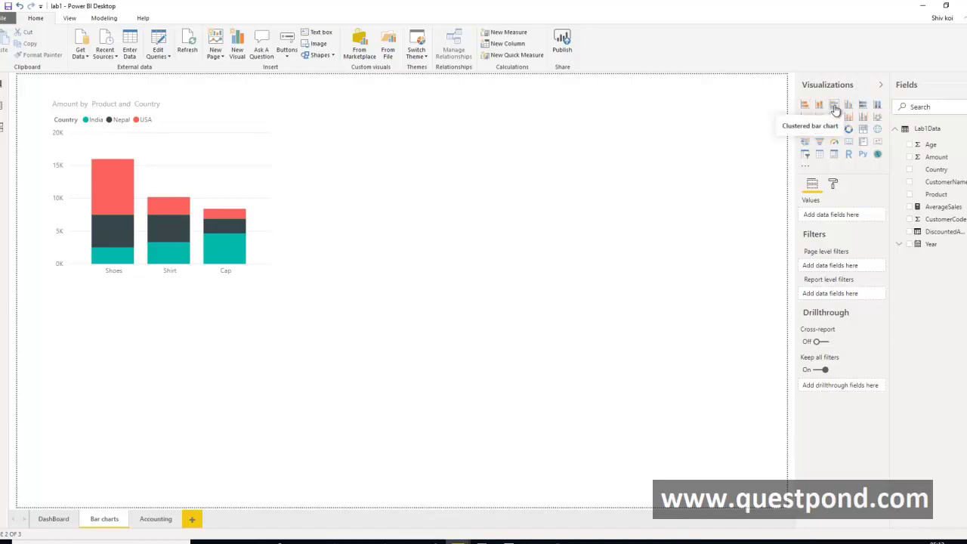
Add a clustered bar chart and place it to the right of the stacked column chart
click(834, 106)
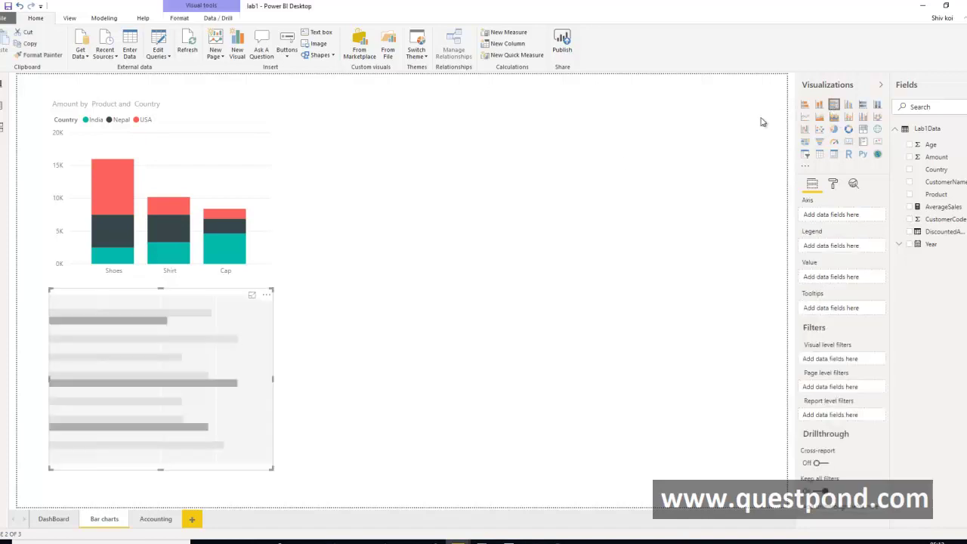
drag(244, 310, 338, 284)
drag(529, 147, 496, 129)
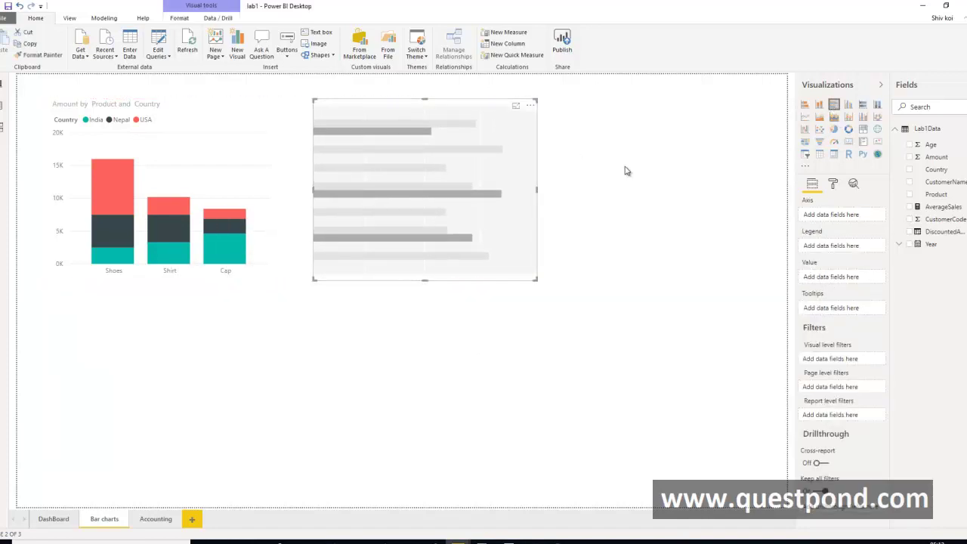
click(576, 173)
click(518, 156)
Plot Amount by Country with Product as legend in the clustered bar chart and shift it slightly closer to the stacked column chart
click(910, 158)
click(909, 171)
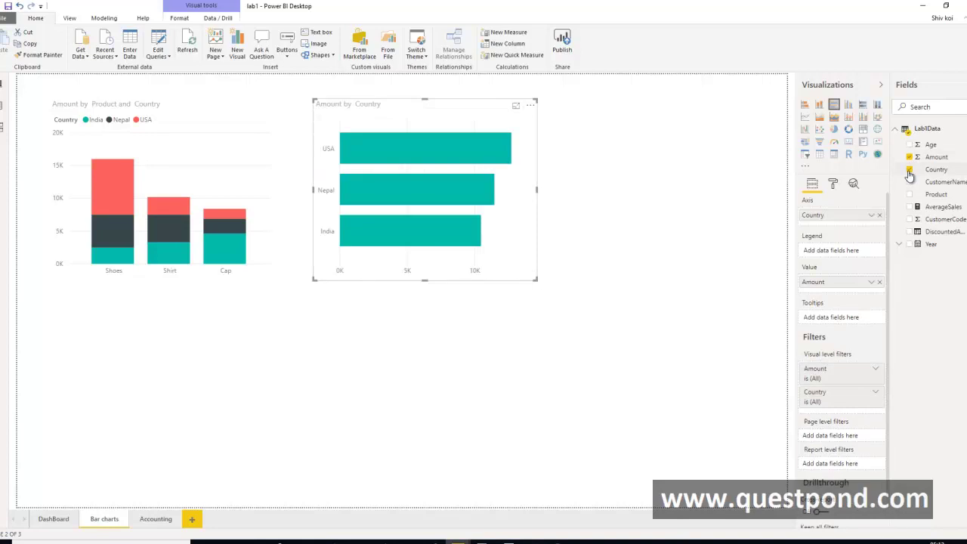
click(909, 195)
click(713, 190)
mouse_move(530, 131)
mouse_down()
mouse_move(518, 156)
mouse_move(515, 141)
mouse_up()
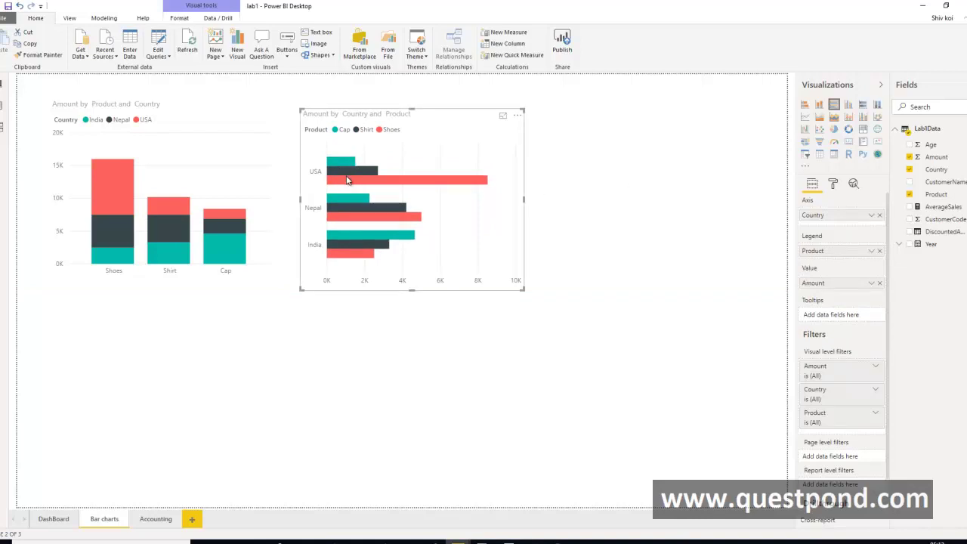
Convert the clustered bar chart of Amount by Country and Product to a clustered column chart
mouse_move(343, 188)
mouse_move(363, 240)
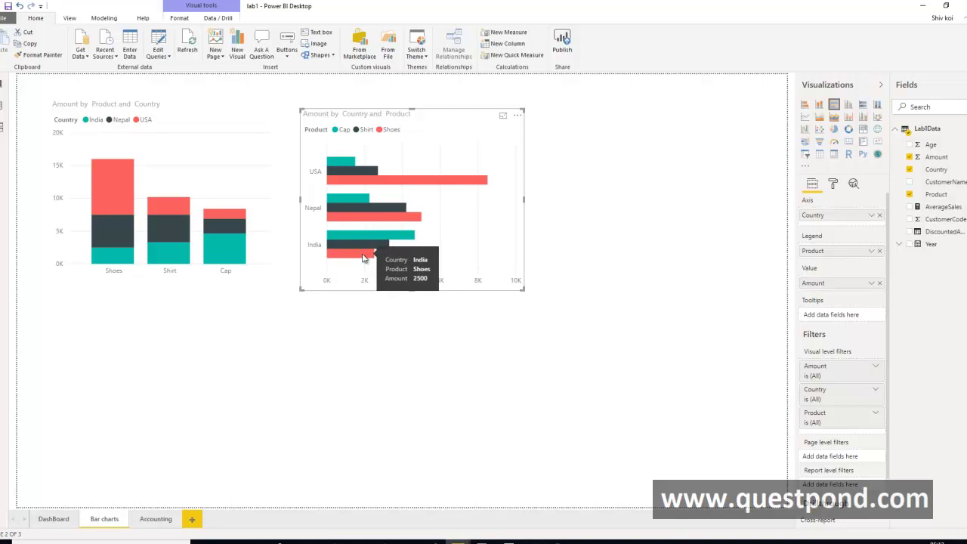
click(582, 221)
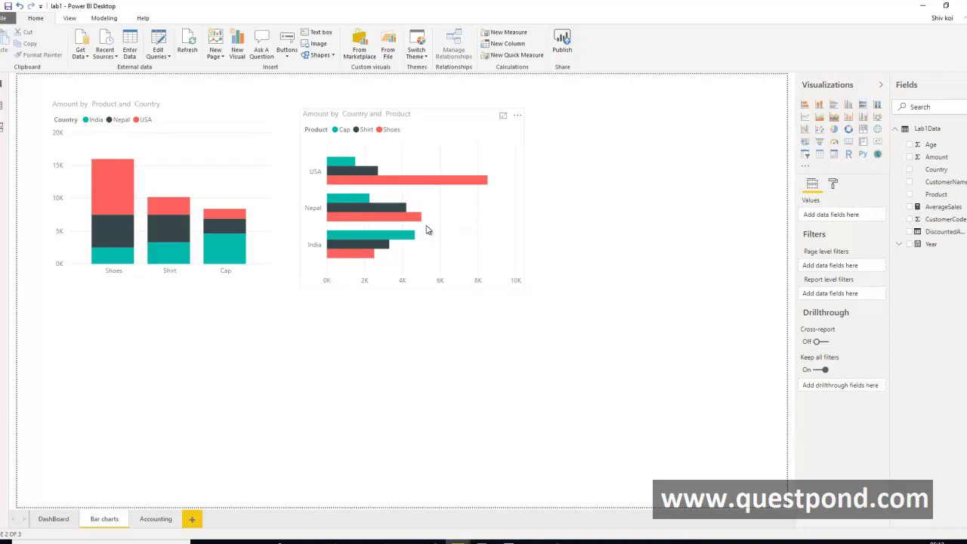
mouse_move(489, 218)
mouse_down()
mouse_move(529, 213)
mouse_move(498, 216)
mouse_up()
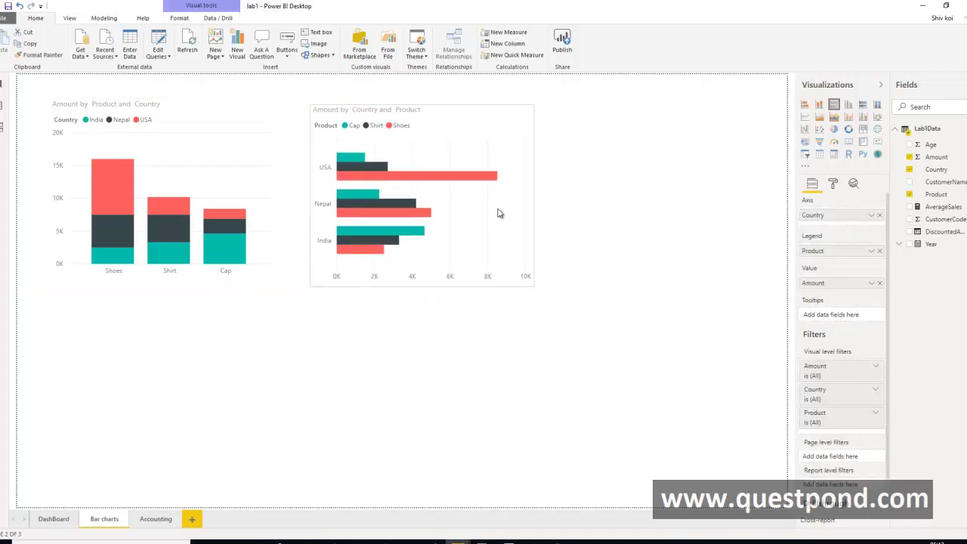
click(848, 106)
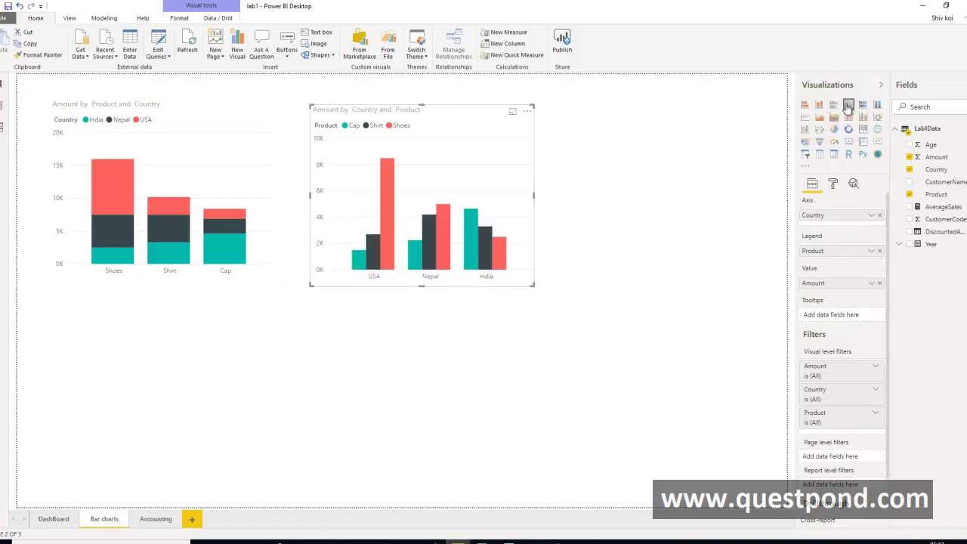
click(834, 104)
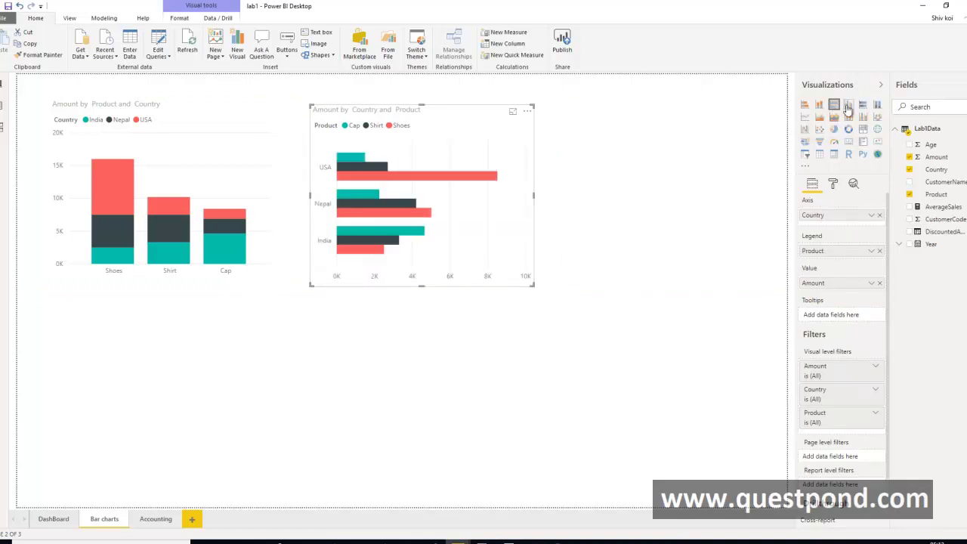
click(849, 107)
click(651, 169)
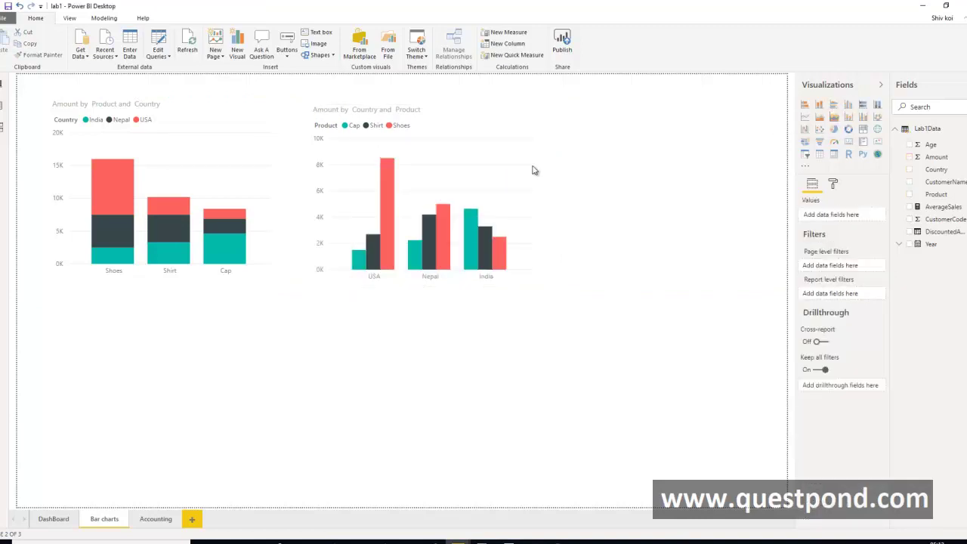
Move the clustered column chart farther from the stacked column chart and enlarge it
drag(523, 160, 578, 154)
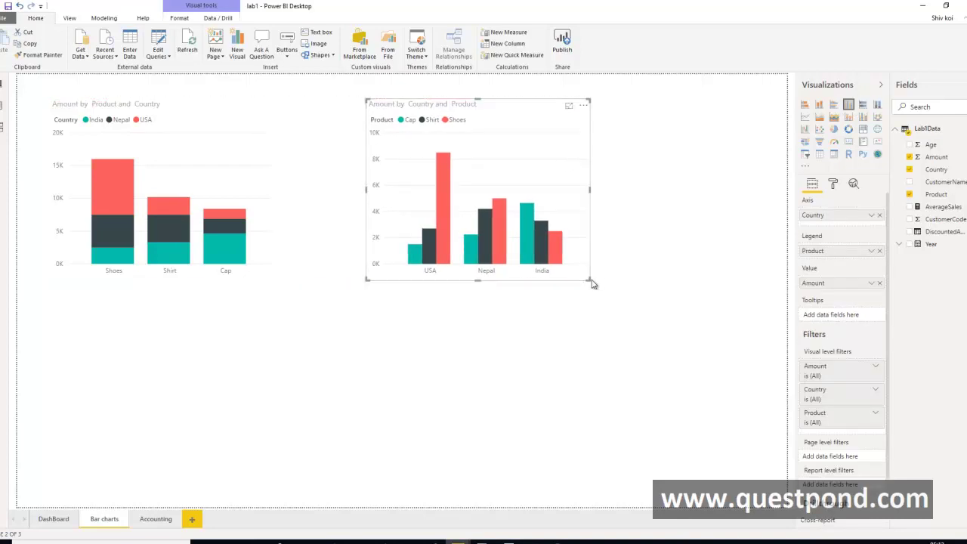
drag(588, 281, 699, 332)
click(710, 300)
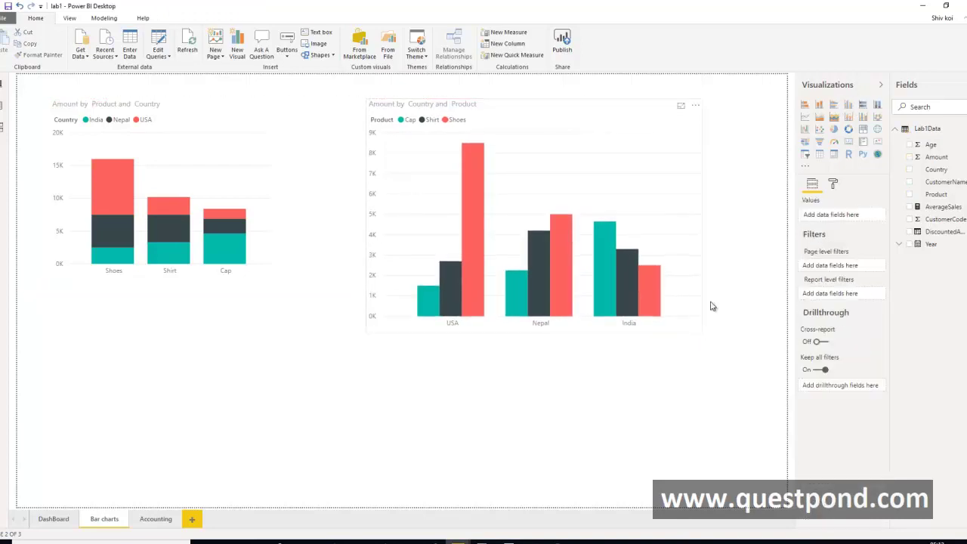
click(639, 152)
Enlarge the stacked column chart of Amount by Product and Country to fill the space beside the clustered chart
click(265, 178)
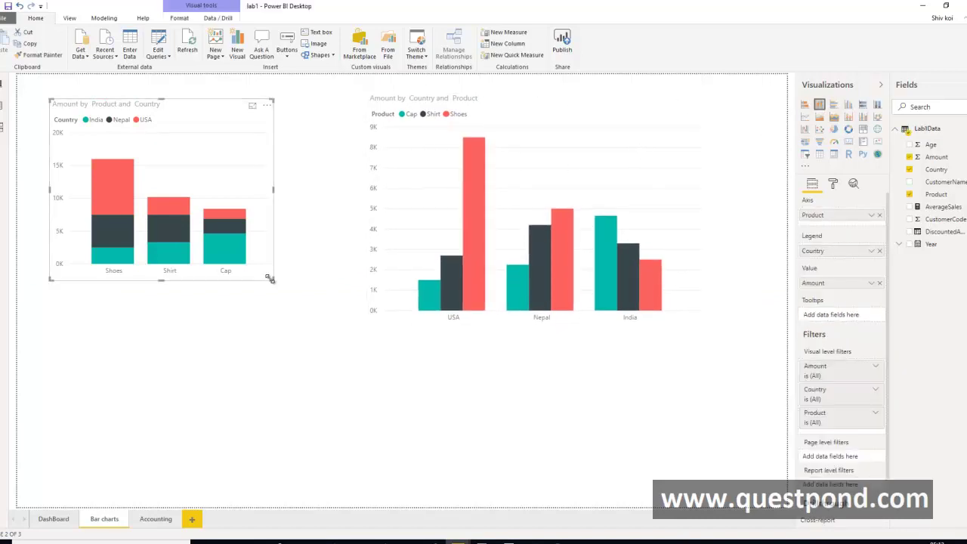
click(275, 288)
click(274, 285)
drag(273, 281, 344, 325)
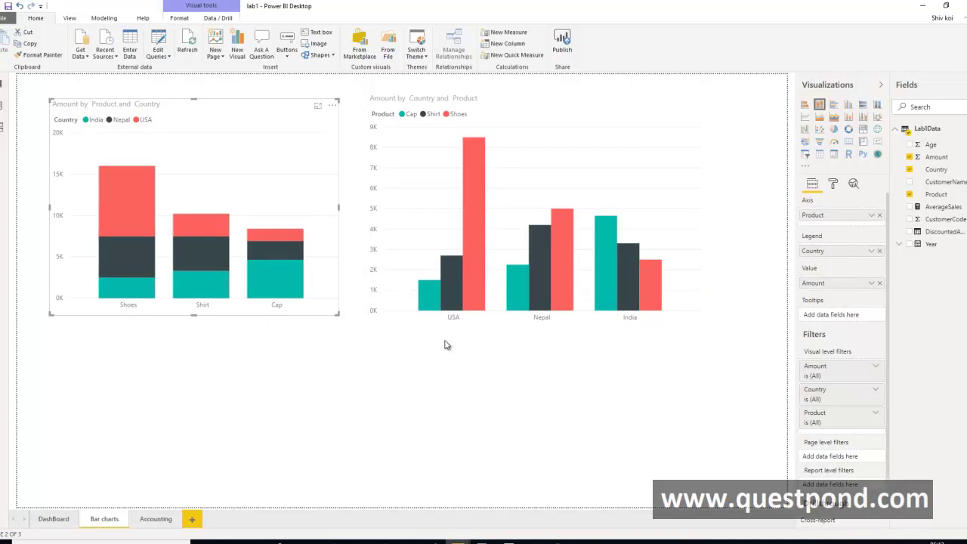
click(446, 340)
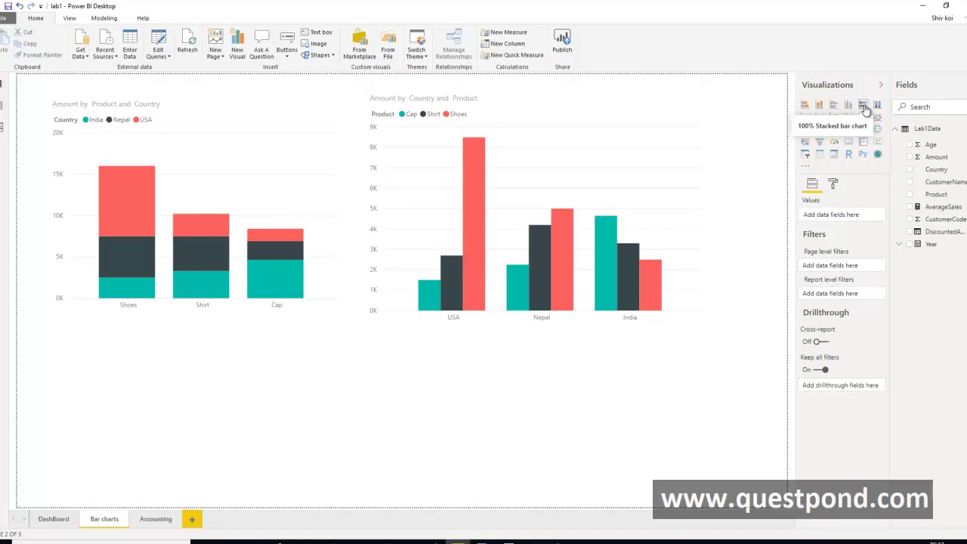
Add a 100% stacked bar chart below the stacked column chart with Country as axis, Product as legend and Amount as value
click(863, 107)
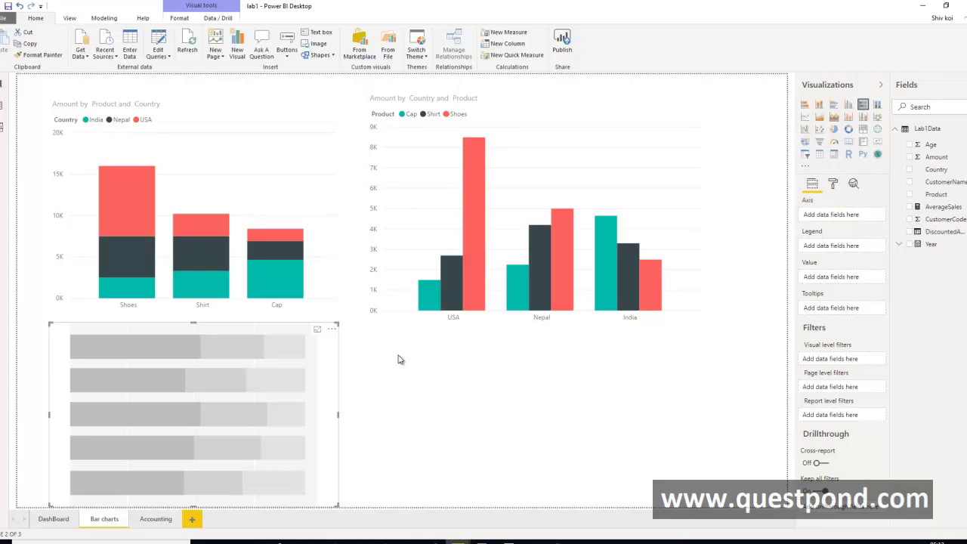
drag(324, 367, 332, 367)
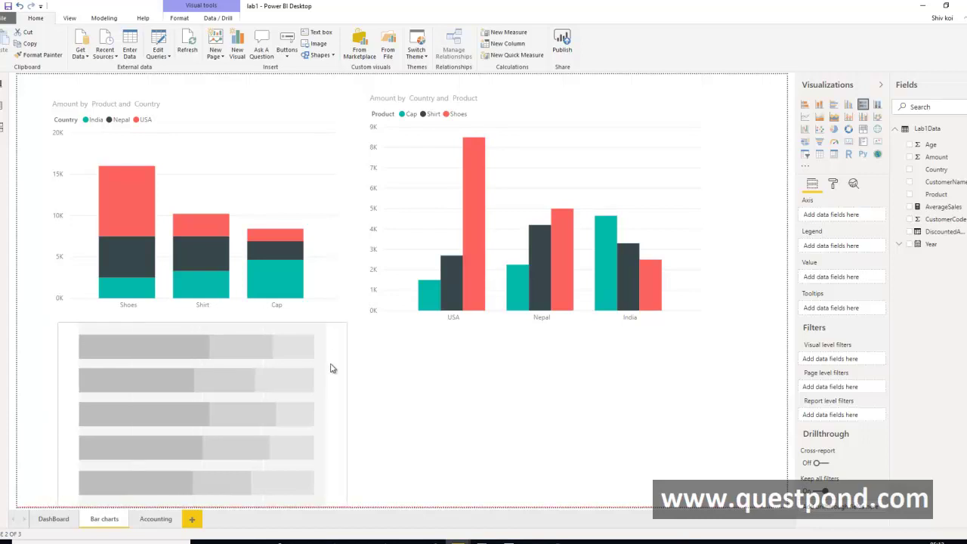
click(910, 169)
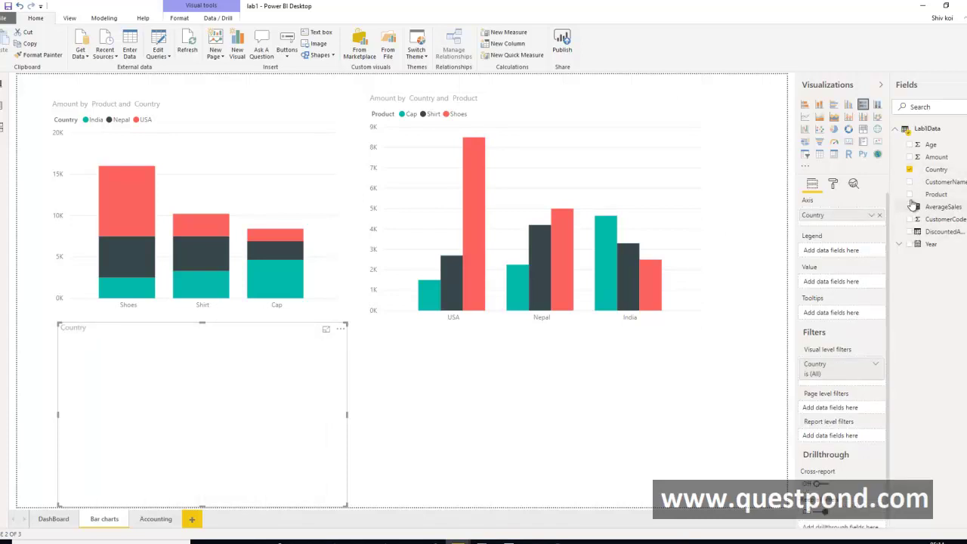
click(910, 194)
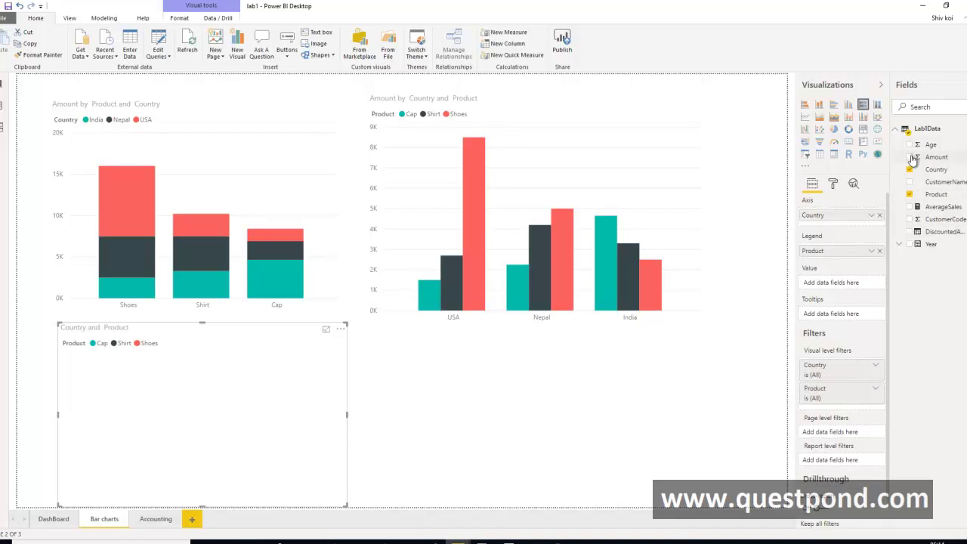
click(910, 157)
click(528, 365)
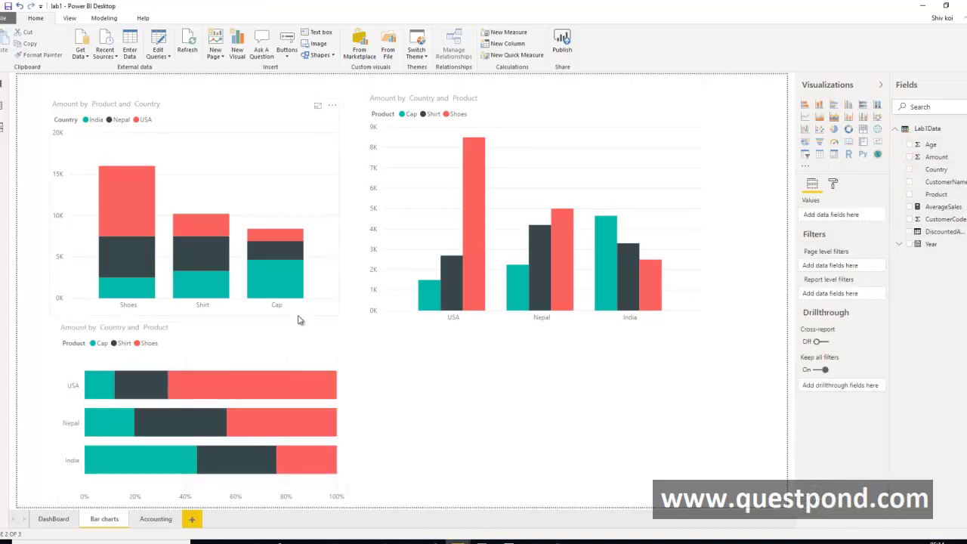
Convert the 100% stacked bar chart to a 100% stacked column chart and compare it with the stacked column chart
click(280, 351)
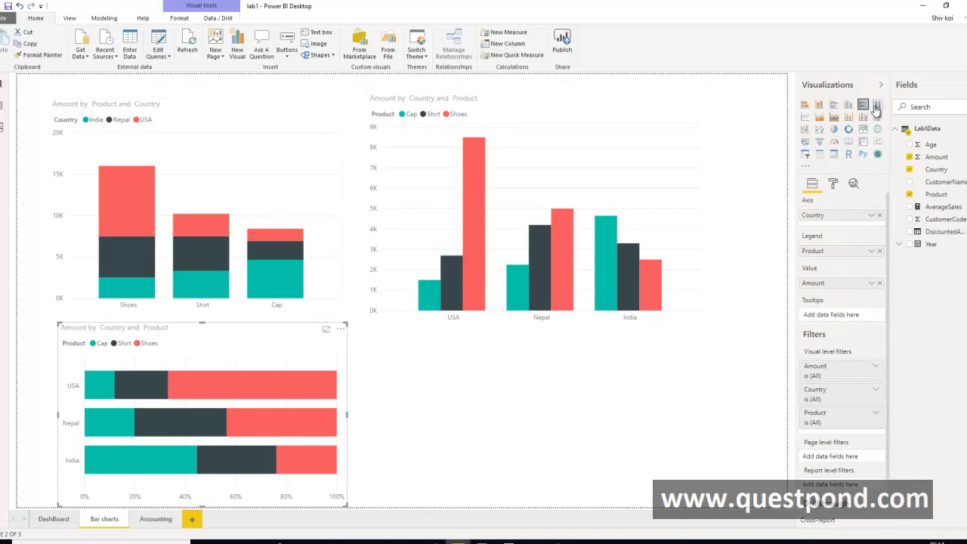
click(877, 104)
click(403, 413)
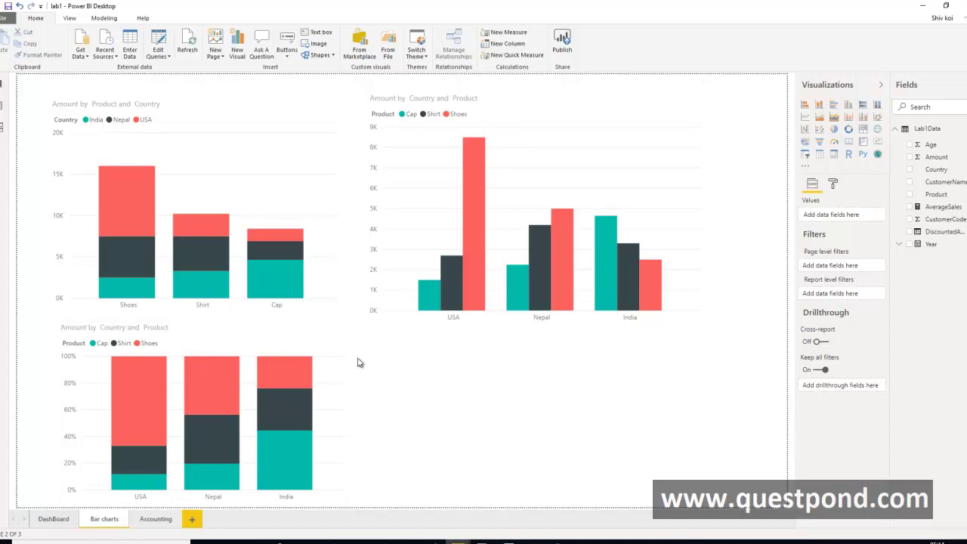
click(339, 382)
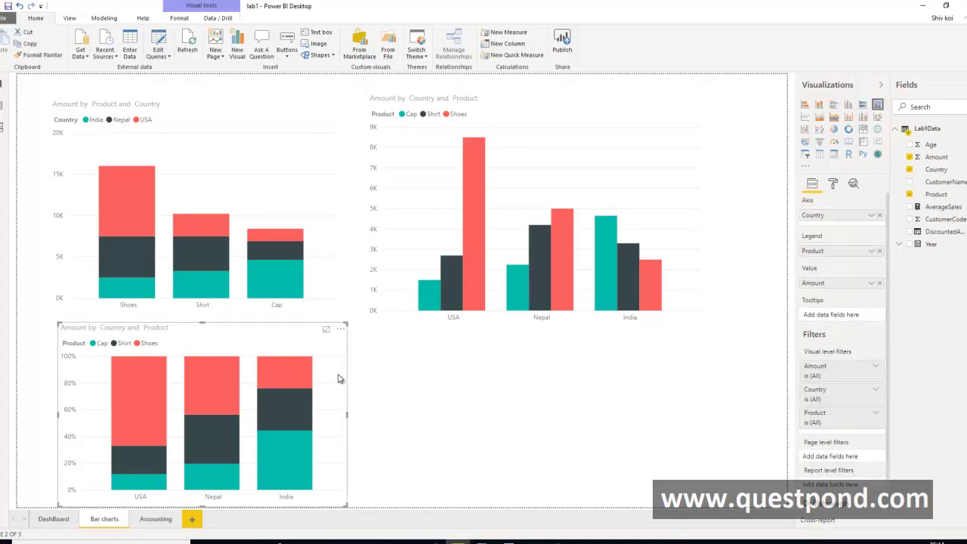
click(234, 168)
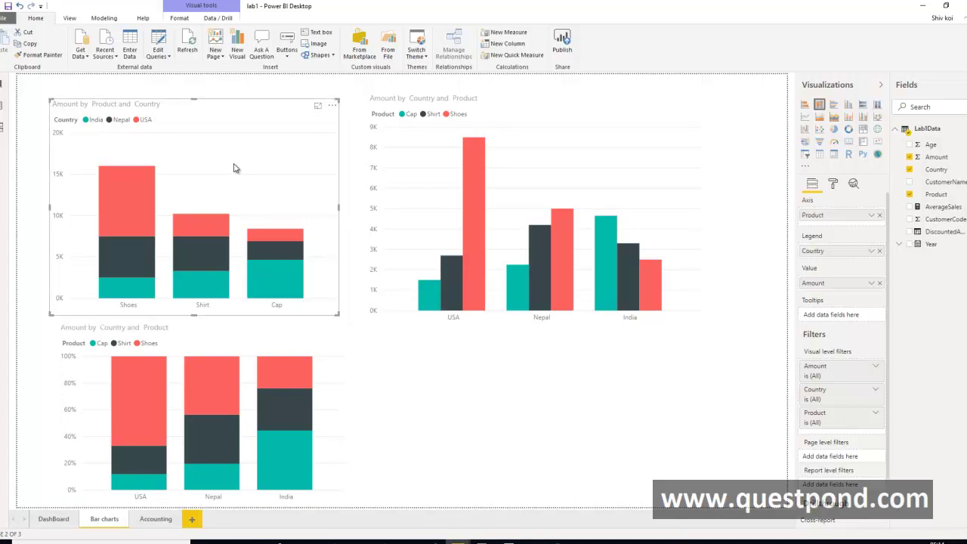
Move the Product field of the 100% stacked column chart from Legend to Value
click(318, 388)
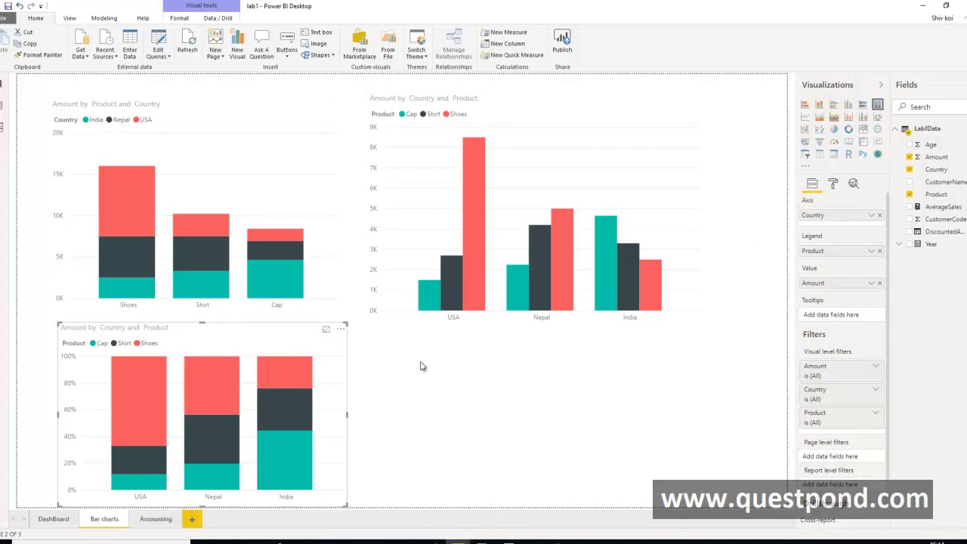
click(871, 252)
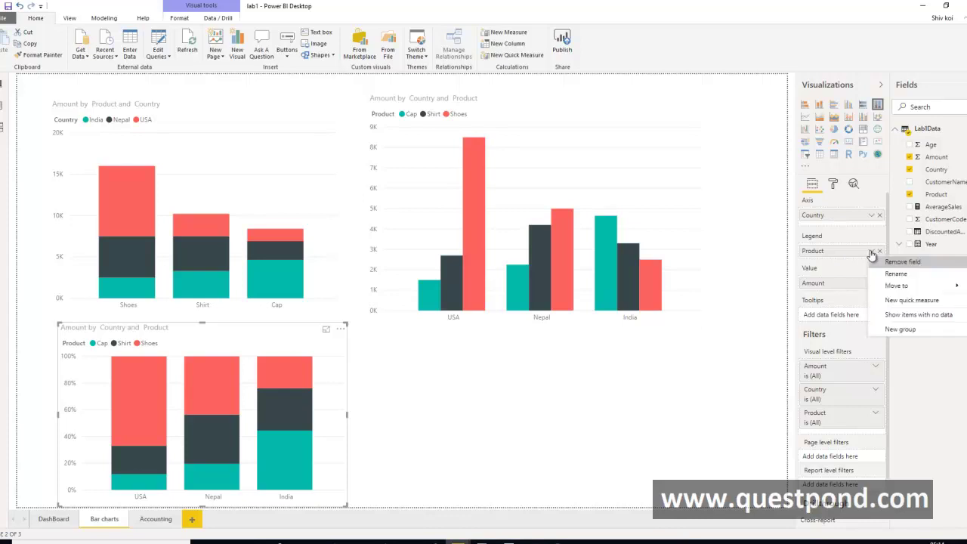
mouse_move(893, 287)
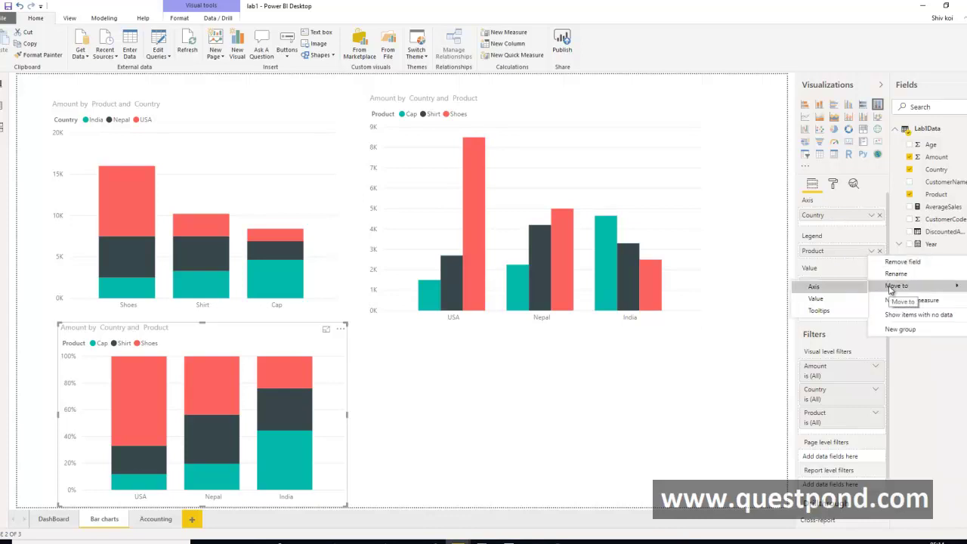
click(854, 301)
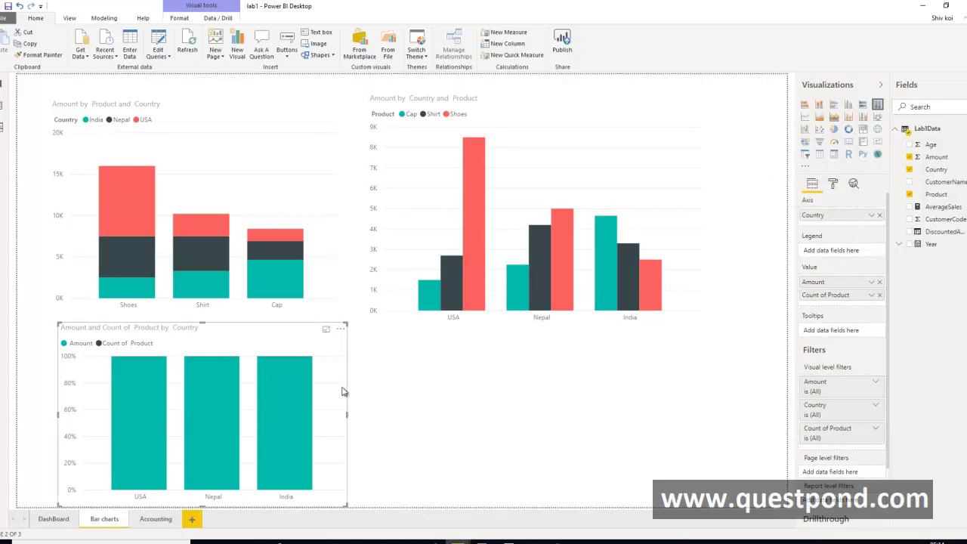
Remove the Country, Amount and Product fields from the 100% stacked column chart and delete the chart
click(879, 215)
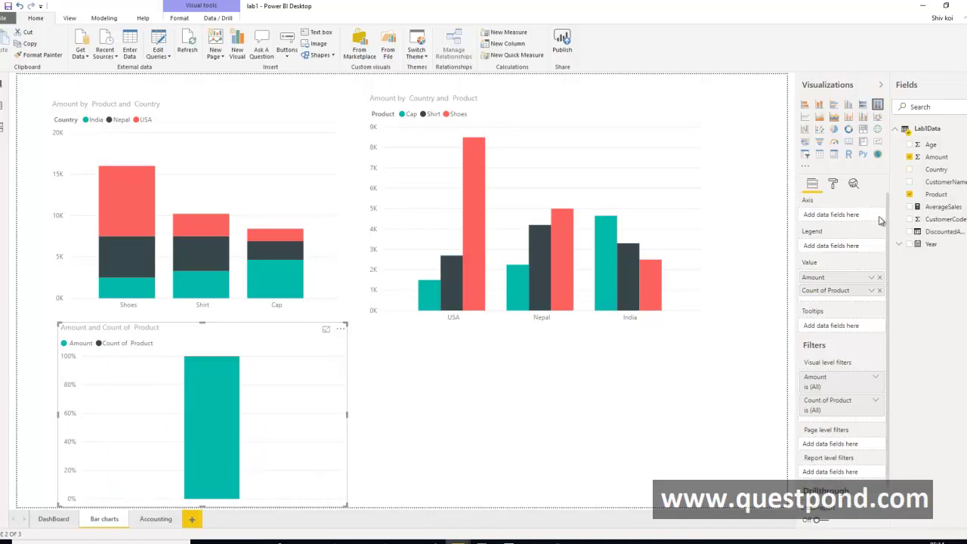
click(880, 278)
click(880, 278)
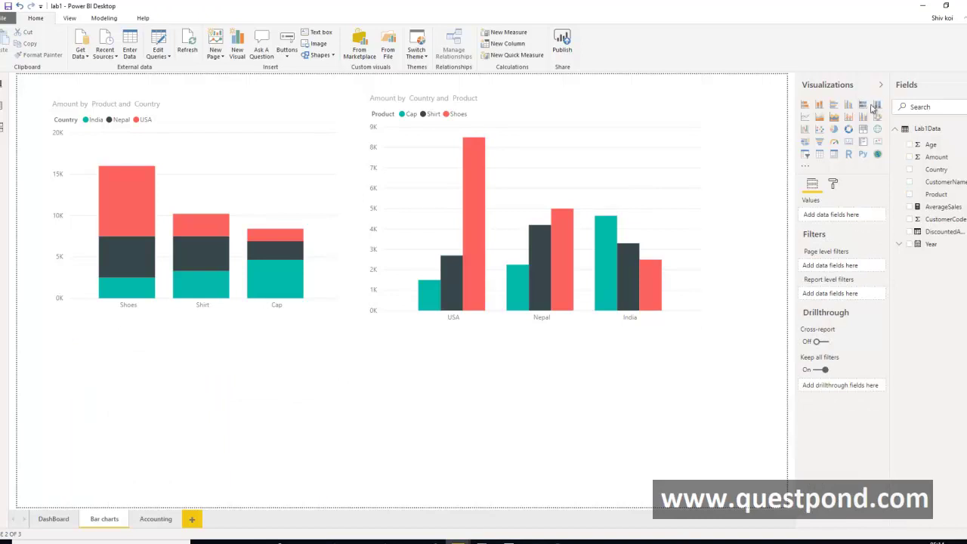
Add a 100% stacked column chart below the stacked column chart with Product as axis, Country as legend and Amount as value
click(876, 105)
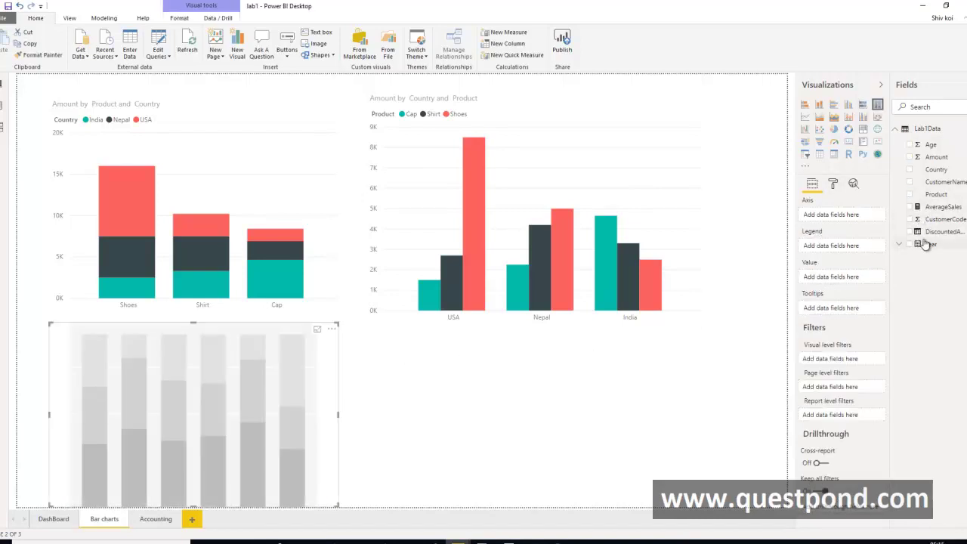
click(910, 158)
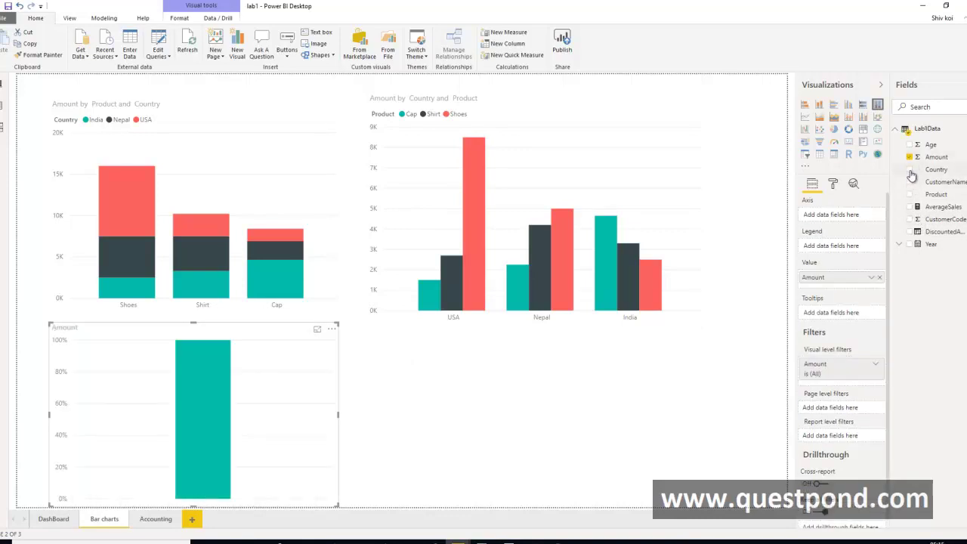
click(910, 194)
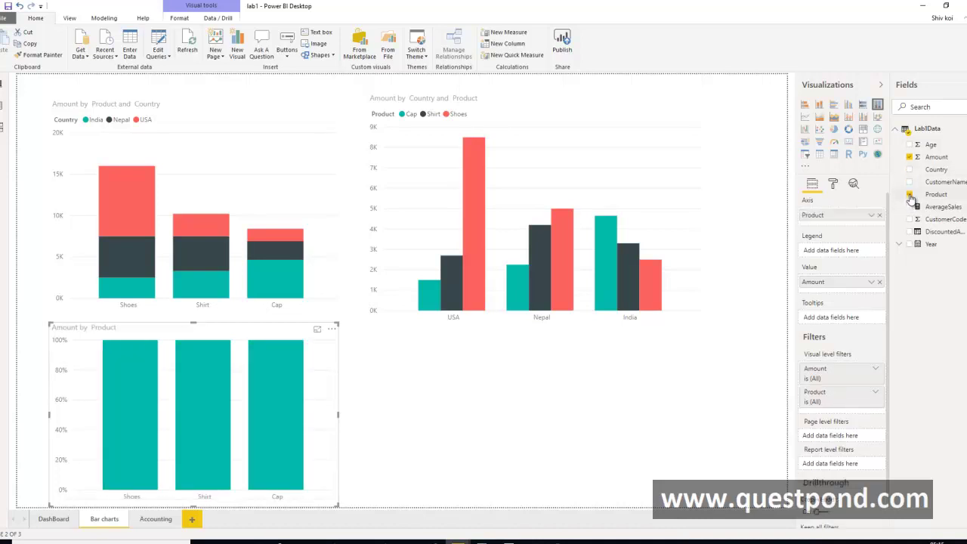
click(911, 170)
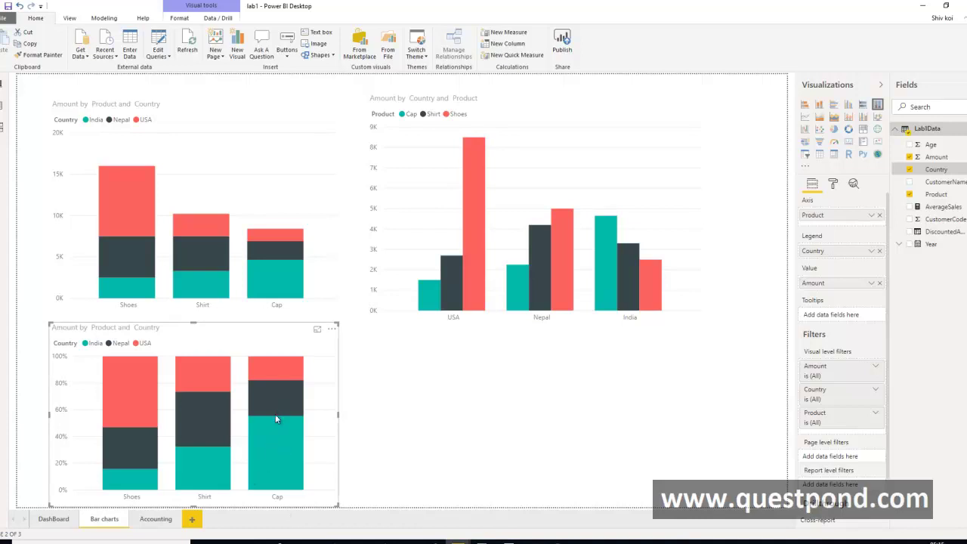
click(327, 277)
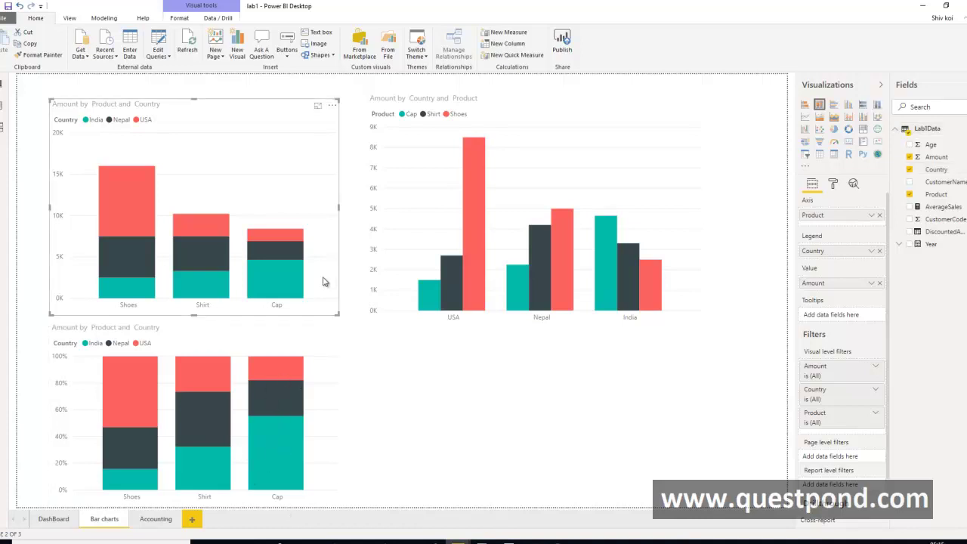
Turn on data labels for the 100% stacked column chart, then select the stacked column chart above it
click(319, 429)
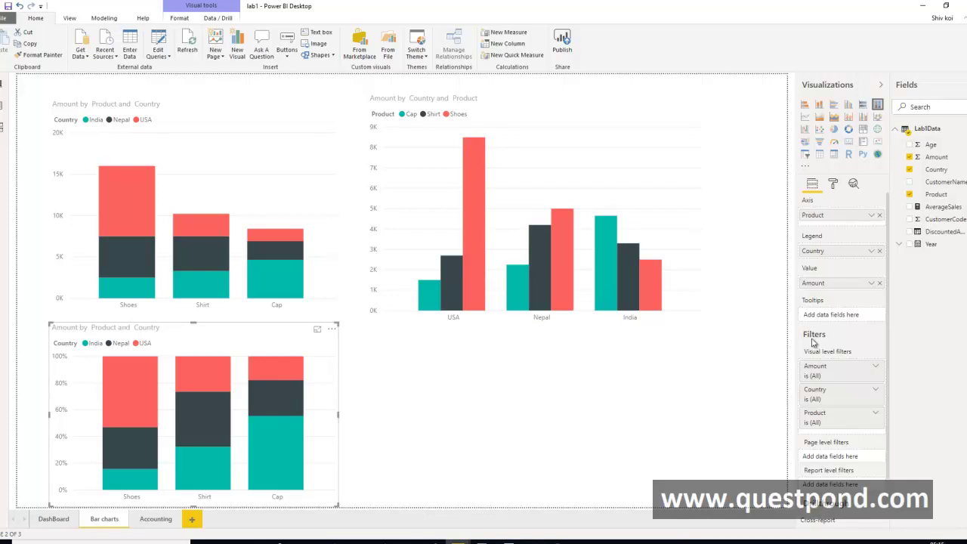
click(834, 185)
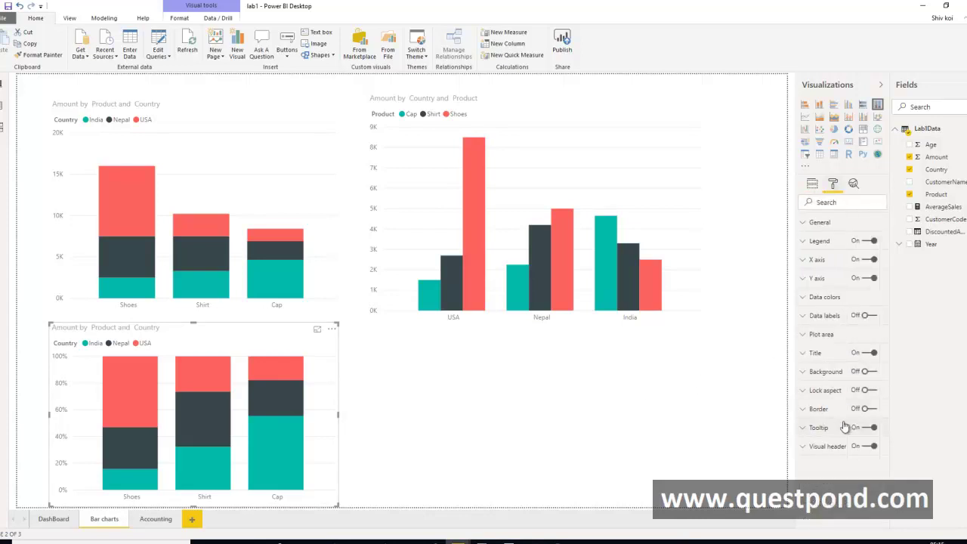
click(868, 315)
click(286, 250)
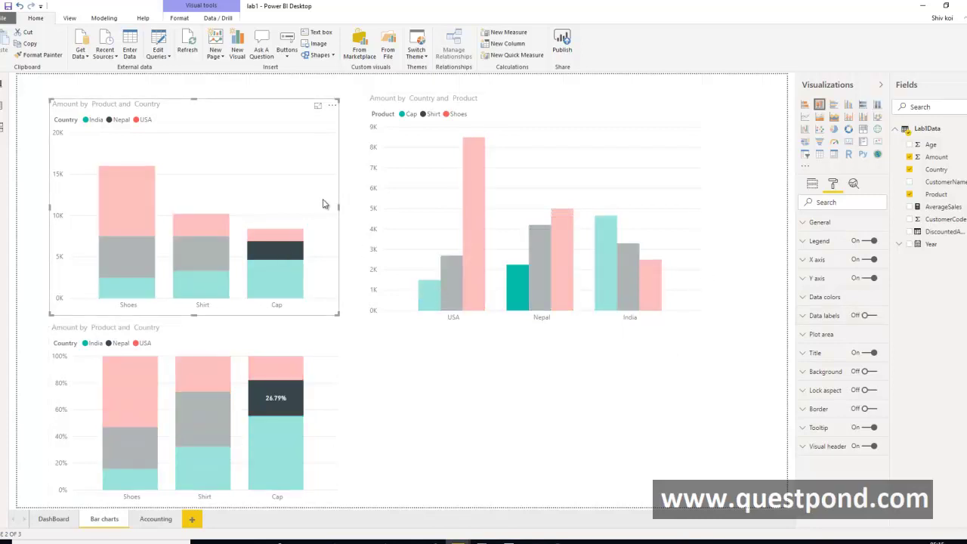
click(347, 267)
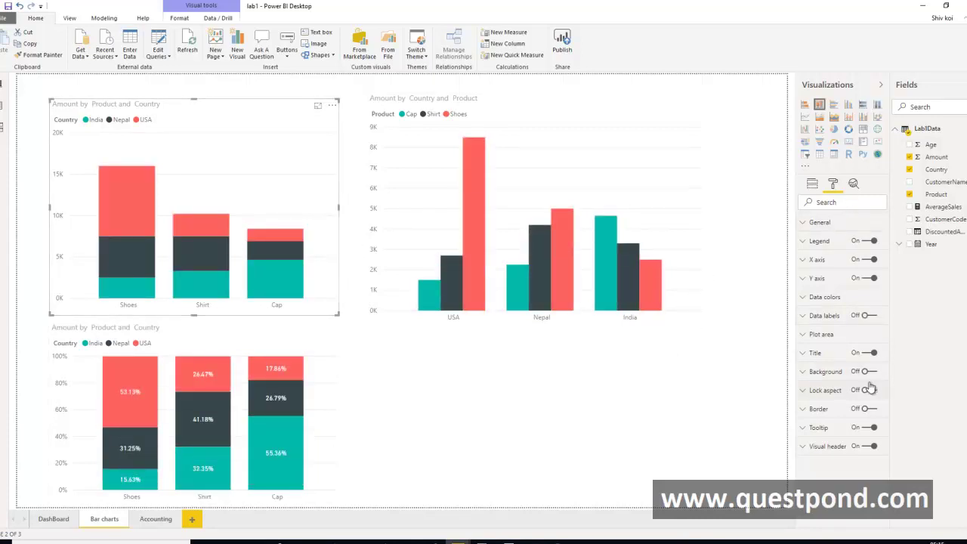
Turn on data labels for the stacked column chart and read the India value of its Cap column
click(874, 318)
click(596, 379)
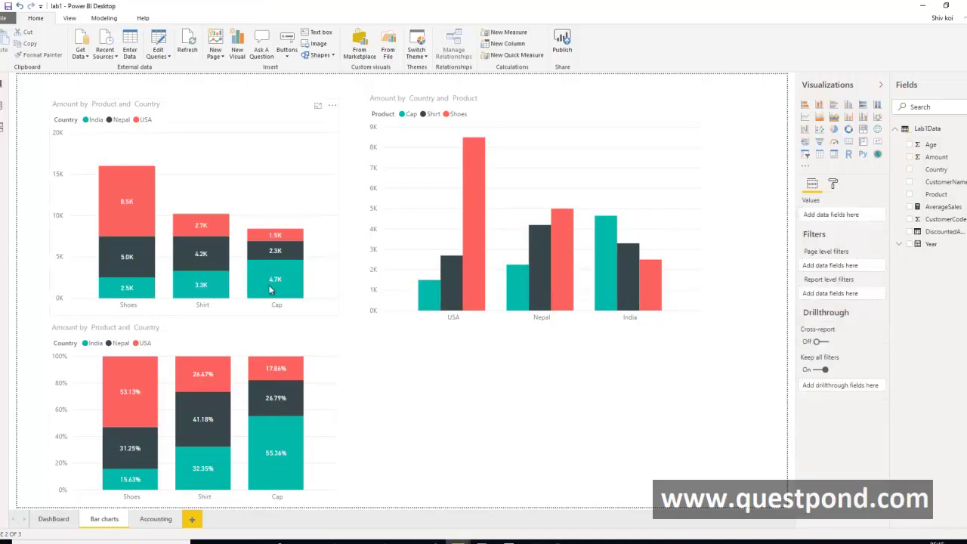
mouse_move(274, 288)
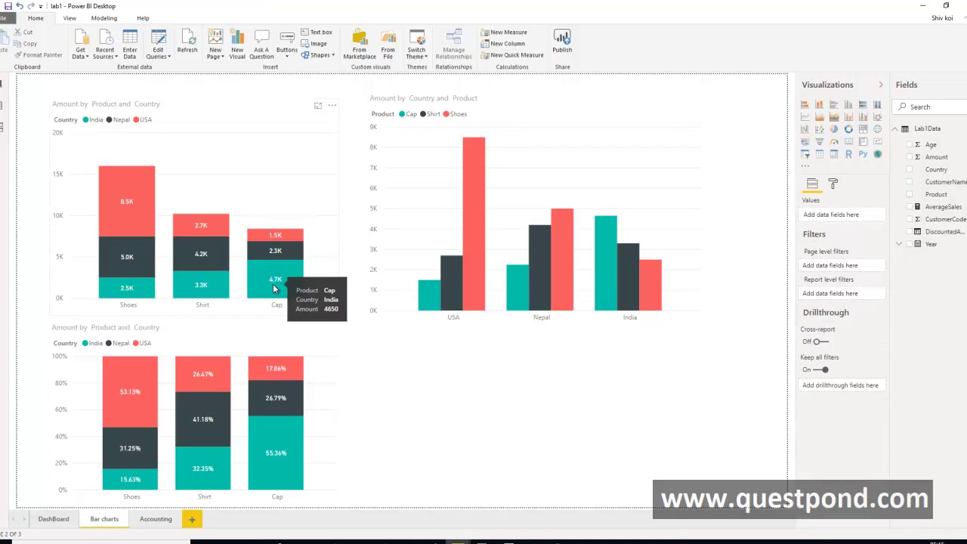
mouse_move(280, 399)
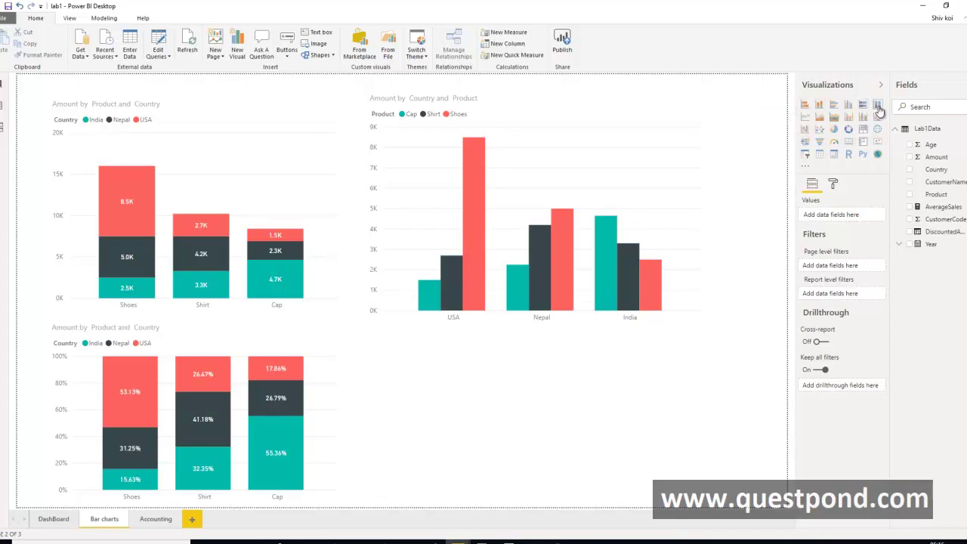
Convert the clustered column chart to a 100% stacked bar chart, then back to a clustered column chart
click(665, 294)
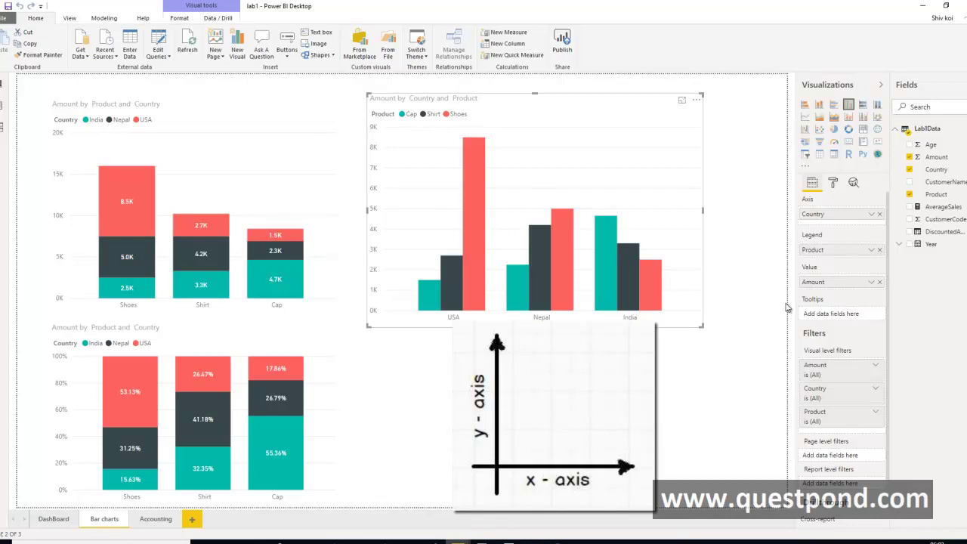
click(863, 106)
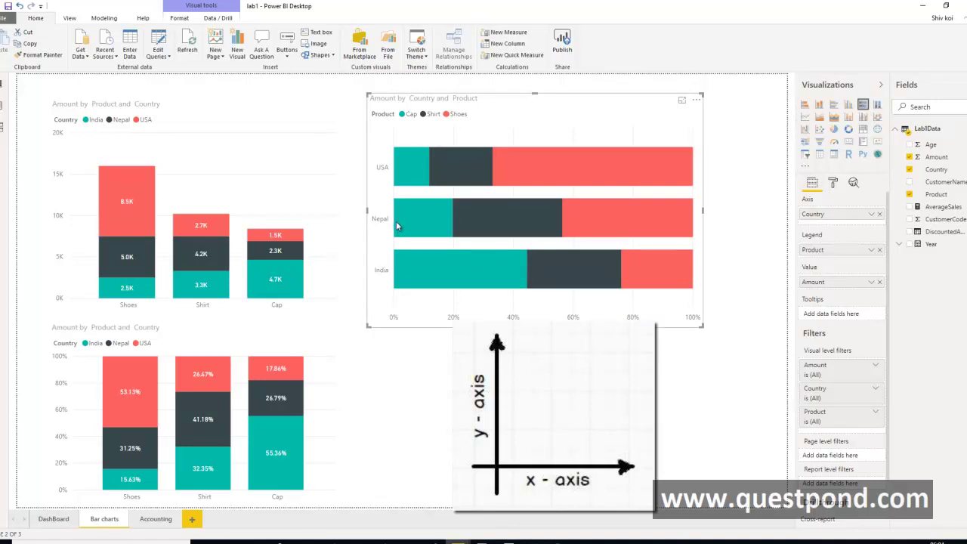
click(849, 106)
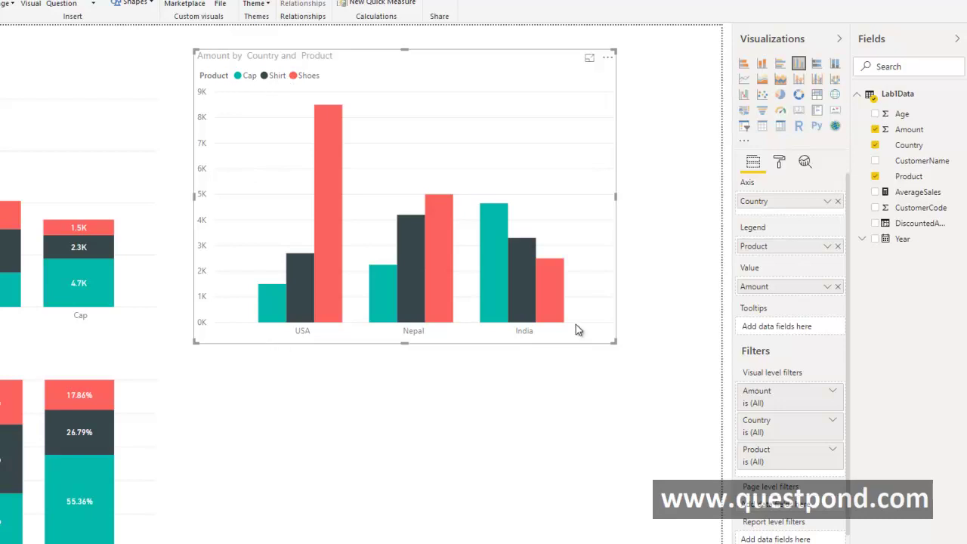
Swap the clustered column chart's Country and Product fields so that Product is the axis and Country the legend
click(838, 202)
click(837, 241)
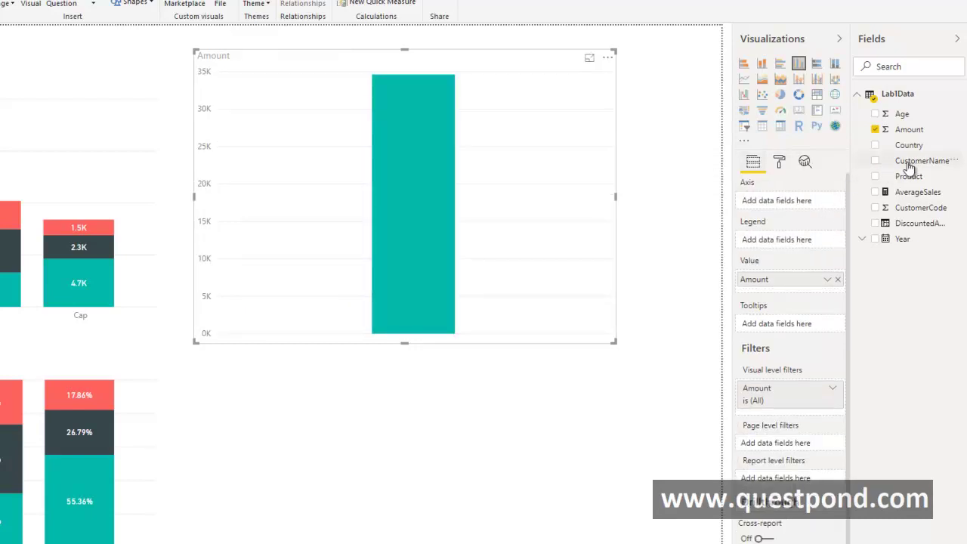
drag(907, 177, 788, 204)
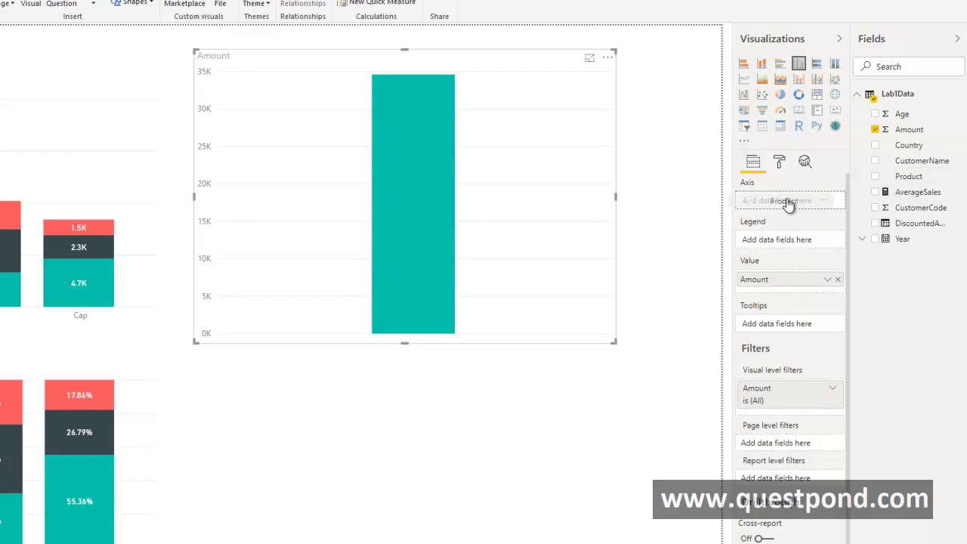
drag(788, 204, 787, 204)
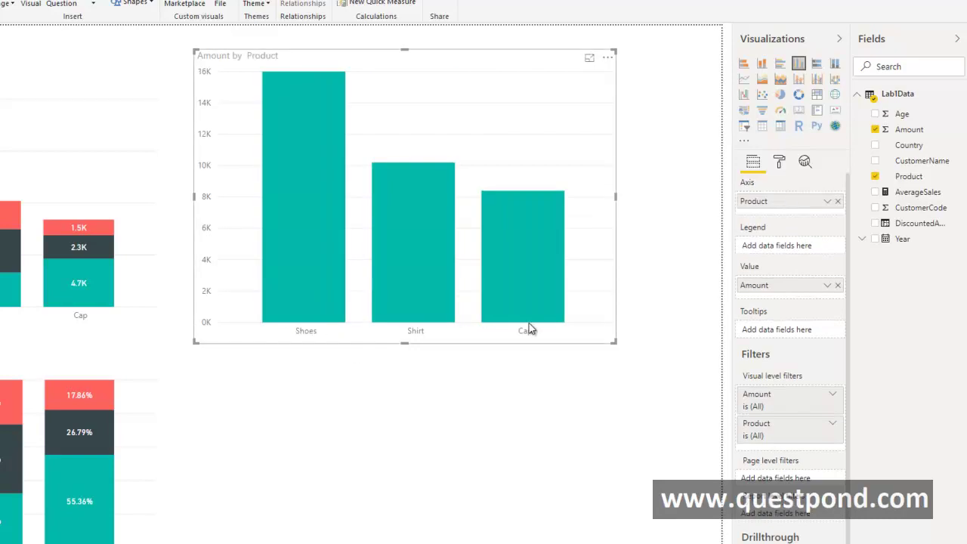
drag(906, 146, 805, 250)
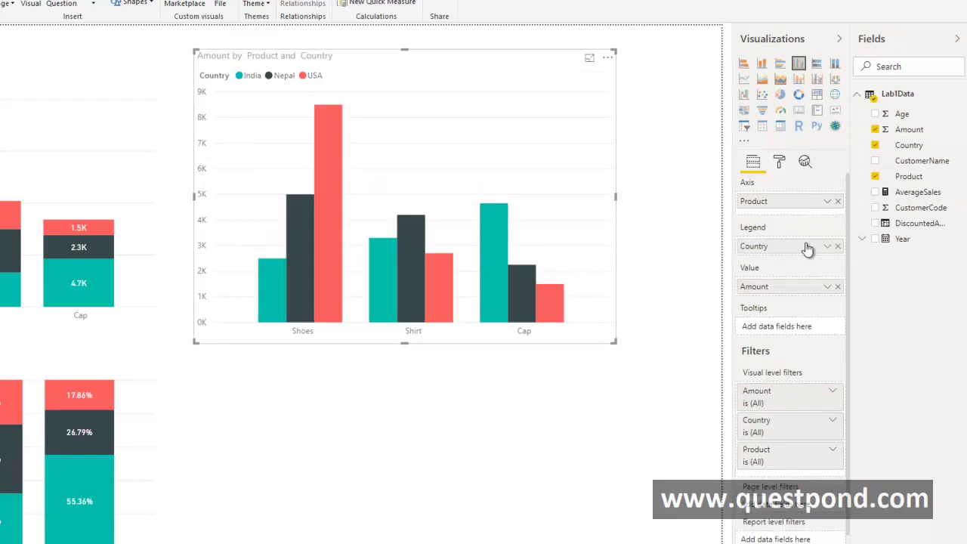
Check the aggregation options of the clustered column chart's Amount field, then highlight the Shirt columns and clear the highlight
click(827, 288)
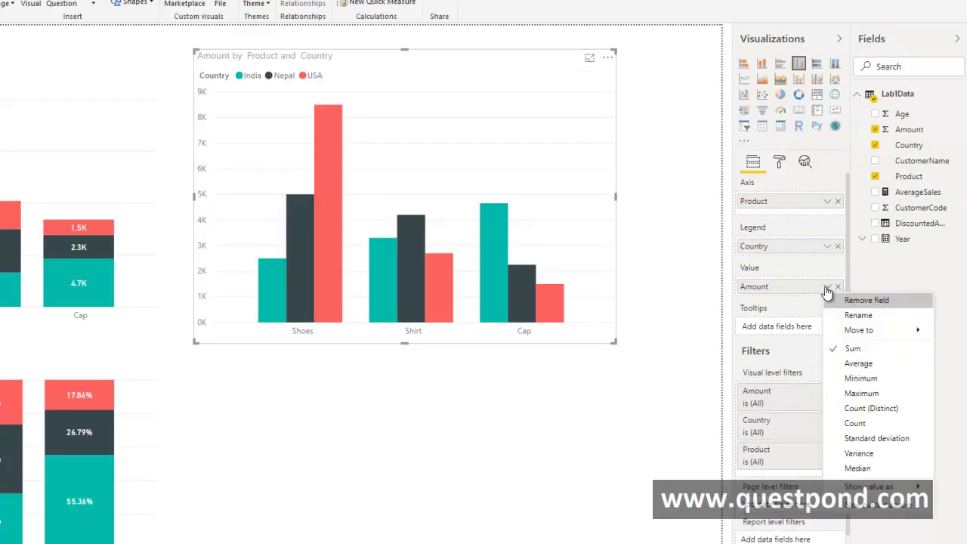
click(405, 415)
click(420, 339)
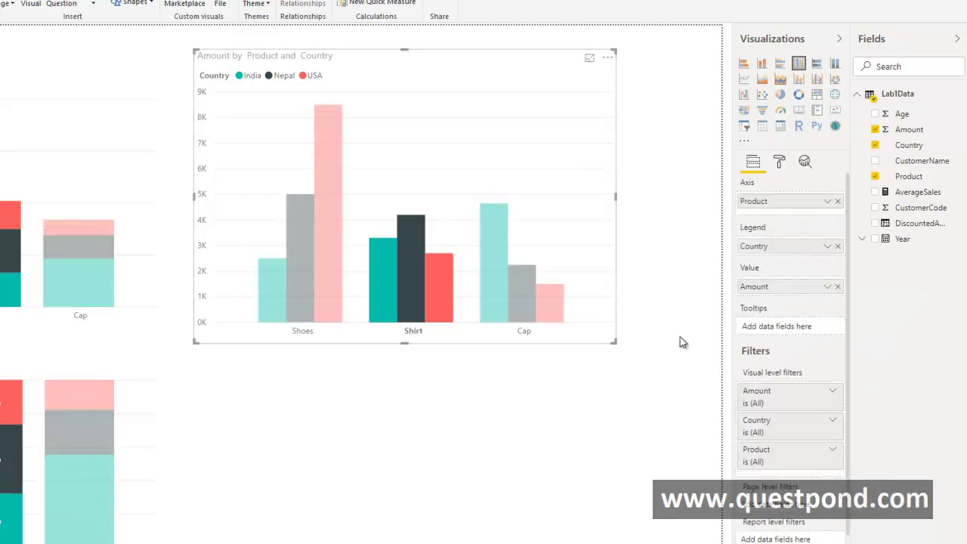
click(605, 344)
click(605, 342)
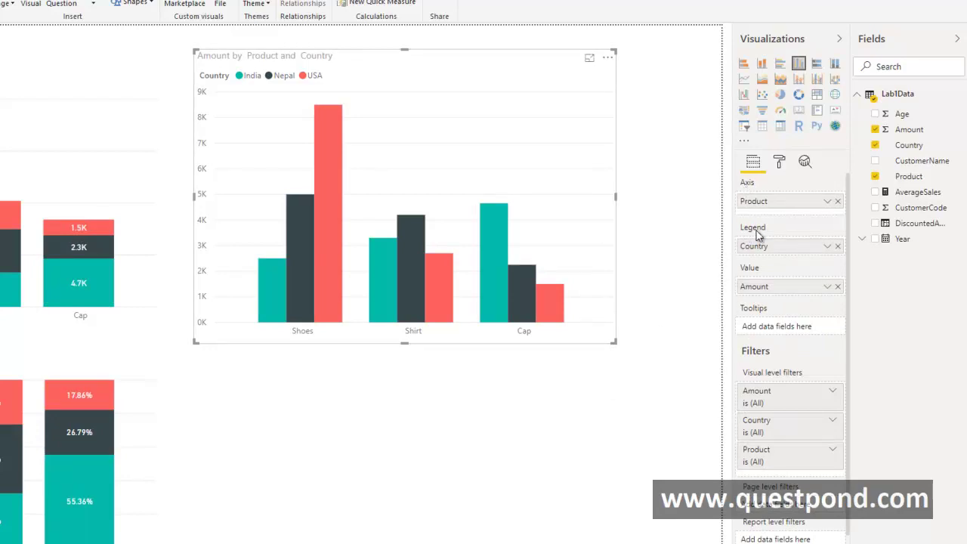
click(399, 414)
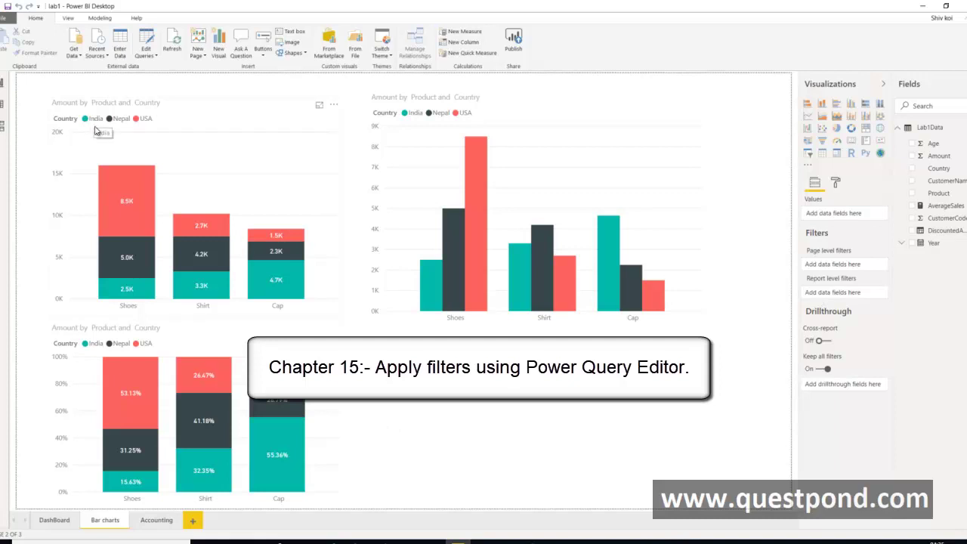
Look through the customer table on the DashBoard page and the Bar charts page, then view the underlying Lab1Data records
click(51, 520)
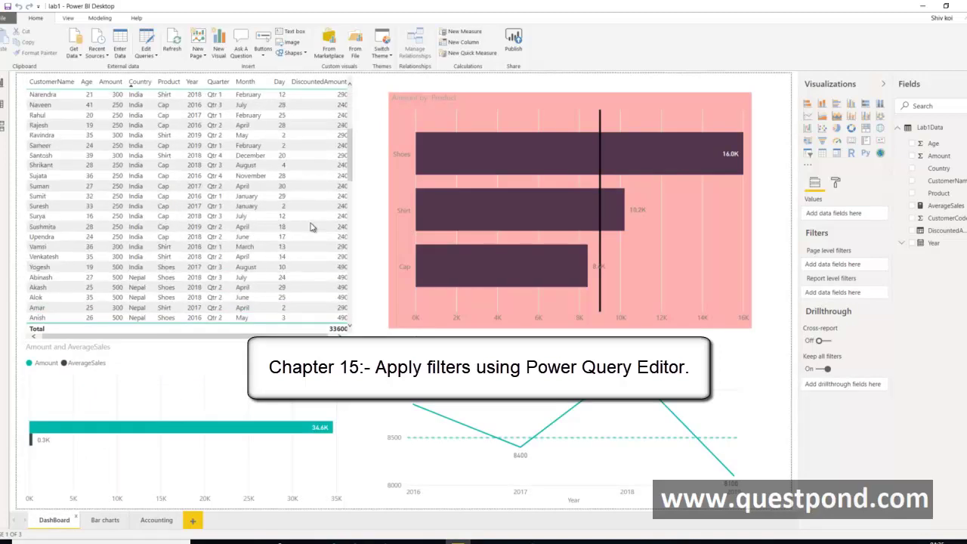
scroll(318, 219, down, 10)
scroll(172, 247, down, 3)
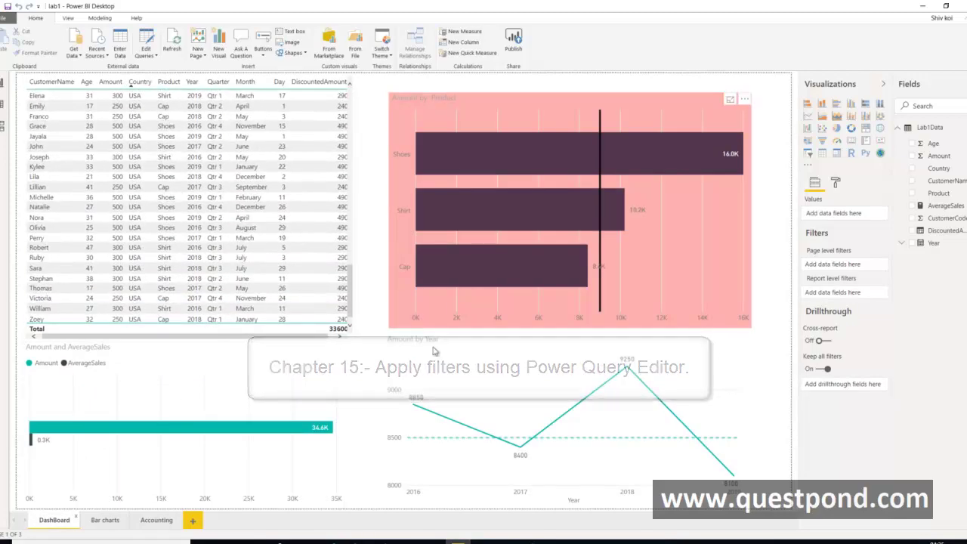
click(108, 520)
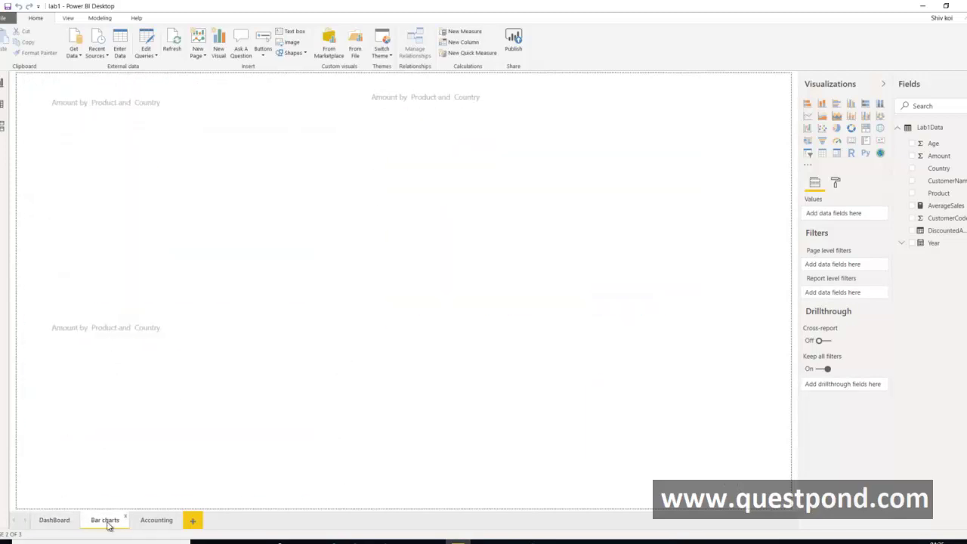
click(62, 522)
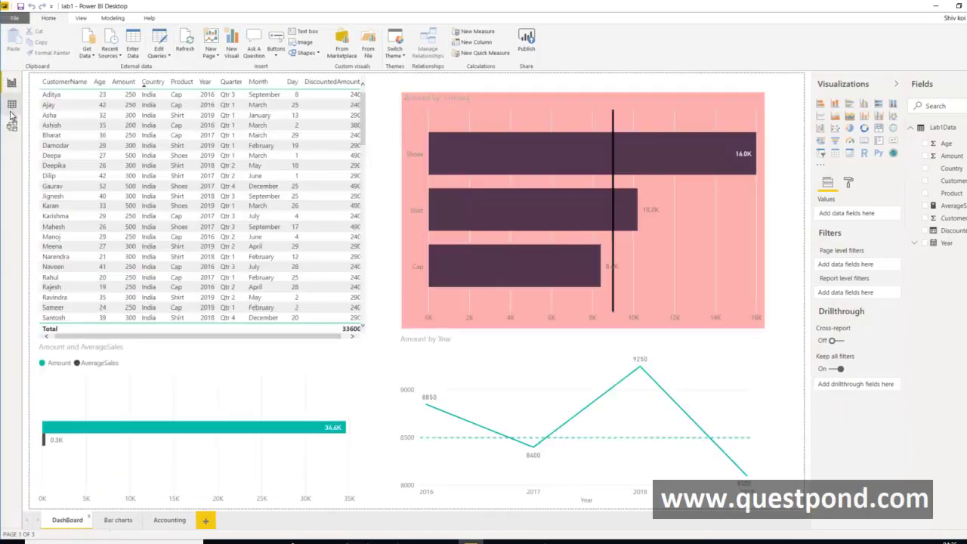
click(12, 106)
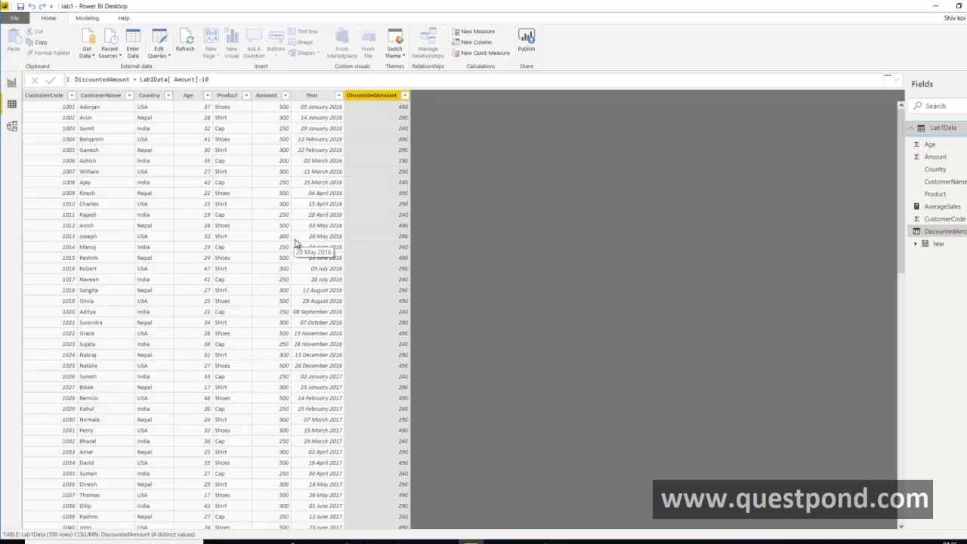
Filter the Country column of Lab1Data in Power Query Editor to India and both Nepal entries, and apply the query changes
click(165, 43)
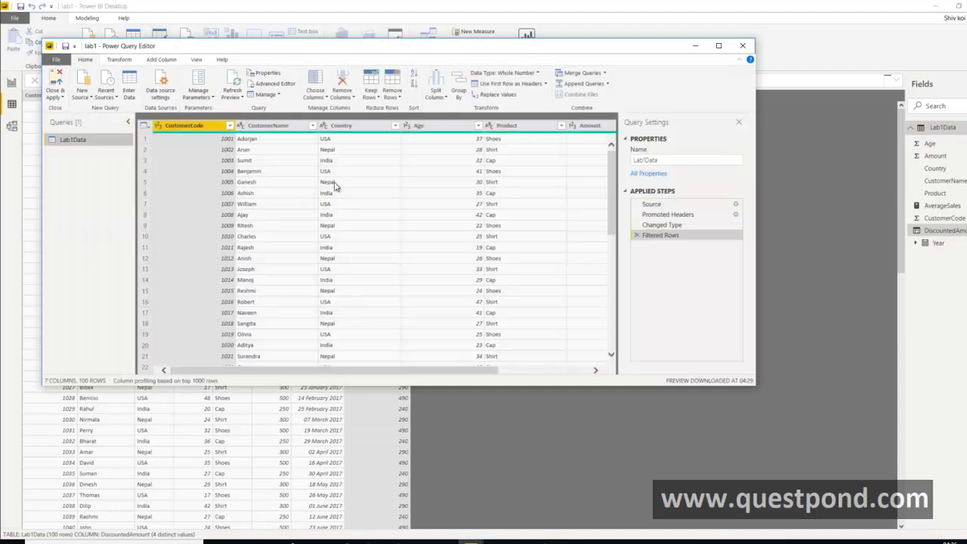
click(394, 126)
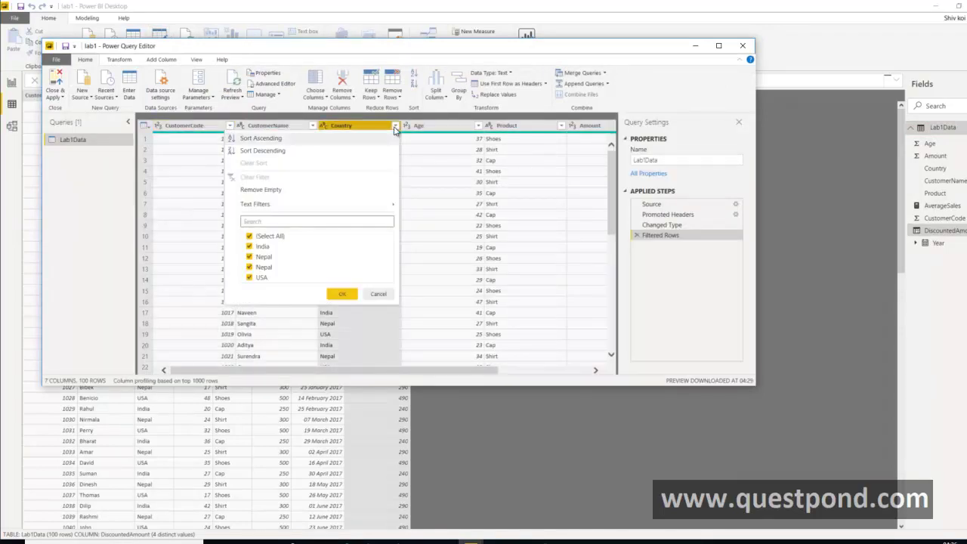
click(249, 235)
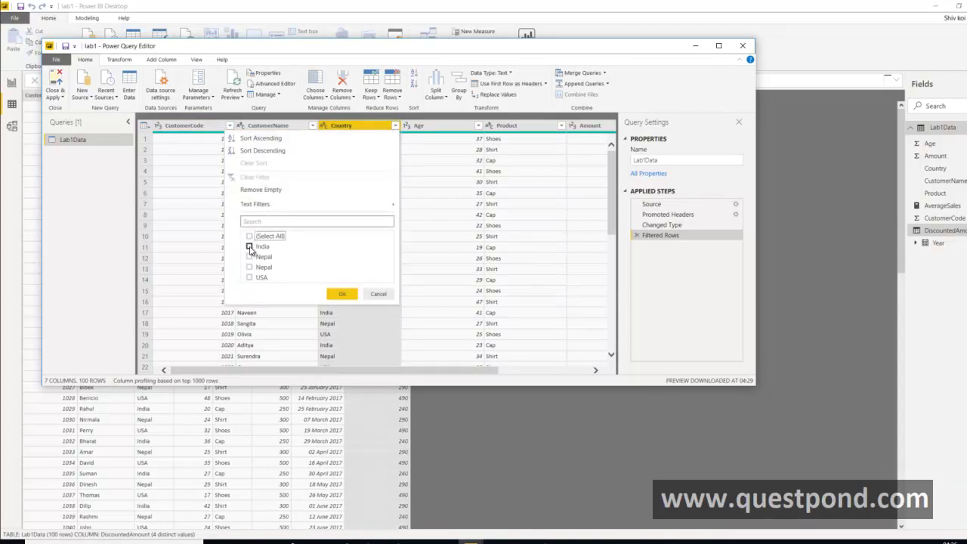
click(250, 246)
click(250, 257)
click(250, 267)
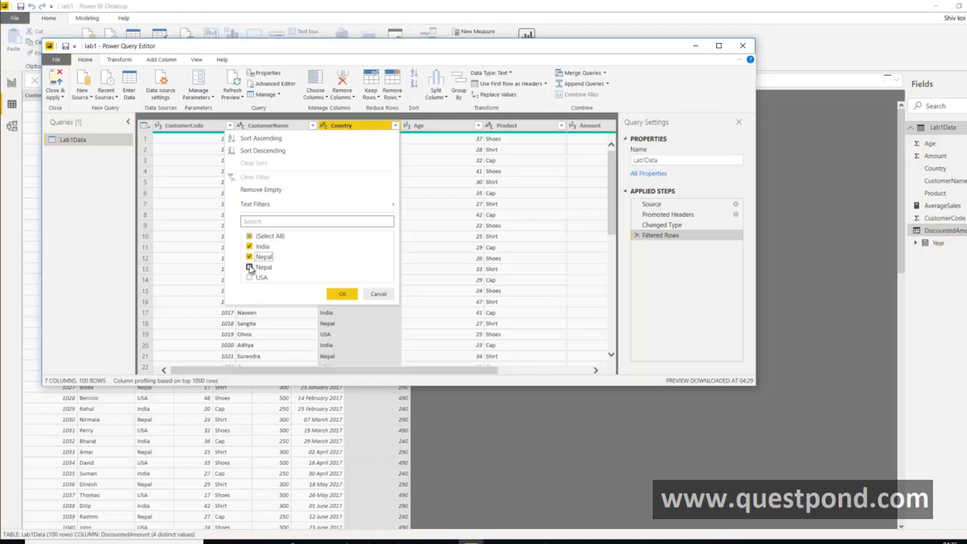
click(341, 293)
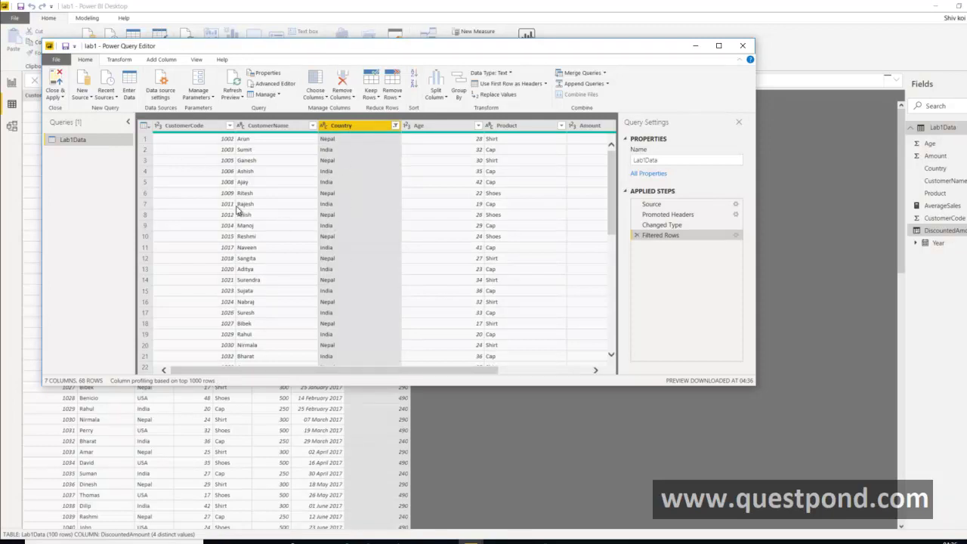
click(55, 87)
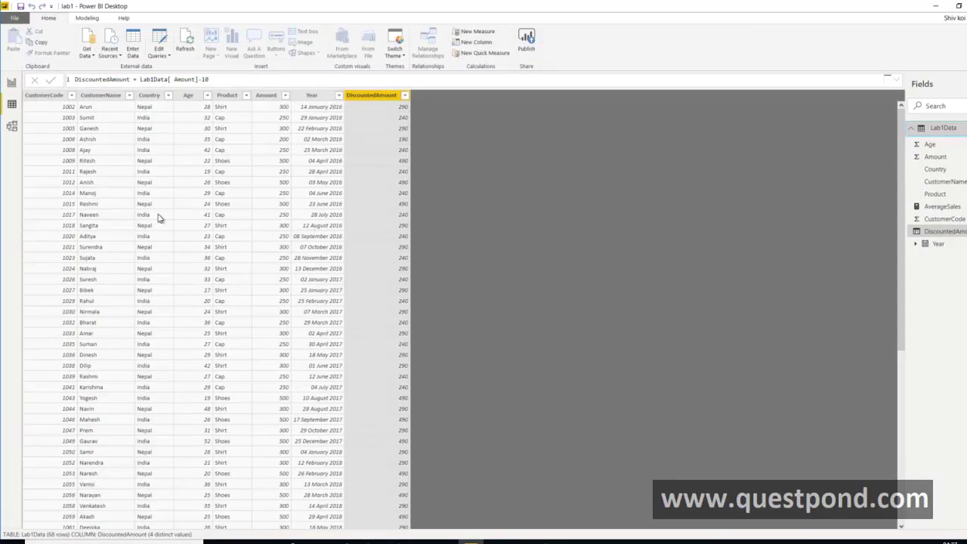
Check the effect of the Country filter in the Lab1Data records, the DashBoard customer table and the Bar charts page
click(160, 300)
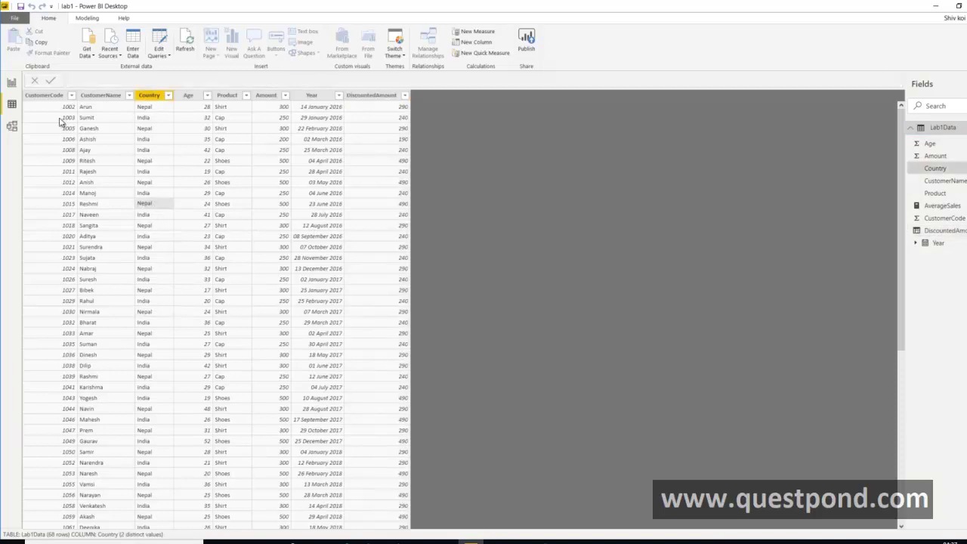
click(12, 83)
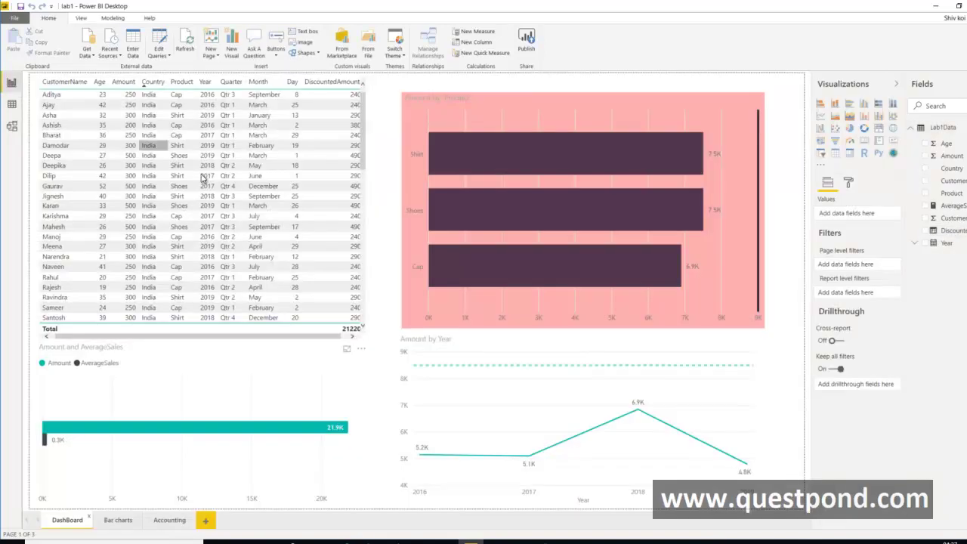
scroll(278, 189, down, 10)
scroll(227, 226, down, 5)
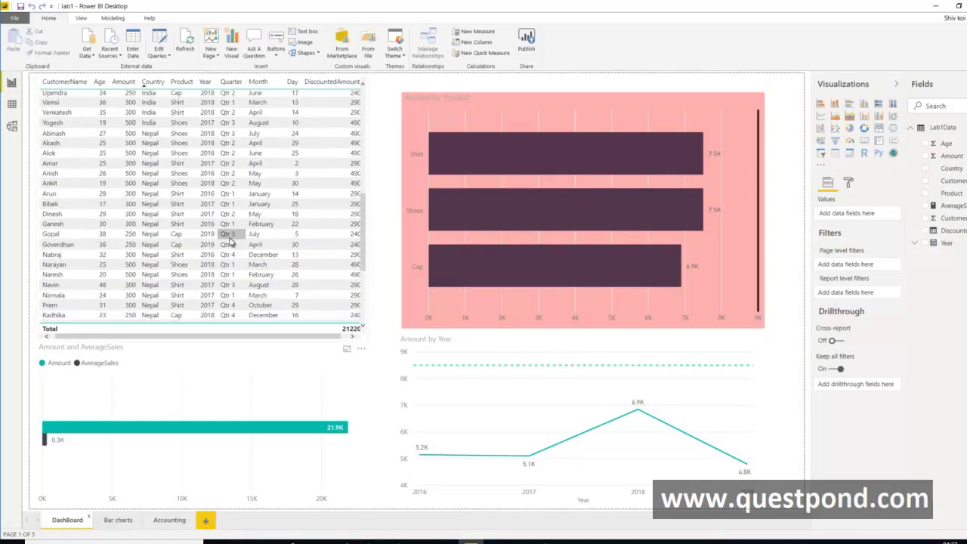
click(118, 521)
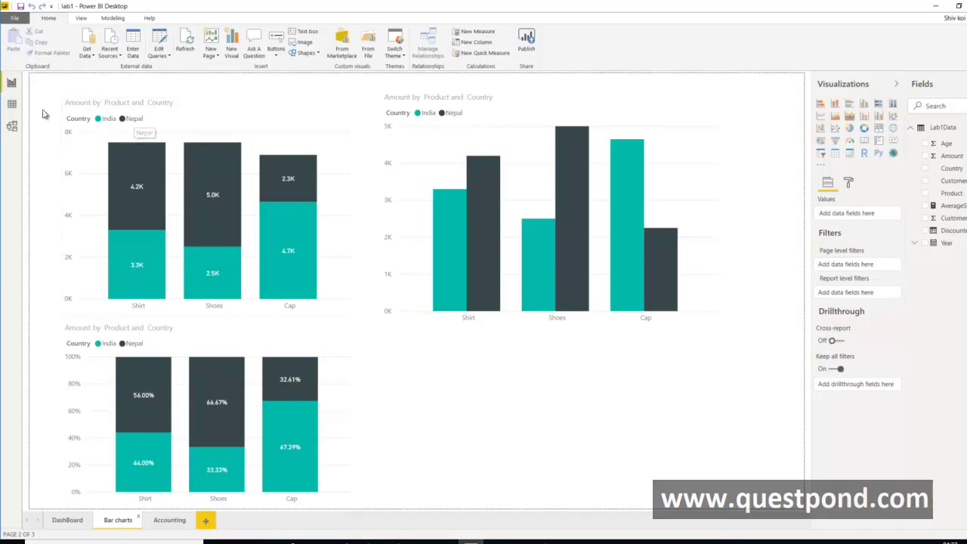
click(158, 44)
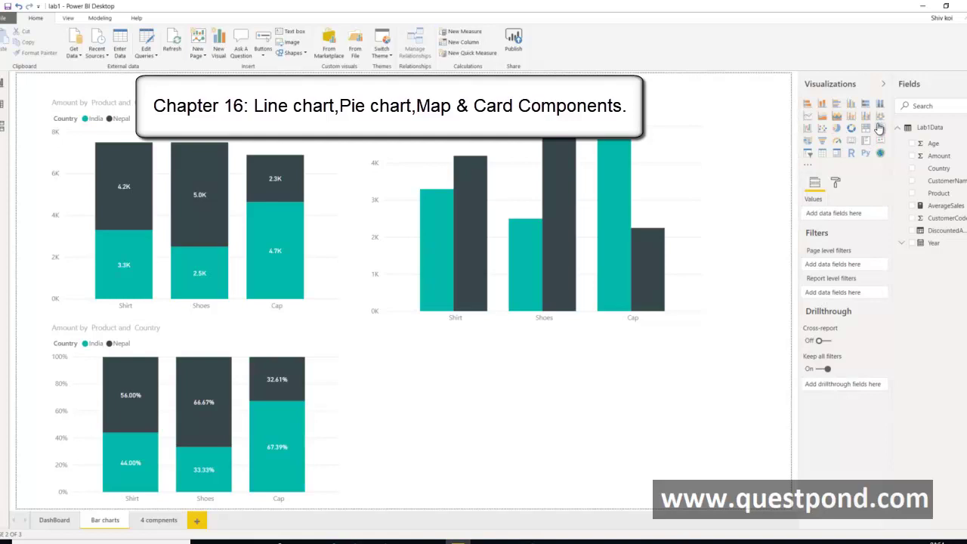
Add a line chart to the upper-left area of the 4 compnents page, enlarge it, and use Year as axis and Amount as values
click(160, 521)
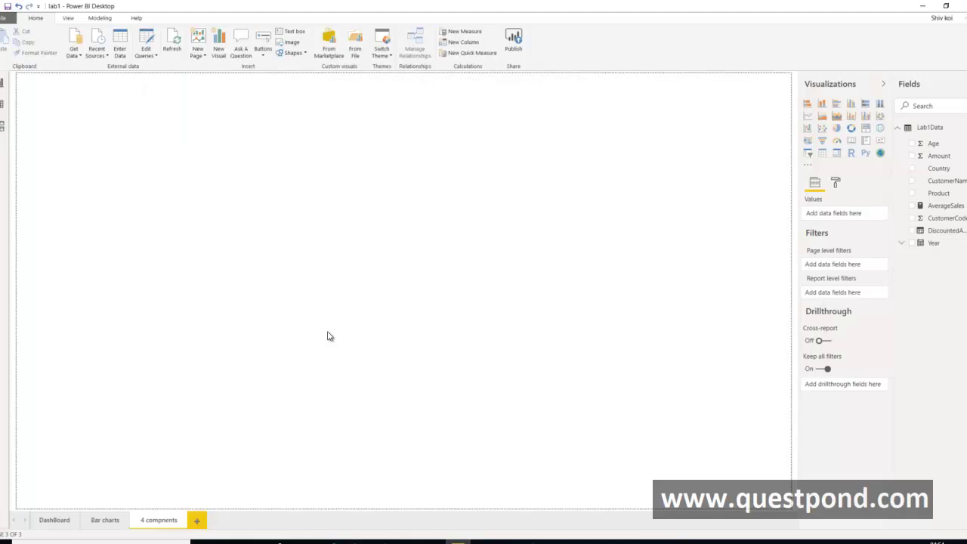
click(808, 119)
drag(130, 83, 151, 103)
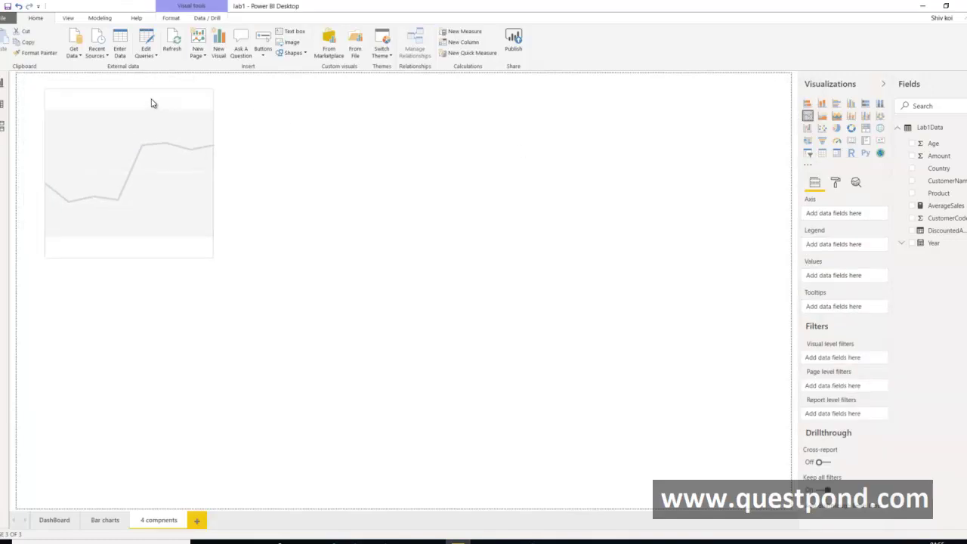
drag(211, 259, 287, 285)
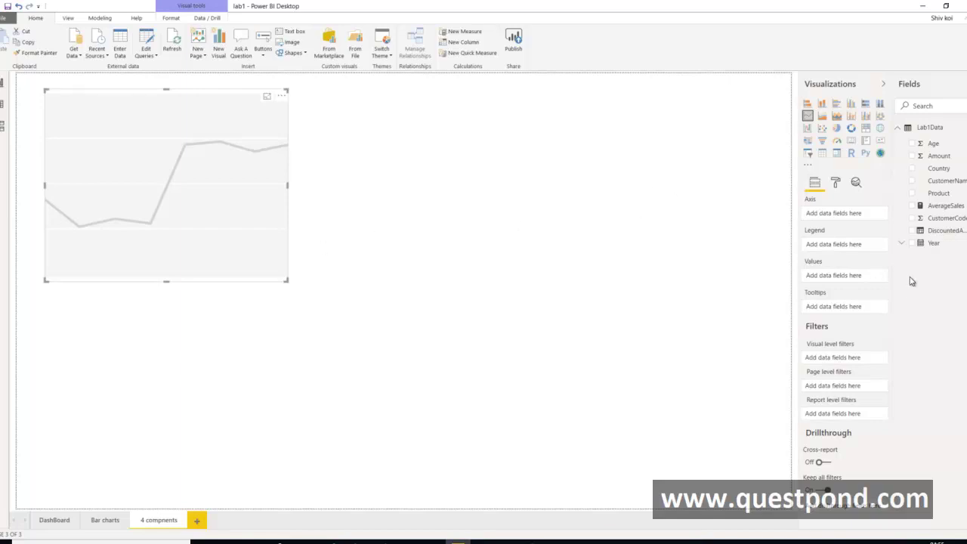
click(912, 243)
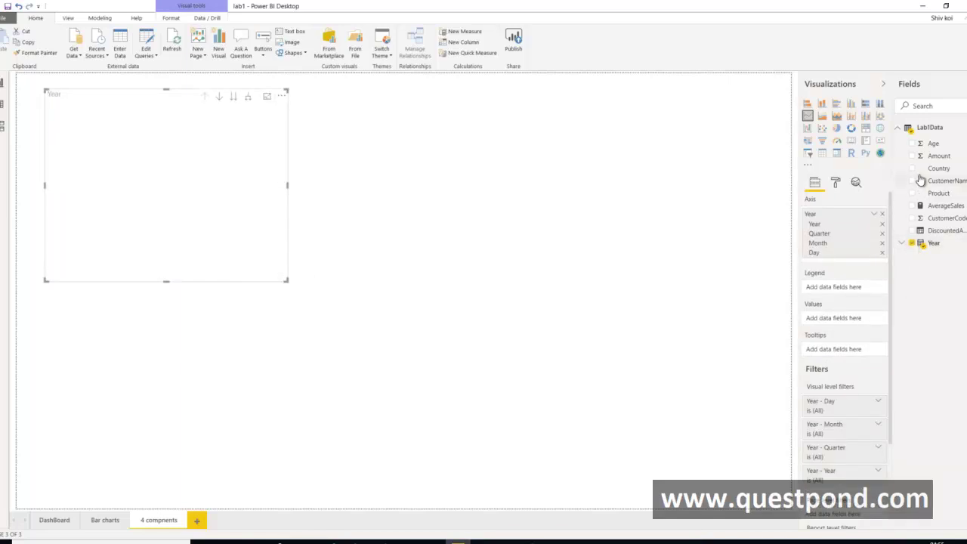
click(913, 157)
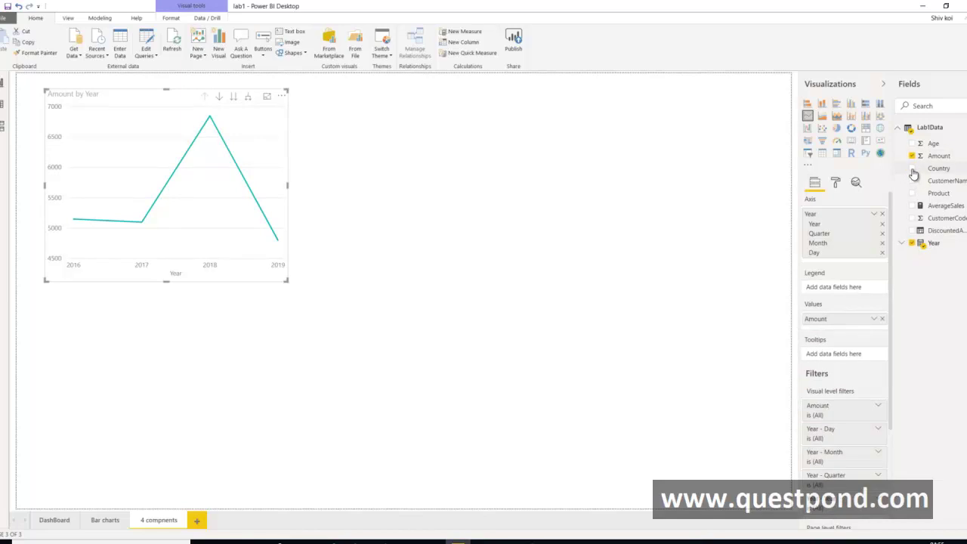
Split the line chart by Product as legend and enlarge the chart on the 4 compnents page
click(913, 169)
click(912, 169)
click(912, 193)
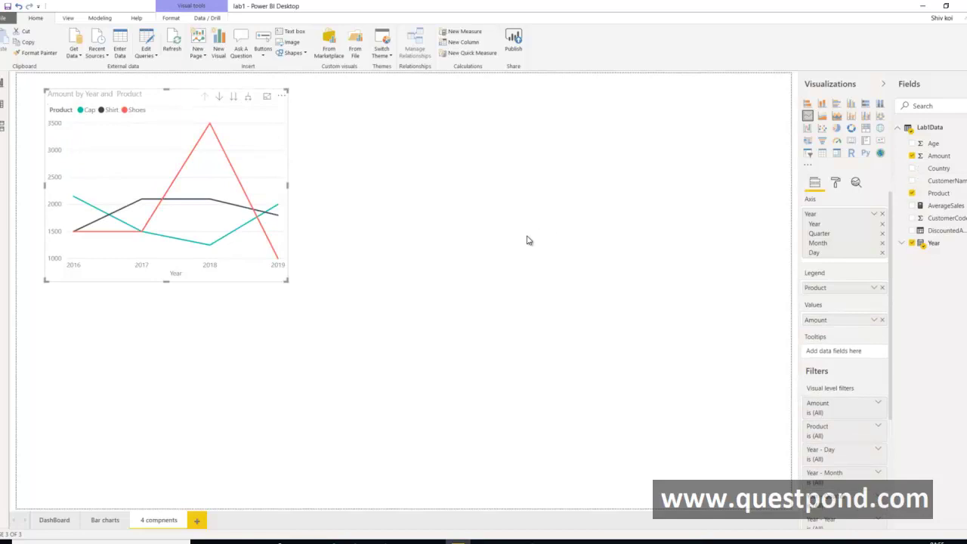
drag(285, 279, 361, 321)
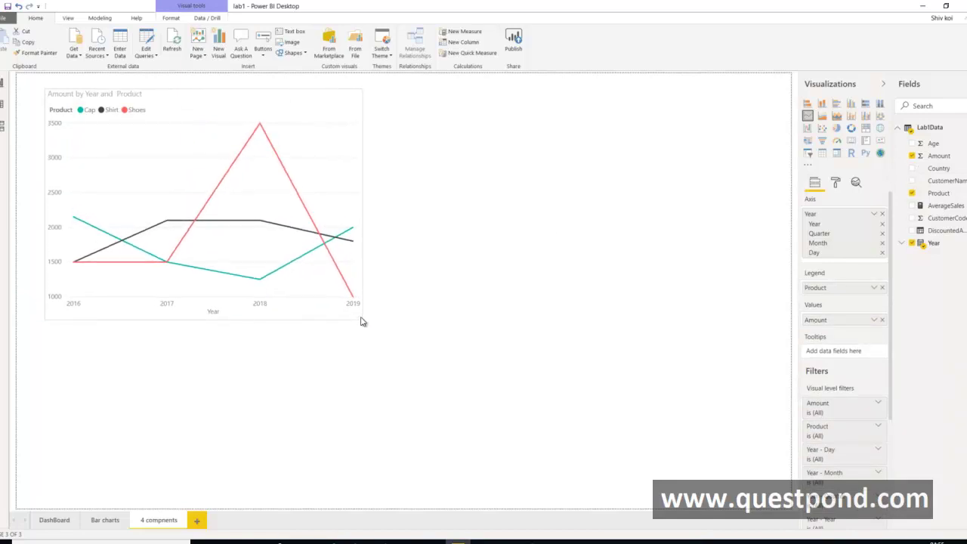
click(406, 274)
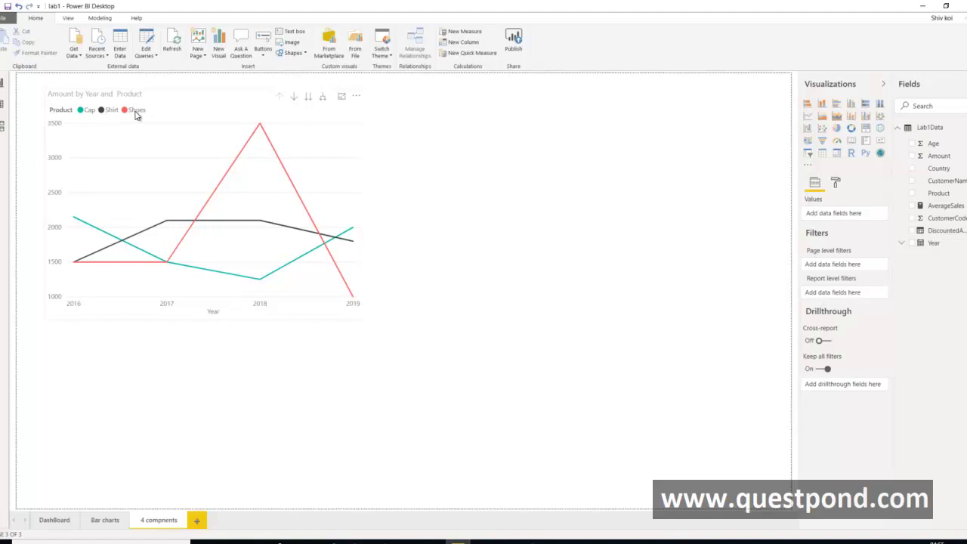
click(337, 122)
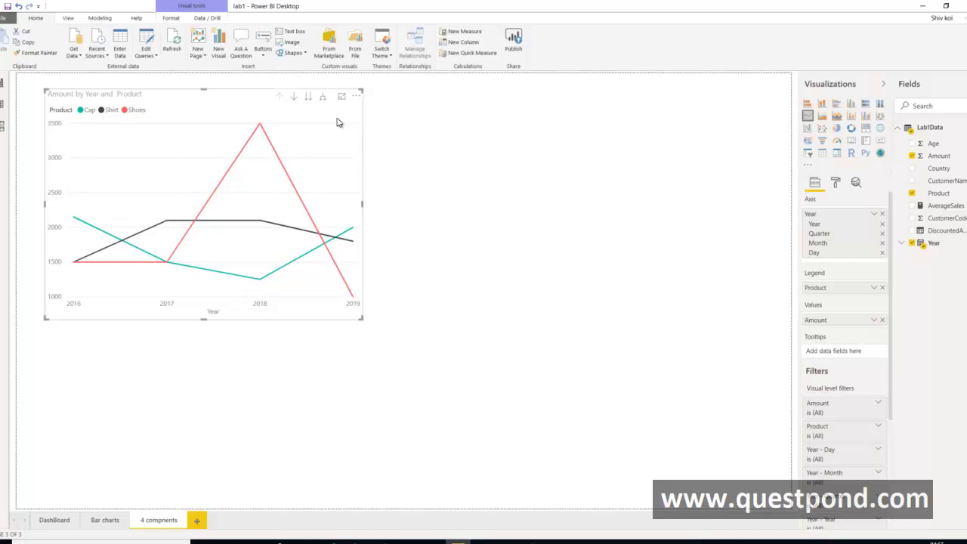
click(516, 195)
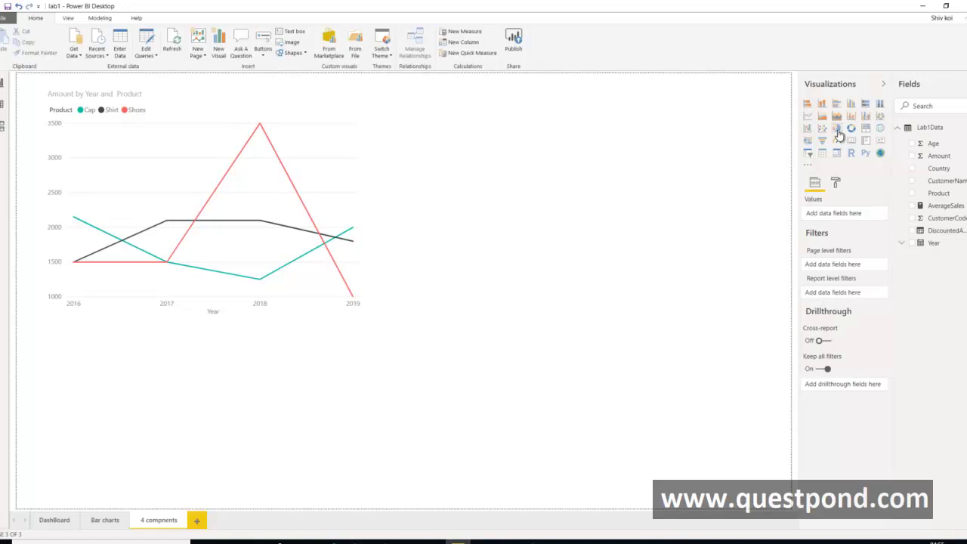
Add a pie chart beside the line chart, with Amount as values and Product as legend
click(839, 134)
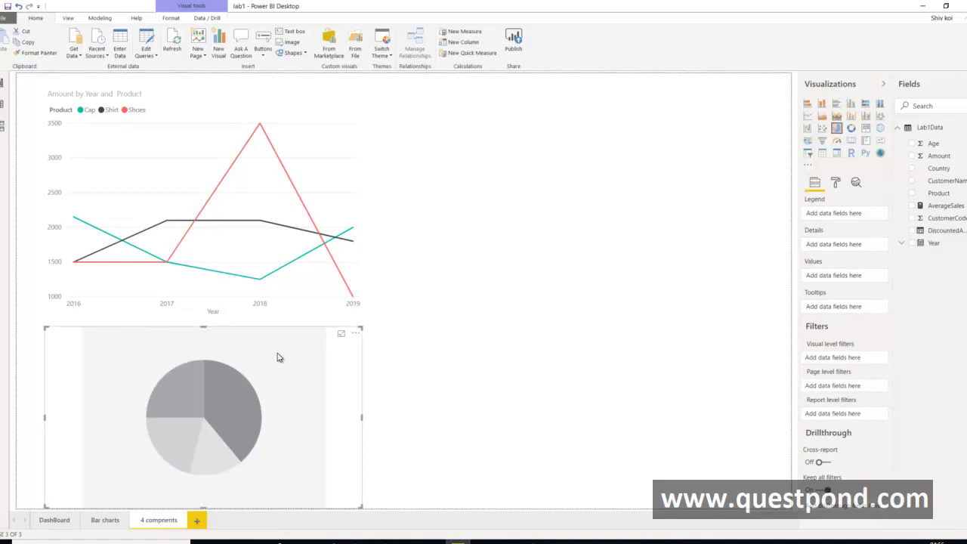
drag(330, 362, 676, 134)
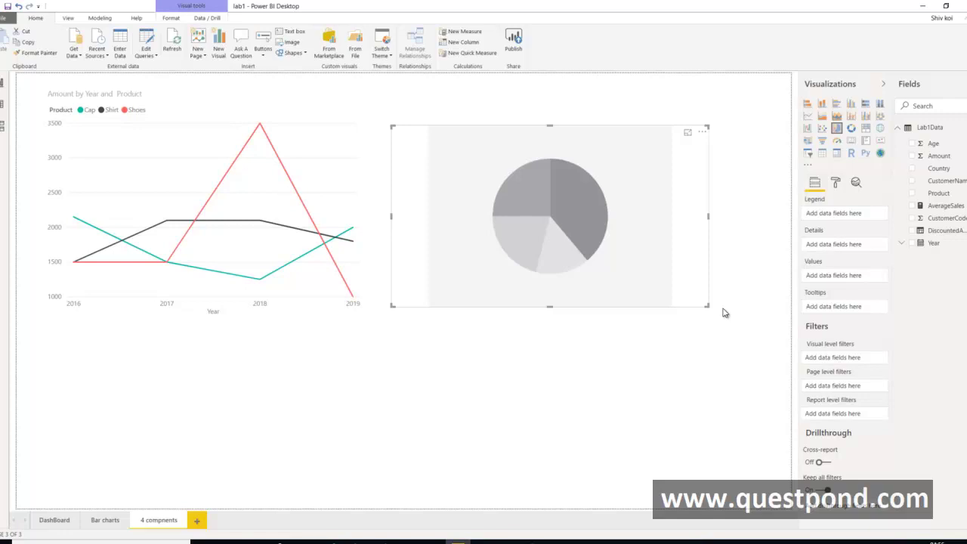
click(912, 155)
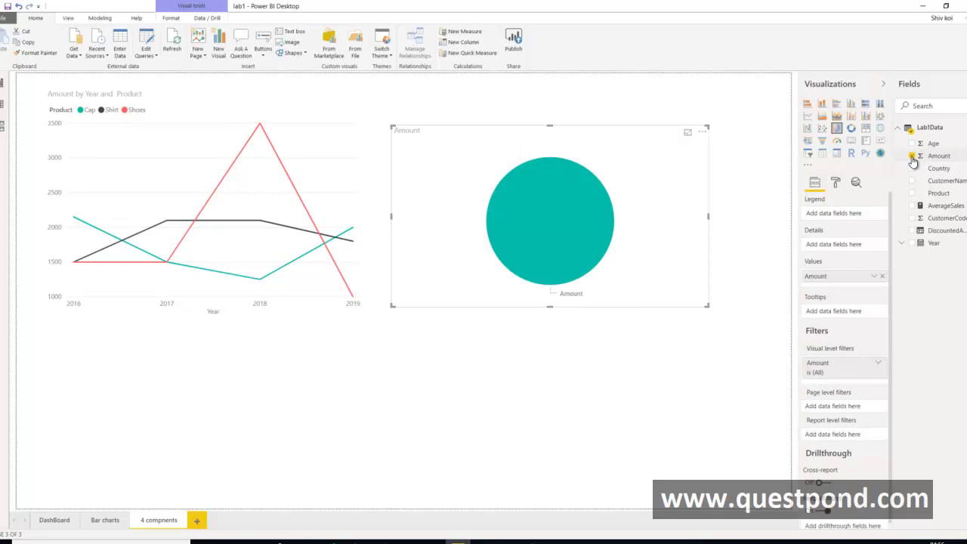
click(913, 194)
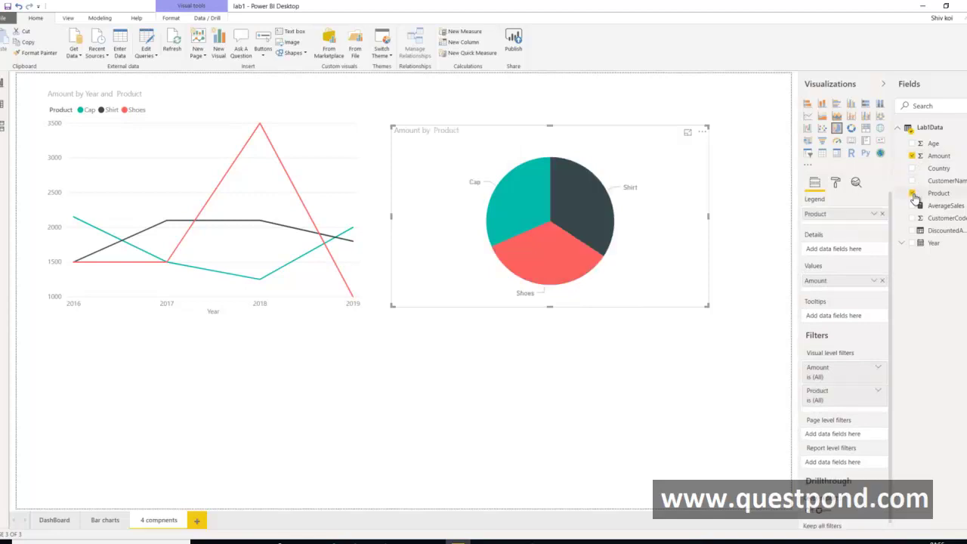
click(750, 249)
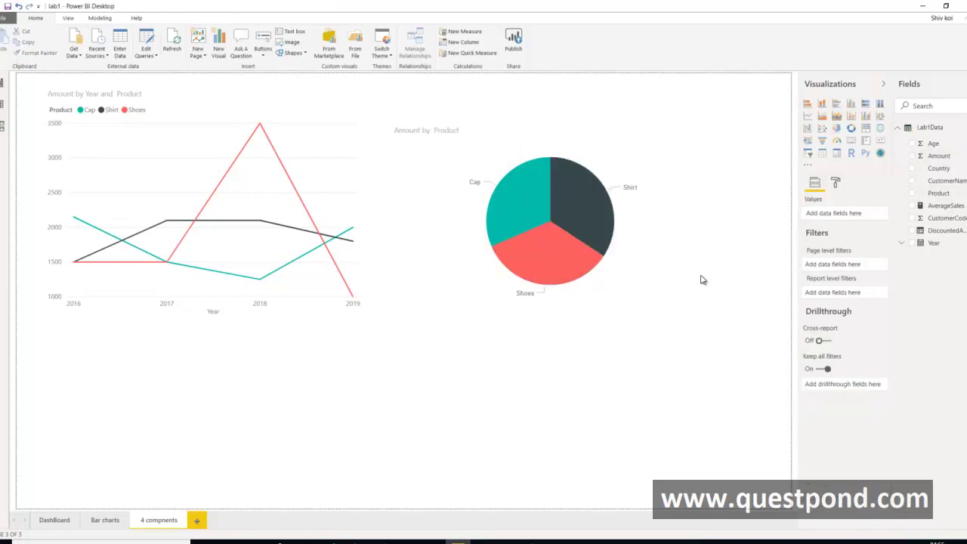
Replace Product with Country as the legend of the pie chart
click(682, 274)
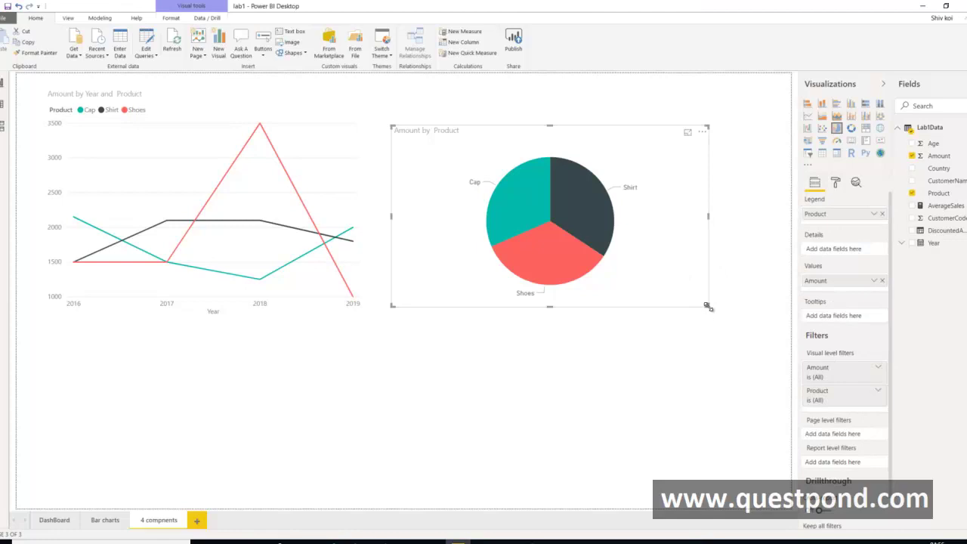
click(912, 194)
click(912, 168)
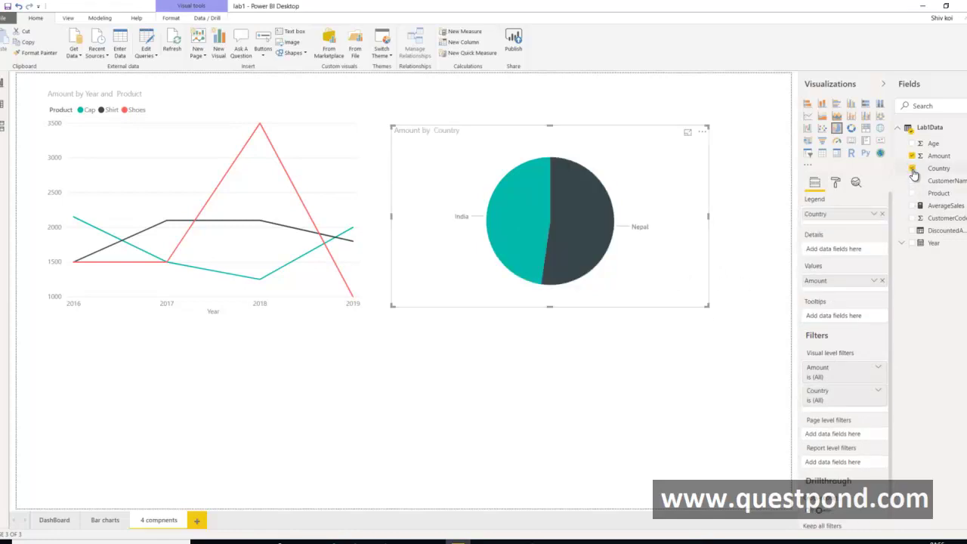
click(786, 219)
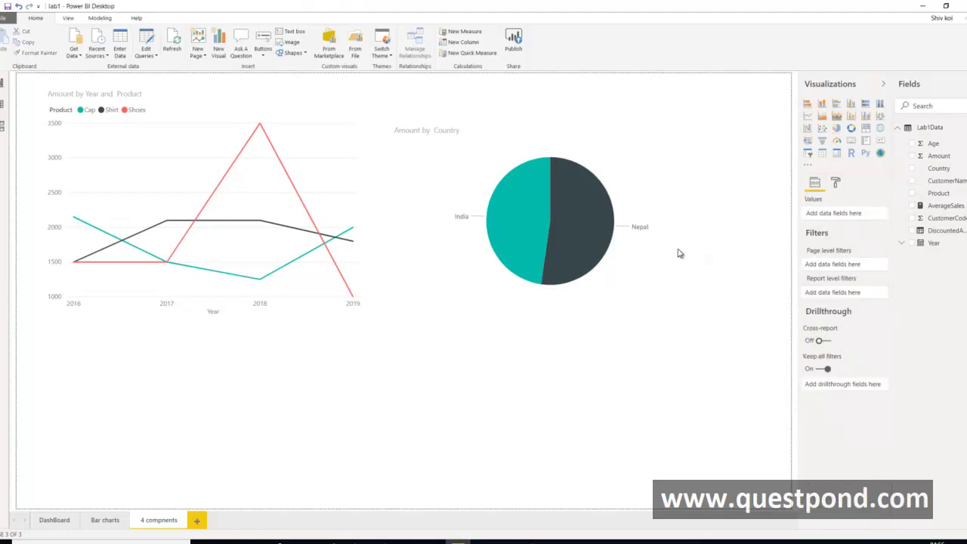
click(656, 265)
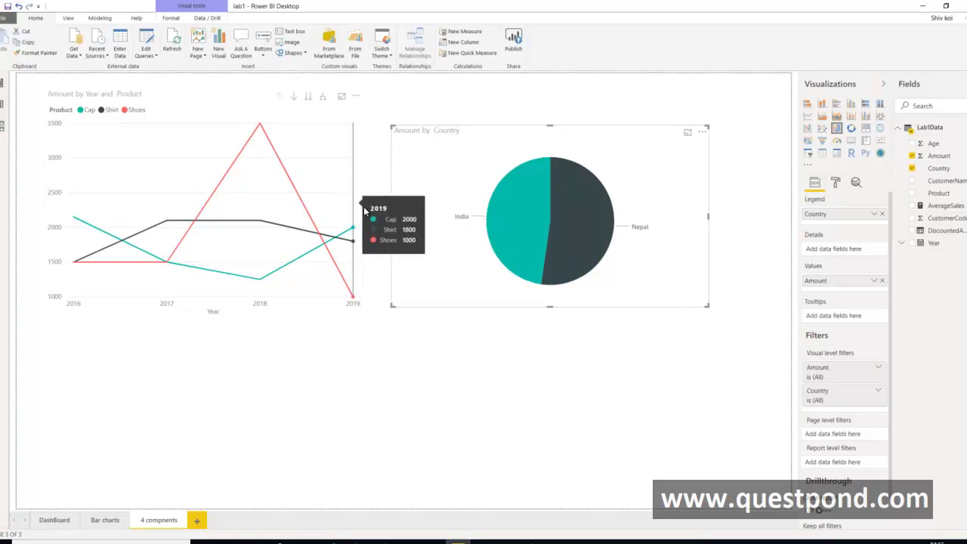
Include USA in the Country filter of Lab1Data in Power Query Editor and apply the query changes
click(148, 47)
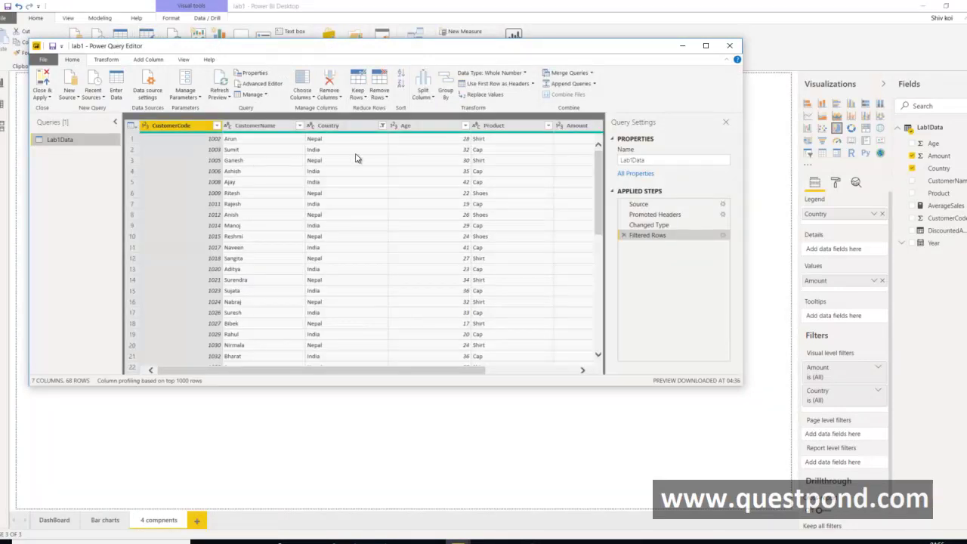
click(382, 125)
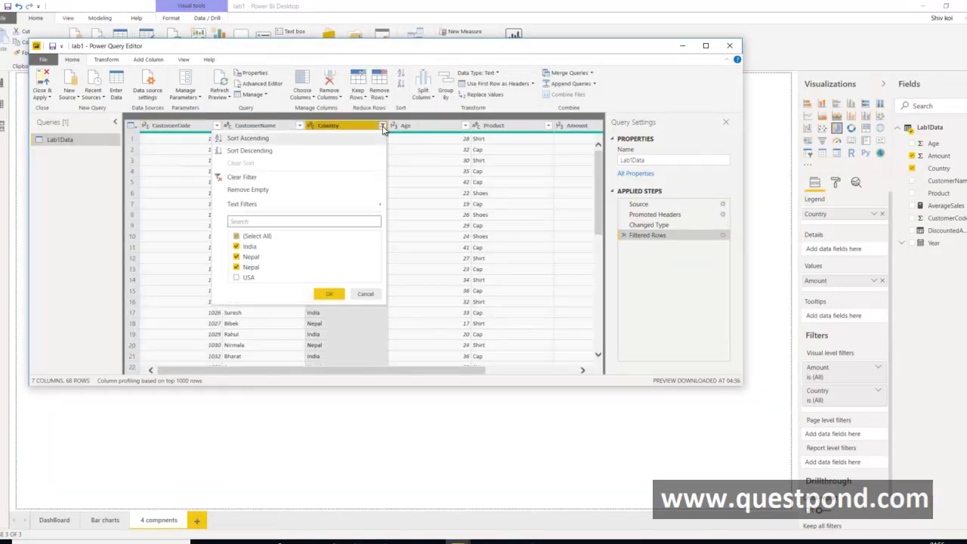
click(237, 277)
click(329, 293)
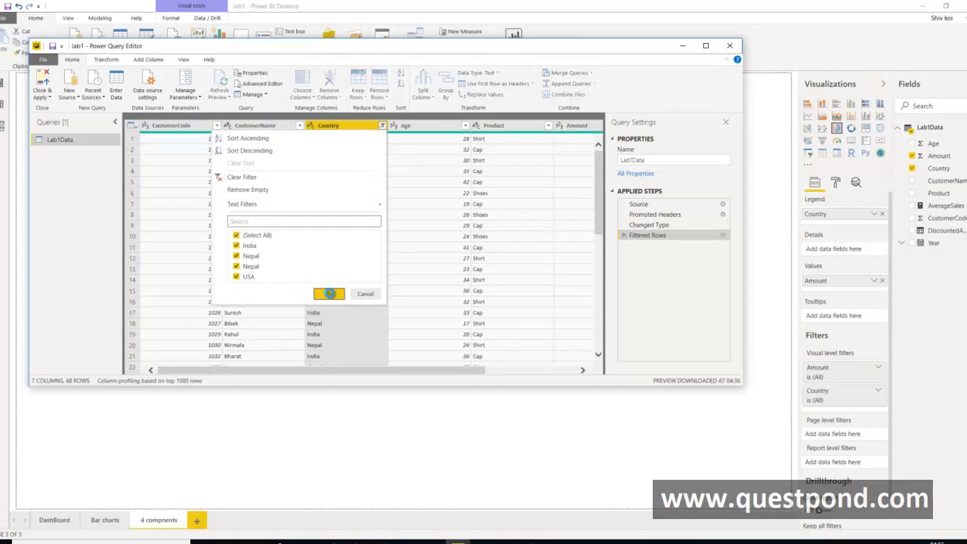
click(42, 80)
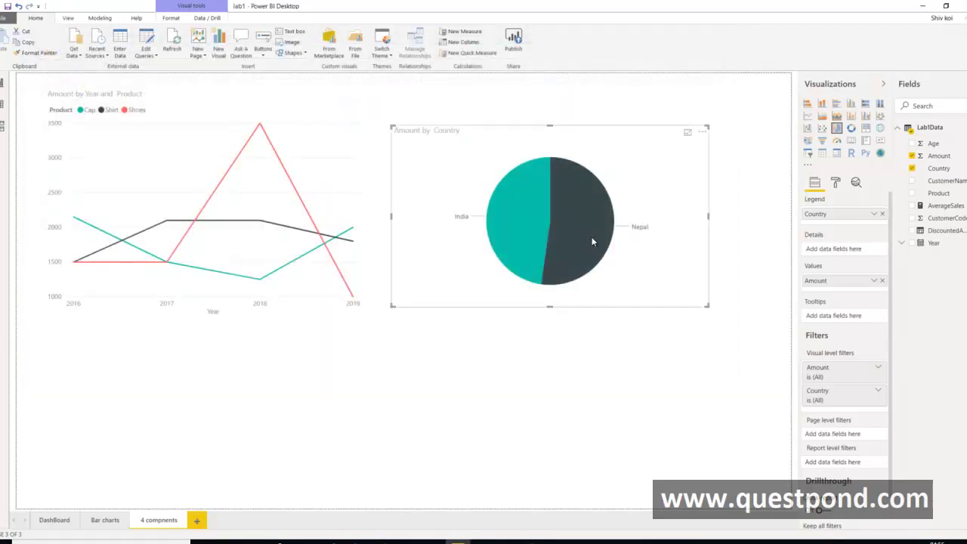
Shift the pie chart slightly to adjust its position beside the line chart
click(533, 358)
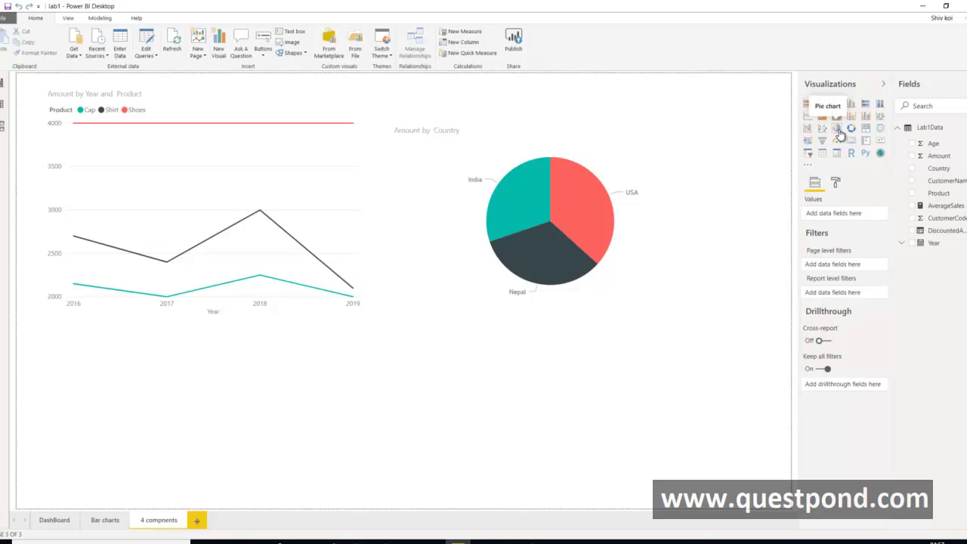
click(654, 271)
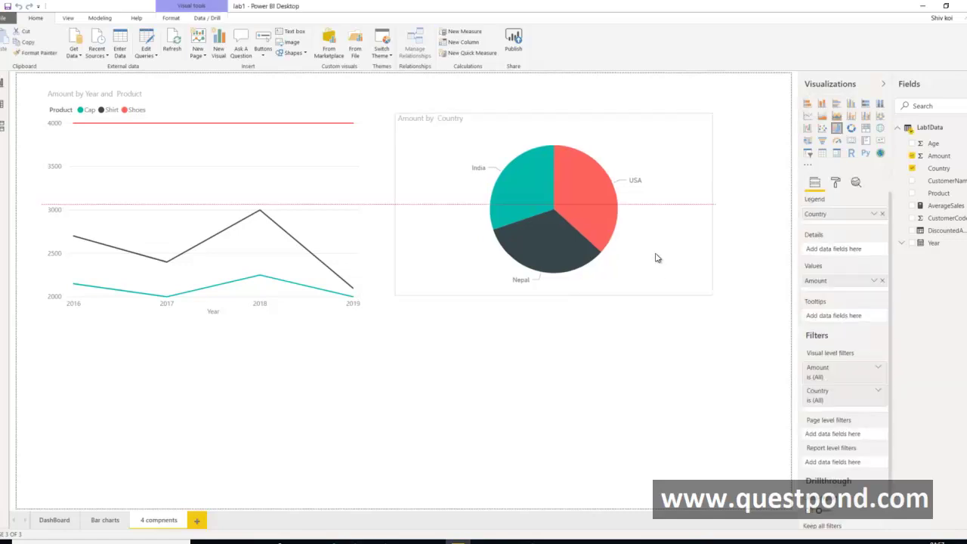
click(631, 389)
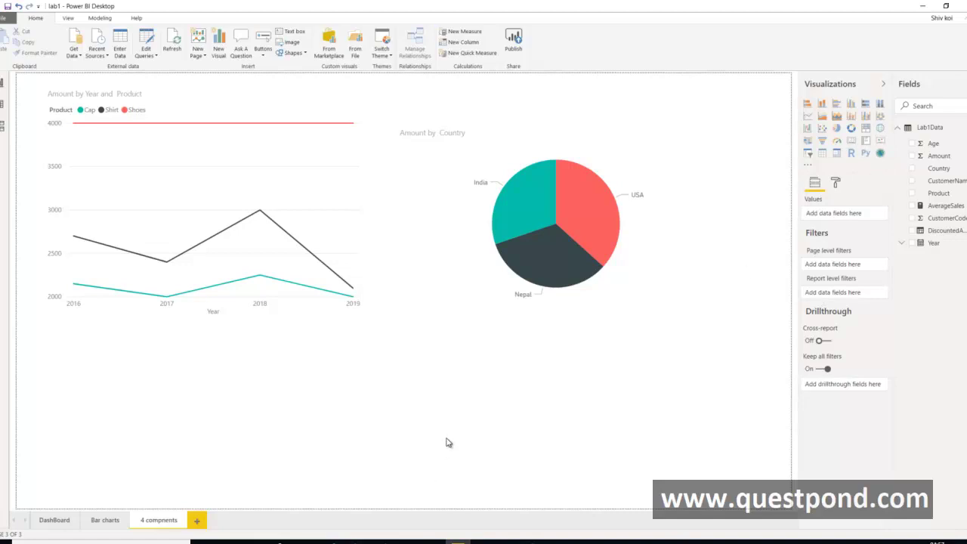
Add a card visual below the pie chart, reduce its size, and show Amount in it
click(854, 142)
drag(350, 365, 647, 373)
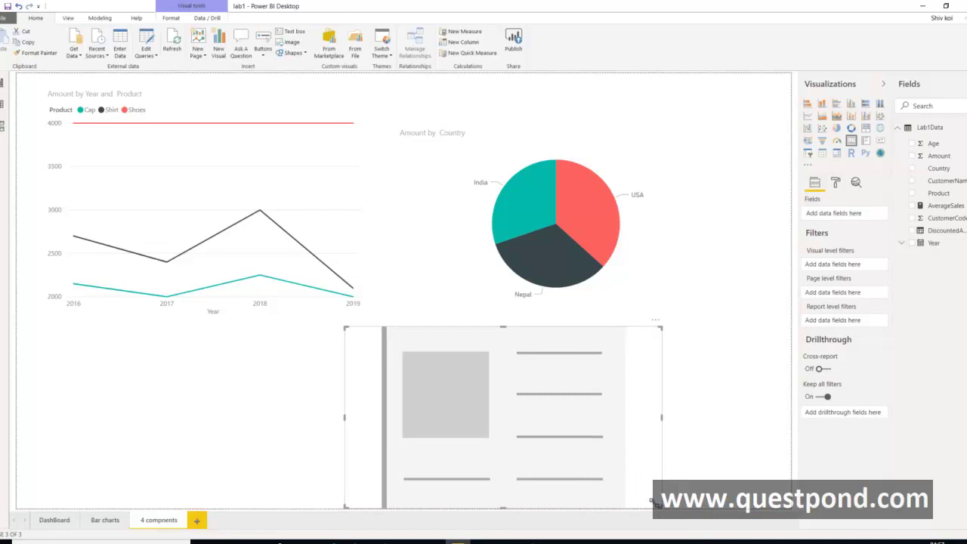
drag(654, 503, 619, 471)
drag(611, 400, 631, 400)
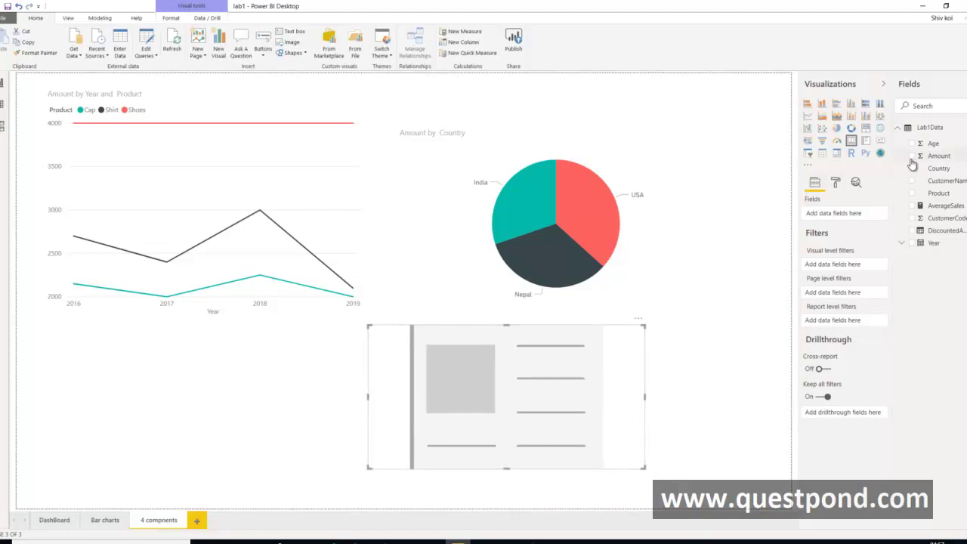
click(912, 157)
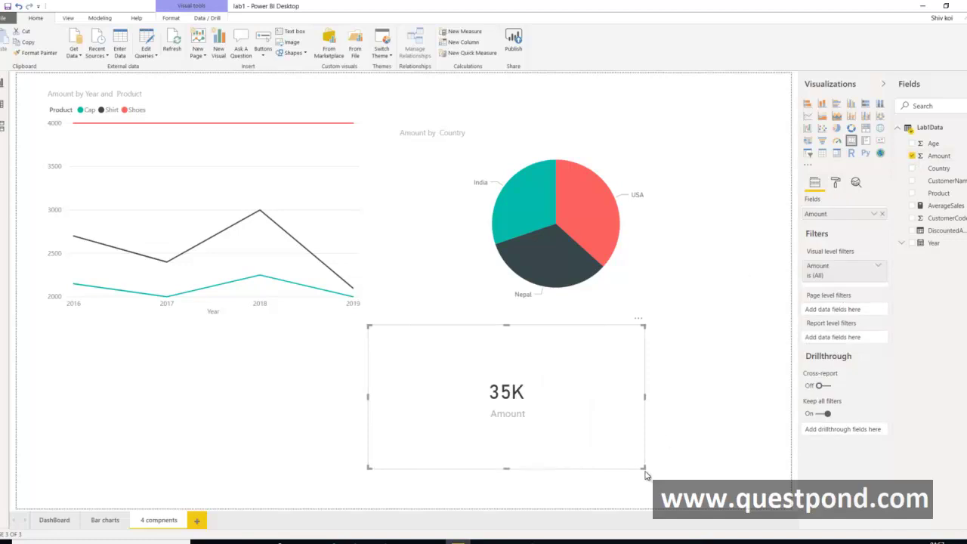
Shrink the Amount card further and place it beneath the line chart
drag(642, 469, 678, 139)
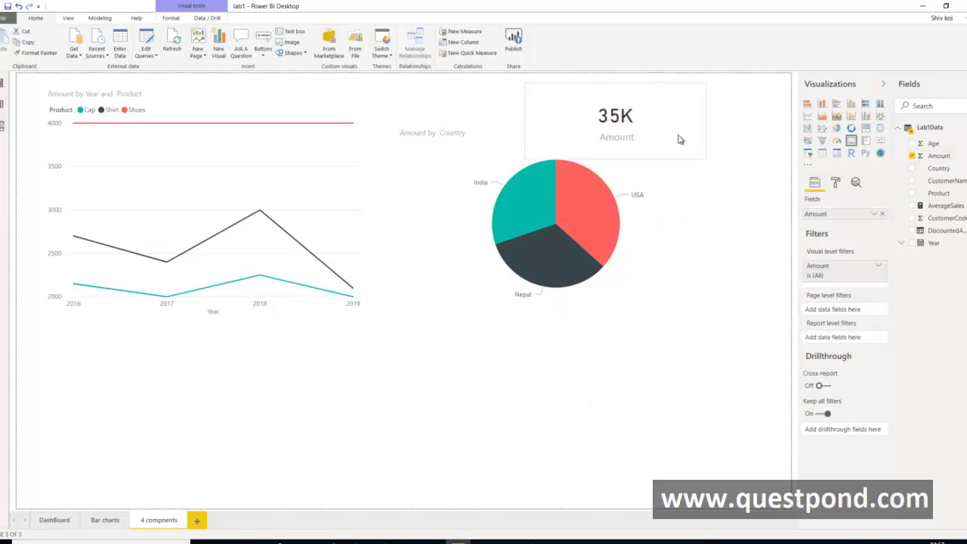
click(696, 260)
click(636, 123)
drag(664, 137, 475, 367)
click(508, 389)
click(508, 389)
drag(514, 395, 499, 370)
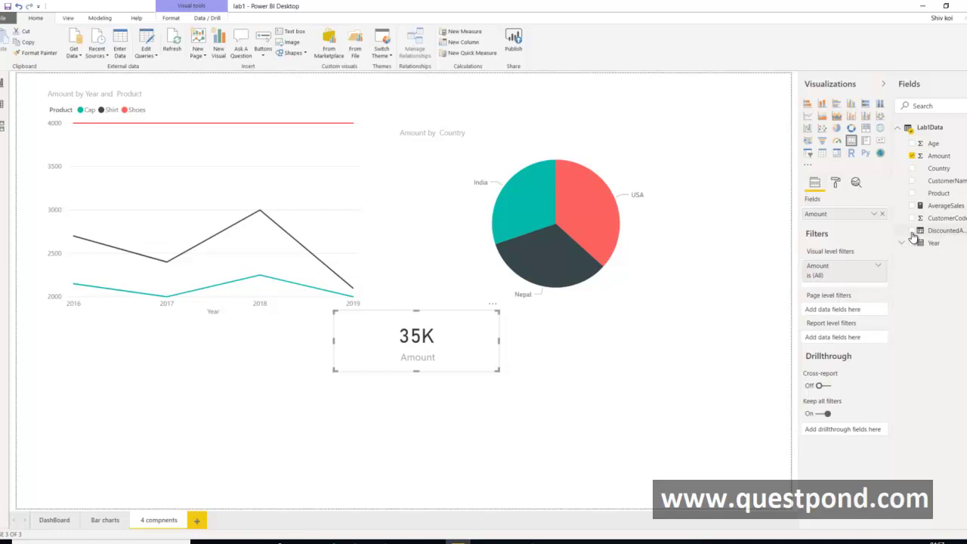
click(529, 363)
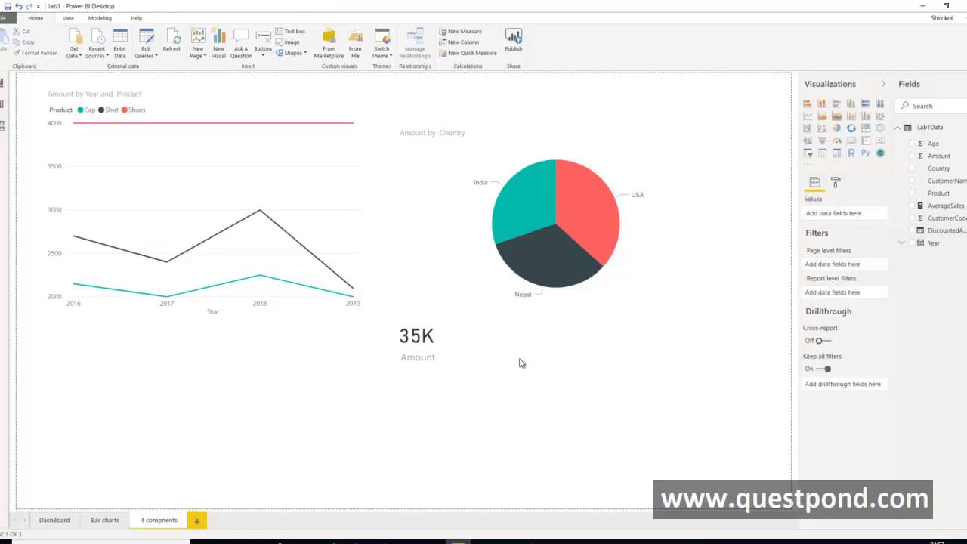
drag(469, 345, 180, 385)
click(412, 395)
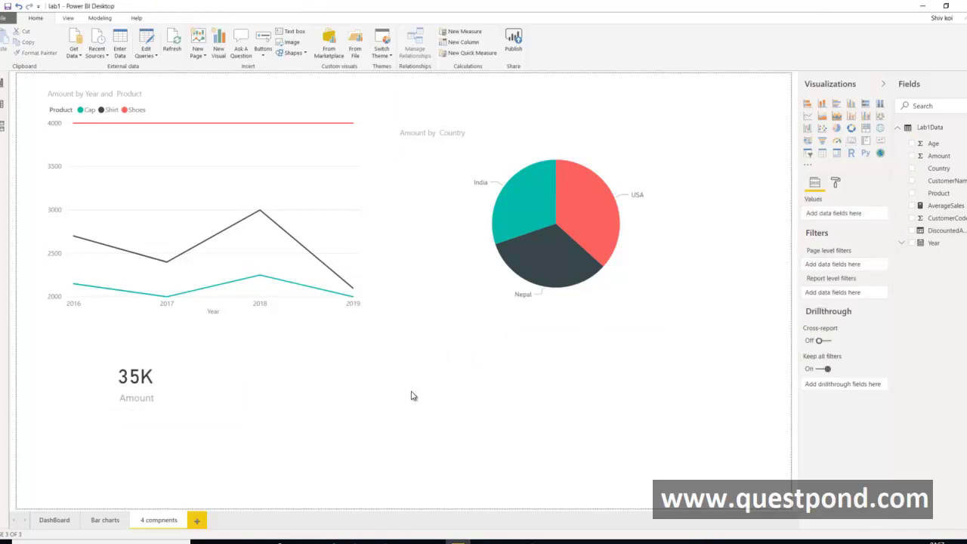
Add a map visual, enlarge it, and position it below the pie chart
click(880, 134)
drag(165, 445, 457, 343)
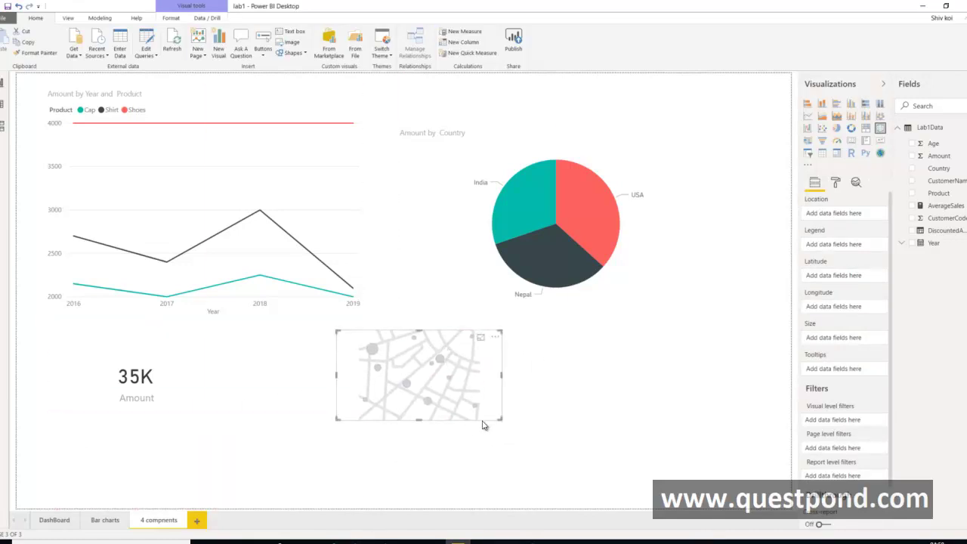
drag(500, 420, 657, 484)
click(694, 437)
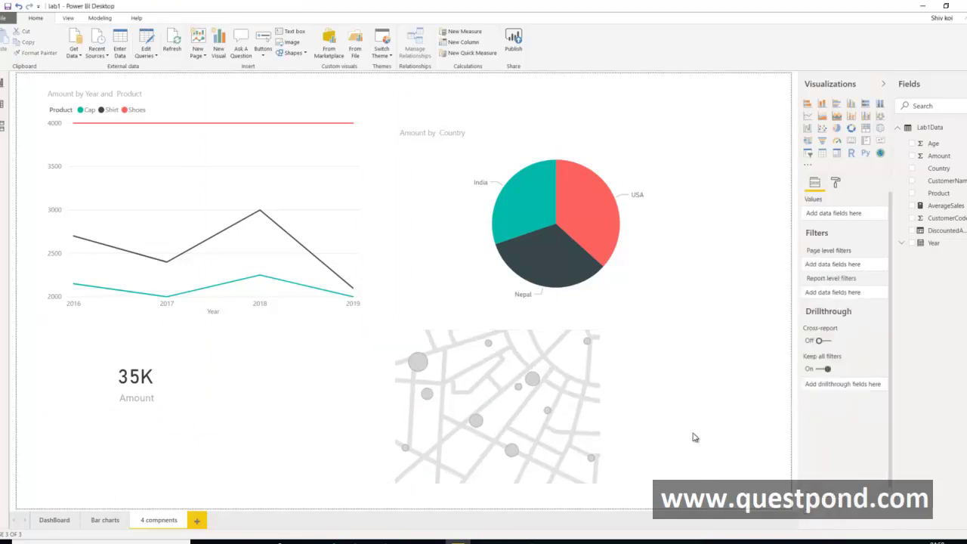
click(633, 419)
drag(633, 421, 647, 411)
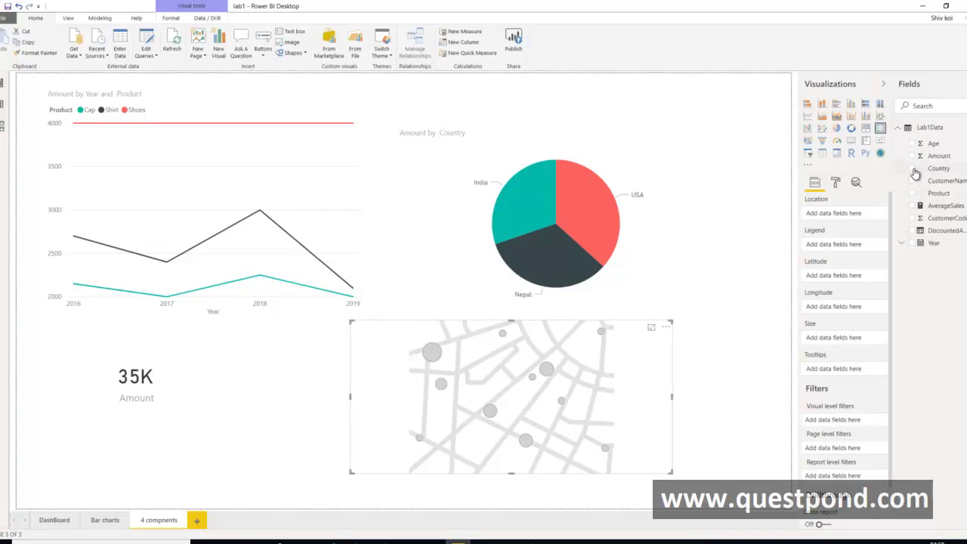
Use Country as the map's location and Amount as bubble size, checking the data points for each country
click(913, 168)
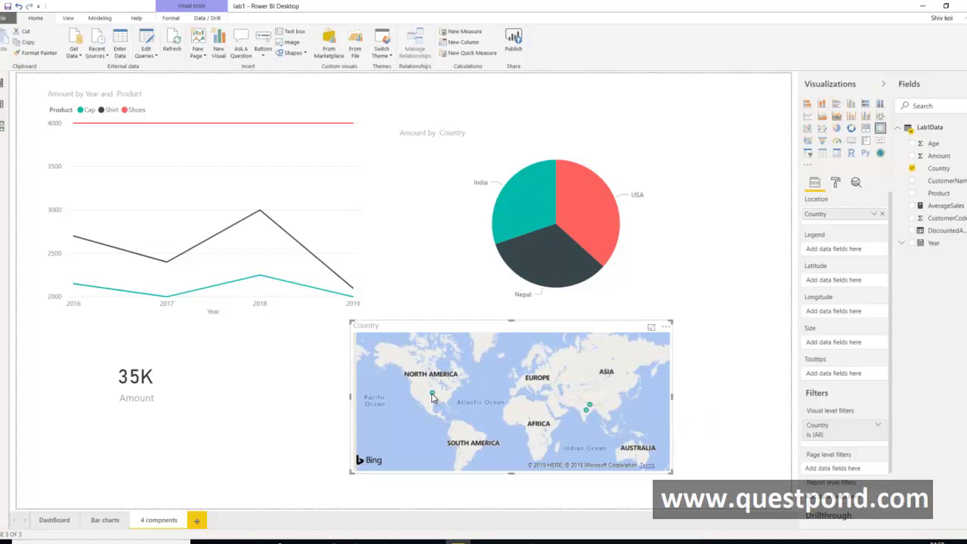
mouse_move(433, 395)
mouse_move(587, 415)
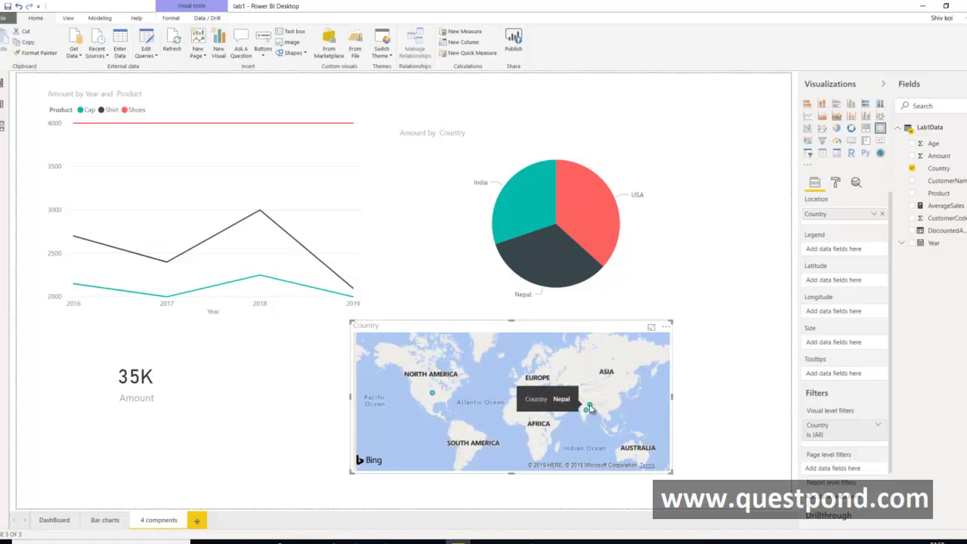
click(913, 156)
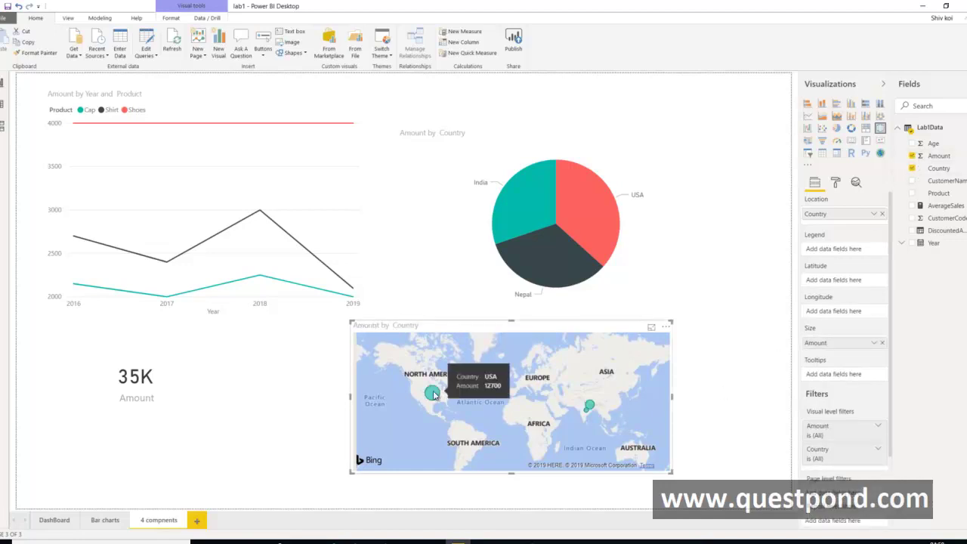
mouse_move(590, 408)
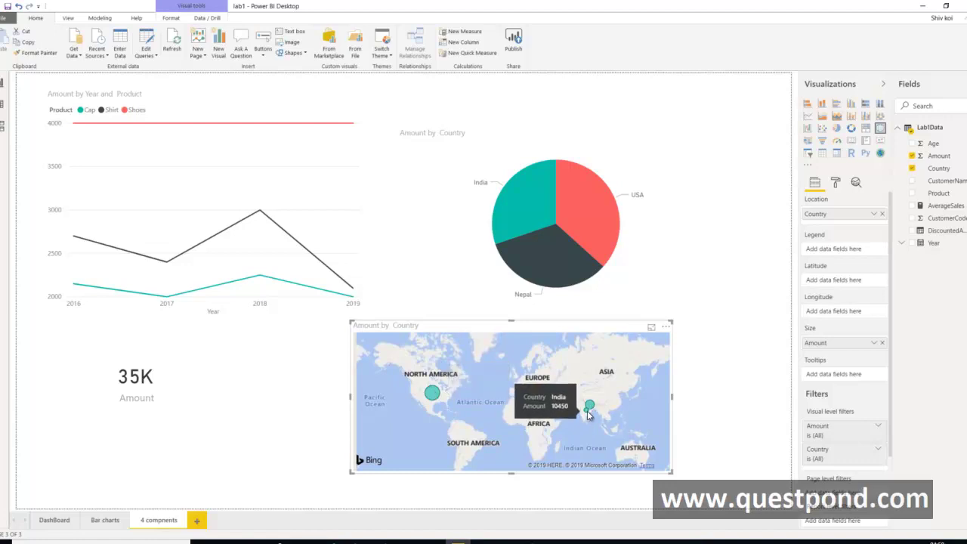
Move the Amount by Country map further right, away from the Amount card
click(704, 414)
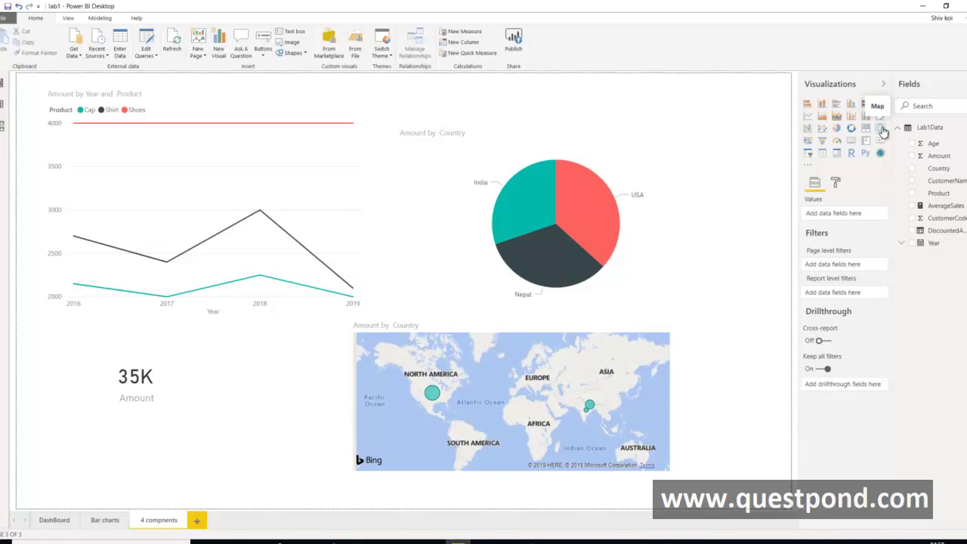
drag(617, 329, 661, 335)
click(729, 275)
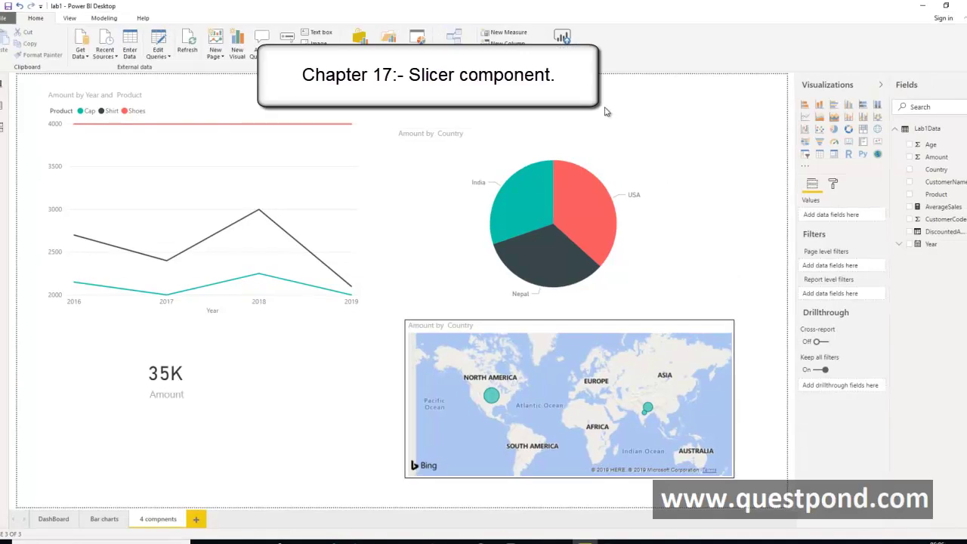
Add a Country slicer between the Amount card and the map, shifting the card left to make room
click(805, 155)
drag(202, 436, 348, 364)
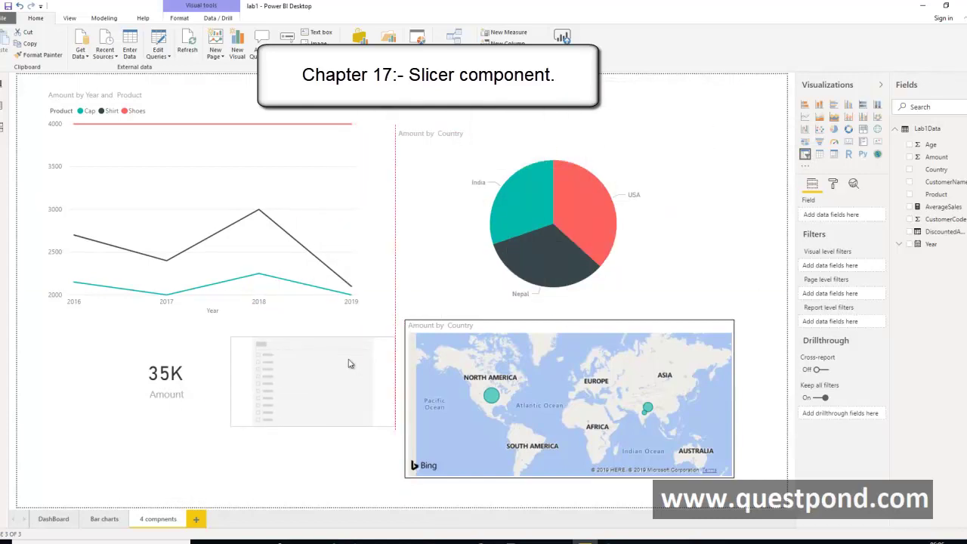
drag(175, 392, 131, 391)
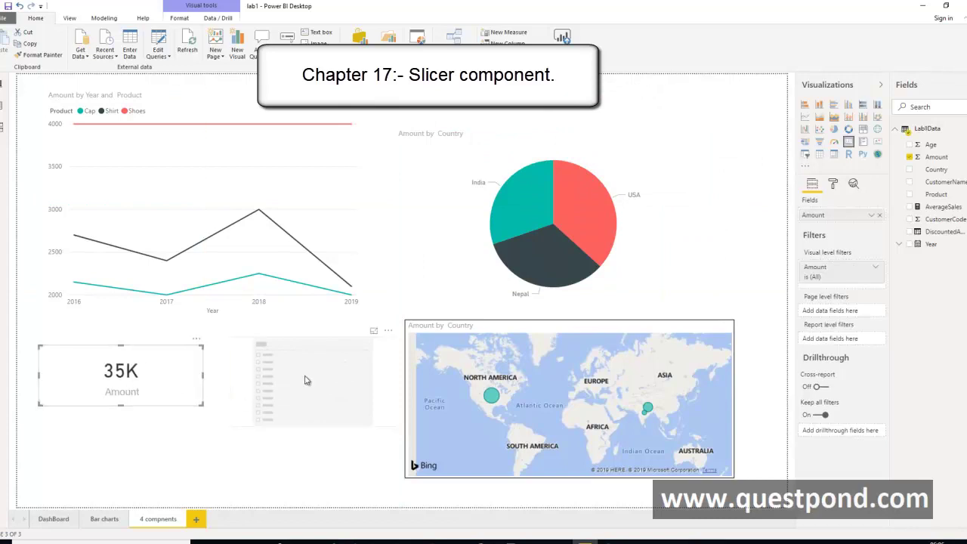
drag(304, 380, 294, 371)
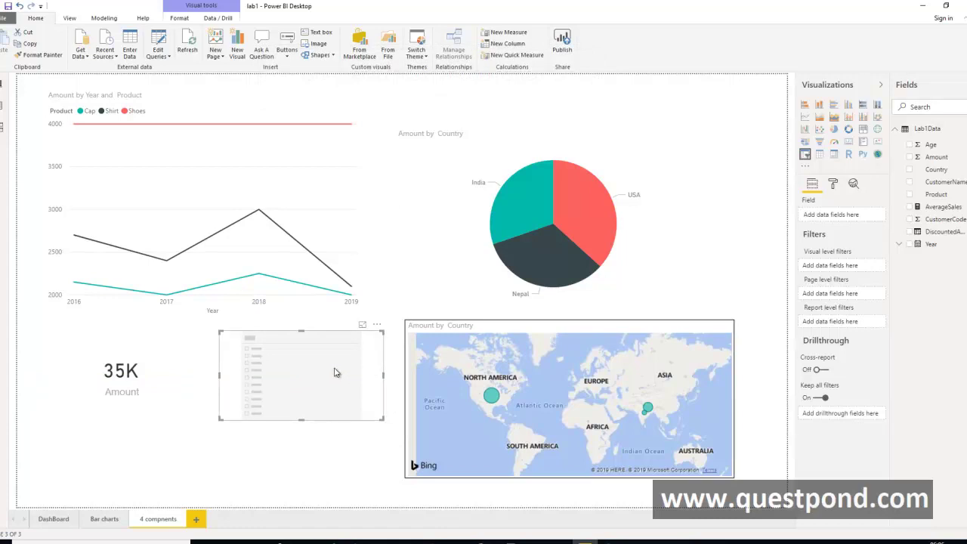
click(909, 170)
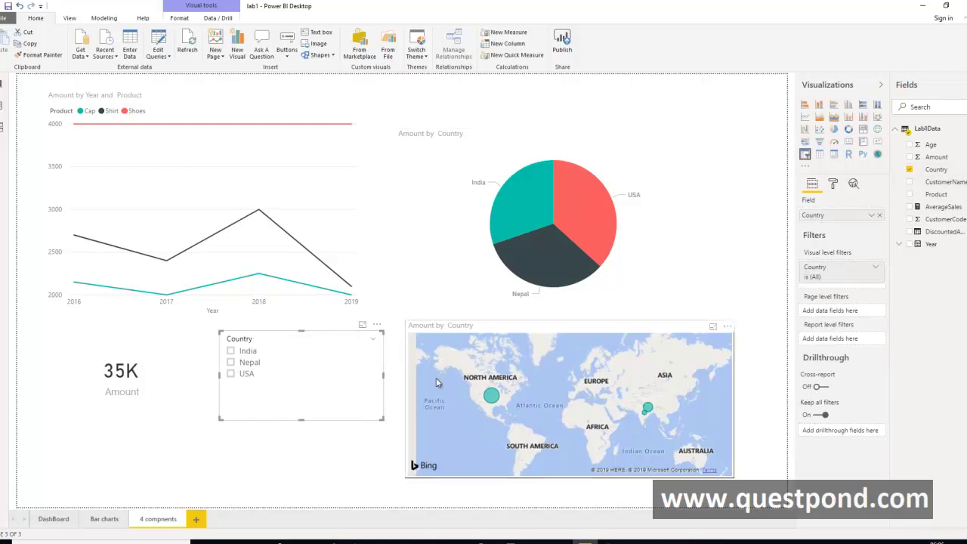
Filter the page with the Country slicer by India, Nepal and USA in turn to compare the visuals
click(231, 352)
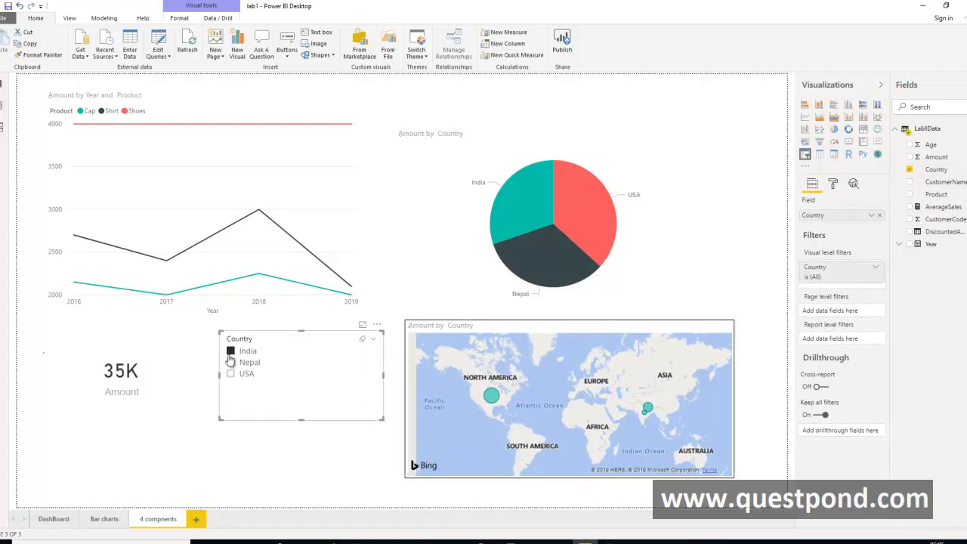
click(231, 362)
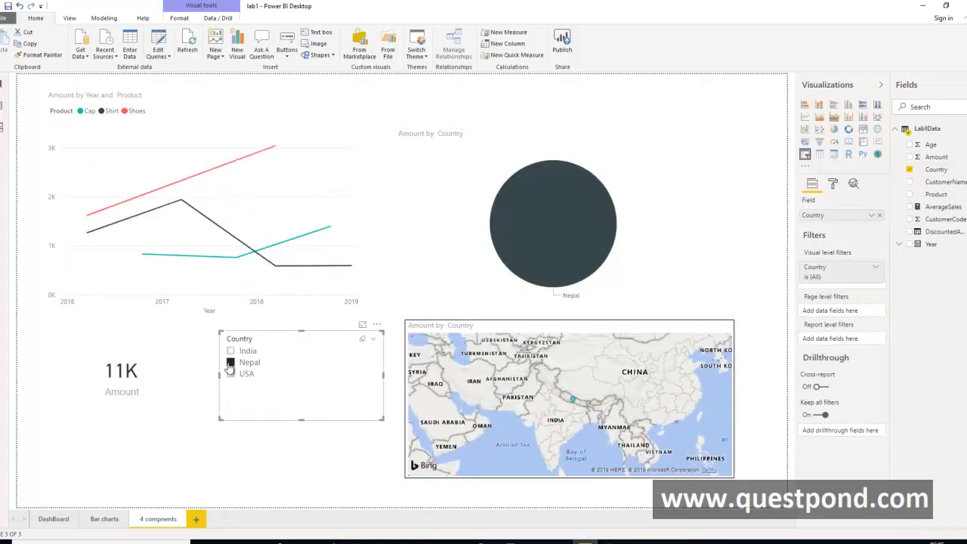
click(231, 375)
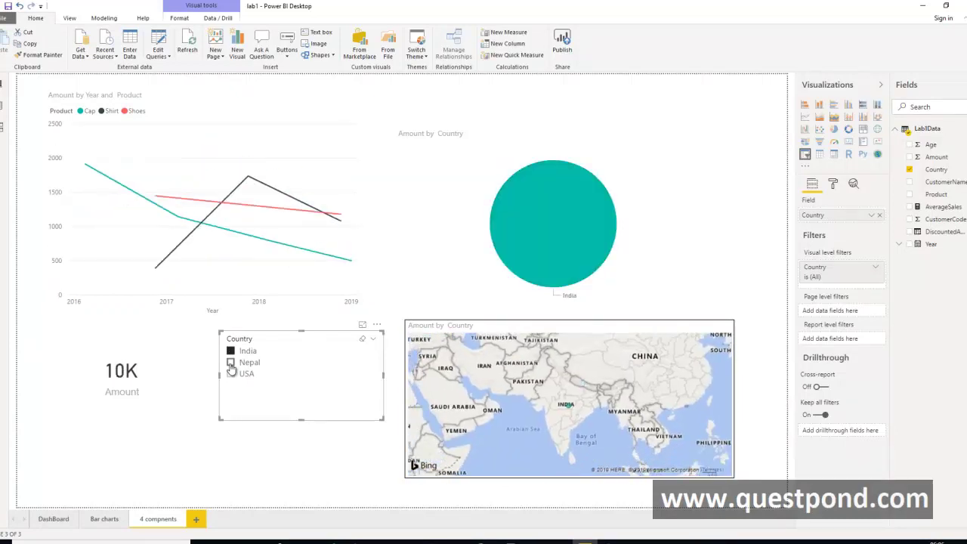
click(230, 363)
click(230, 374)
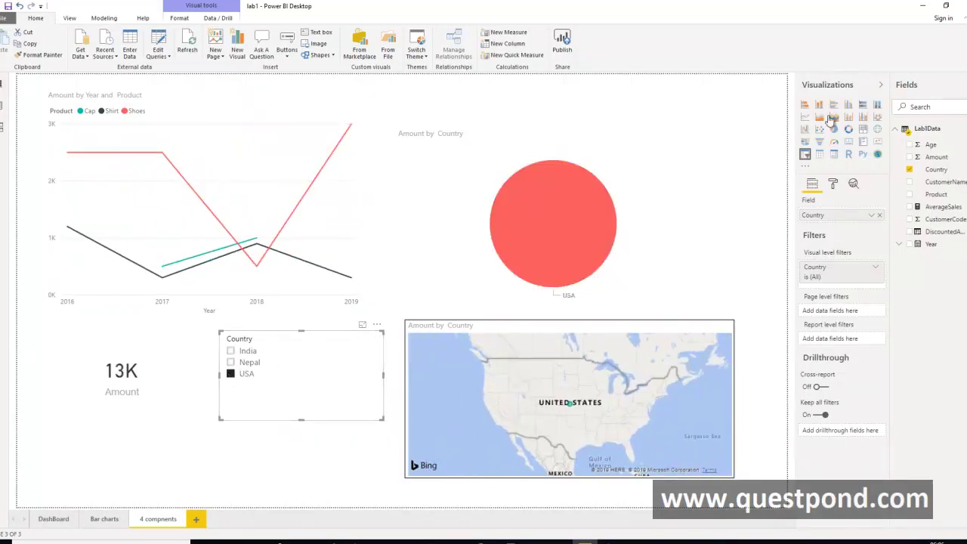
Turn on the "Select all" option in the Country slicer's selection controls
click(833, 184)
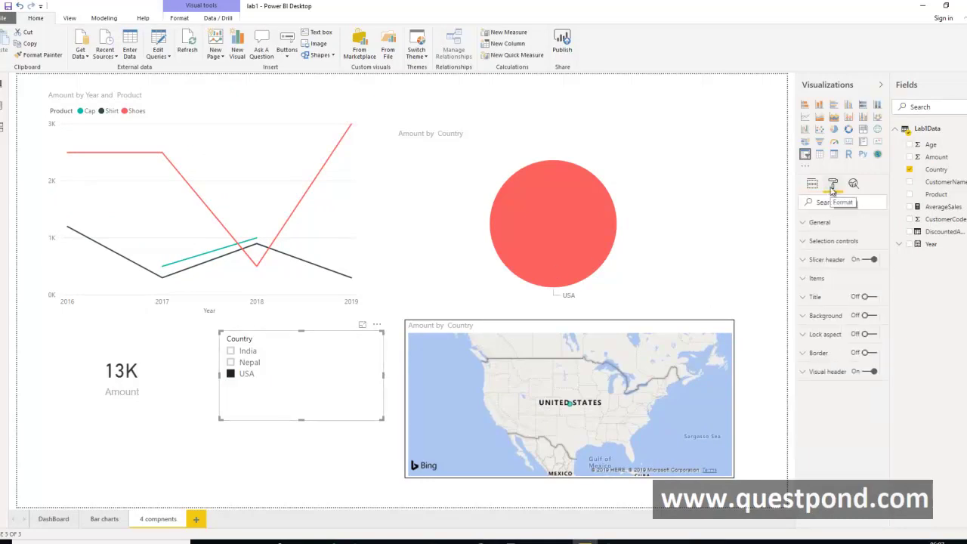
click(806, 279)
click(806, 279)
click(803, 241)
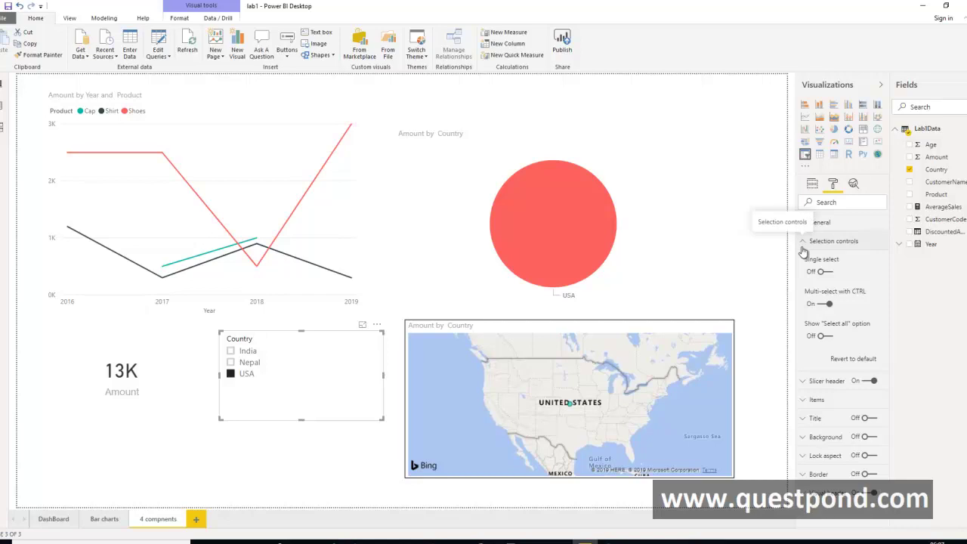
click(820, 337)
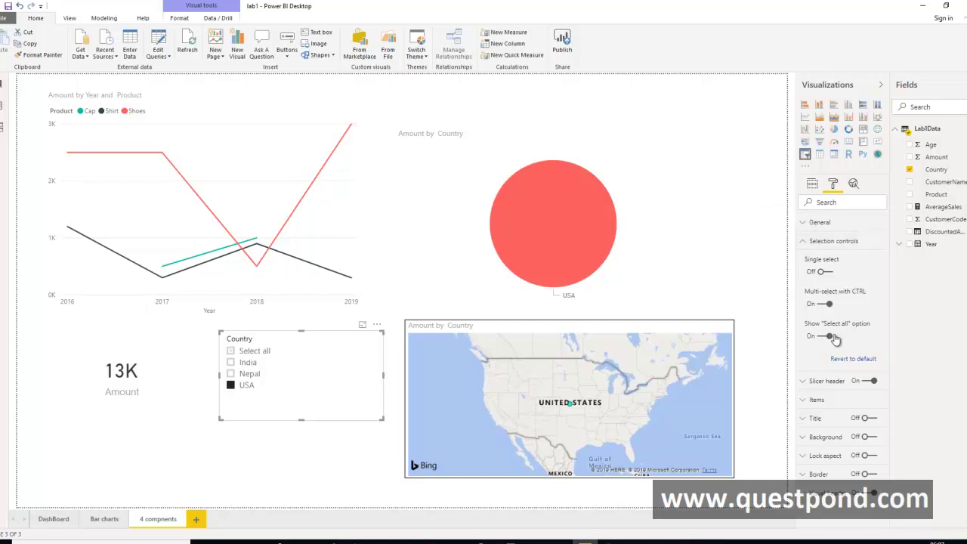
Check multi-selection in the Country slicer by selecting all countries, then excluding India and Nepal one at a time
click(232, 351)
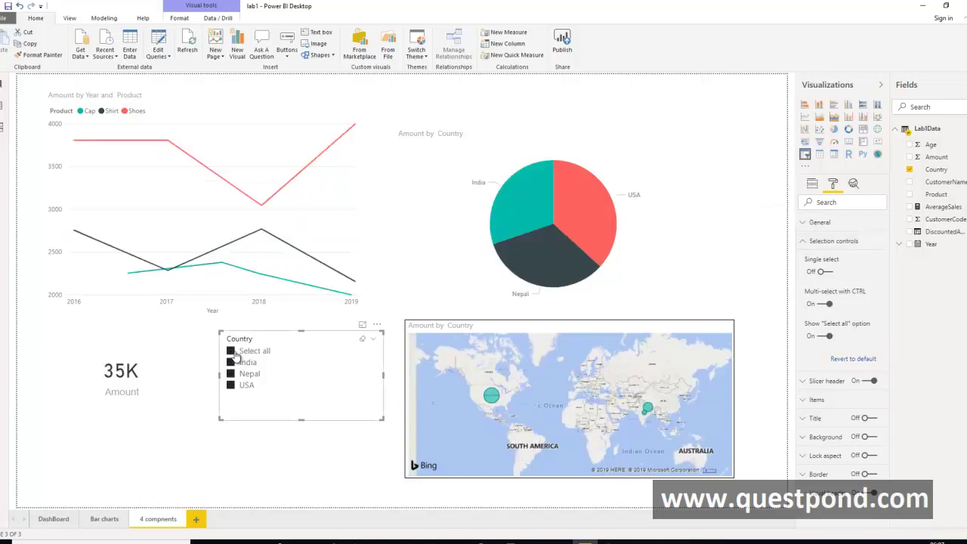
click(233, 362)
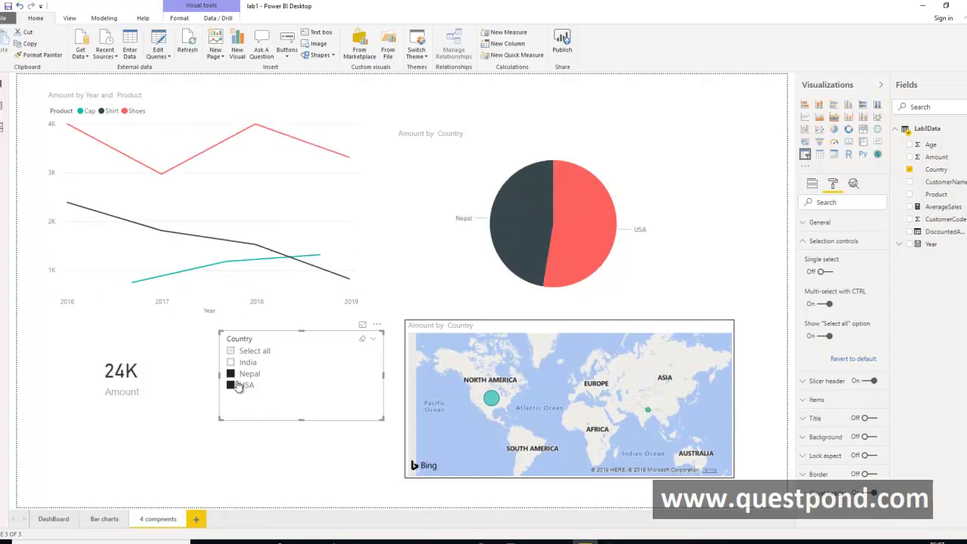
click(234, 363)
ctrl+click(231, 374)
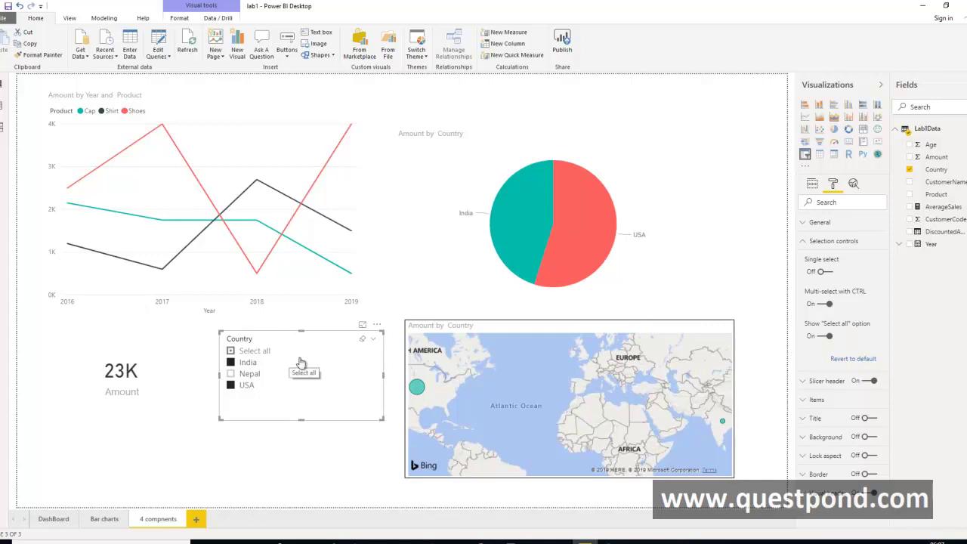
Try single select on the Country slicer by choosing India, Nepal and USA individually, and switch the option back off
click(828, 272)
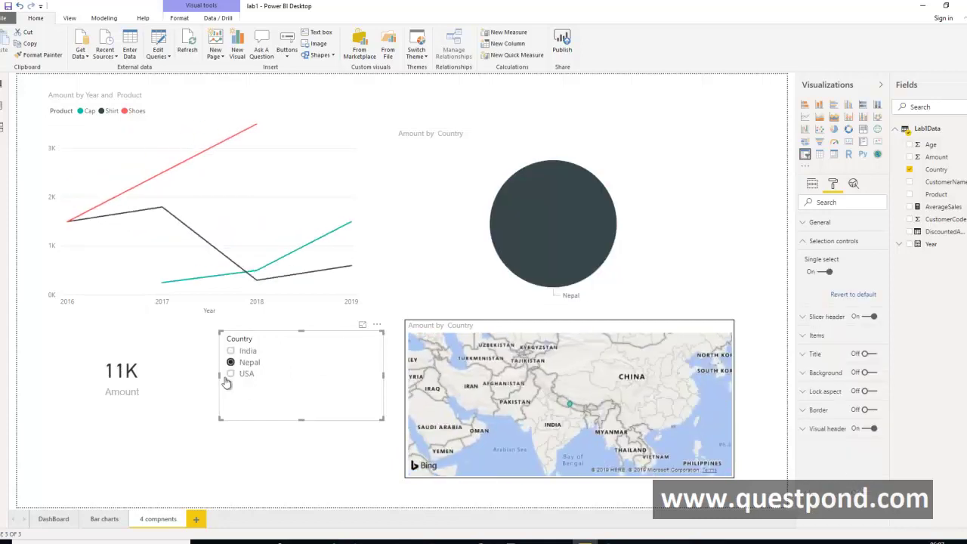
click(230, 373)
click(230, 350)
click(230, 362)
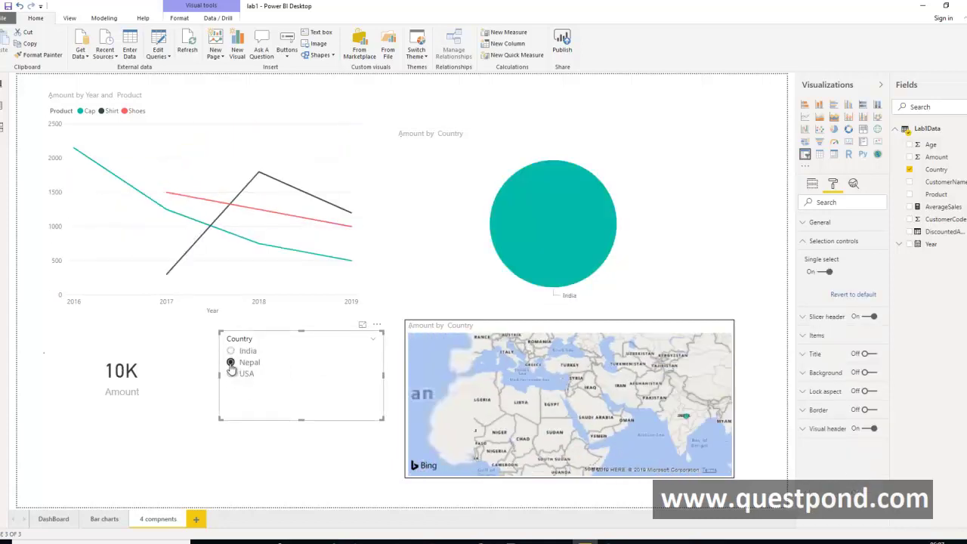
click(231, 373)
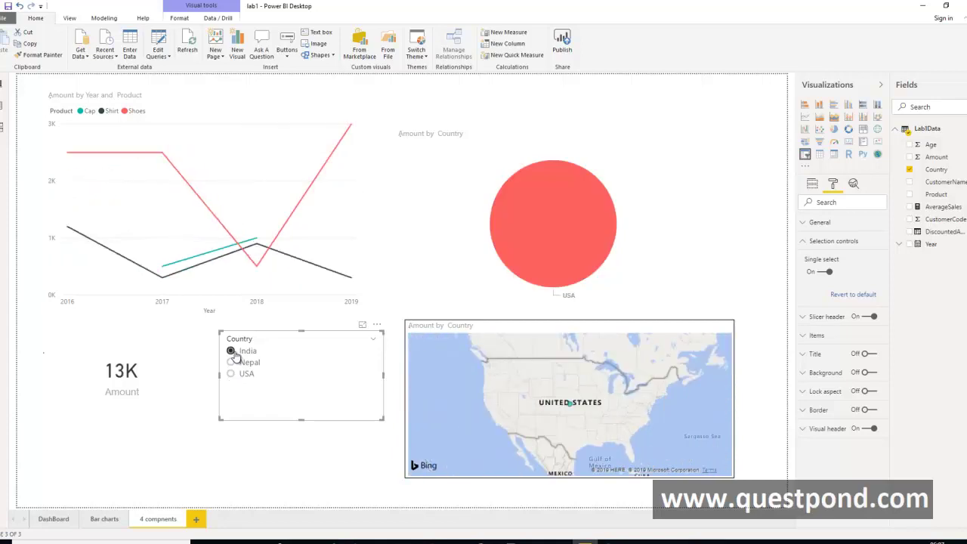
click(230, 352)
click(230, 363)
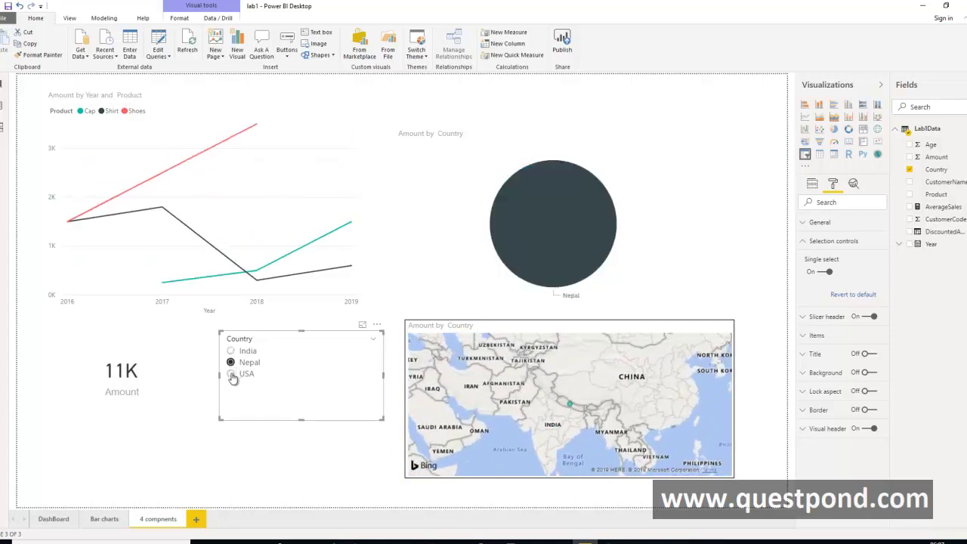
click(230, 374)
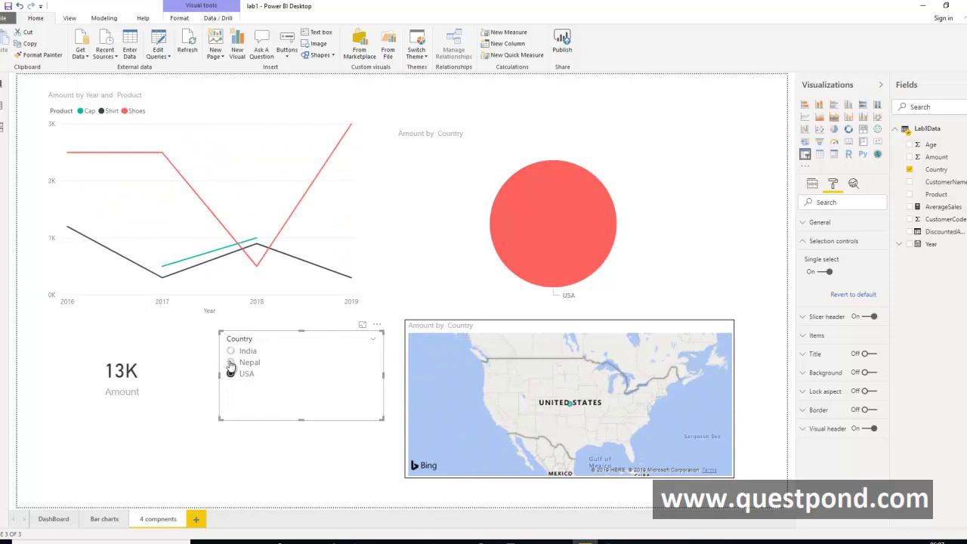
click(231, 362)
click(230, 350)
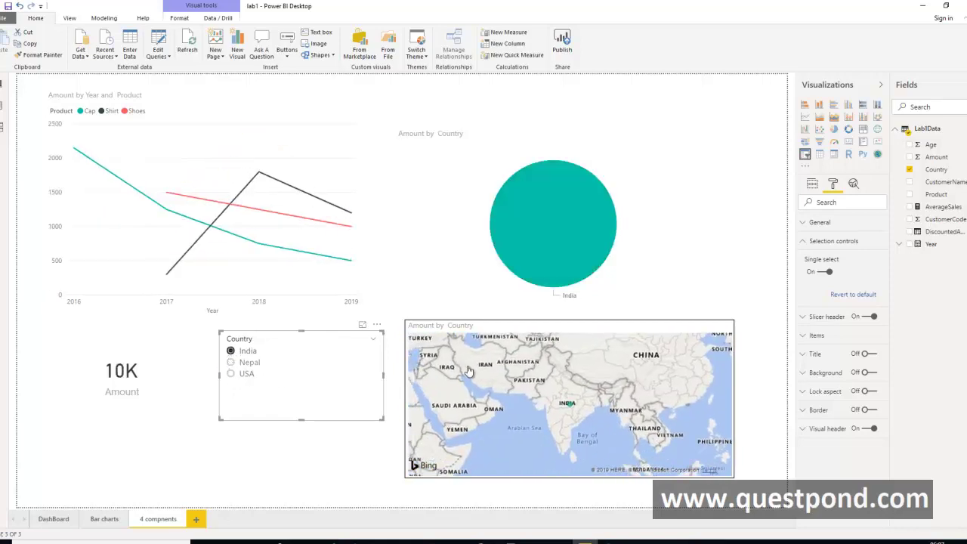
click(825, 271)
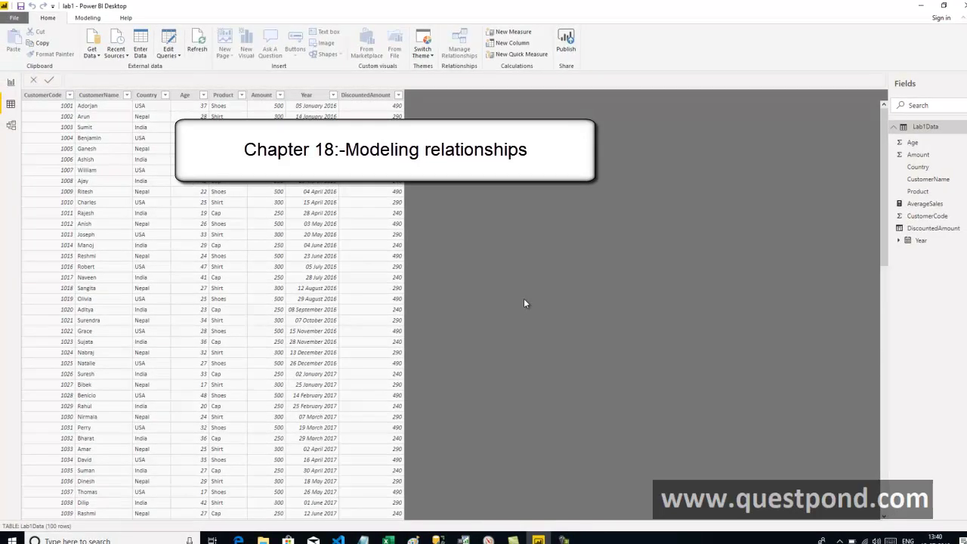
Switch to the model diagram and review the product and vendor pairs of the Lab1Country file in Notepad, closing it after reading
click(12, 125)
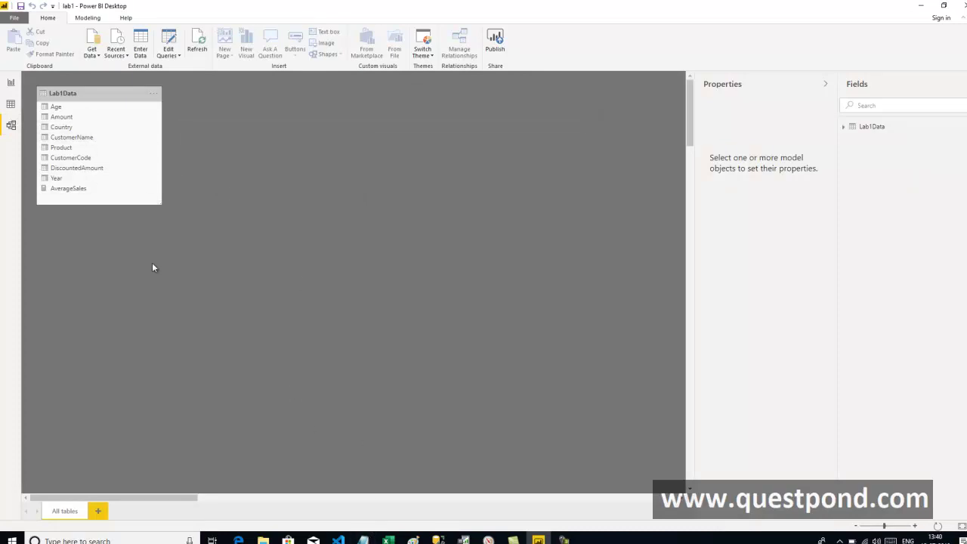
mouse_move(363, 540)
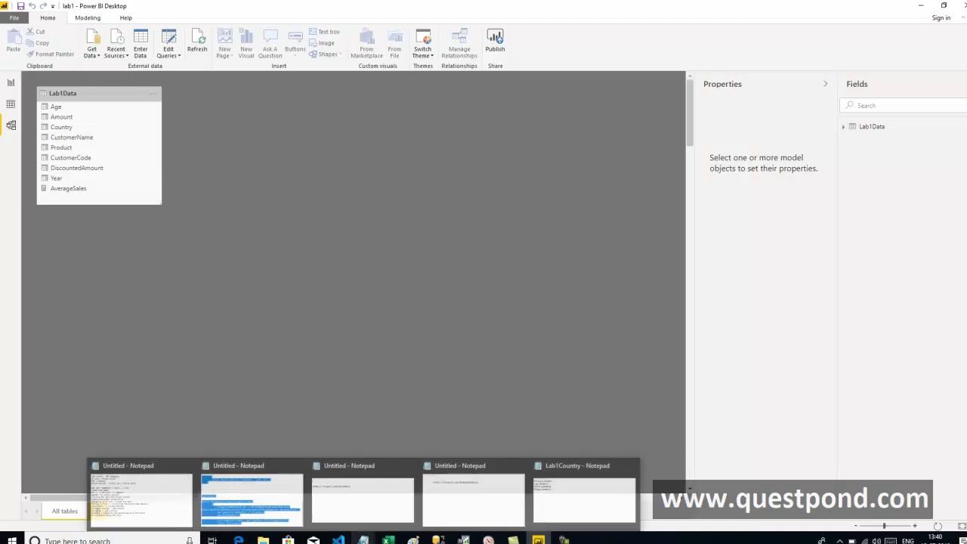
click(559, 506)
drag(419, 204, 339, 147)
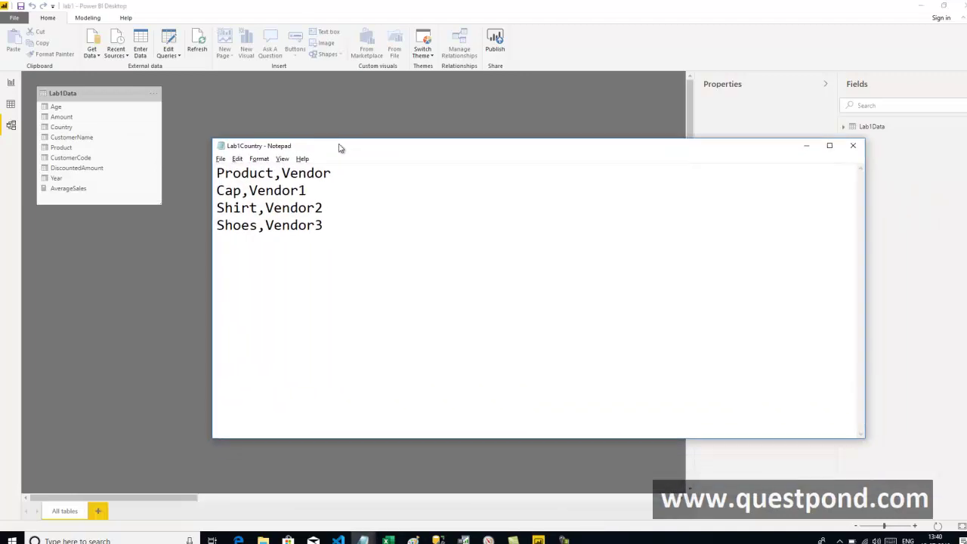
drag(220, 198, 244, 193)
double_click(253, 191)
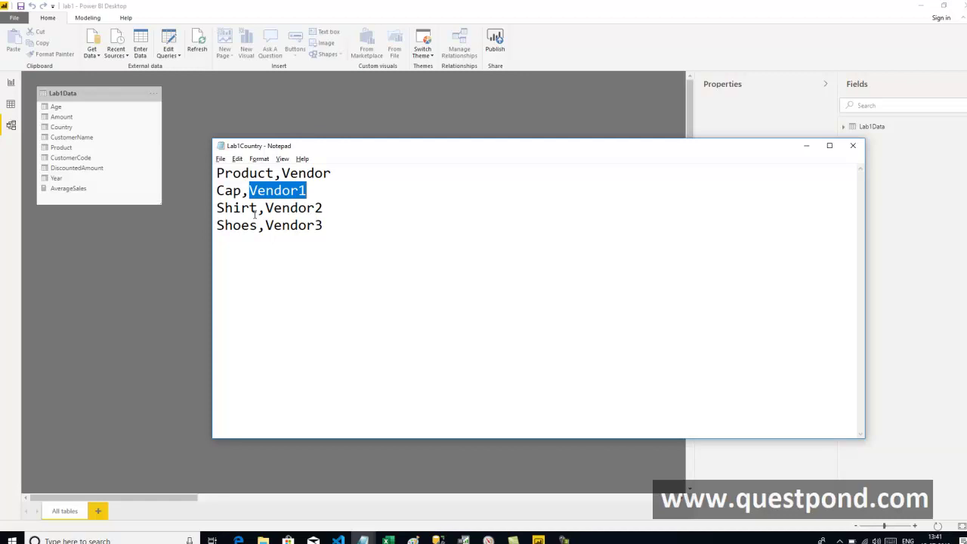
click(853, 149)
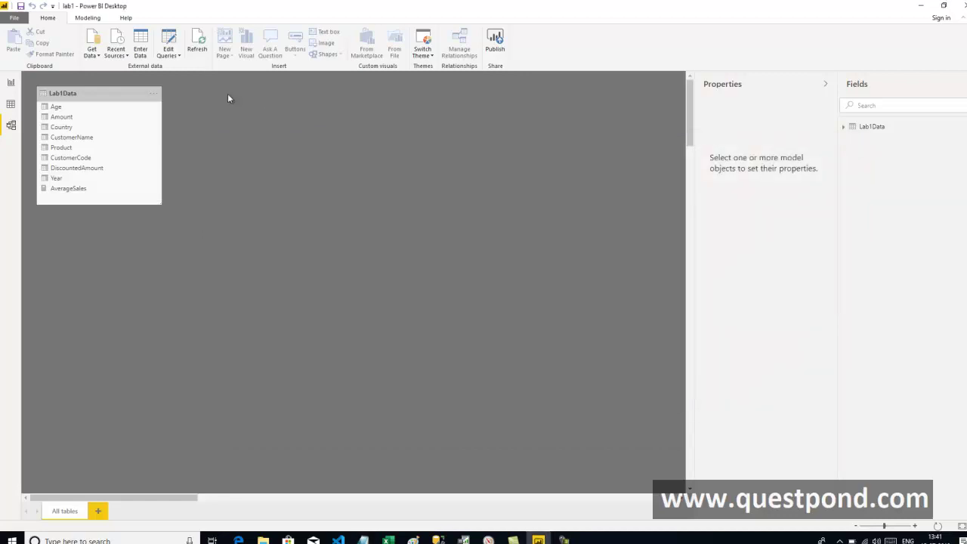
Import Lab1Country as a Text/CSV source, open it for editing in Power Query Editor, and use its first row as headers
click(101, 57)
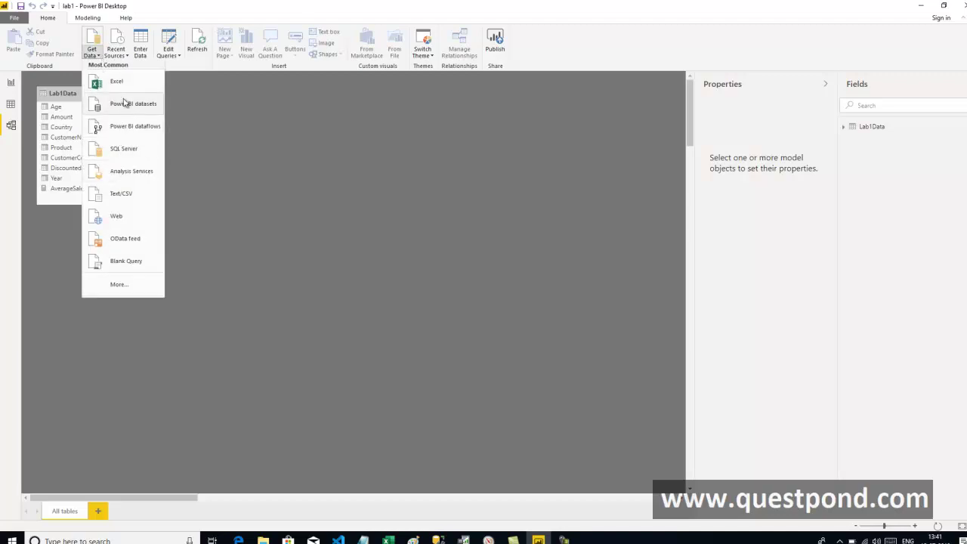
click(125, 196)
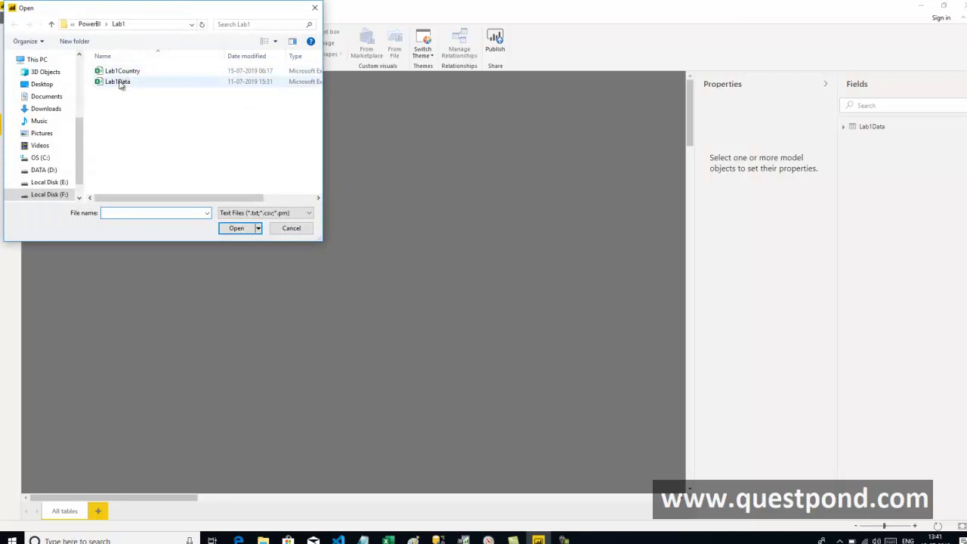
double_click(124, 71)
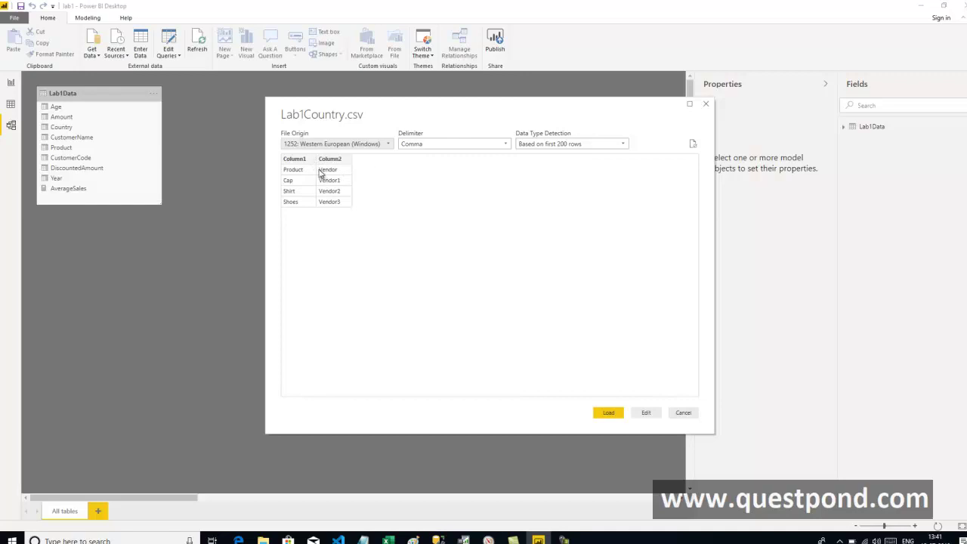
drag(411, 110, 344, 104)
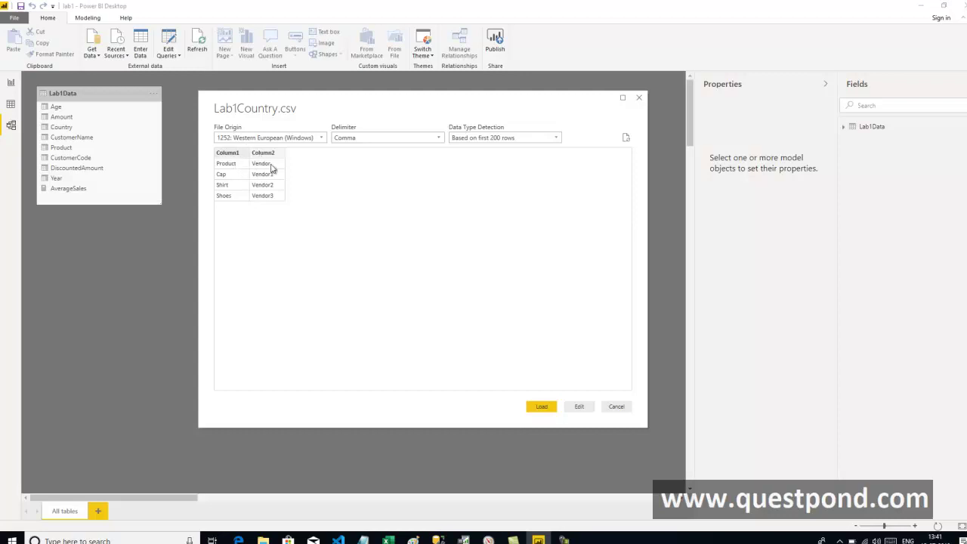
click(578, 408)
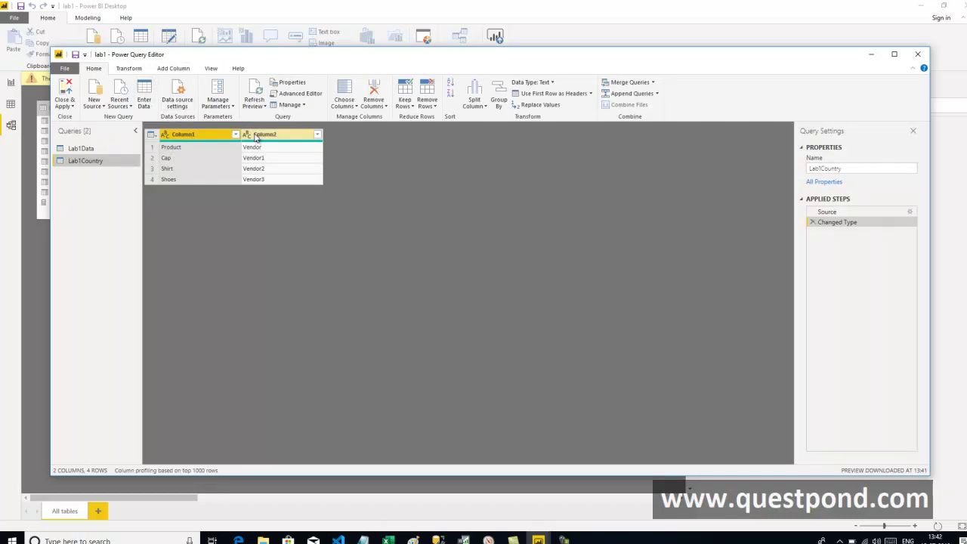
click(153, 136)
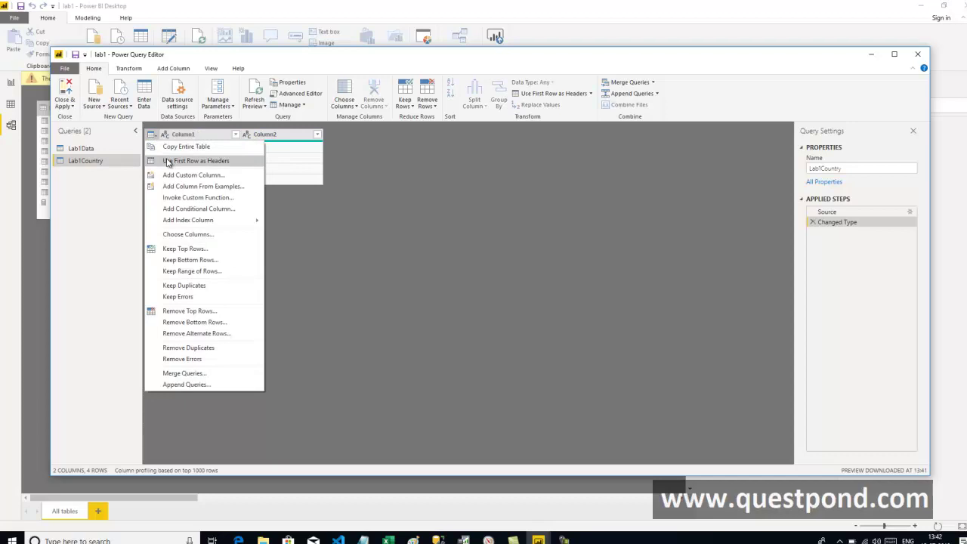
click(168, 161)
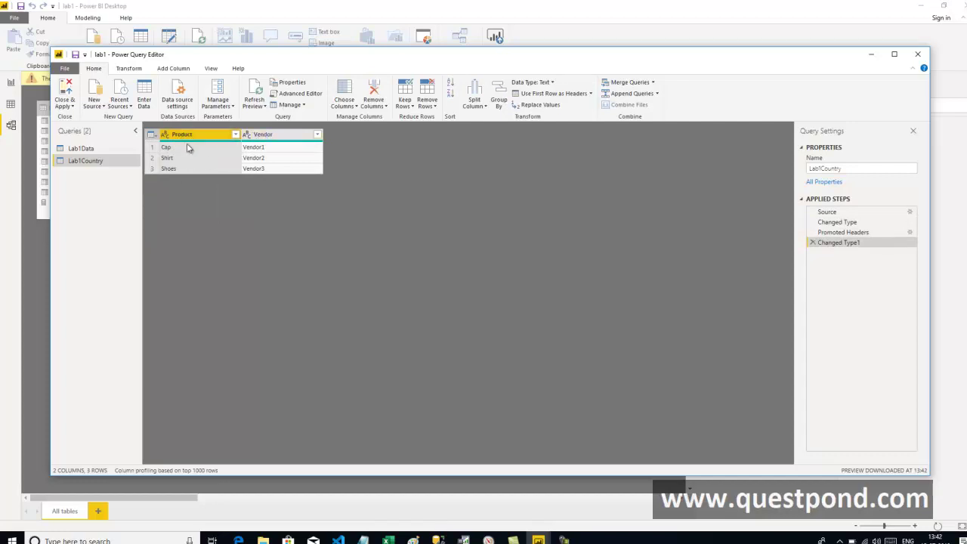
Apply the Lab1Country query to the model, move its table slightly away from Lab1Data, and select Lab1Data's Product field
click(58, 99)
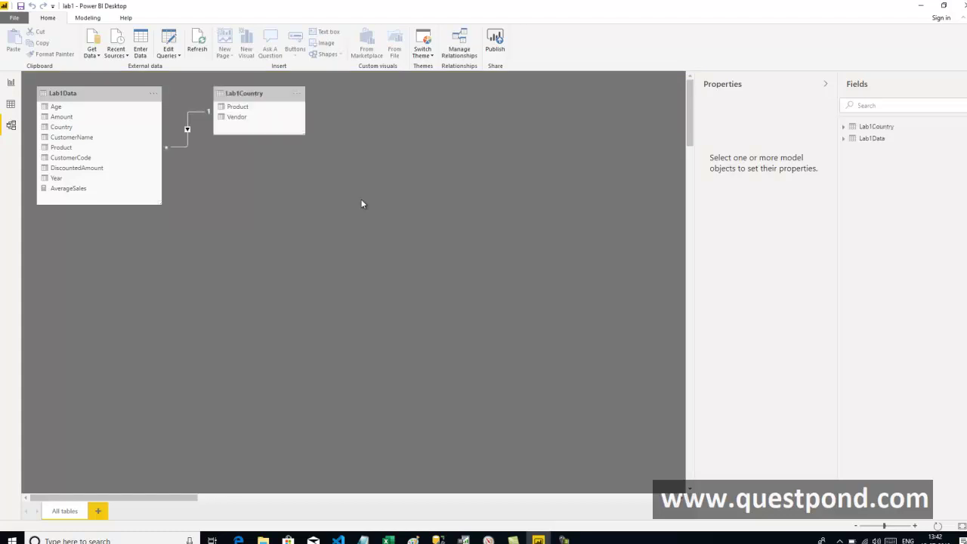
drag(272, 101, 301, 111)
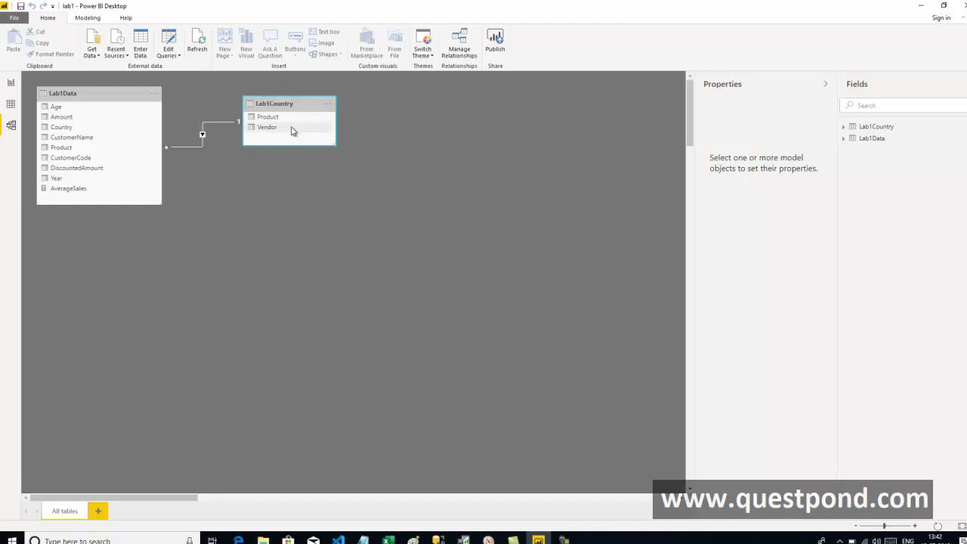
click(105, 97)
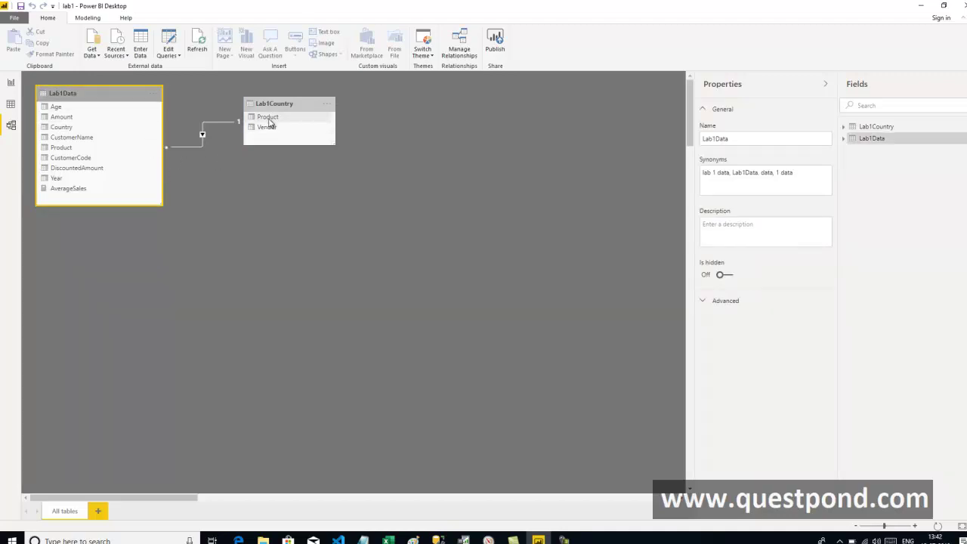
click(98, 150)
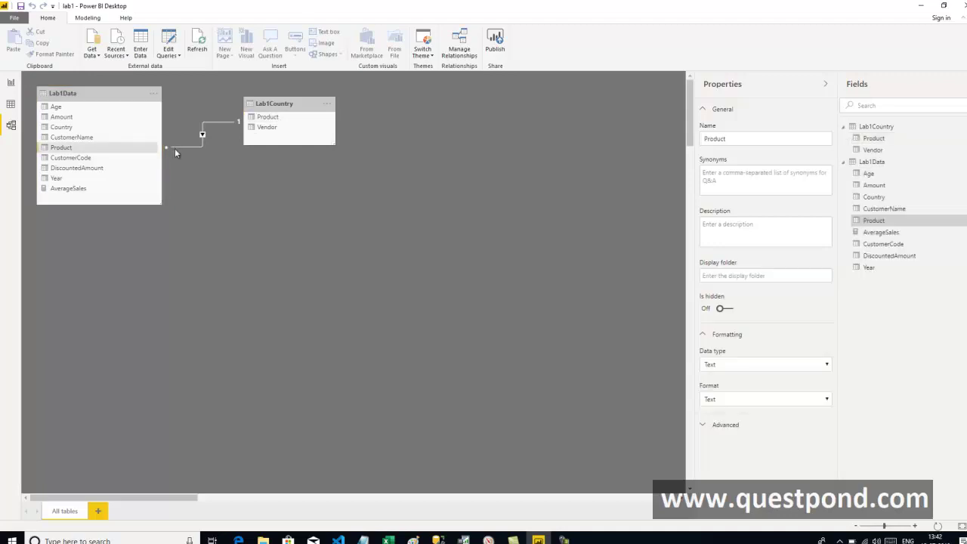
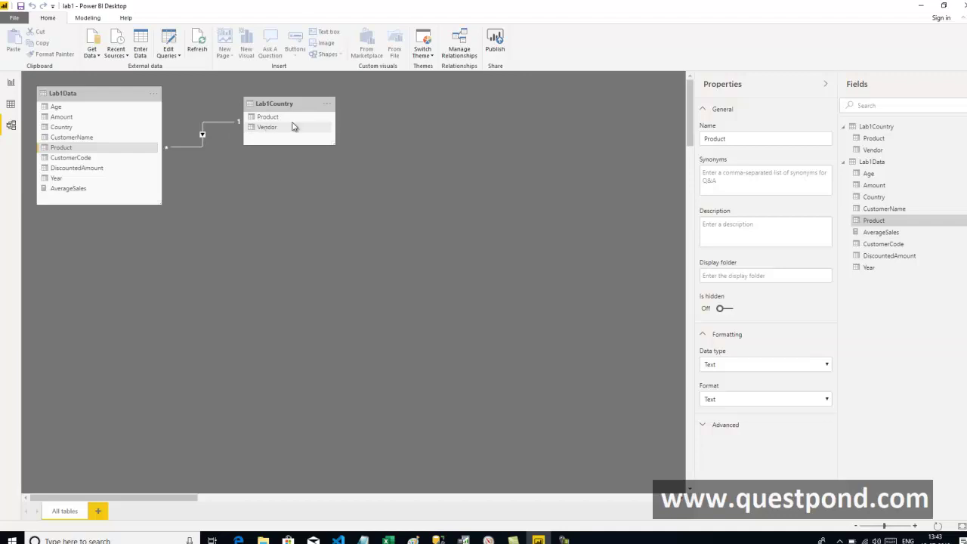
Delete the relationship between the Lab1Data and Lab1Country tables
right_click(202, 135)
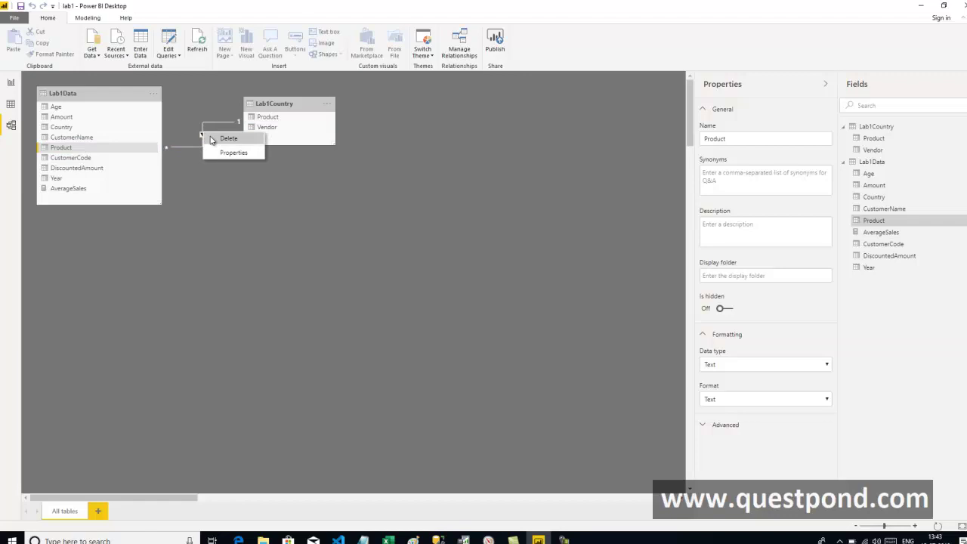
click(227, 138)
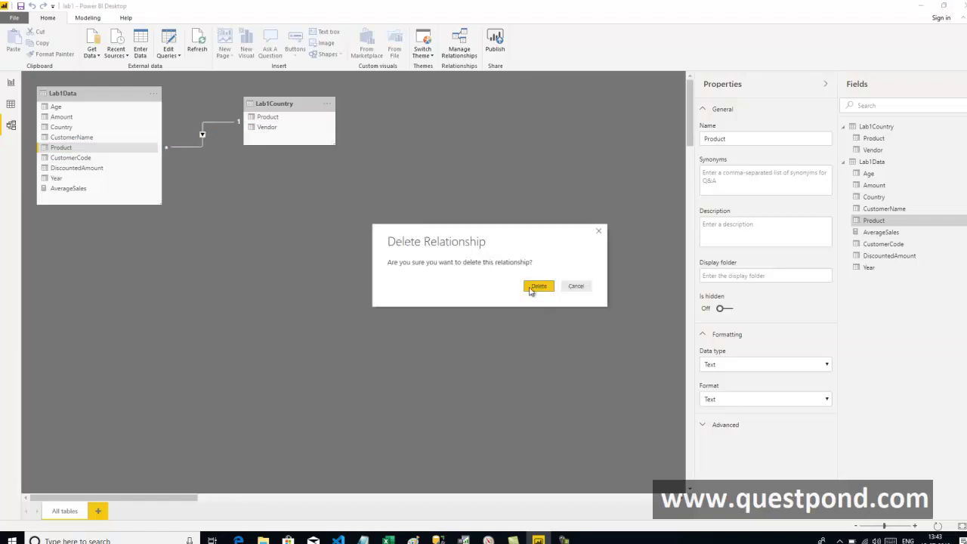
click(531, 290)
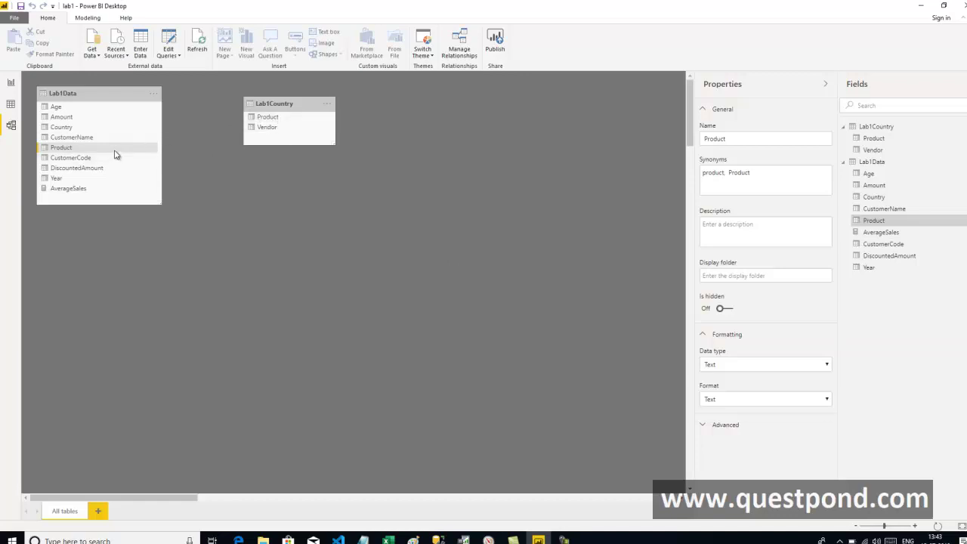
Create a relationship from Lab1Country's Product field to Lab1Data's Product field, and save the file
drag(257, 118, 246, 179)
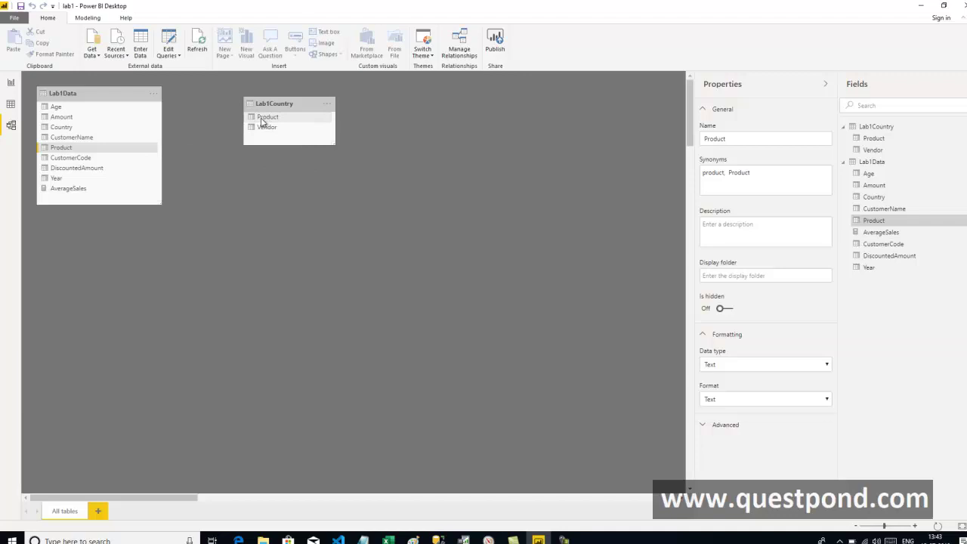
drag(262, 122, 129, 153)
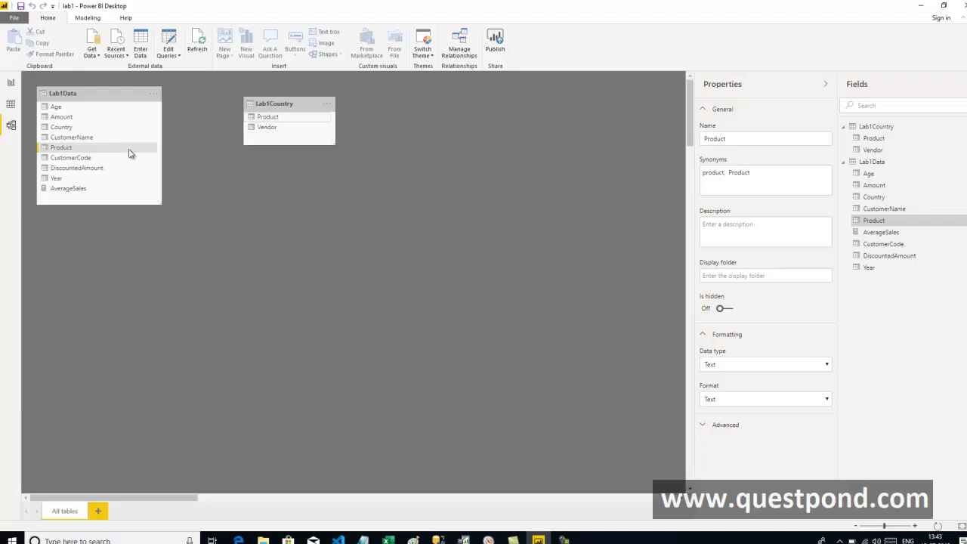
click(226, 160)
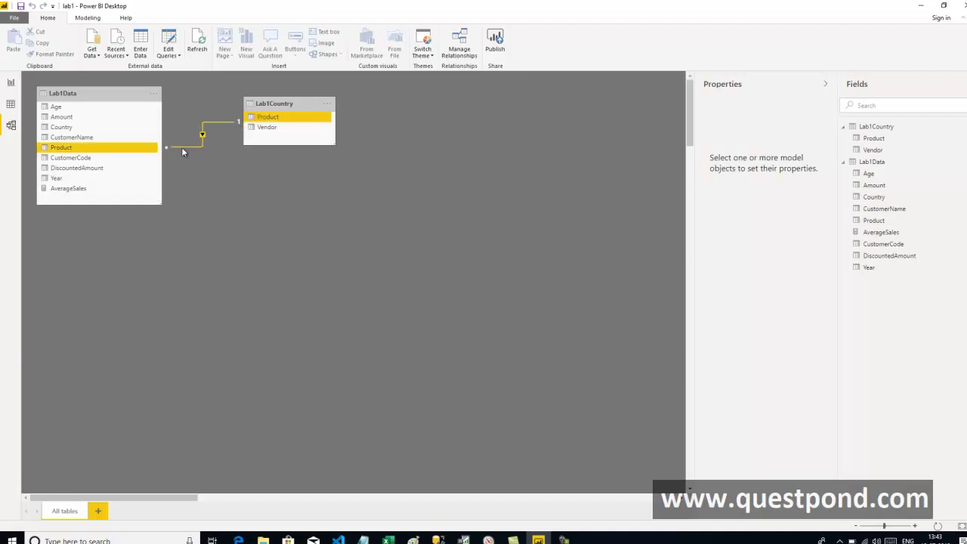
click(21, 6)
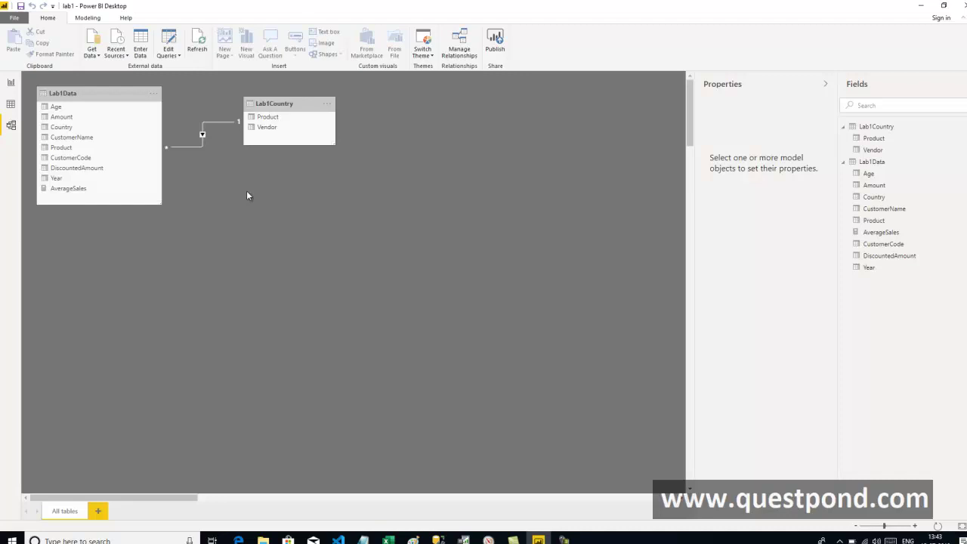
Return to the DashBoard report page and add Lab1Country's Vendor field to the customer data table
click(11, 84)
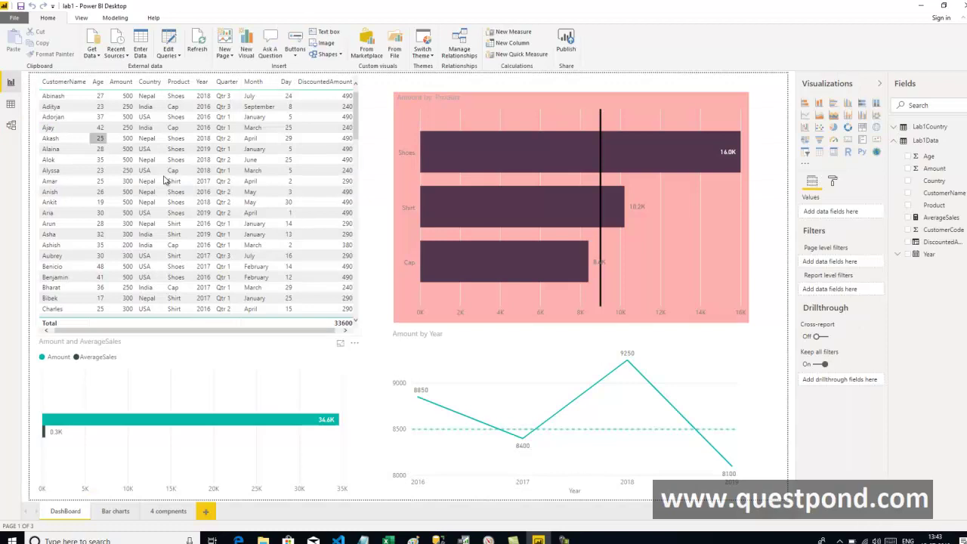
click(323, 377)
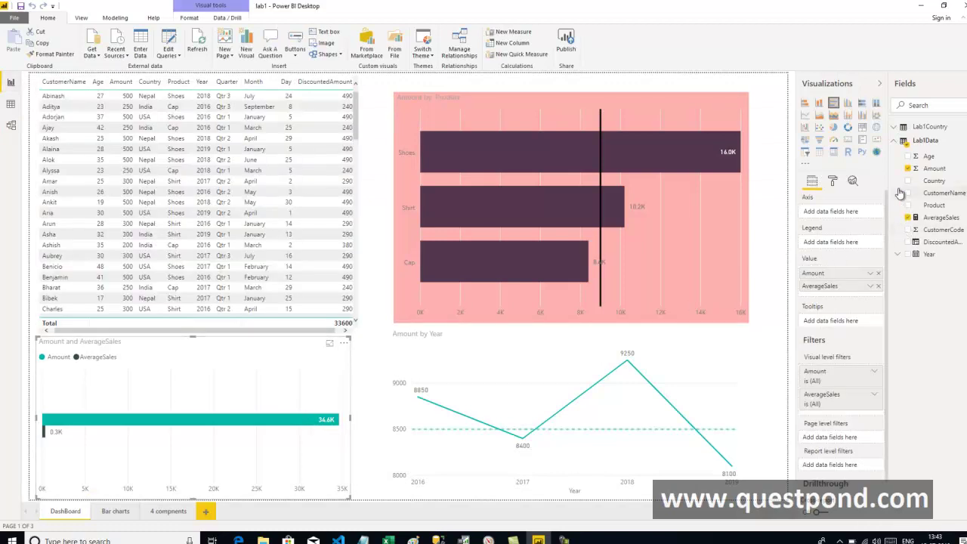
click(894, 143)
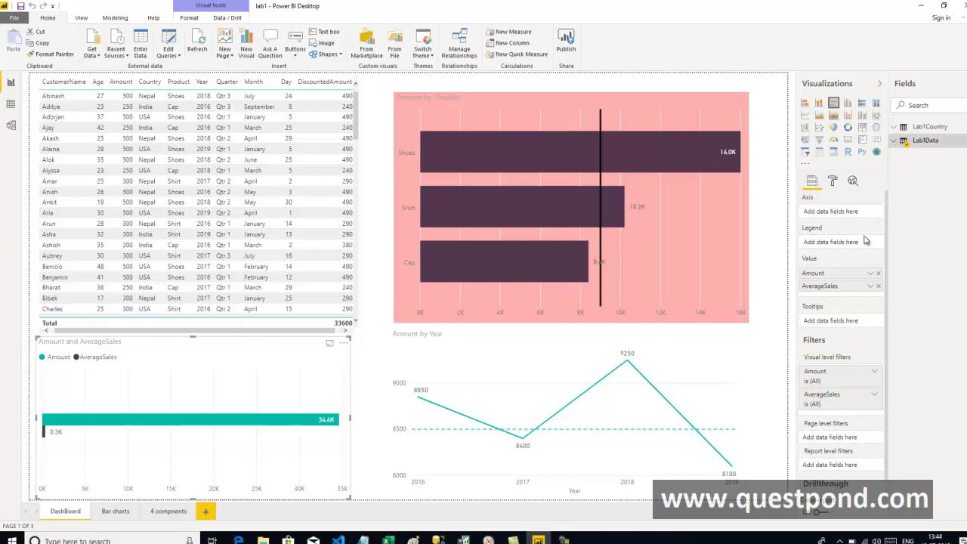
drag(854, 247, 726, 261)
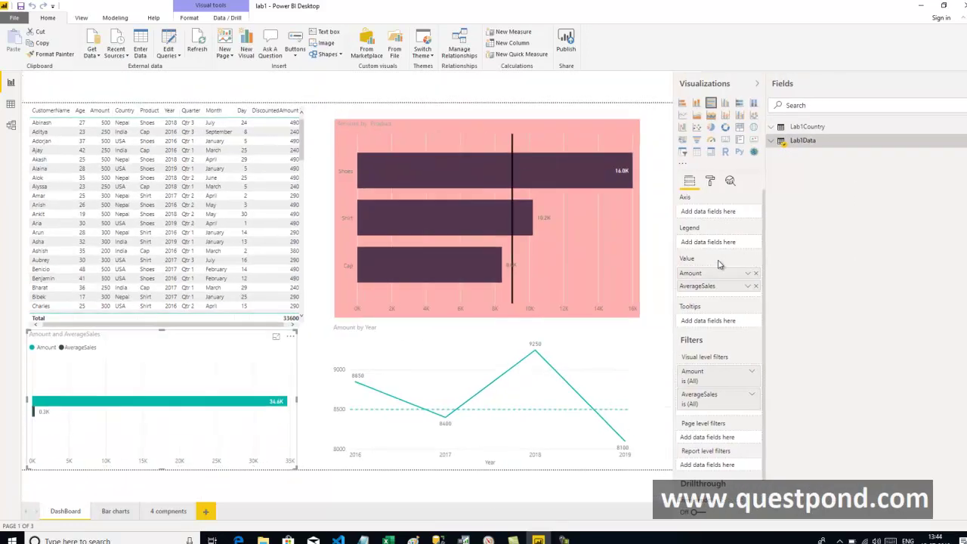
click(771, 129)
click(771, 129)
click(772, 141)
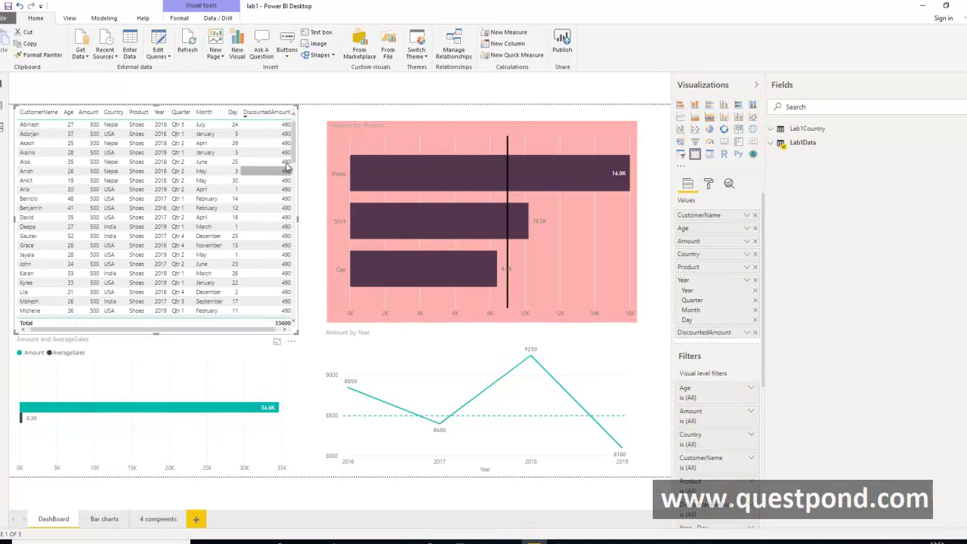
click(776, 133)
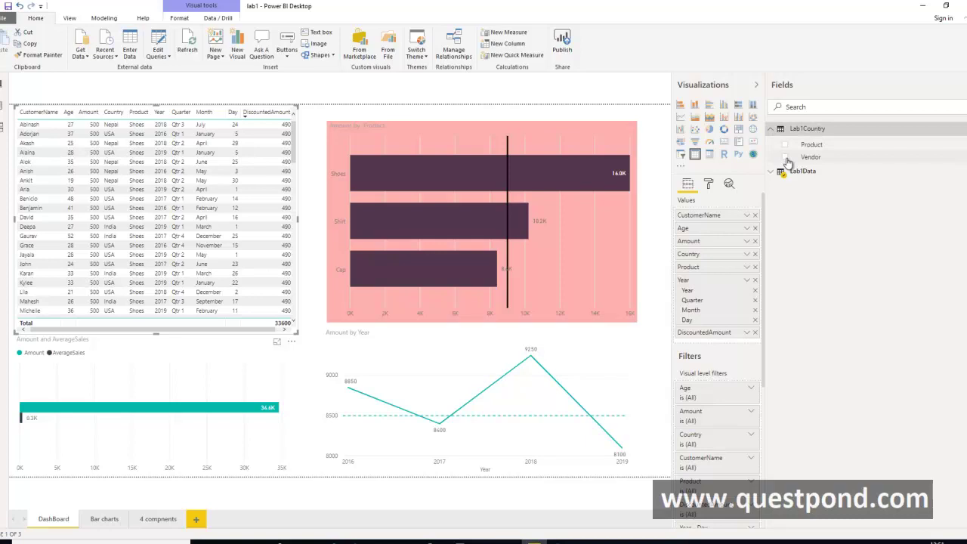
click(785, 157)
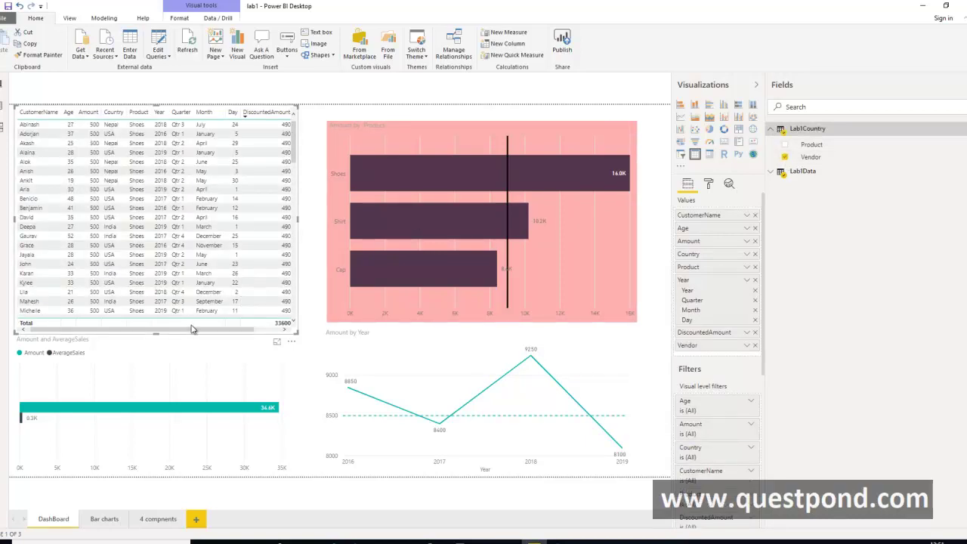
Examine which vendor appears beside each product throughout the DashBoard table, and recheck the model diagram
drag(221, 331, 249, 331)
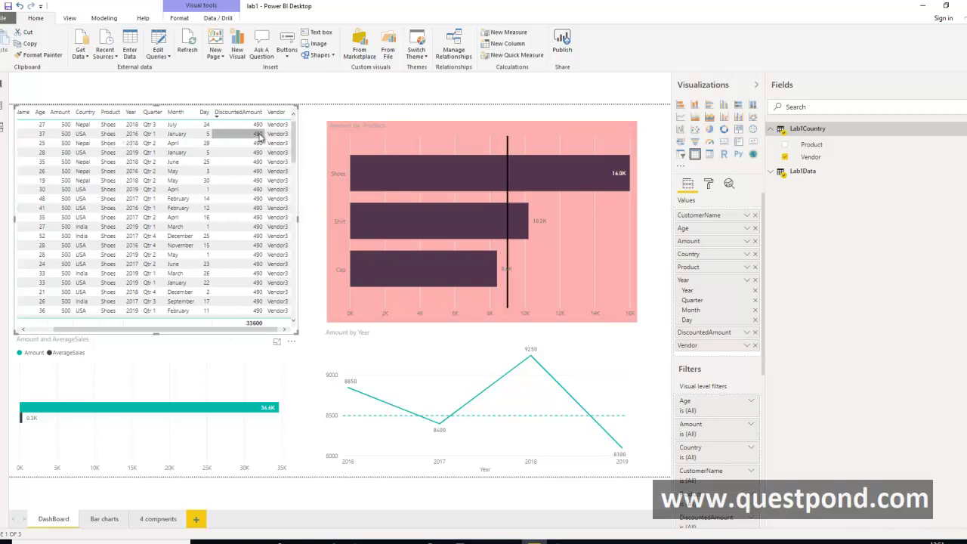
drag(295, 146, 294, 190)
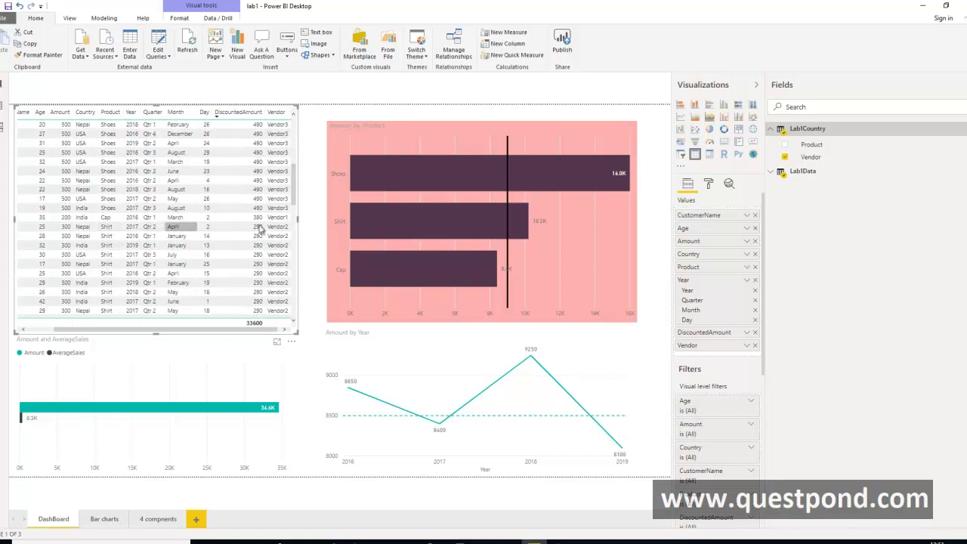
drag(296, 209, 297, 297)
scroll(297, 297, down, 6)
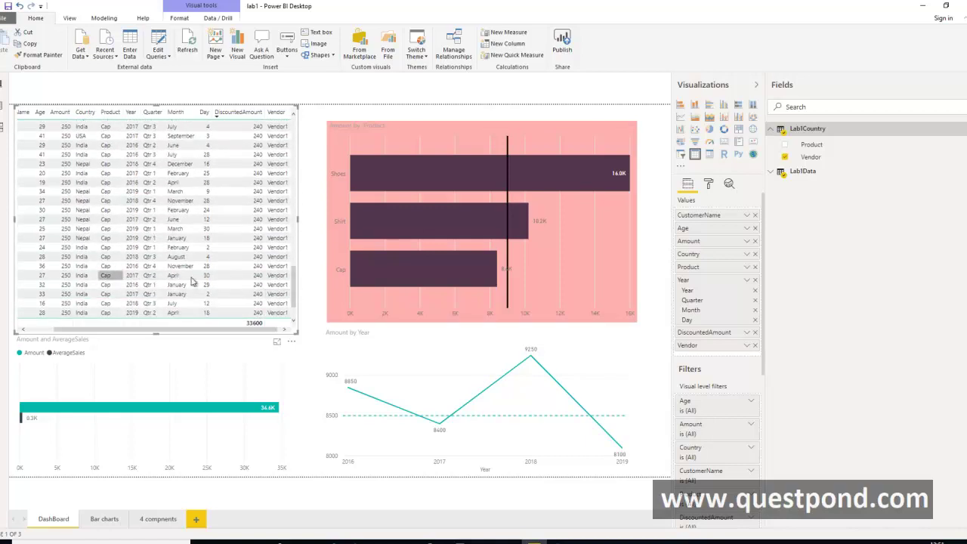
drag(296, 297, 294, 209)
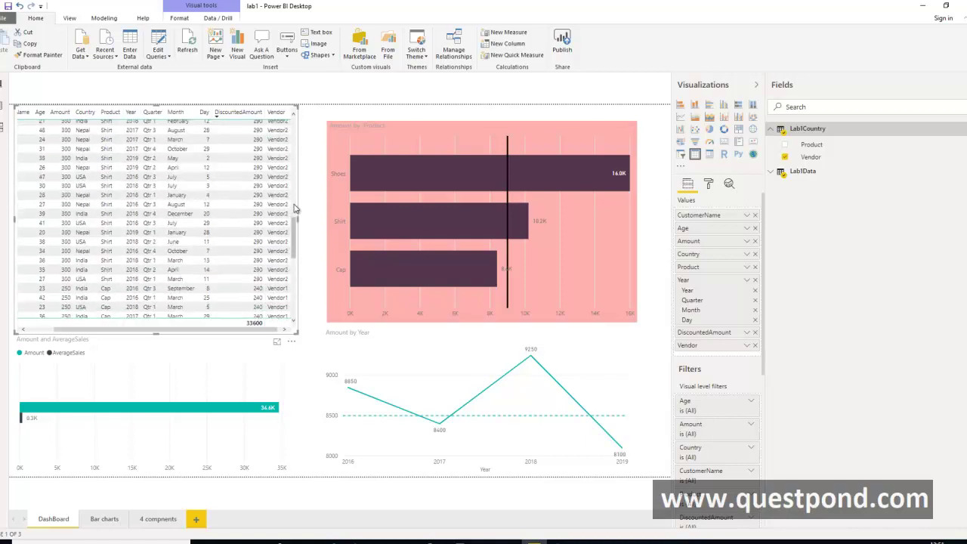
click(3, 128)
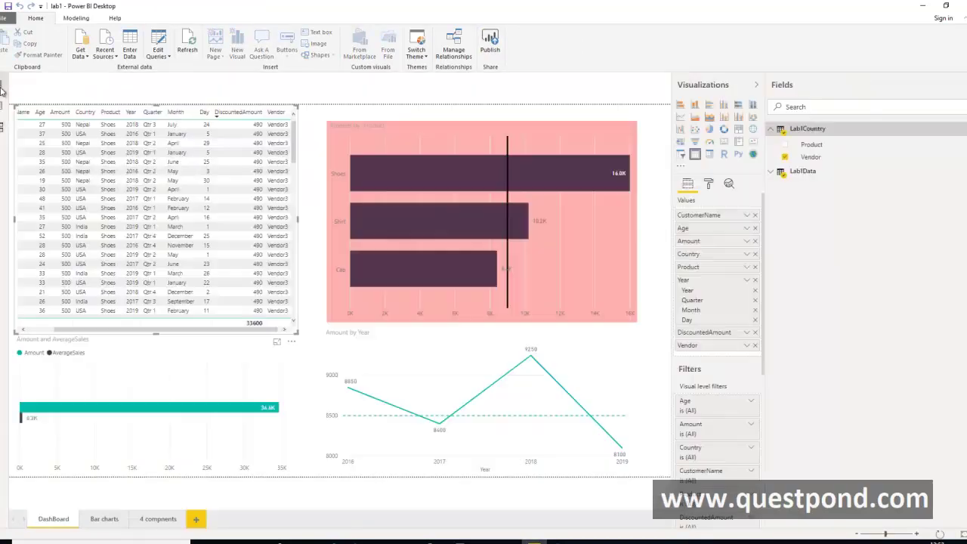
click(225, 162)
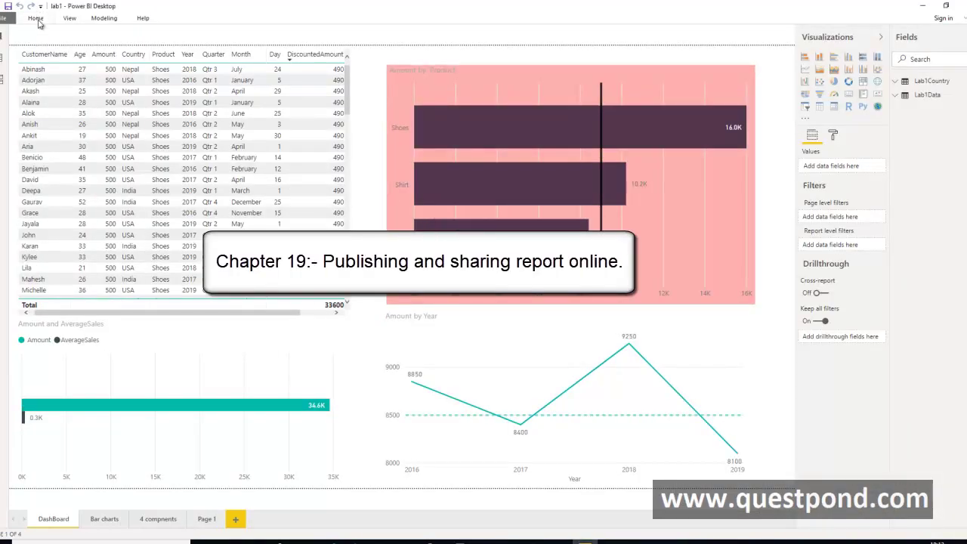
Start publishing the report and sign in to Power BI with the account e-mail and password
click(38, 19)
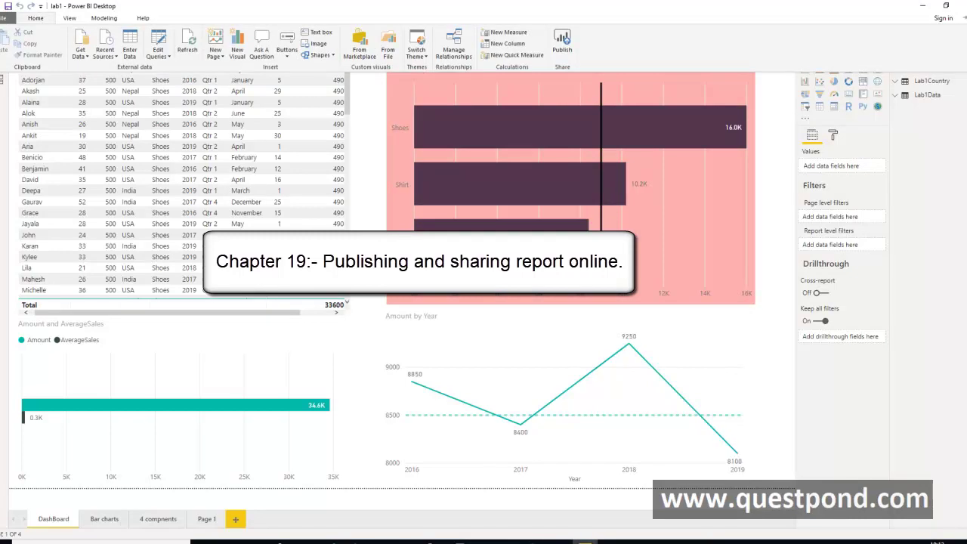
click(565, 43)
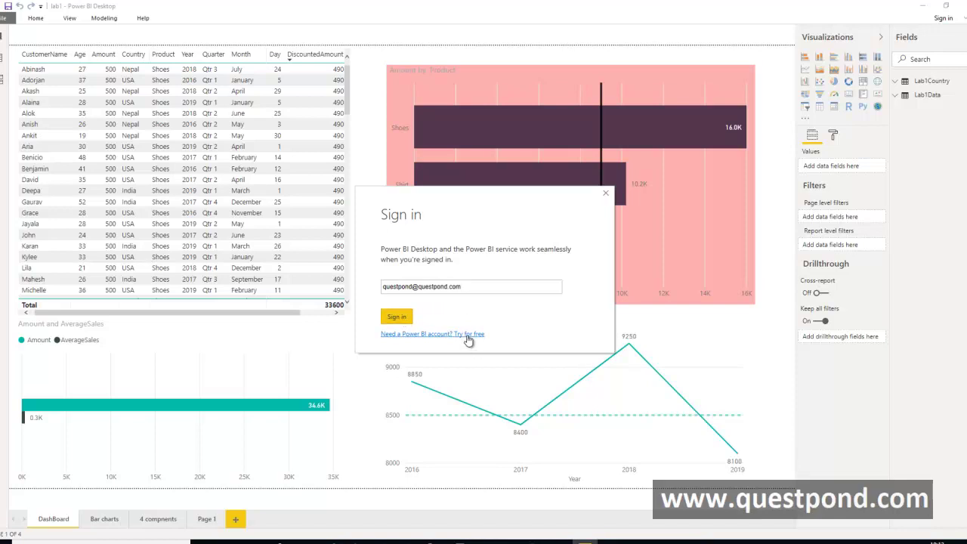
click(396, 321)
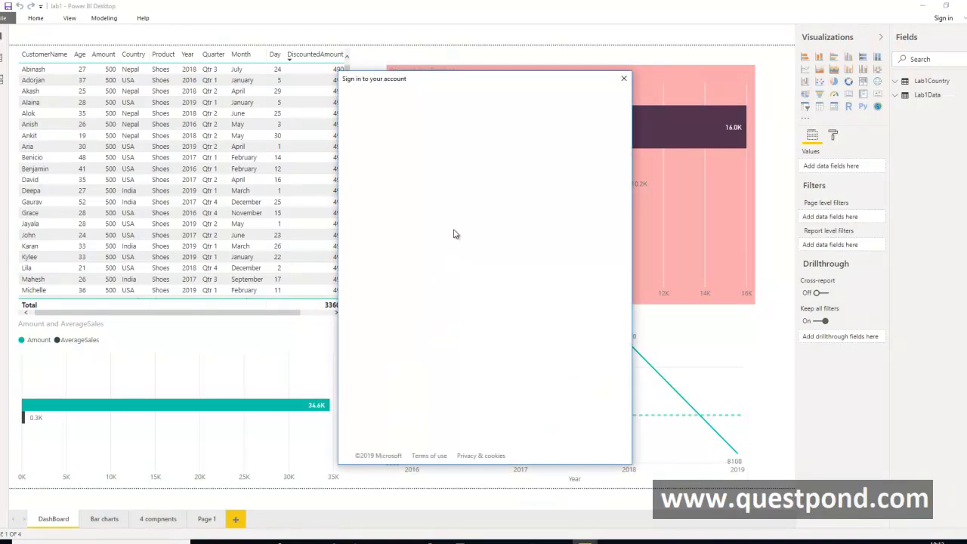
text(*)
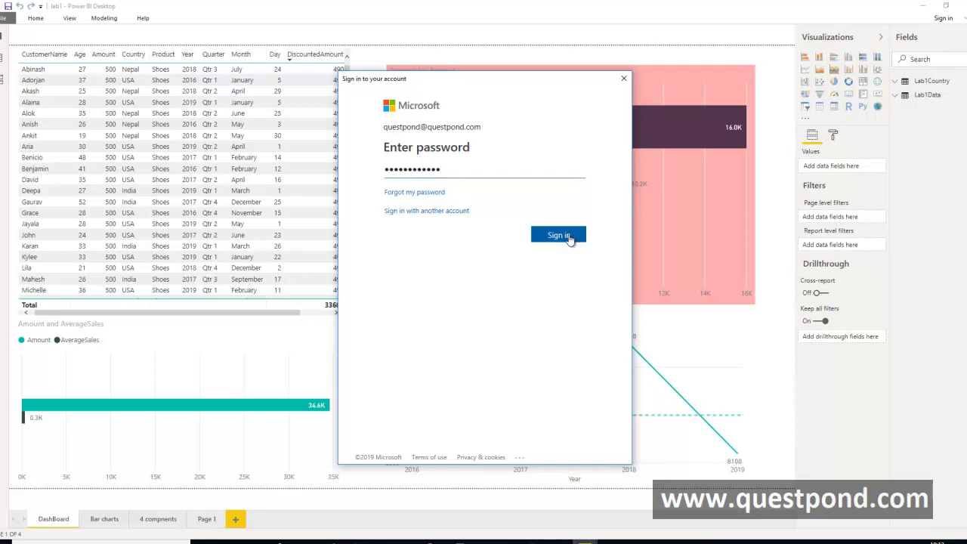
click(567, 235)
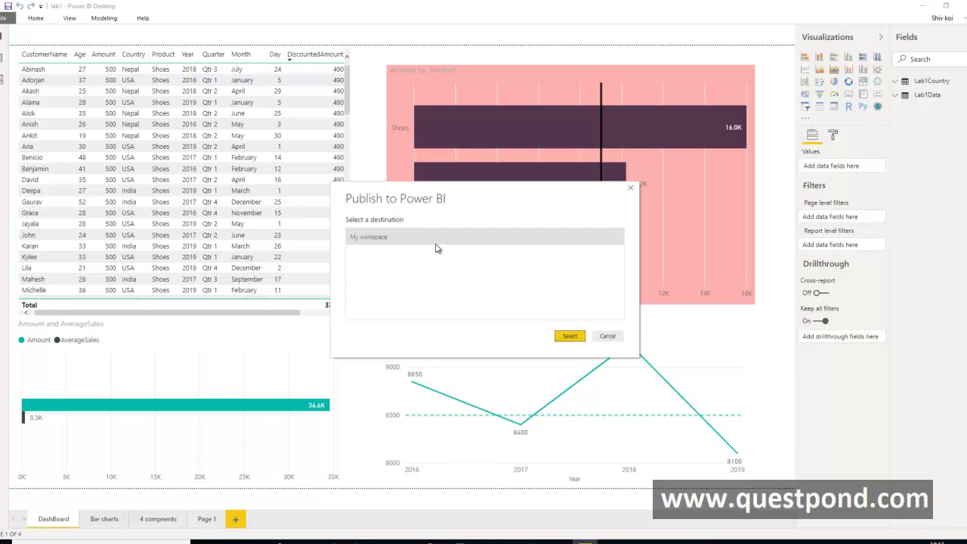
Publish the report to My workspace, replacing the existing lab1 dataset
click(571, 337)
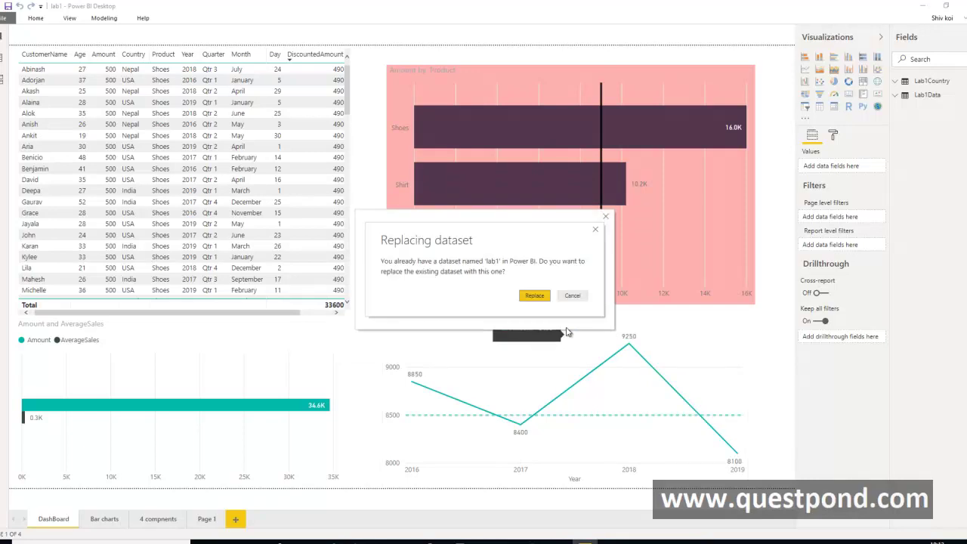
click(533, 296)
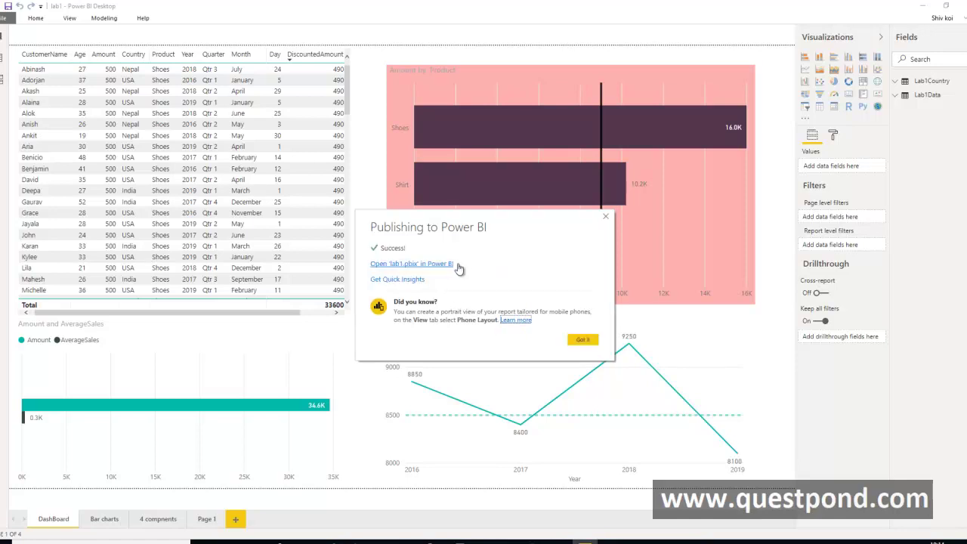
Open the published lab1.pbix in the Power BI service in the browser, signing in with the listed account and staying signed in
click(415, 265)
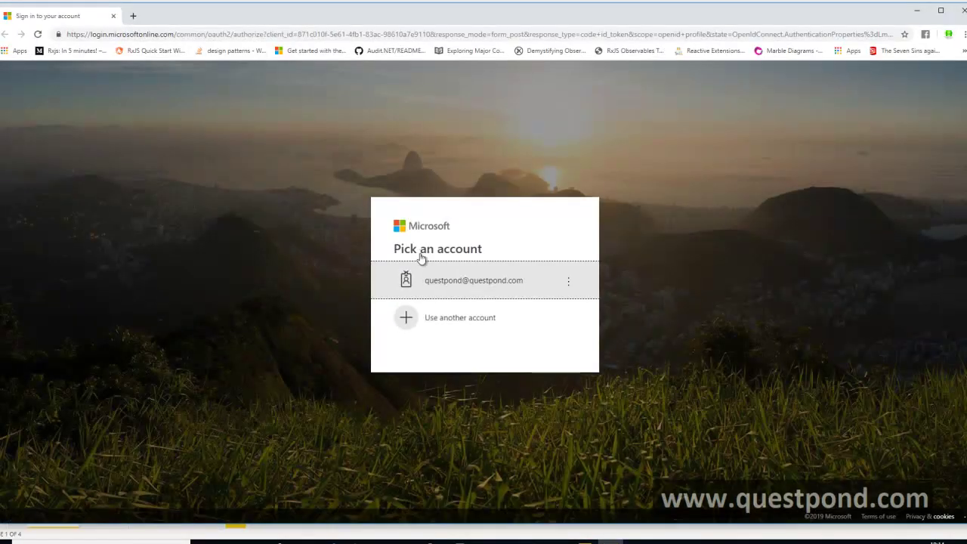
click(453, 284)
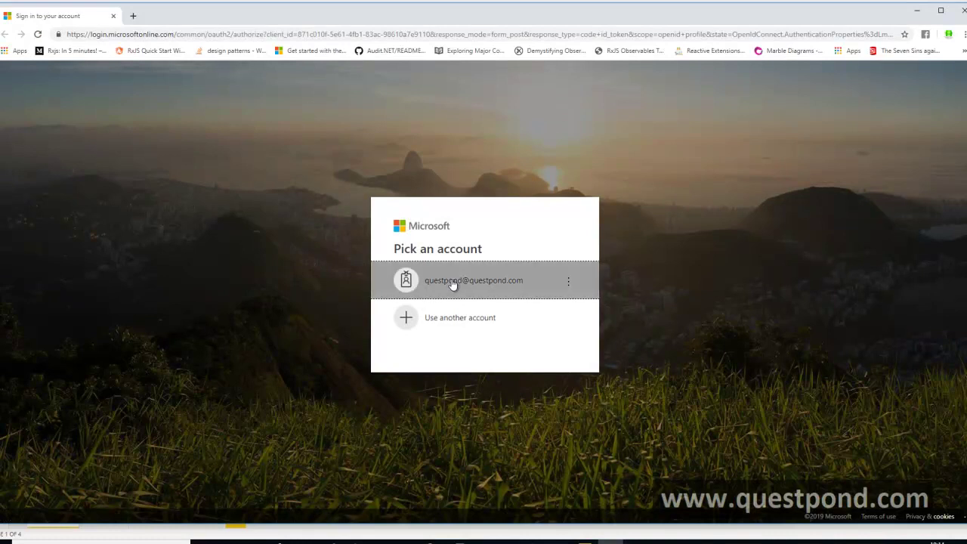
click(545, 340)
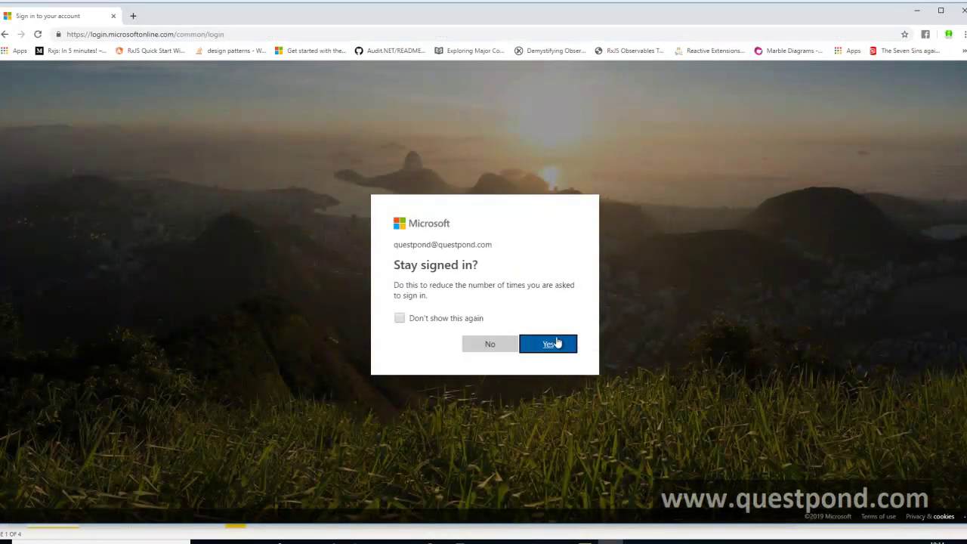
Stay signed in and look through My Workspace, the list of workspaces and the Power BI home page
click(554, 344)
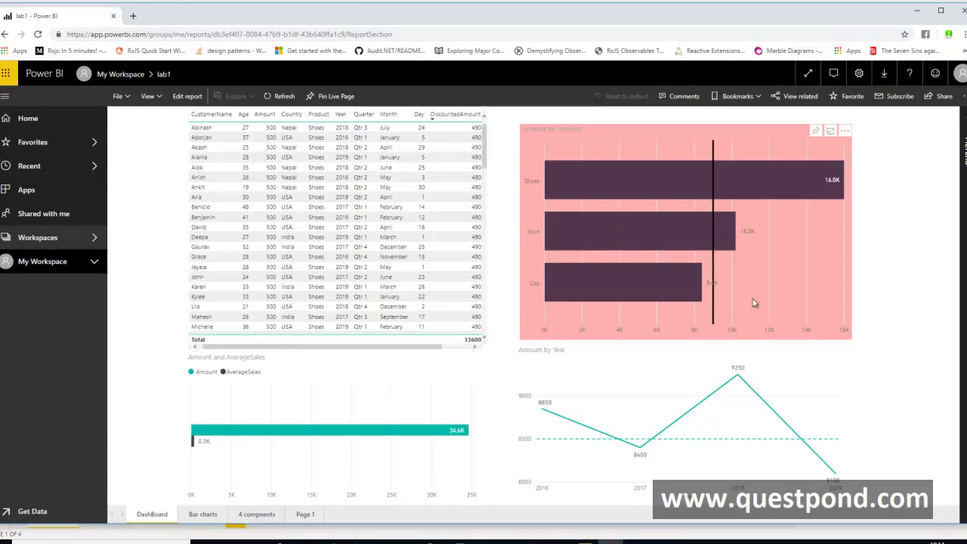
click(38, 243)
click(39, 263)
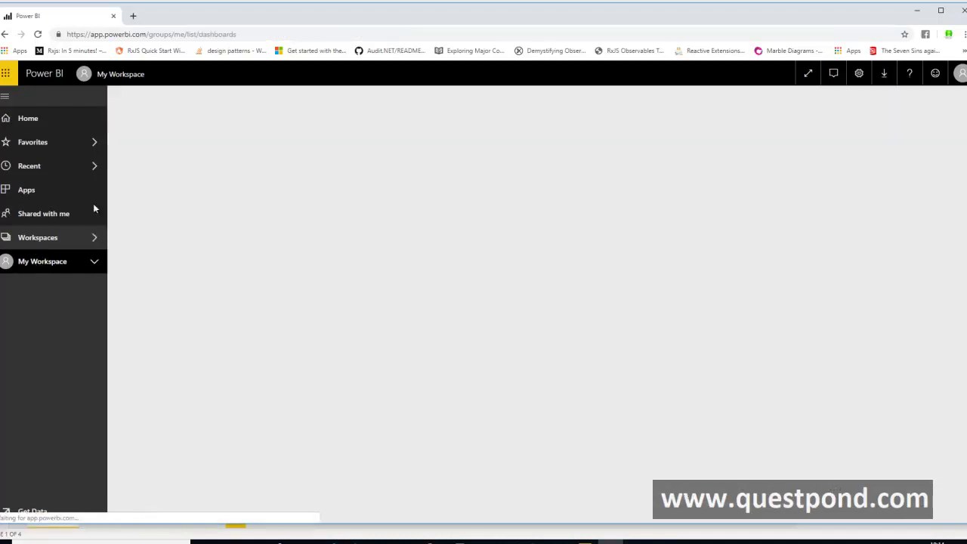
click(50, 240)
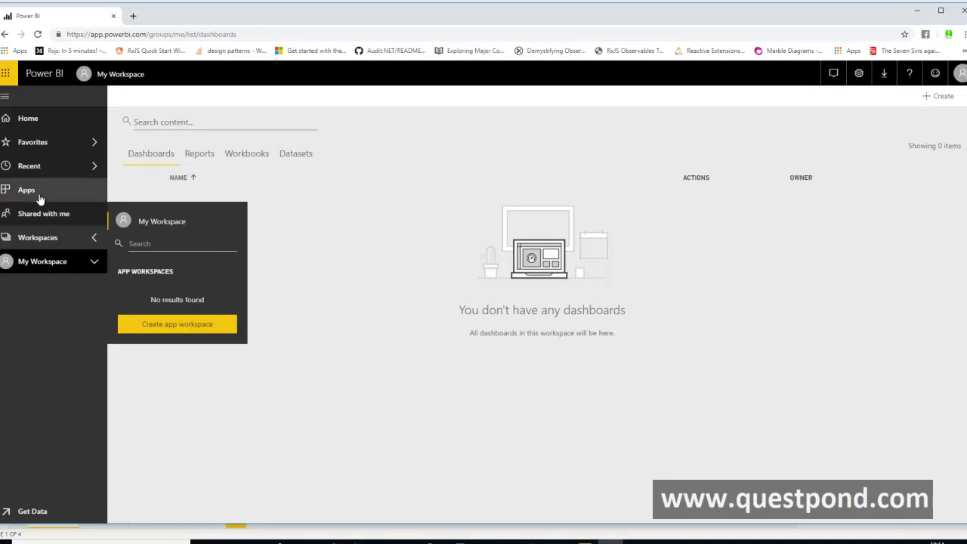
click(36, 127)
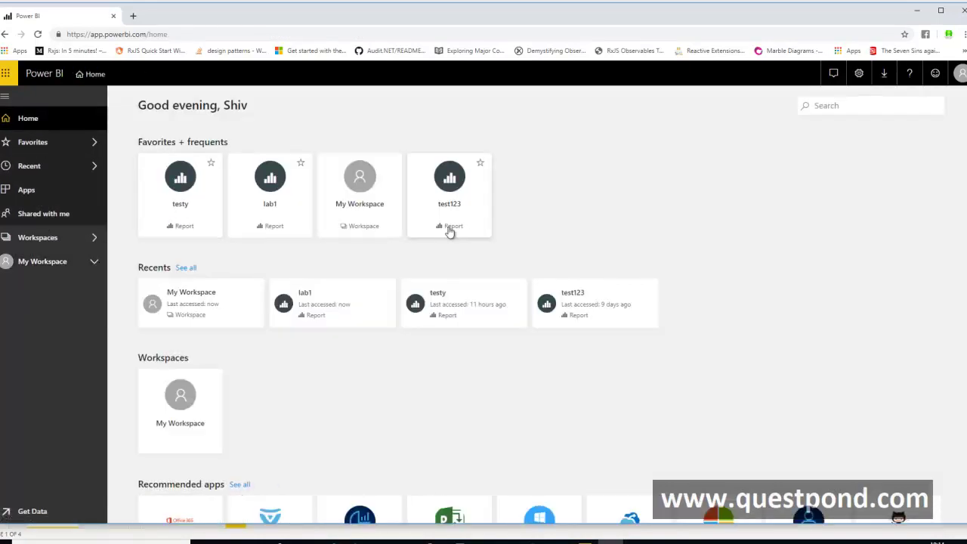
Open the lab1 report from the list of reports in My Workspace
click(180, 310)
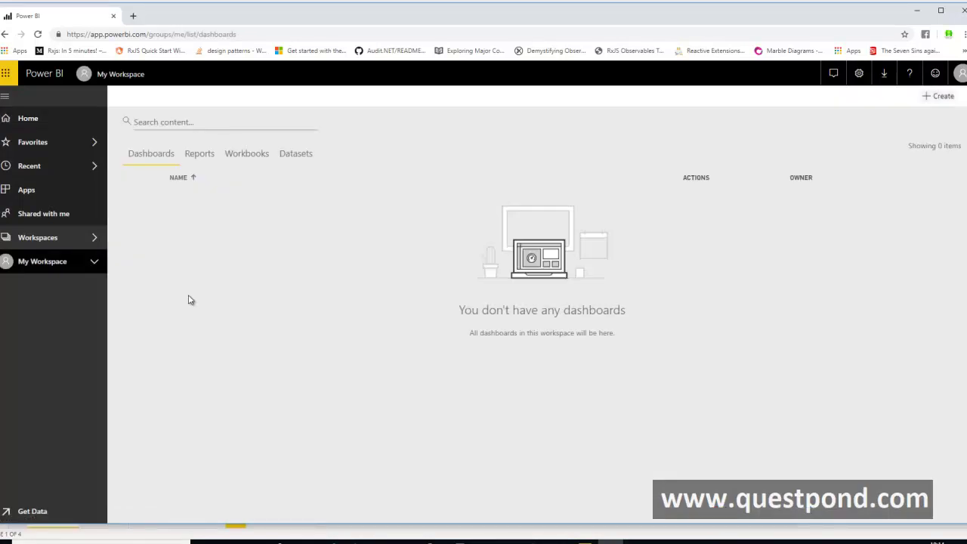
click(207, 156)
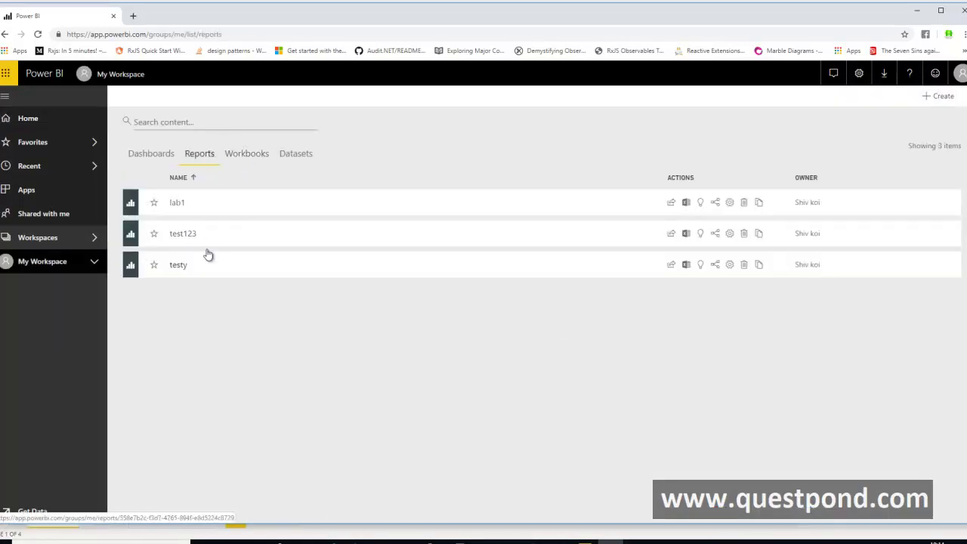
click(176, 206)
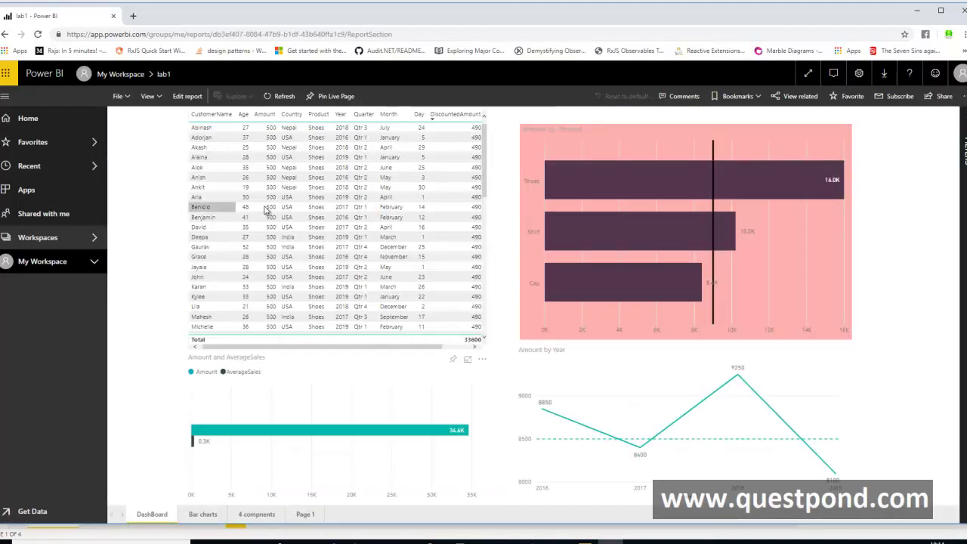
Try to share the lab1 report from the list of reports in My Workspace
click(43, 242)
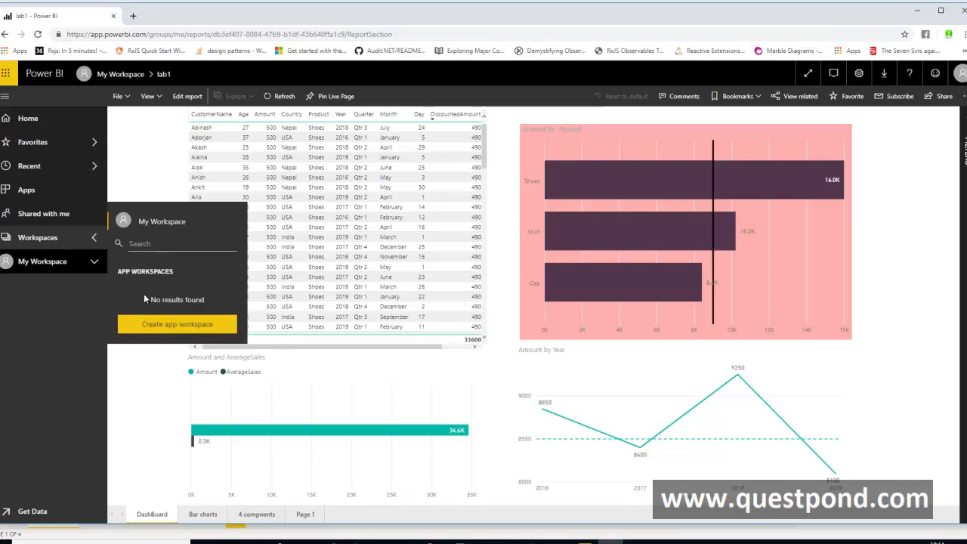
click(203, 154)
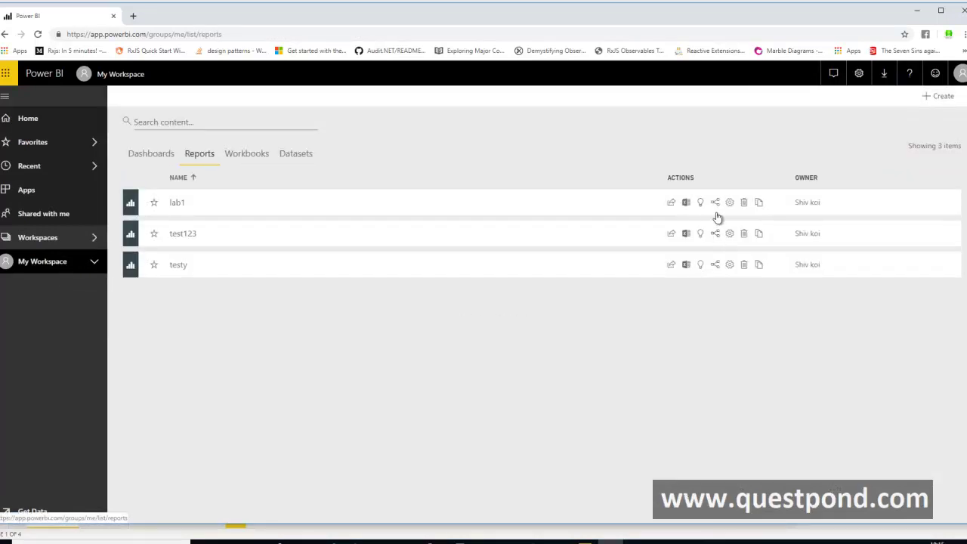
click(671, 204)
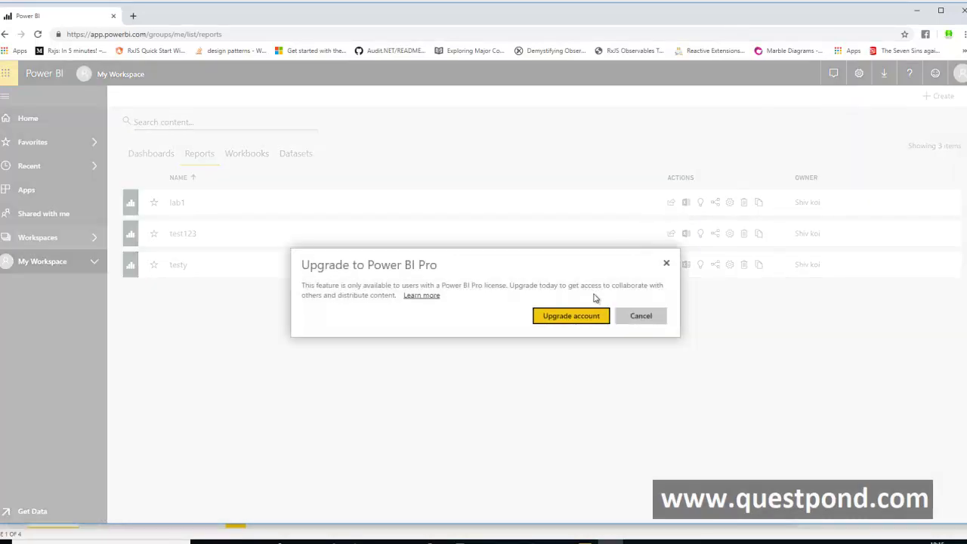
click(650, 321)
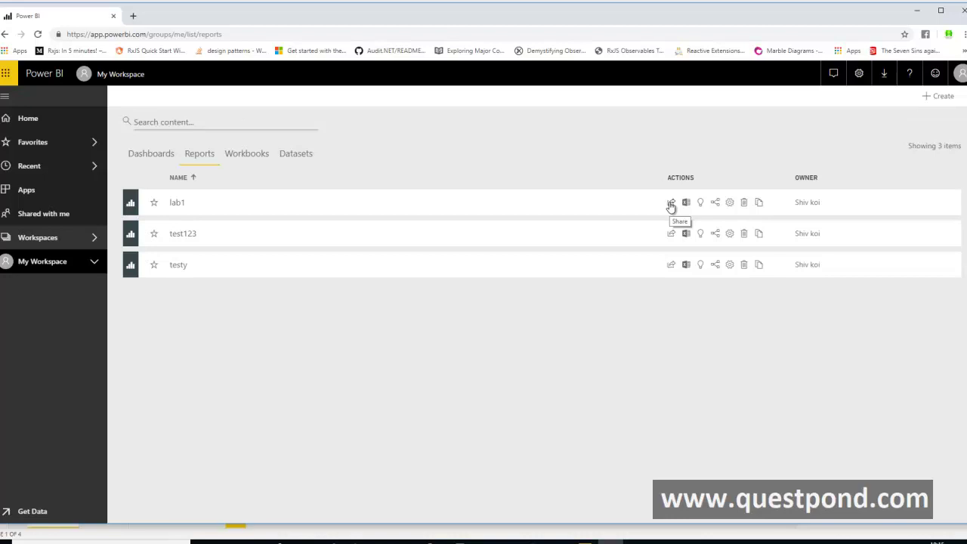
Close the browser to return to Power BI Desktop and dismiss the publishing message
click(961, 11)
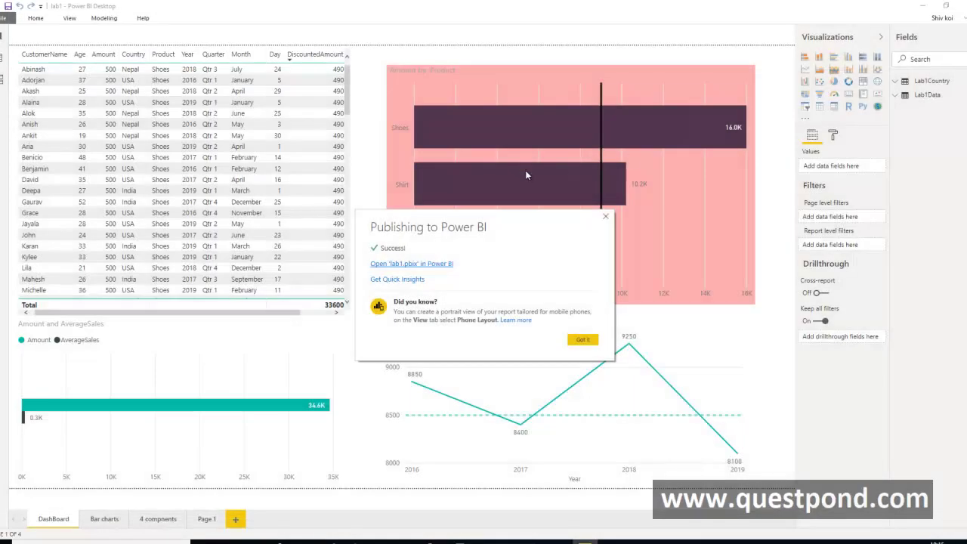
click(580, 339)
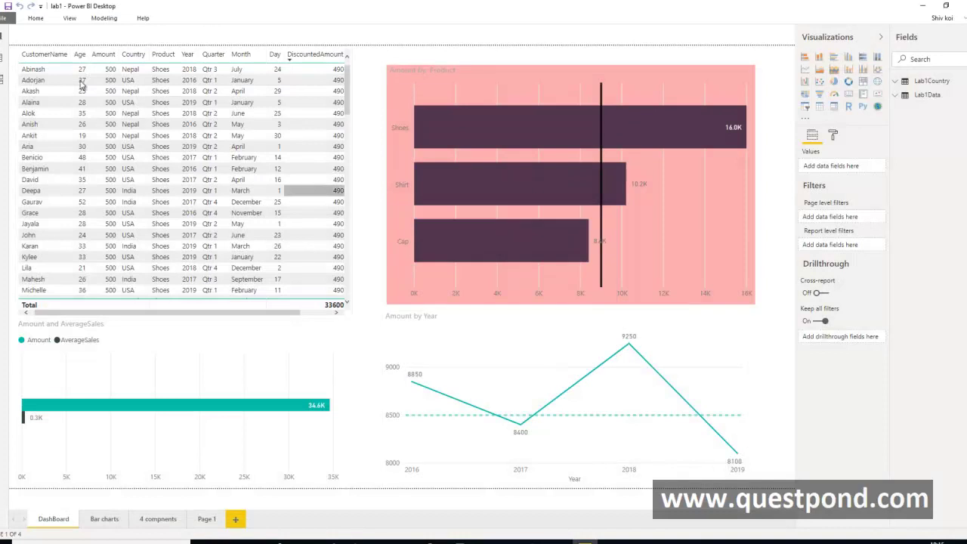
Search the custom visuals marketplace for "search" and import the Text Filter visual into the report
click(43, 19)
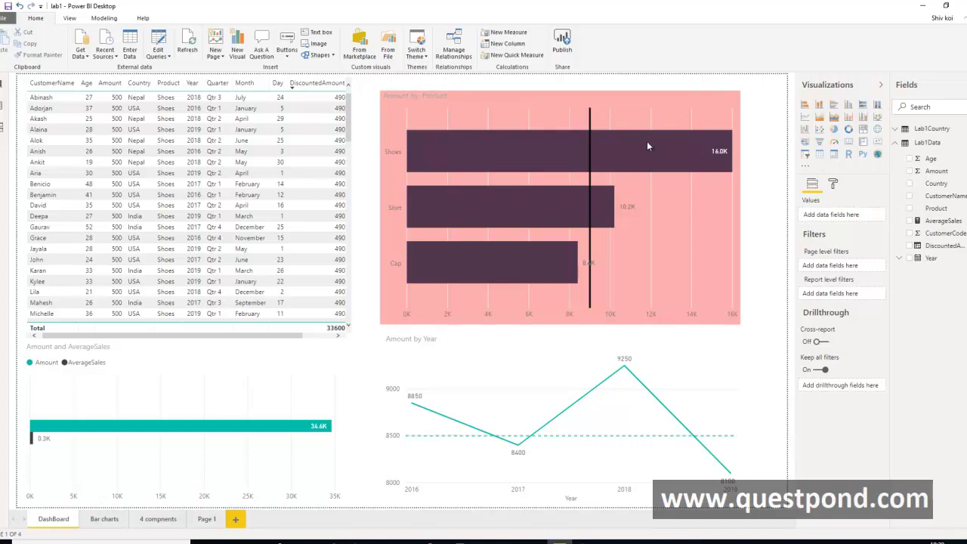
click(367, 54)
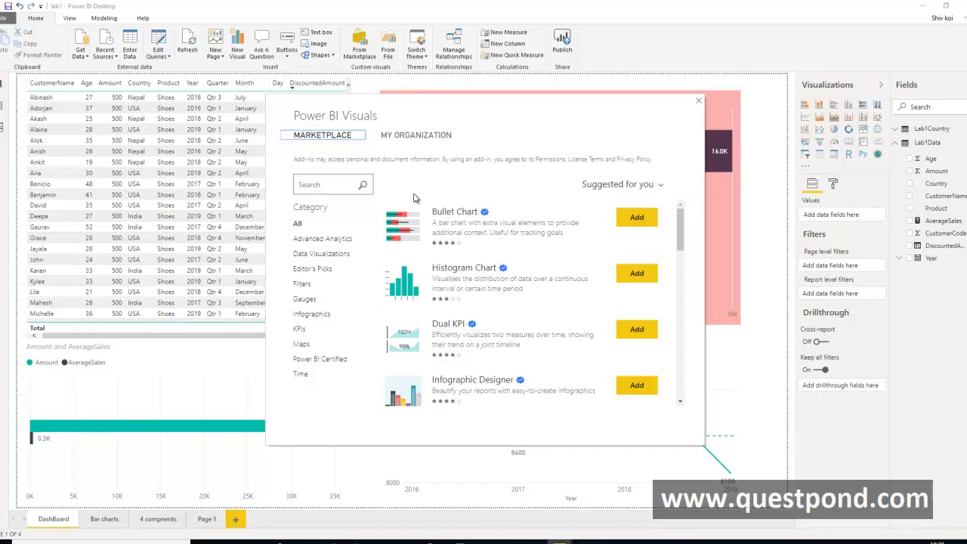
click(345, 186)
text(search)
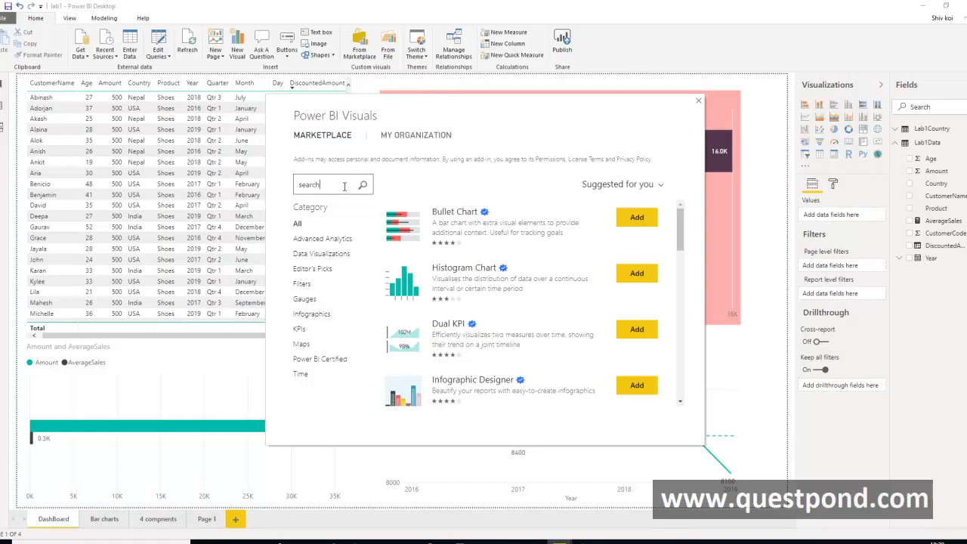
click(363, 185)
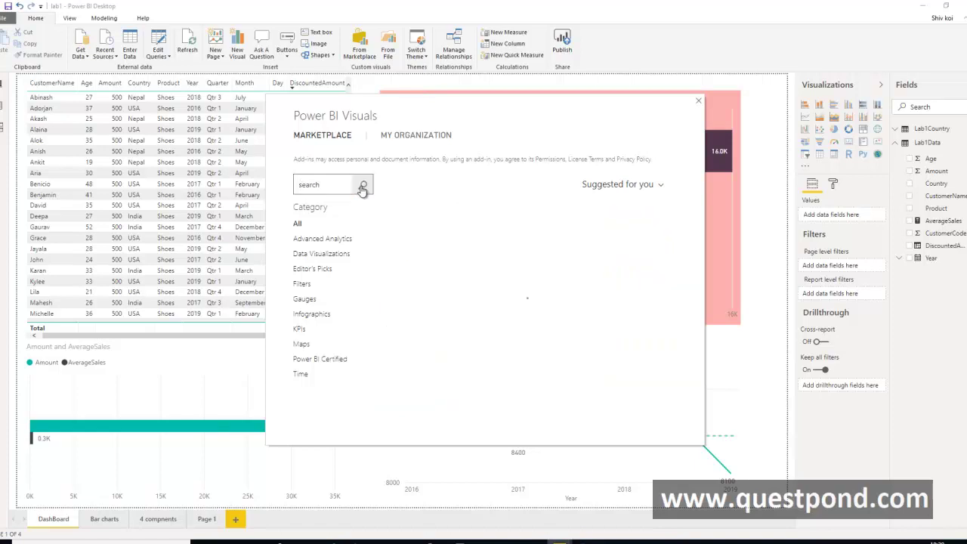
click(468, 236)
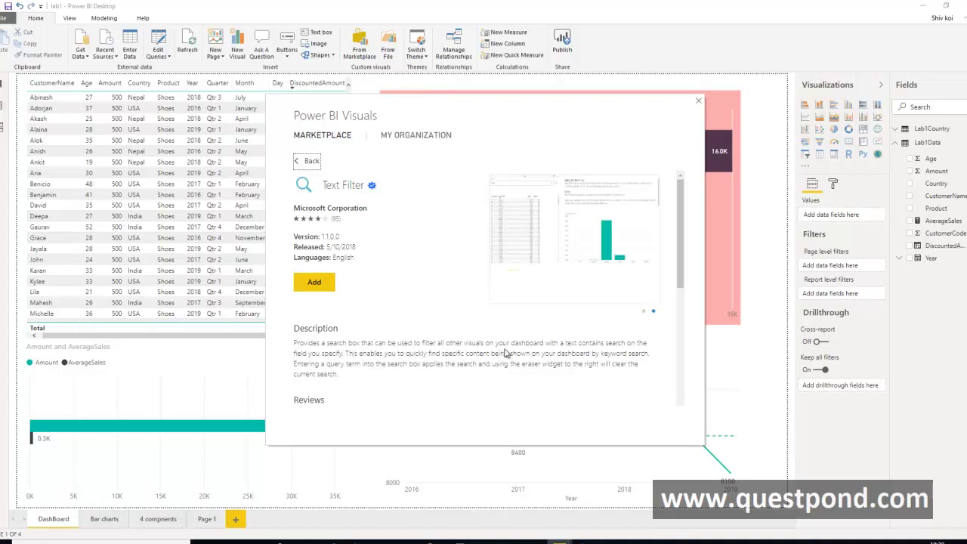
click(327, 288)
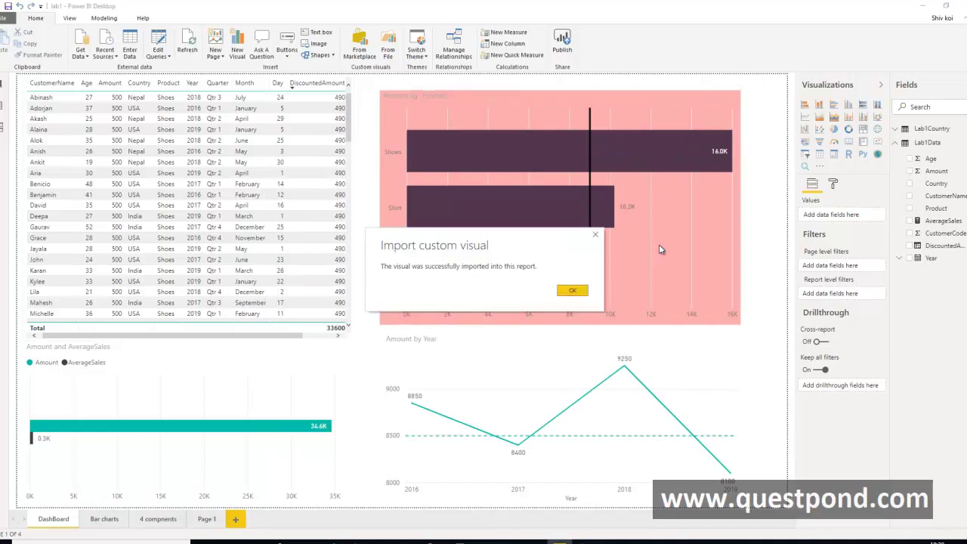
click(573, 292)
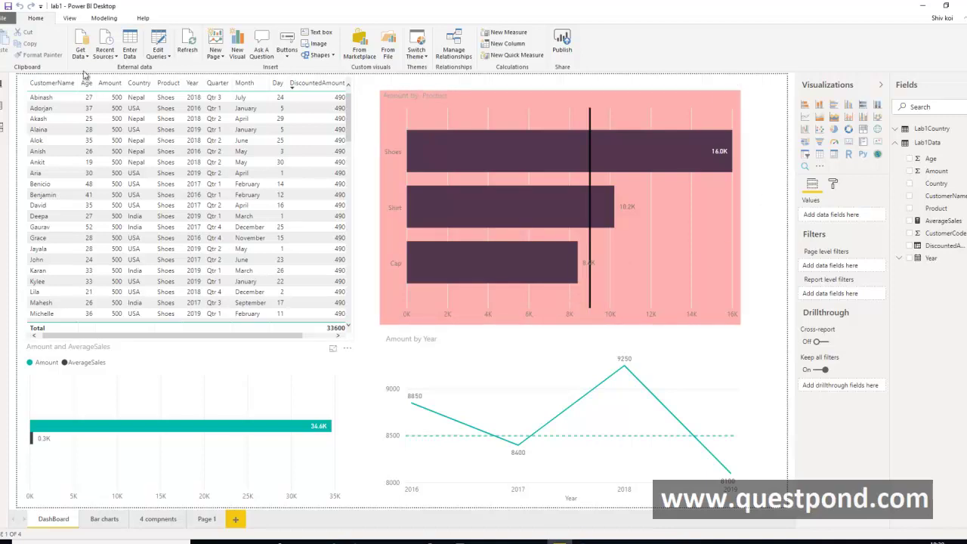
Shrink the Amount by Product bar chart and shift it down to free space at the top of the DashBoard page
drag(674, 110, 672, 140)
drag(739, 361, 671, 280)
drag(639, 168, 637, 189)
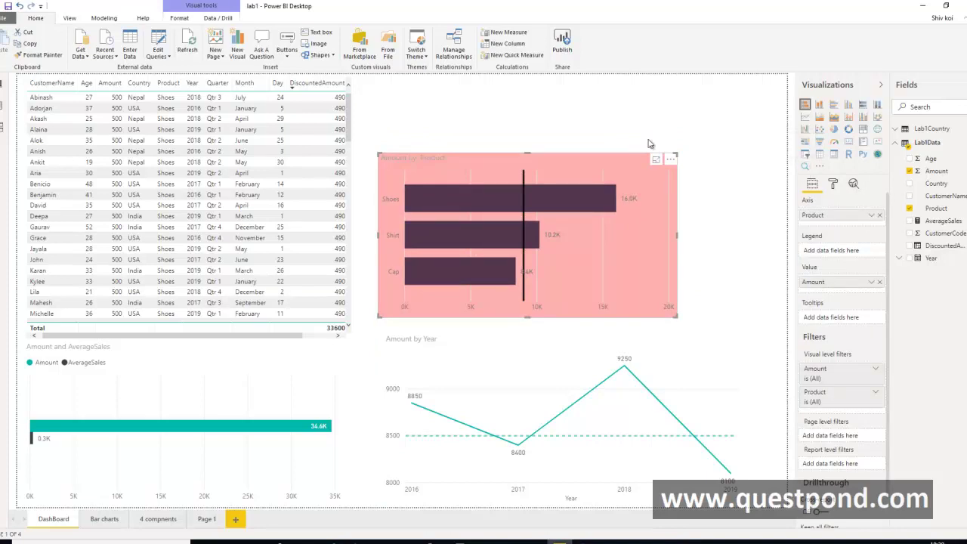
Add a Text Filter visual to the DashBoard page and fit it into the space above the Amount by Product chart
click(540, 115)
click(805, 166)
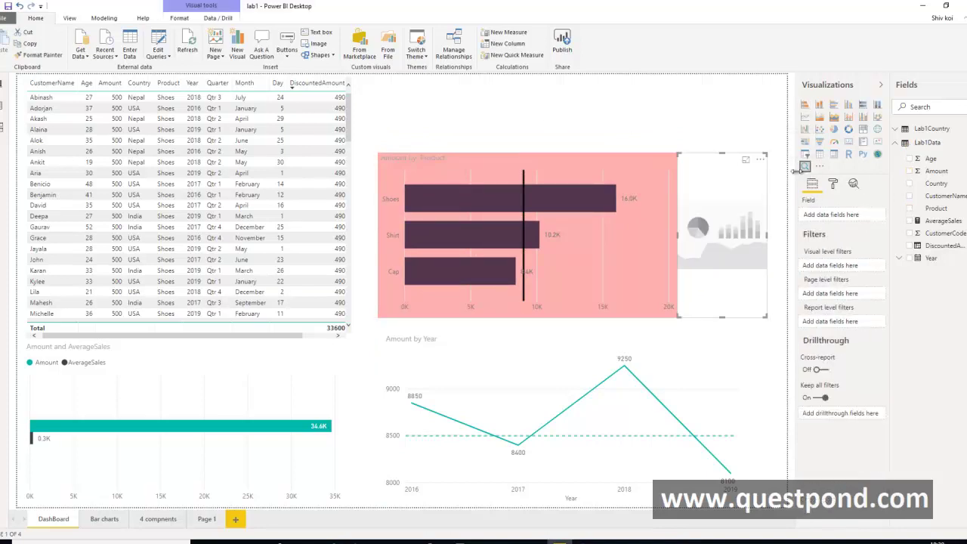
drag(725, 227, 580, 207)
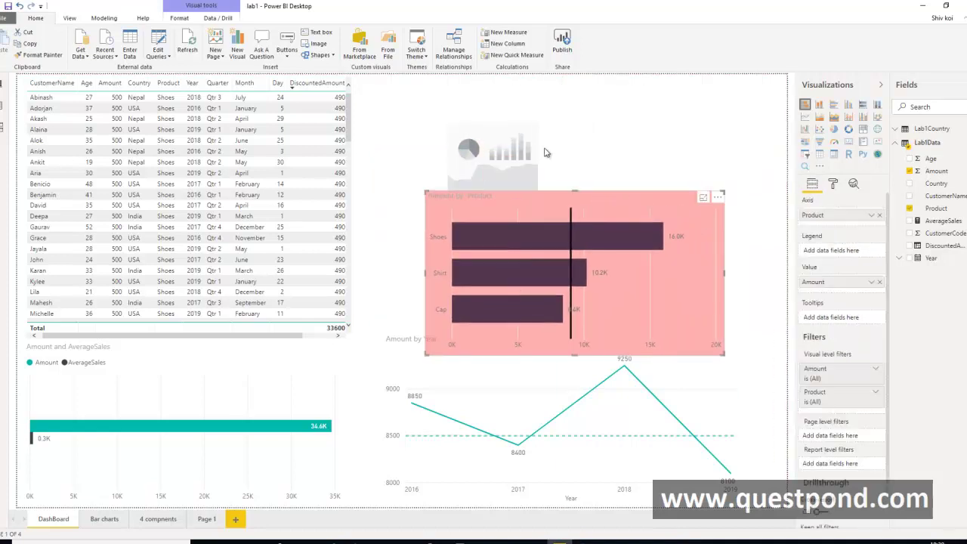
click(483, 144)
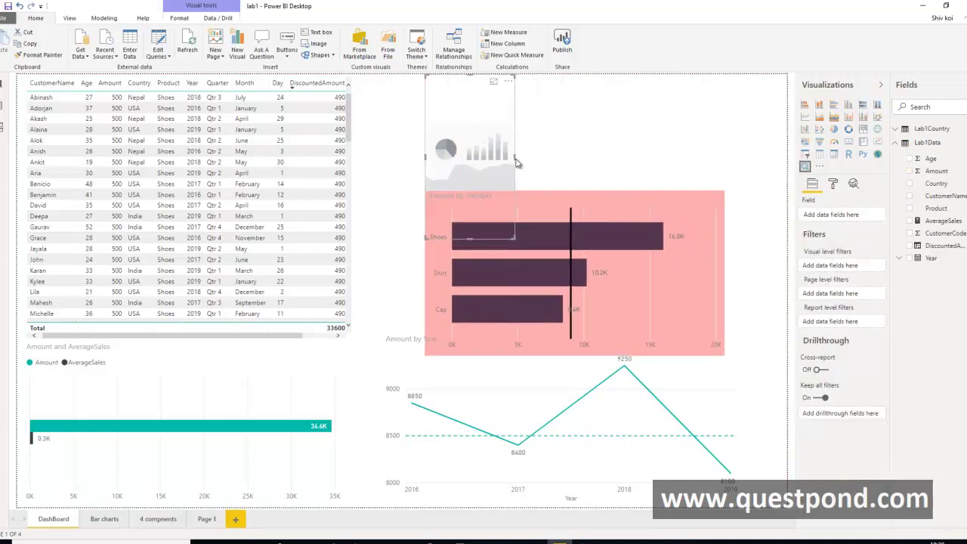
drag(517, 162, 548, 157)
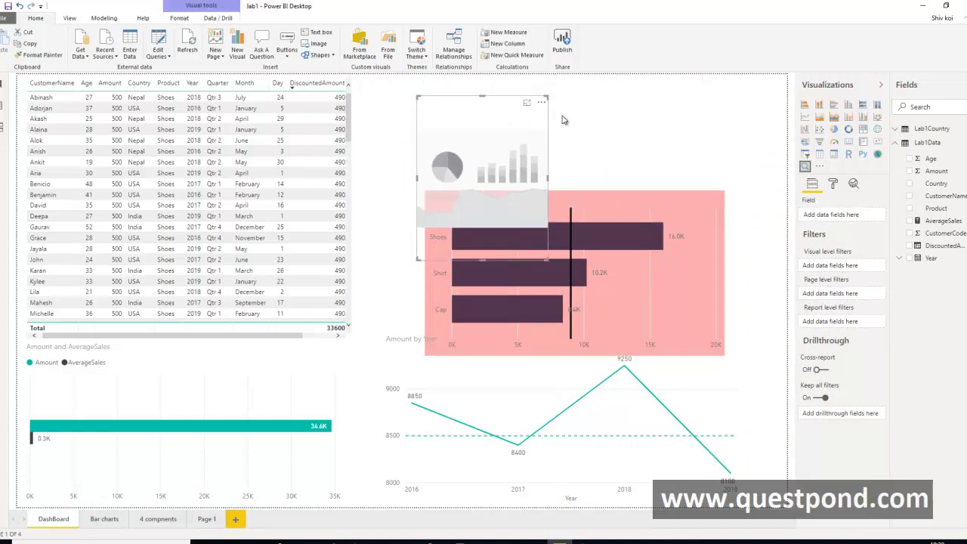
drag(495, 262, 491, 180)
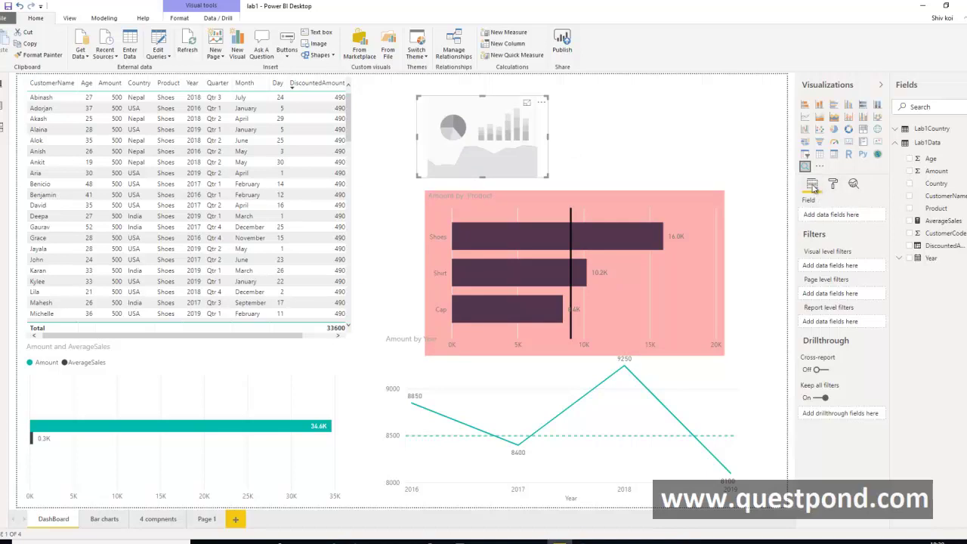
Assign the CustomerName field to the Text Filter visual and widen its search box
click(834, 186)
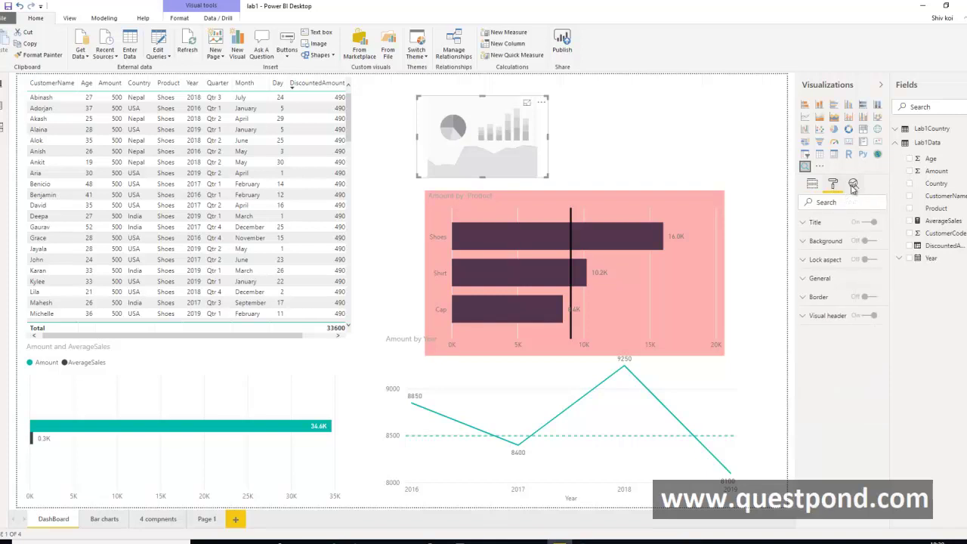
click(811, 186)
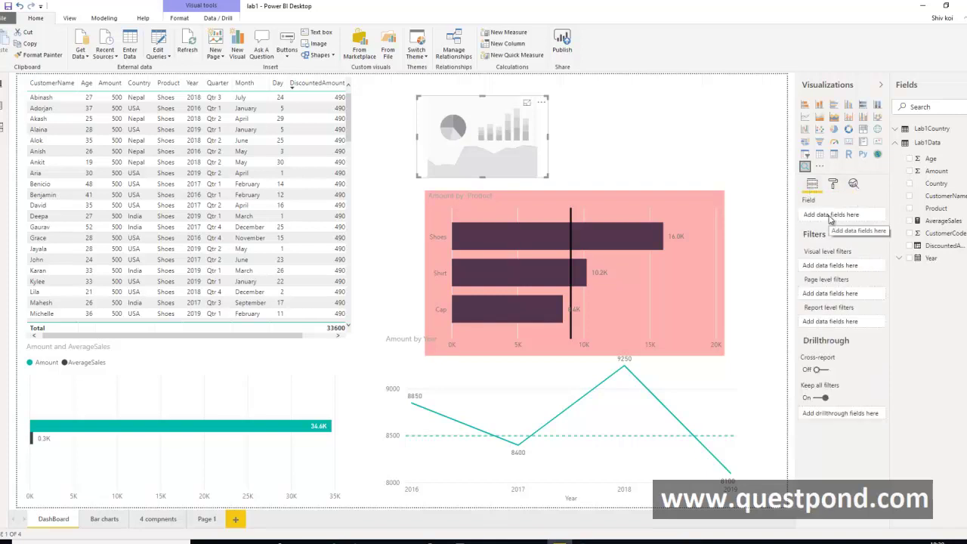
drag(940, 196, 835, 217)
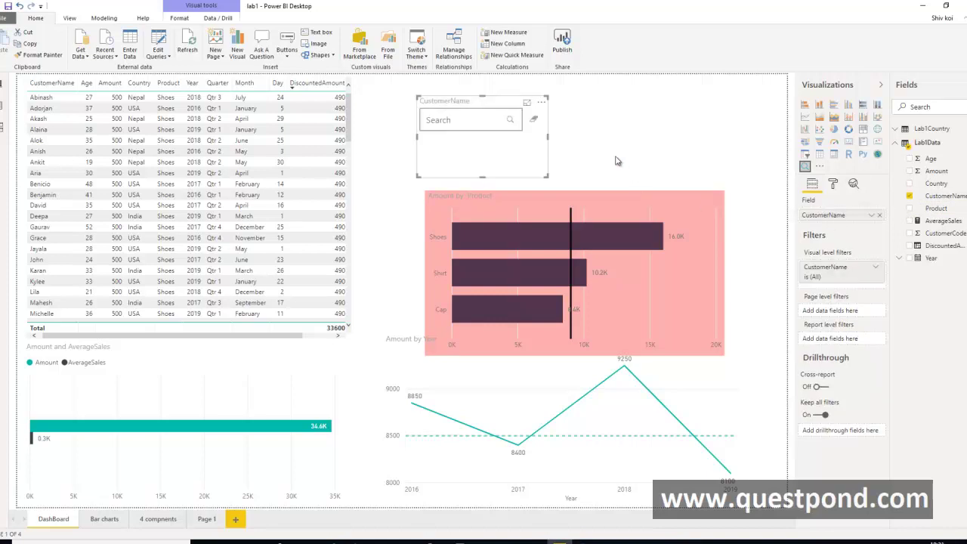
click(582, 161)
click(514, 142)
drag(548, 137, 663, 139)
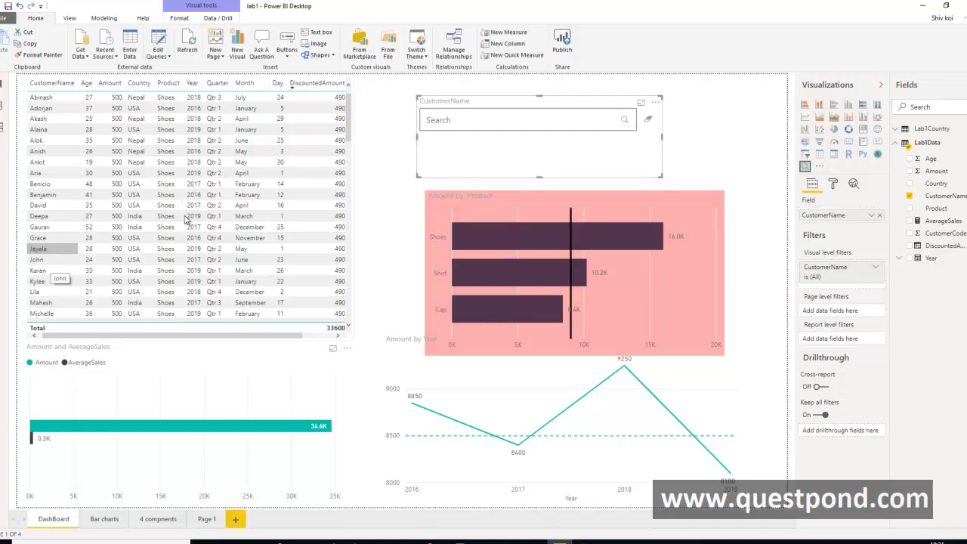
Filter the dashboard by a customer's first name in the CustomerName search box, and clear that filter again
click(452, 117)
text(john)
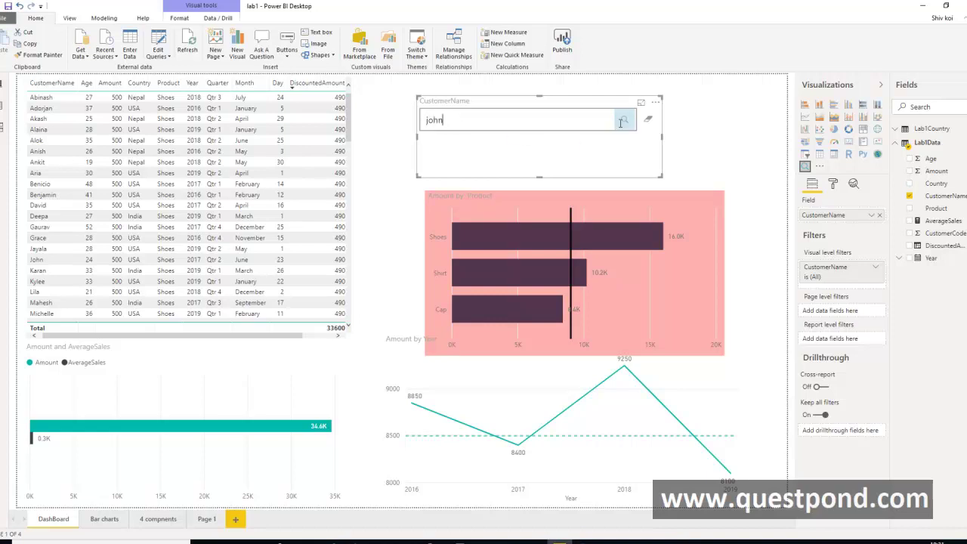
click(622, 119)
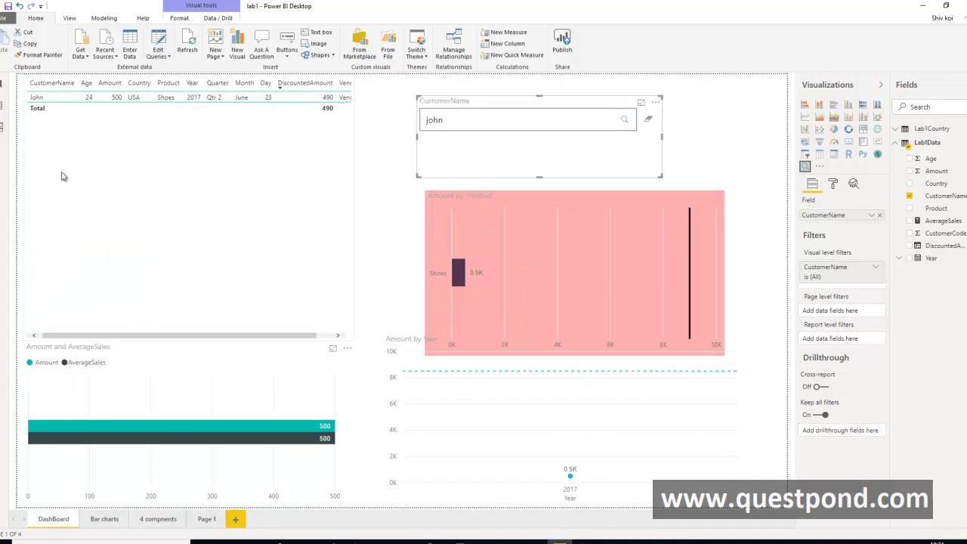
key(ctrl+a)
key(BackSpace)
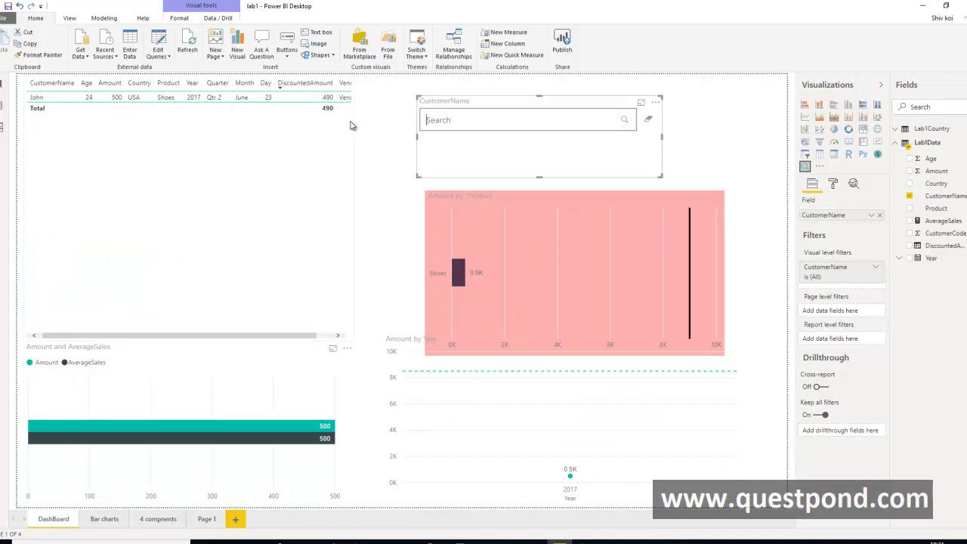
click(625, 123)
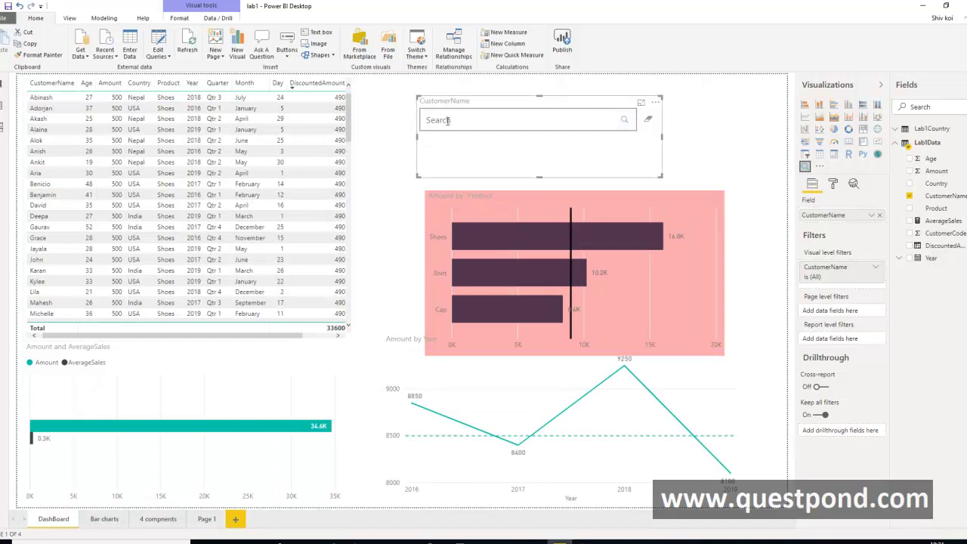
Filter the dashboard by a different customer's first name with the CustomerName search box
text(Alok)
click(625, 121)
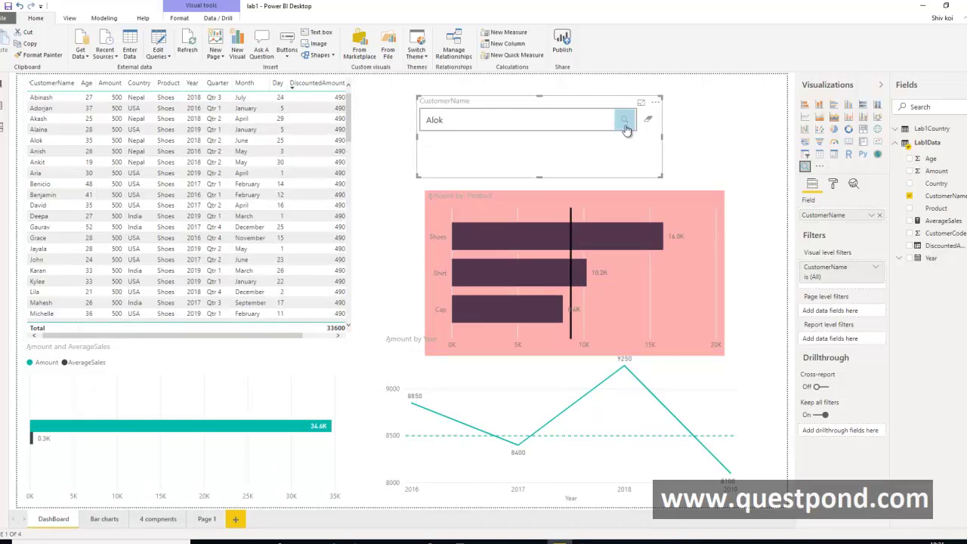
Clear the customer's name from the CustomerName search box and rerun the search to remove the dashboard filter
drag(457, 121, 395, 124)
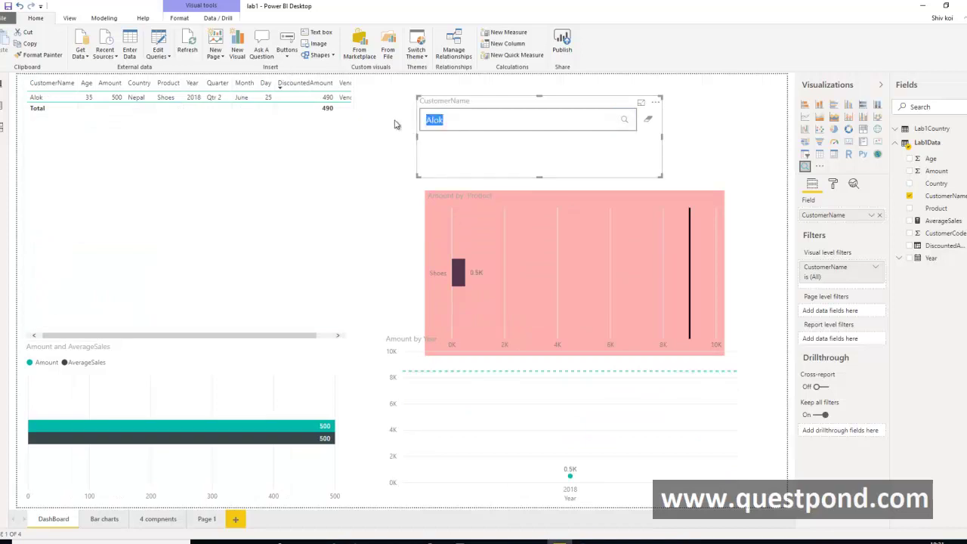
key(BackSpace)
click(624, 119)
click(727, 141)
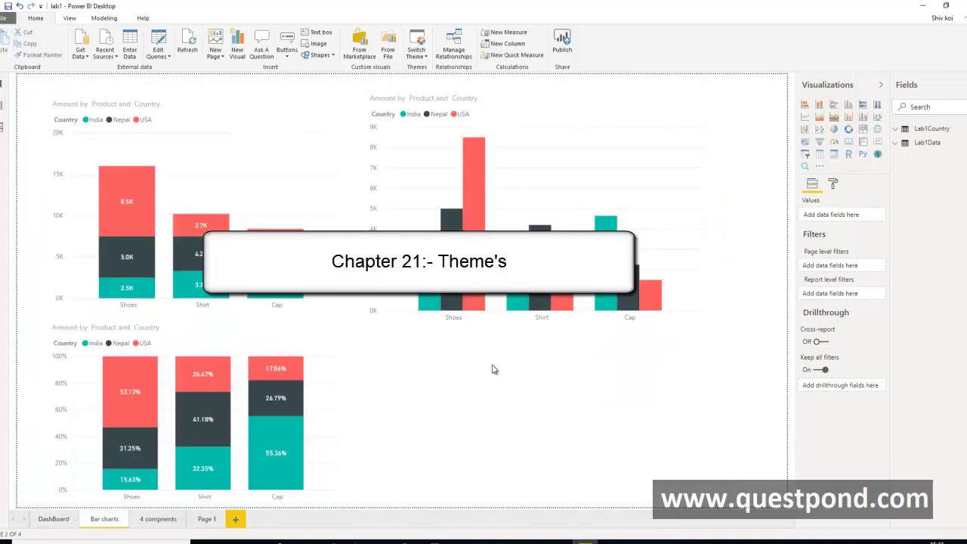
Try the City park and Colorblind safe themes on the report's Bar charts page
click(426, 57)
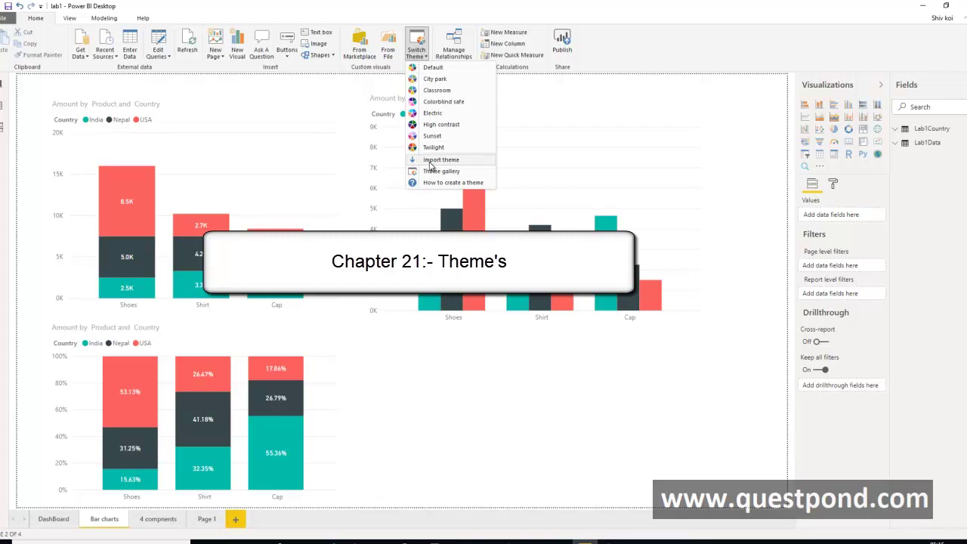
click(389, 440)
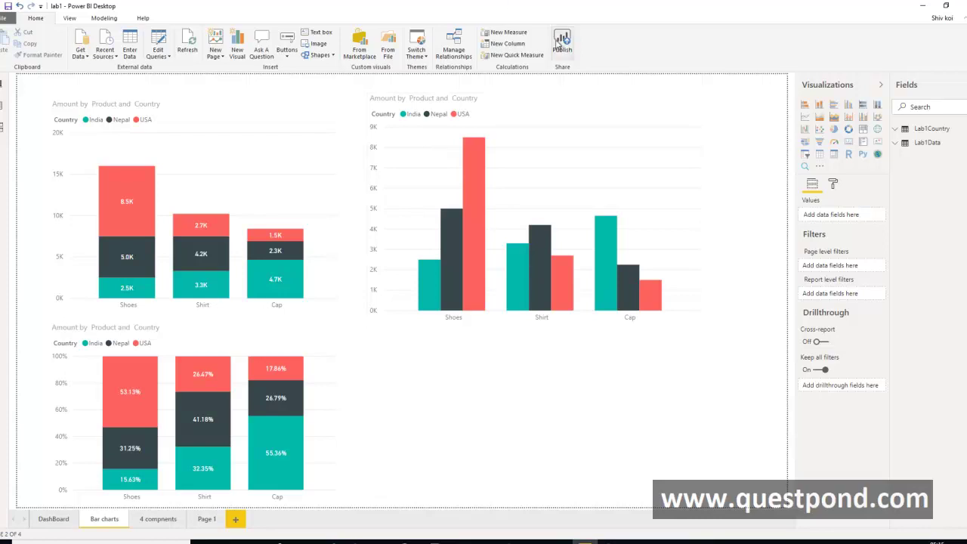
click(425, 59)
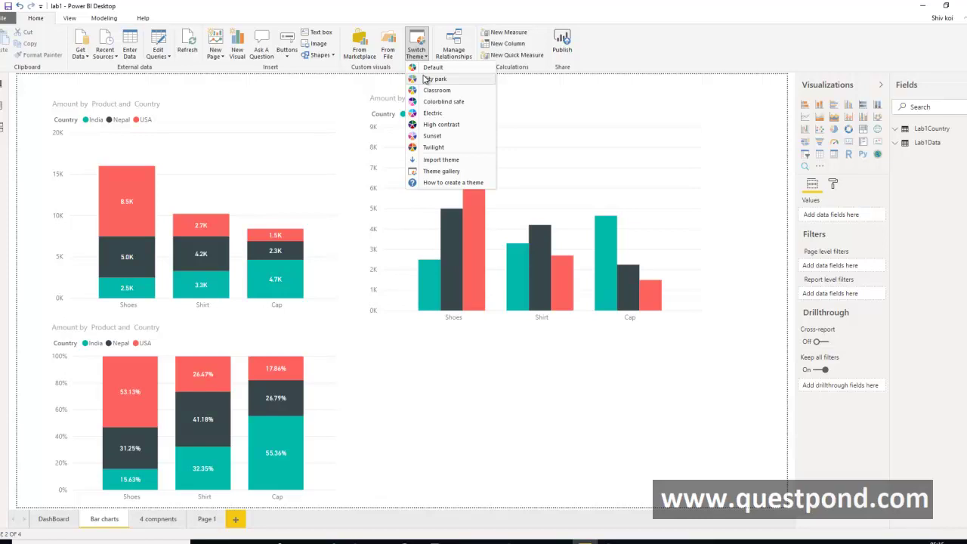
click(425, 79)
click(416, 47)
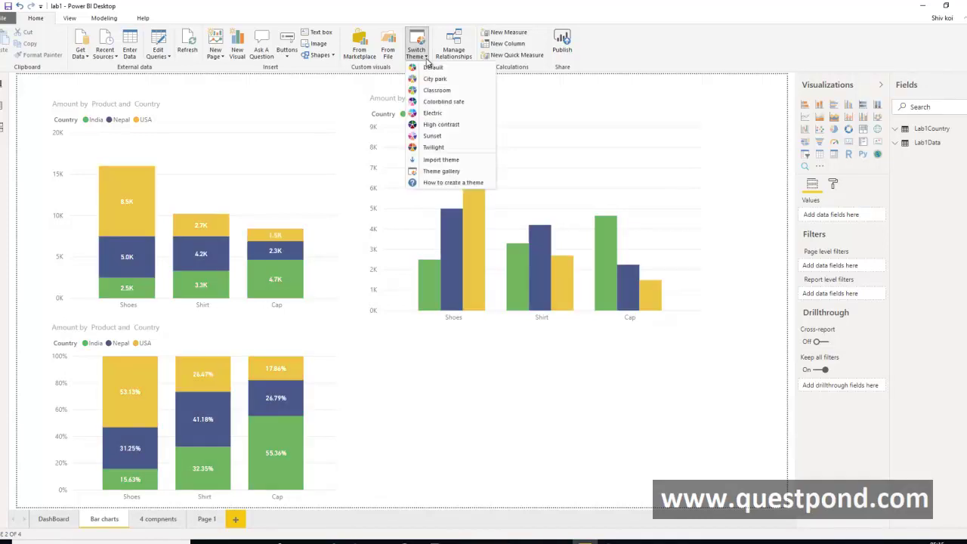
click(433, 100)
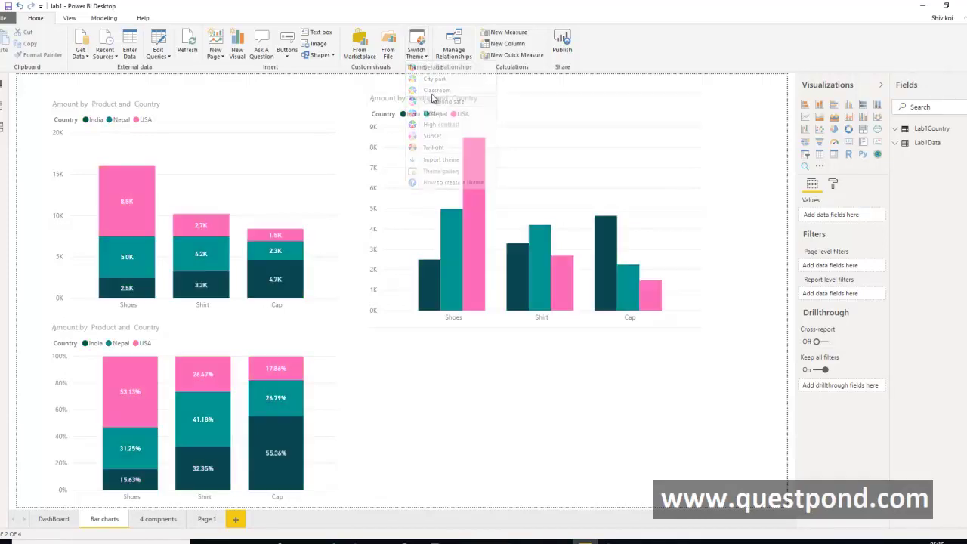
Try the Electric and High contrast themes on the report
click(424, 56)
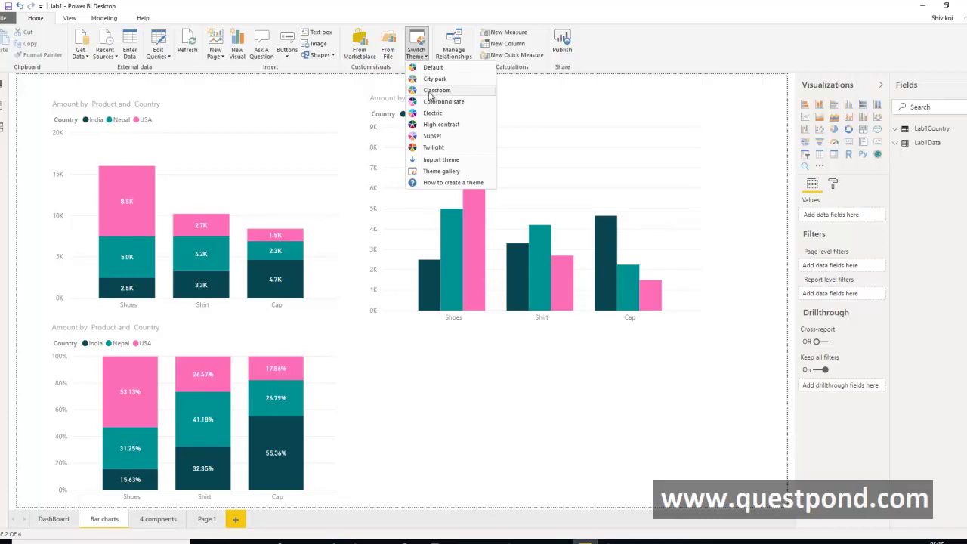
click(433, 115)
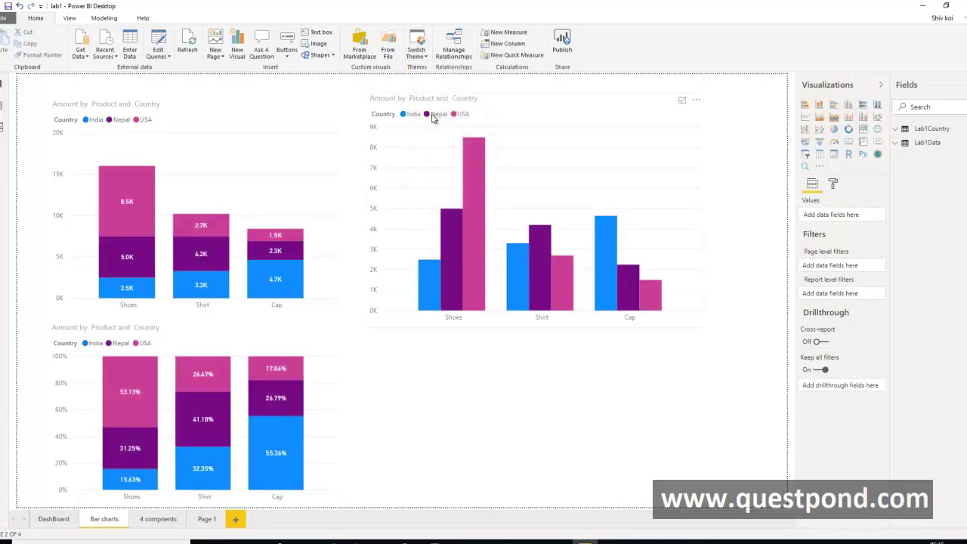
click(424, 56)
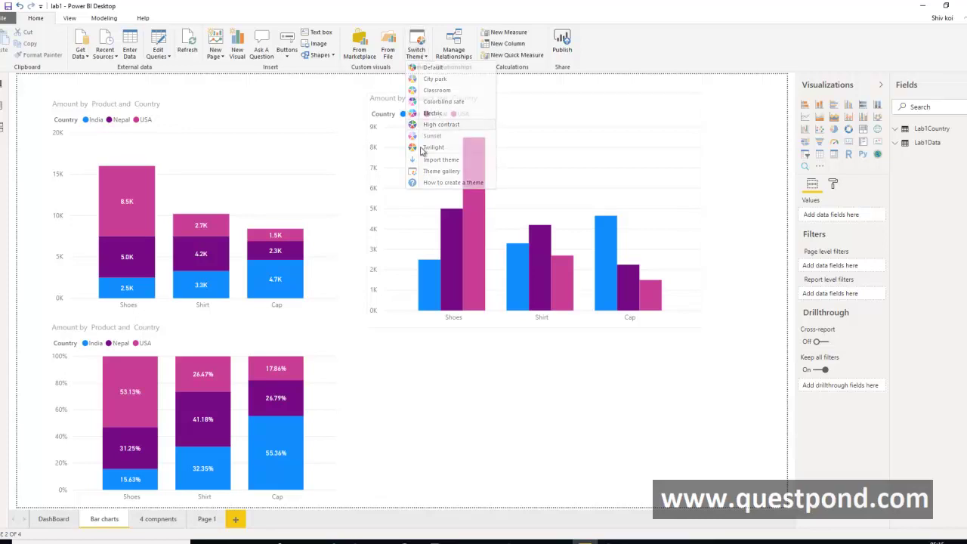
click(427, 136)
Apply the Twilight theme to the report
click(416, 53)
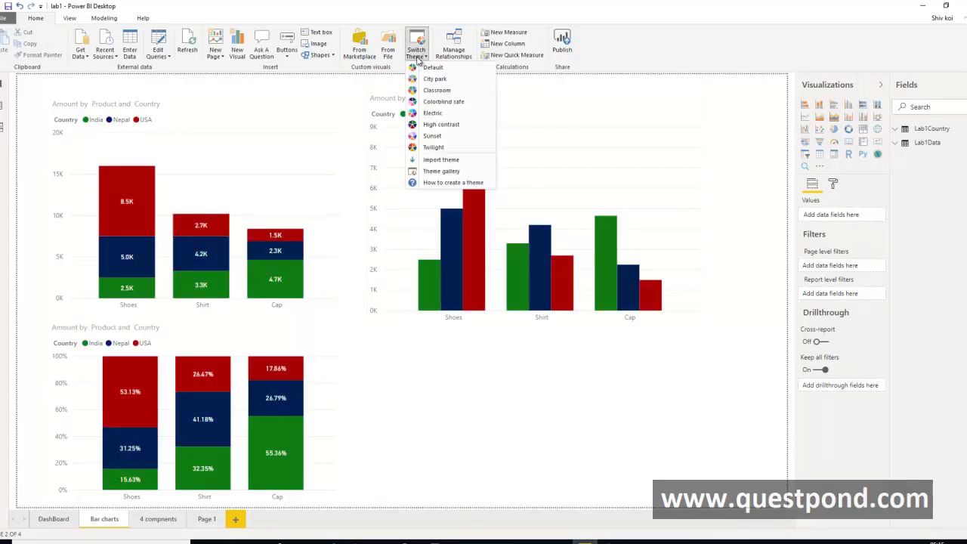
click(427, 148)
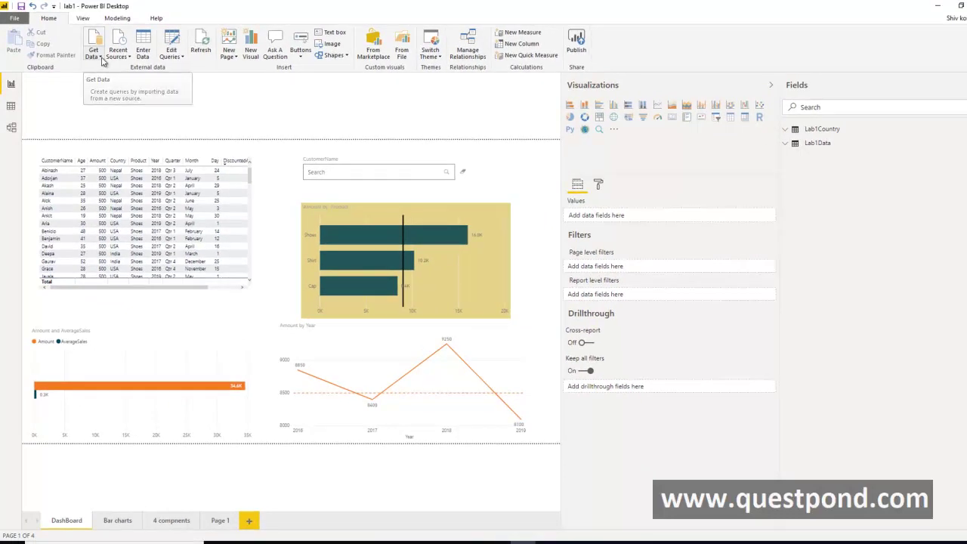
Review the available data import sources, then inspect the data and model views before returning to the report view
click(102, 60)
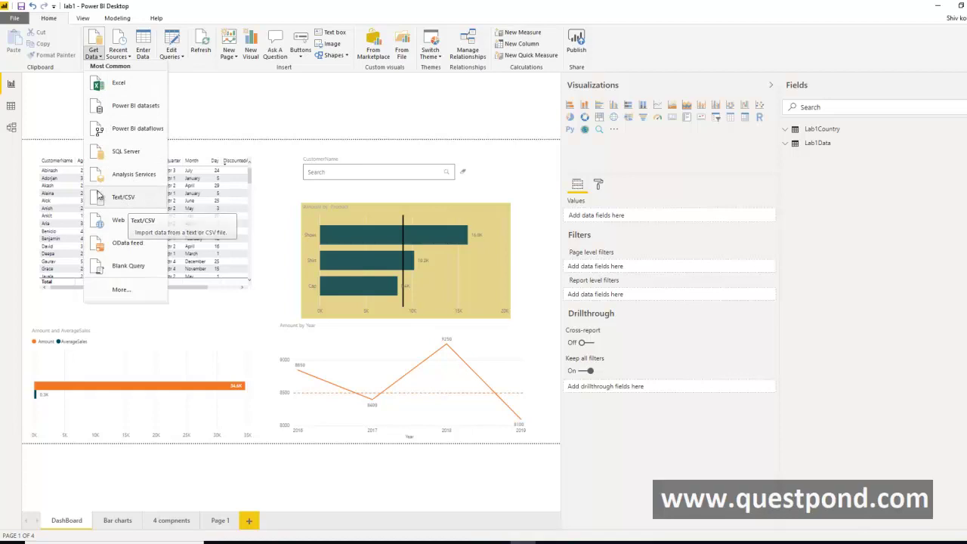
click(6, 161)
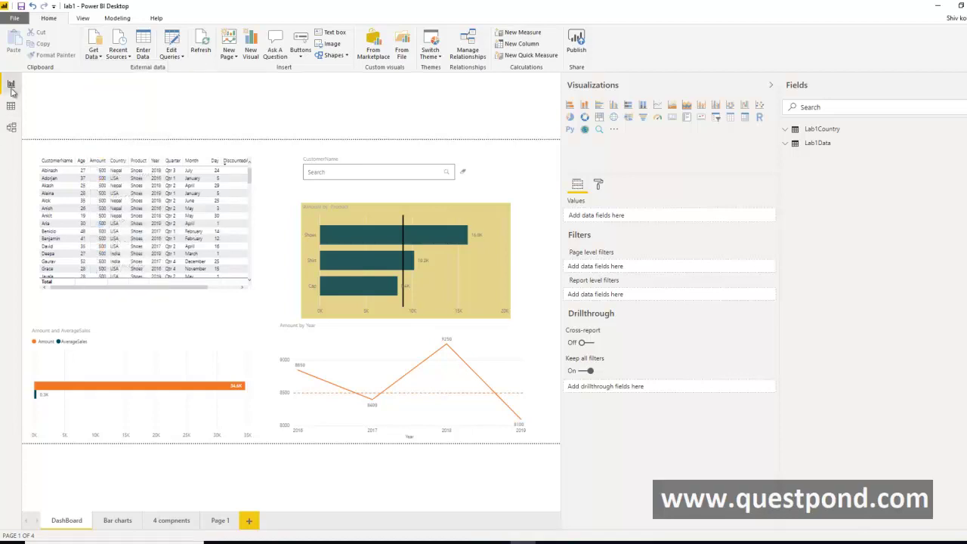
click(11, 107)
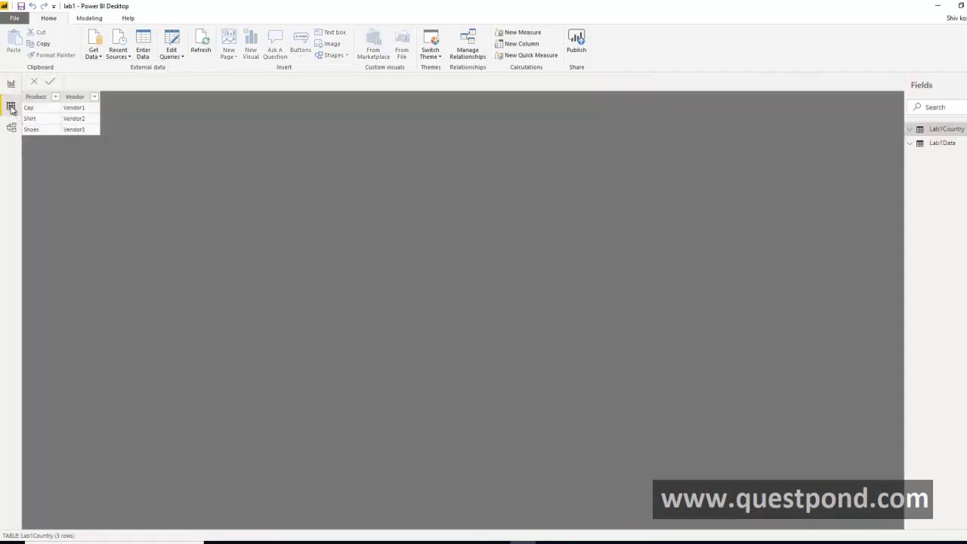
click(11, 127)
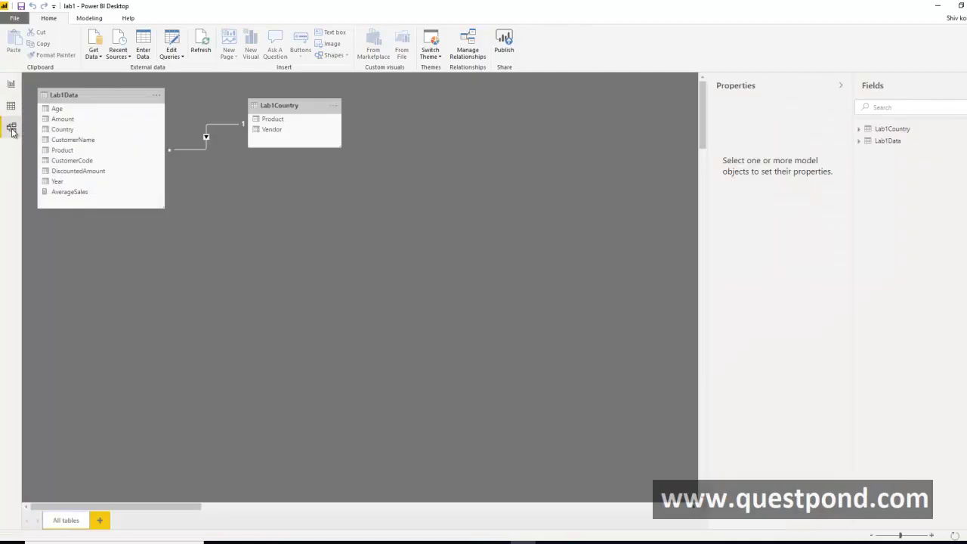
click(12, 86)
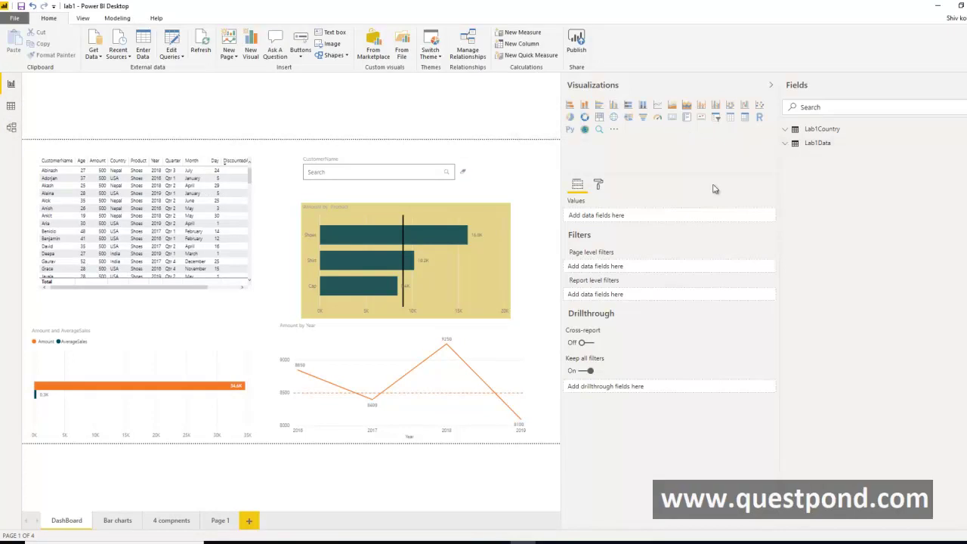
Examine the field, format and analytics settings of the Amount by Product chart
click(496, 252)
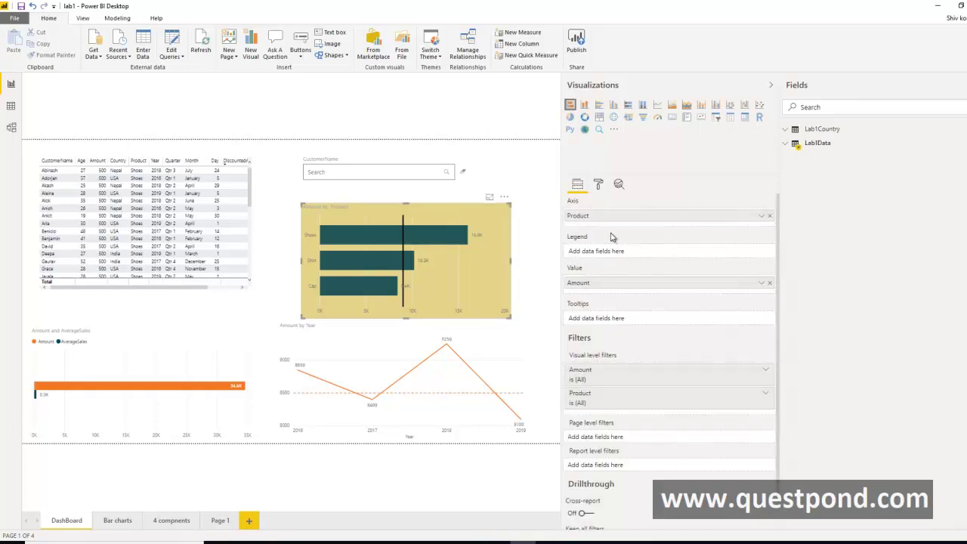
click(597, 188)
click(578, 185)
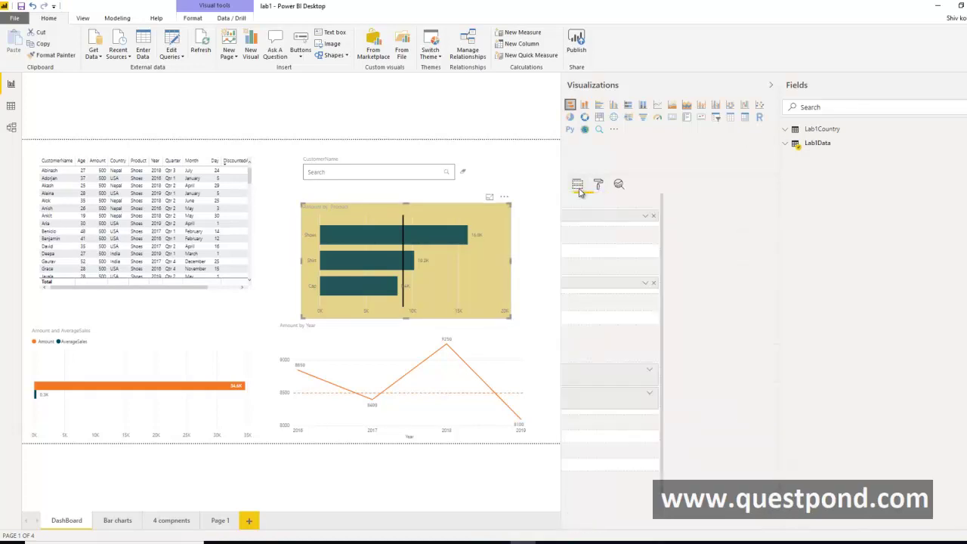
click(618, 186)
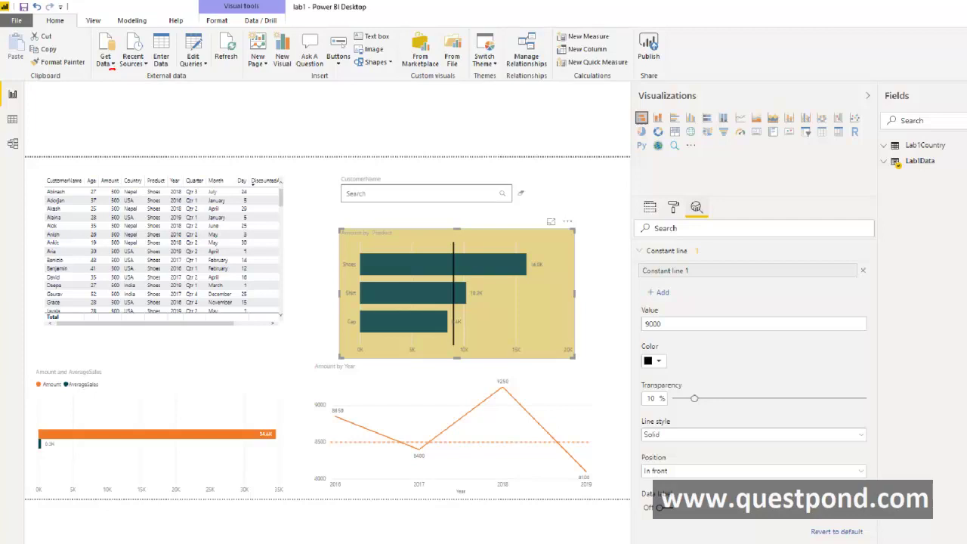
mouse_move(94, 73)
mouse_down()
mouse_move(38, 83)
mouse_move(20, 121)
mouse_move(26, 130)
mouse_move(34, 119)
mouse_move(29, 149)
mouse_move(62, 280)
mouse_move(296, 359)
mouse_move(538, 144)
mouse_move(610, 91)
mouse_move(612, 102)
mouse_up()
mouse_move(834, 101)
mouse_down()
mouse_move(867, 91)
mouse_move(924, 127)
mouse_up()
mouse_move(911, 175)
mouse_down()
mouse_move(908, 185)
mouse_move(782, 190)
mouse_move(728, 216)
mouse_up()
drag(728, 216, 742, 222)
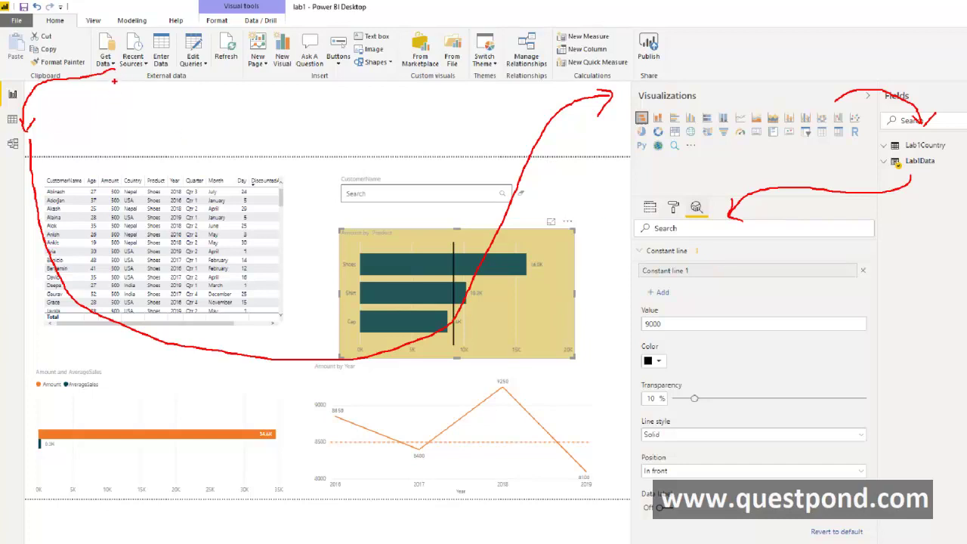
drag(110, 88, 127, 100)
drag(29, 109, 49, 114)
mouse_move(647, 79)
mouse_down()
mouse_move(658, 89)
mouse_move(640, 93)
mouse_up()
mouse_move(890, 123)
mouse_down()
mouse_move(890, 140)
mouse_move(905, 133)
mouse_up()
mouse_move(792, 160)
mouse_down()
mouse_move(779, 177)
mouse_move(800, 160)
mouse_up()
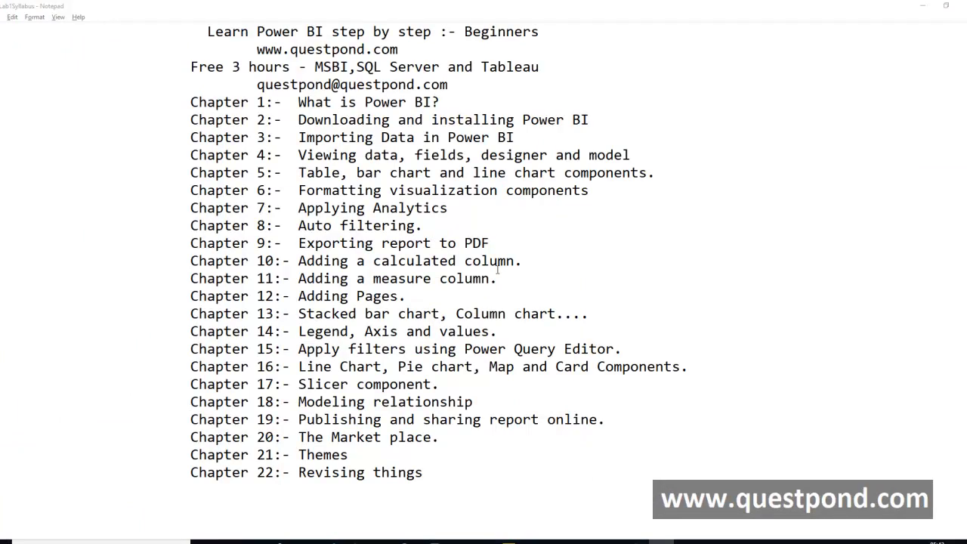
Switch to the Lab1Syllabus file in Notepad and review its free training topics and contact e-mail line
drag(195, 68, 546, 76)
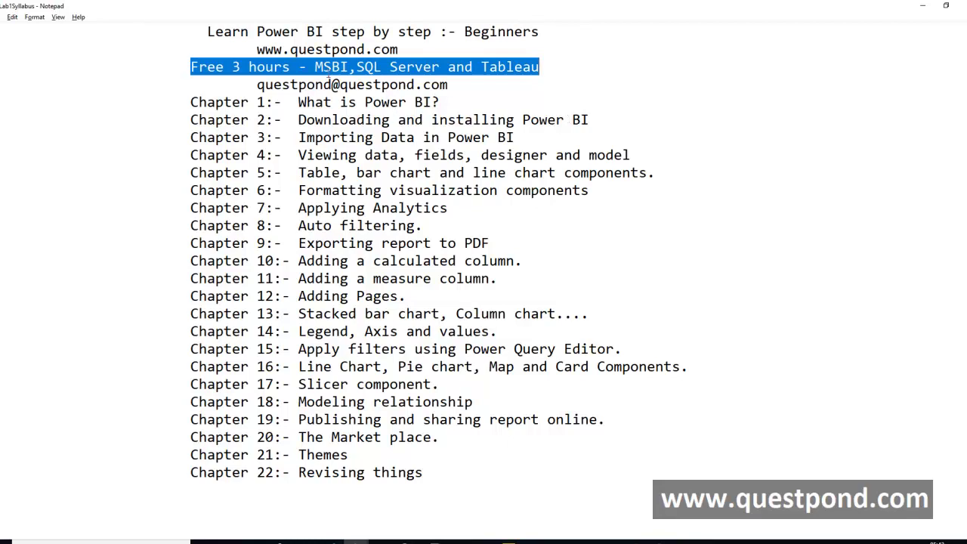
click(330, 72)
double_click(318, 67)
drag(356, 67, 552, 68)
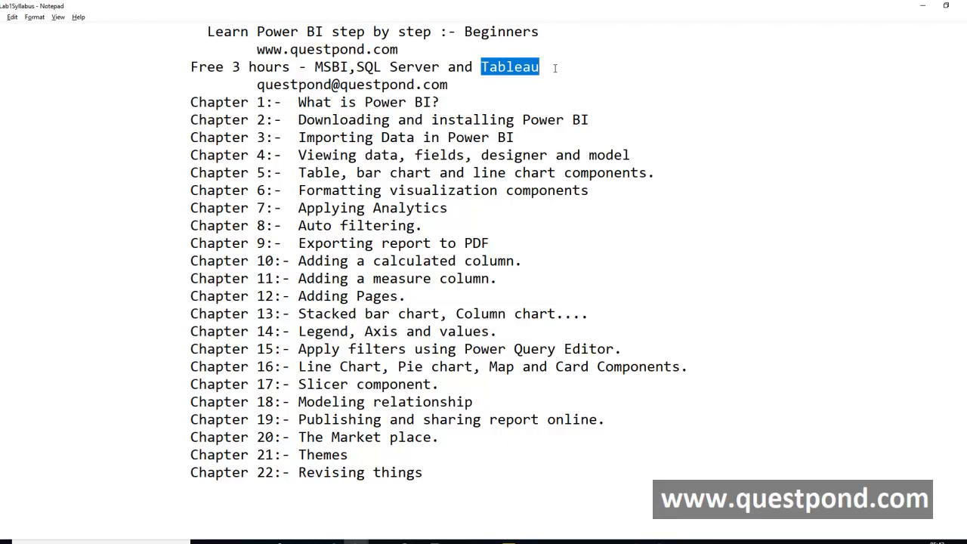
drag(257, 85, 440, 85)
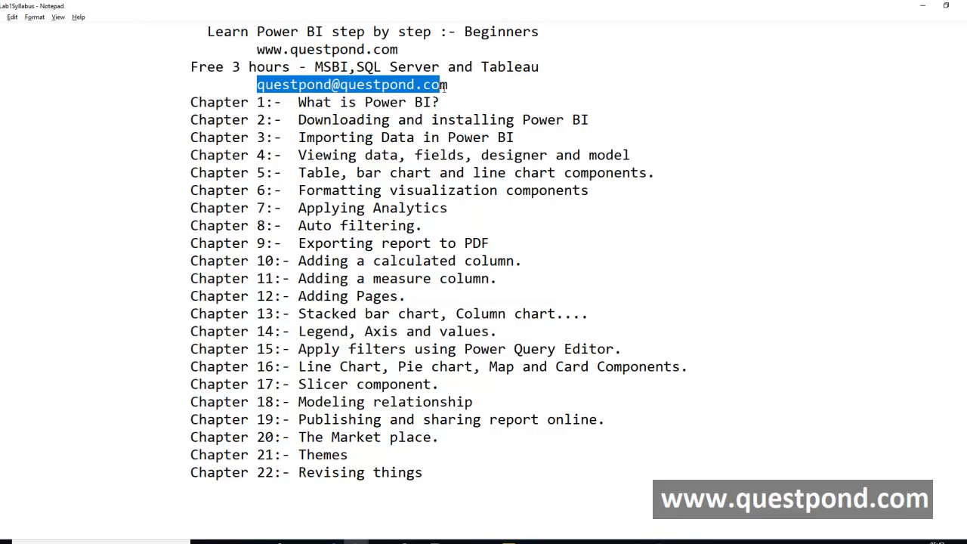
click(531, 156)
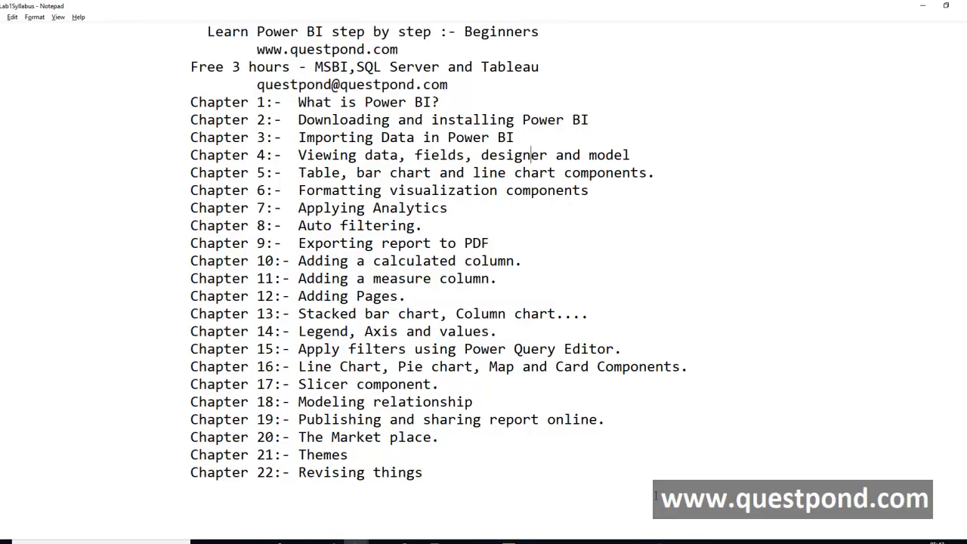
Switch to the browser showing the Questpond YouTube channel and look through the video sections on its home page
click(635, 541)
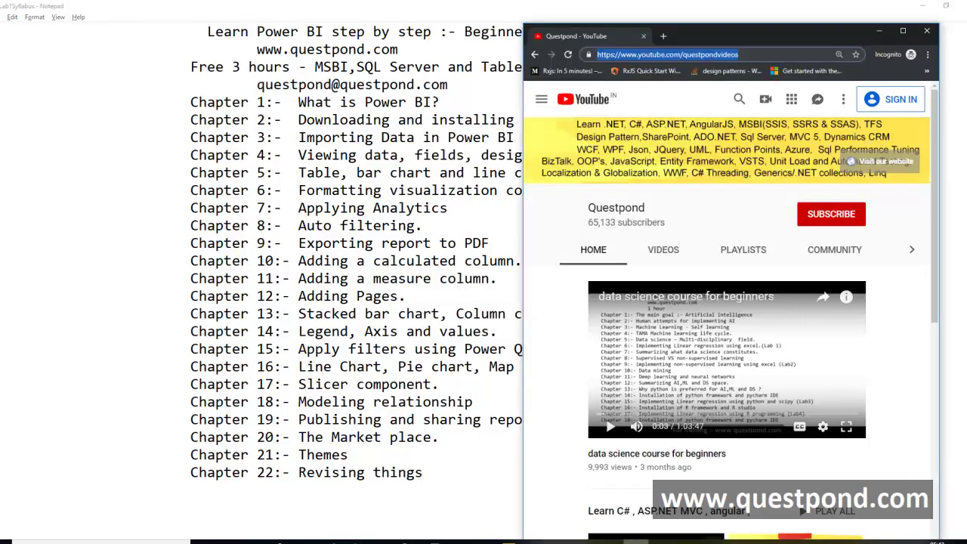
drag(699, 39, 622, 40)
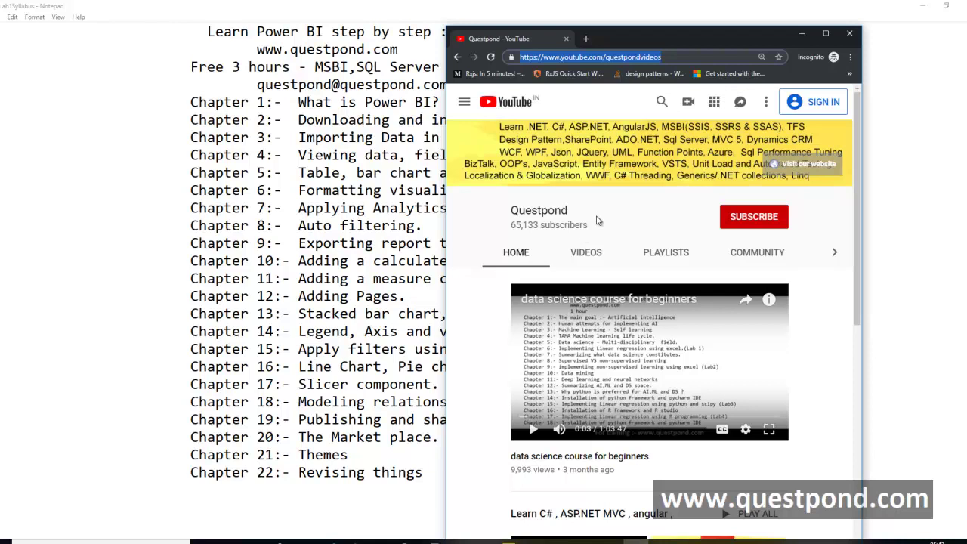
scroll(596, 220, down, 6)
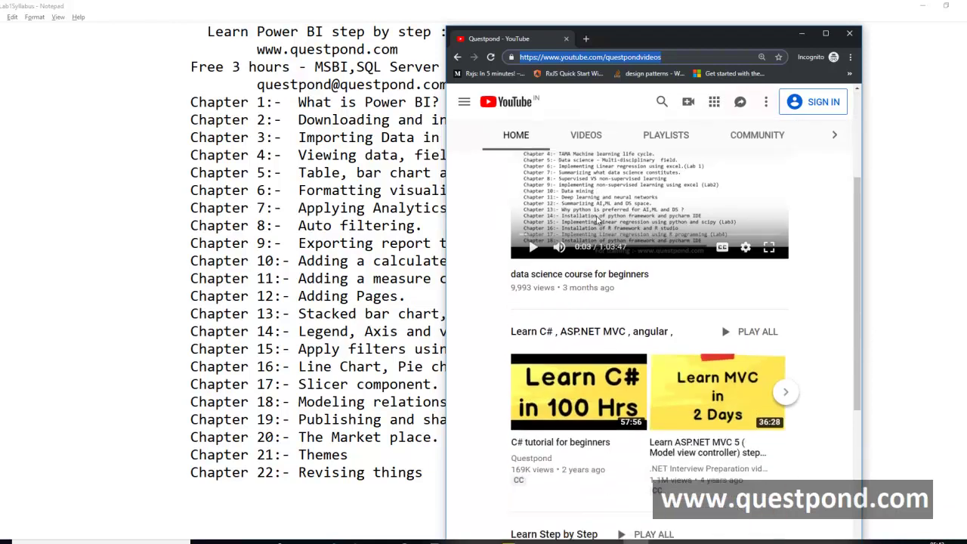
scroll(597, 220, down, 2)
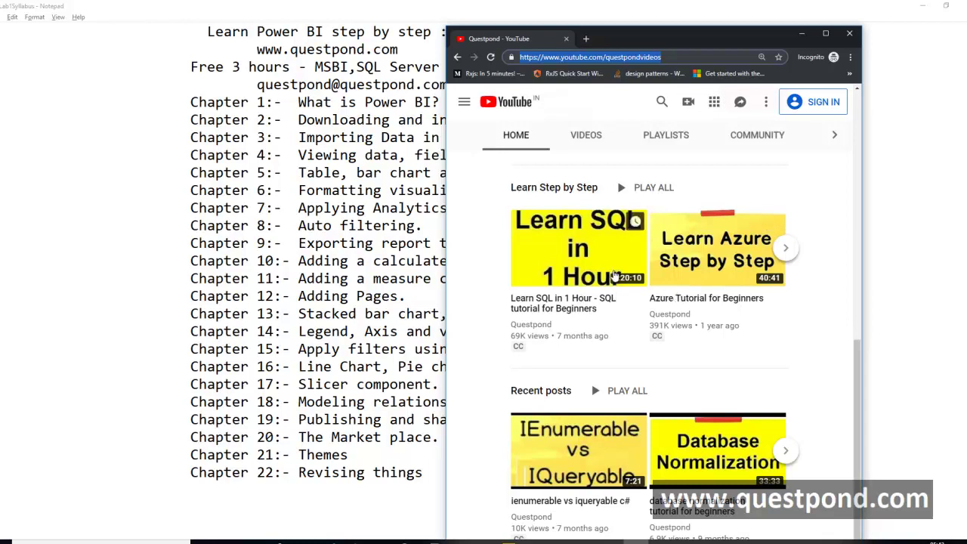
scroll(616, 277, up, 8)
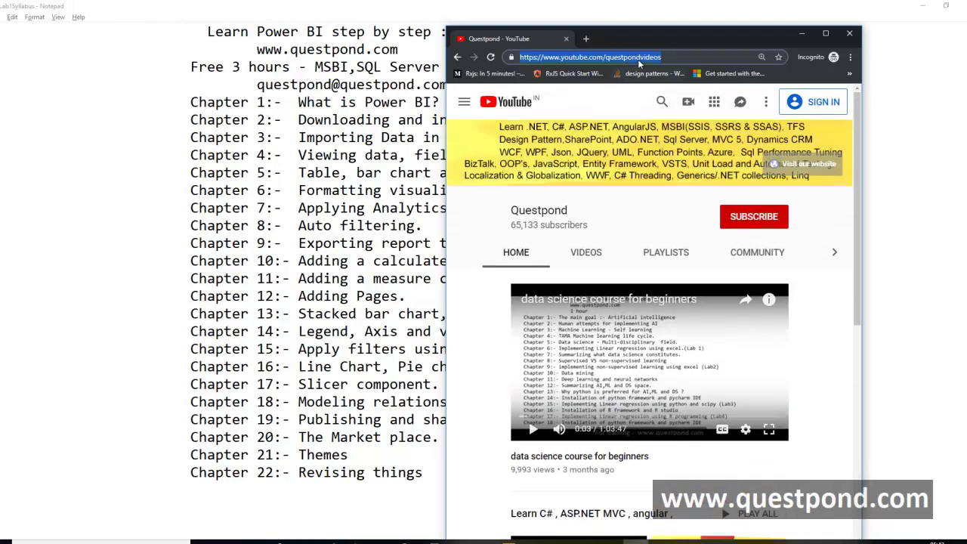